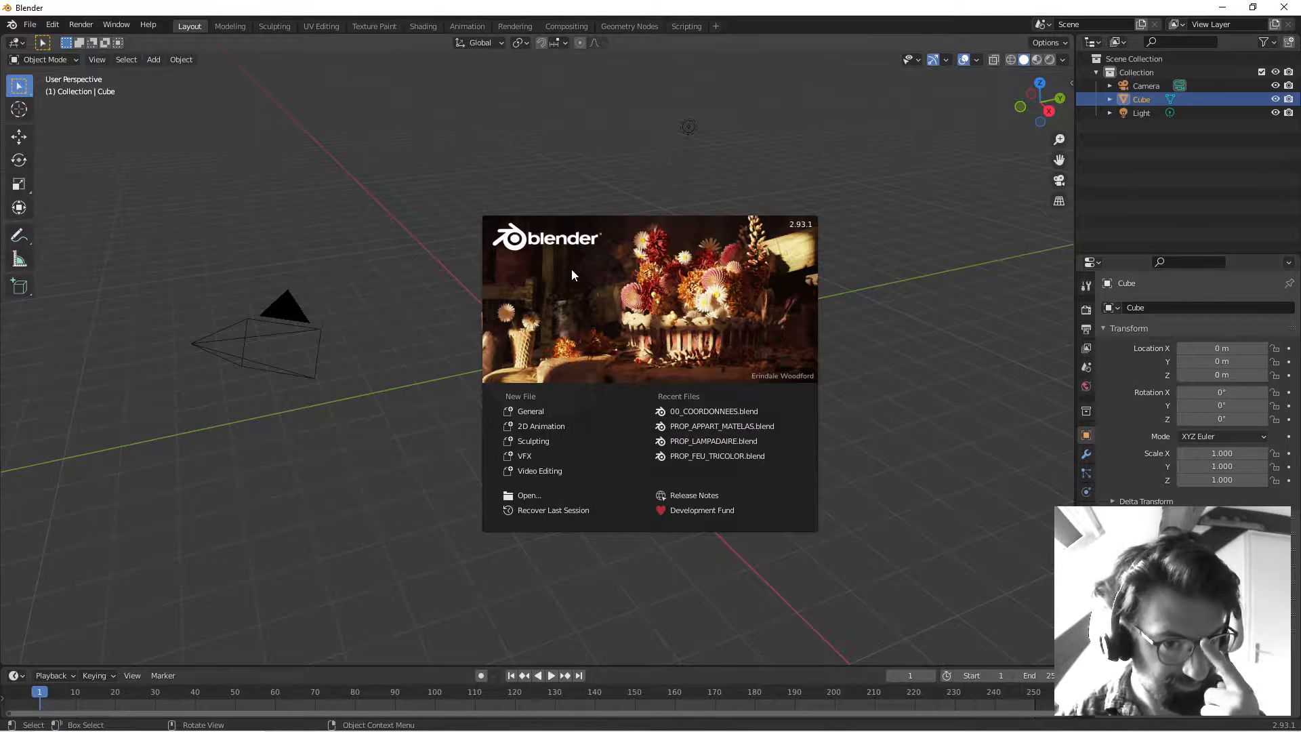
# Dismiss the splash screen and deselect the default cube.
pyautogui.click(446, 88)
pyautogui.moveTo(354, 324); pyautogui.dragTo(449, 230, button='middle')
pyautogui.click(448, 230)
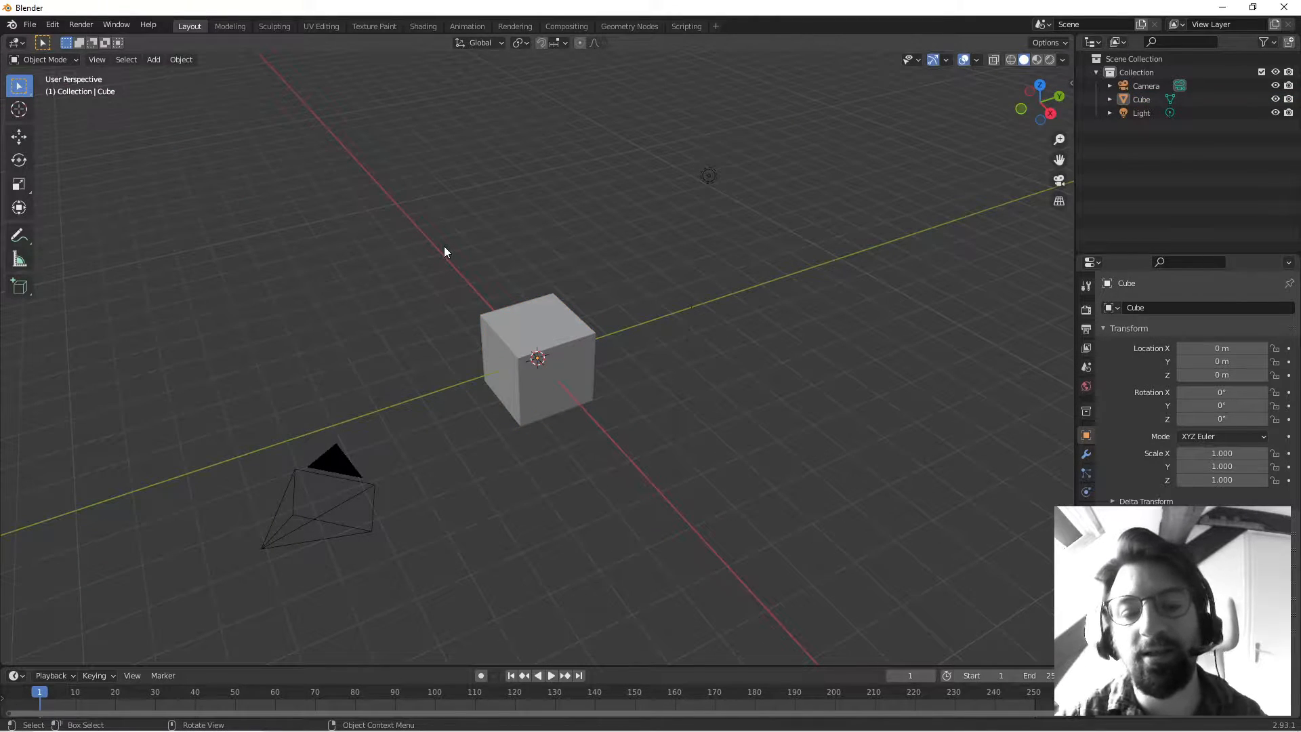
# Select the cube, the light and the camera one after another in the 3D viewport, finishing with nothing selected.
pyautogui.click(546, 334)
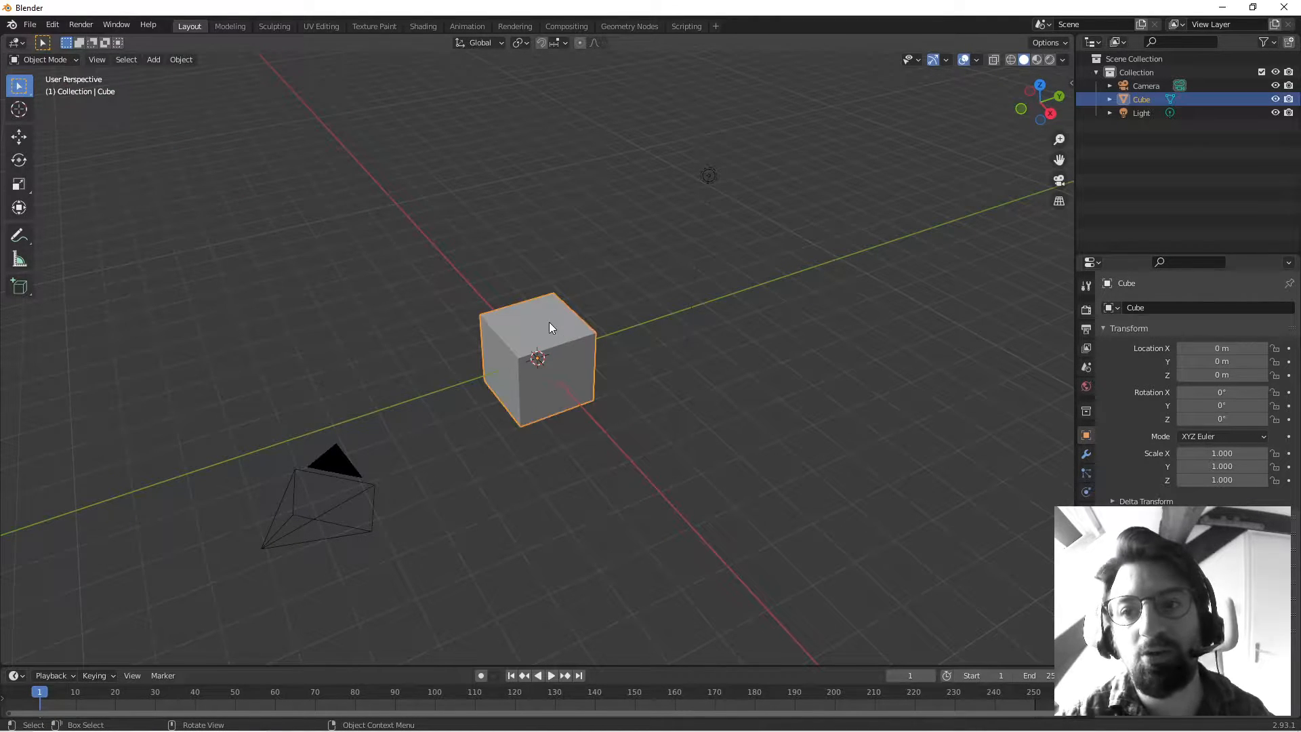
pyautogui.click(710, 174)
pyautogui.click(334, 457)
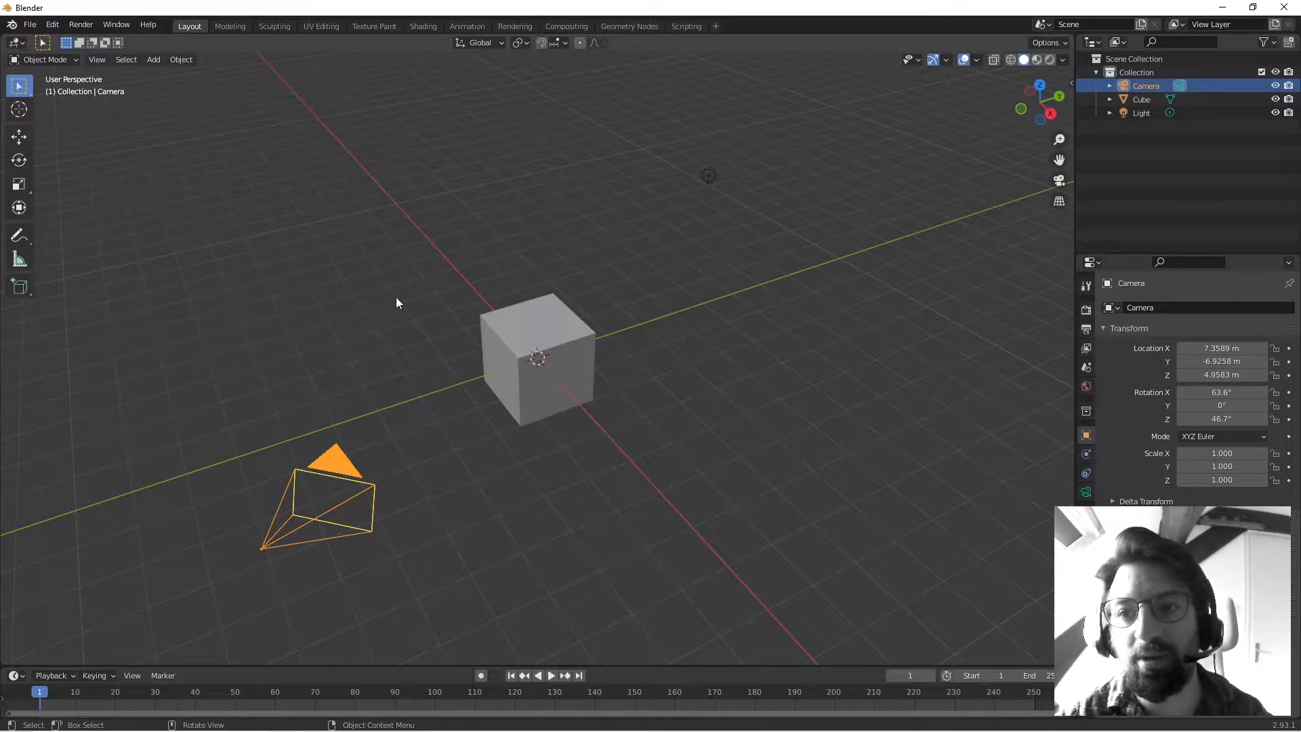
pyautogui.click(710, 175)
pyautogui.click(789, 191)
pyautogui.moveTo(789, 191); pyautogui.dragTo(712, 318, button='middle')
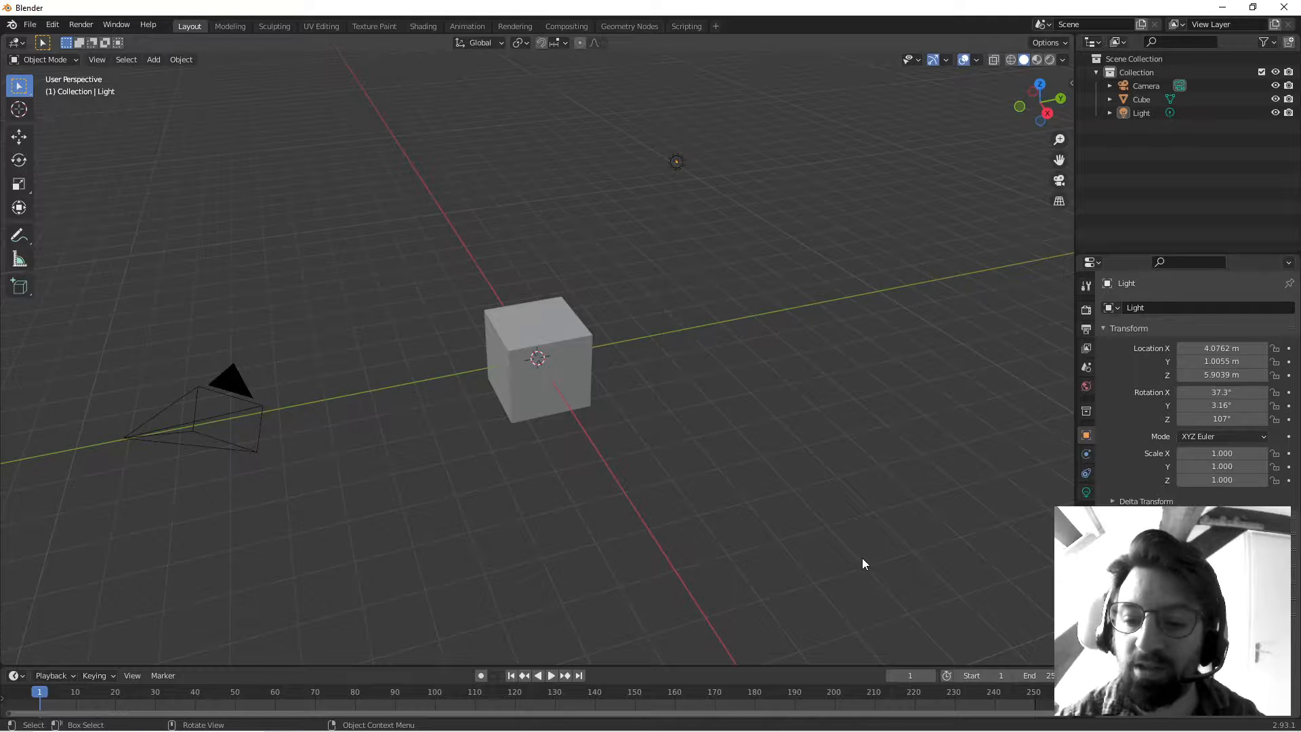
# Widen the column holding the Outliner and Properties editors, and increase the Outliner's height.
pyautogui.moveTo(1075, 583); pyautogui.dragTo(959, 607)
pyautogui.moveTo(1030, 253); pyautogui.dragTo(1077, 305)
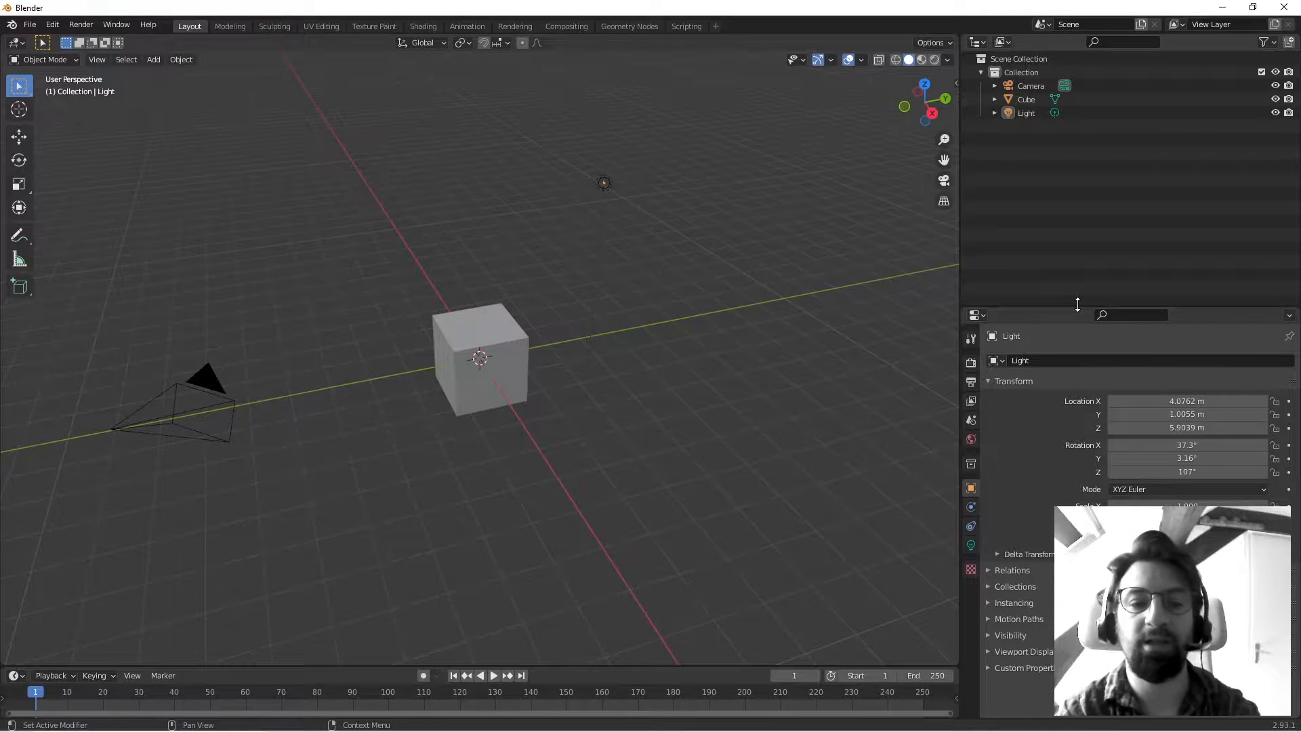
pyautogui.moveTo(960, 246); pyautogui.dragTo(1027, 267)
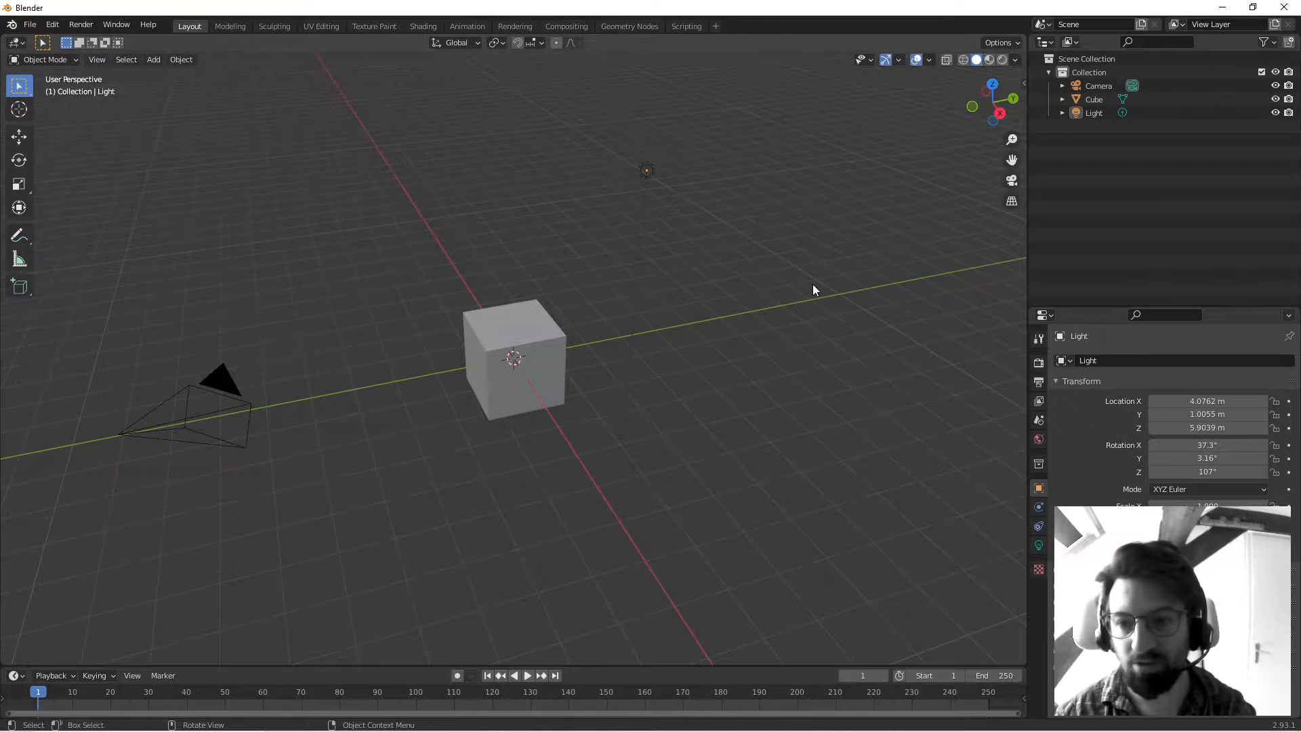
# Start a new General file without saving the changes to the current scene.
pyautogui.moveTo(812, 287); pyautogui.dragTo(538, 313, button='middle')
pyautogui.click(539, 313)
pyautogui.moveTo(369, 406); pyautogui.dragTo(421, 358, button='middle')
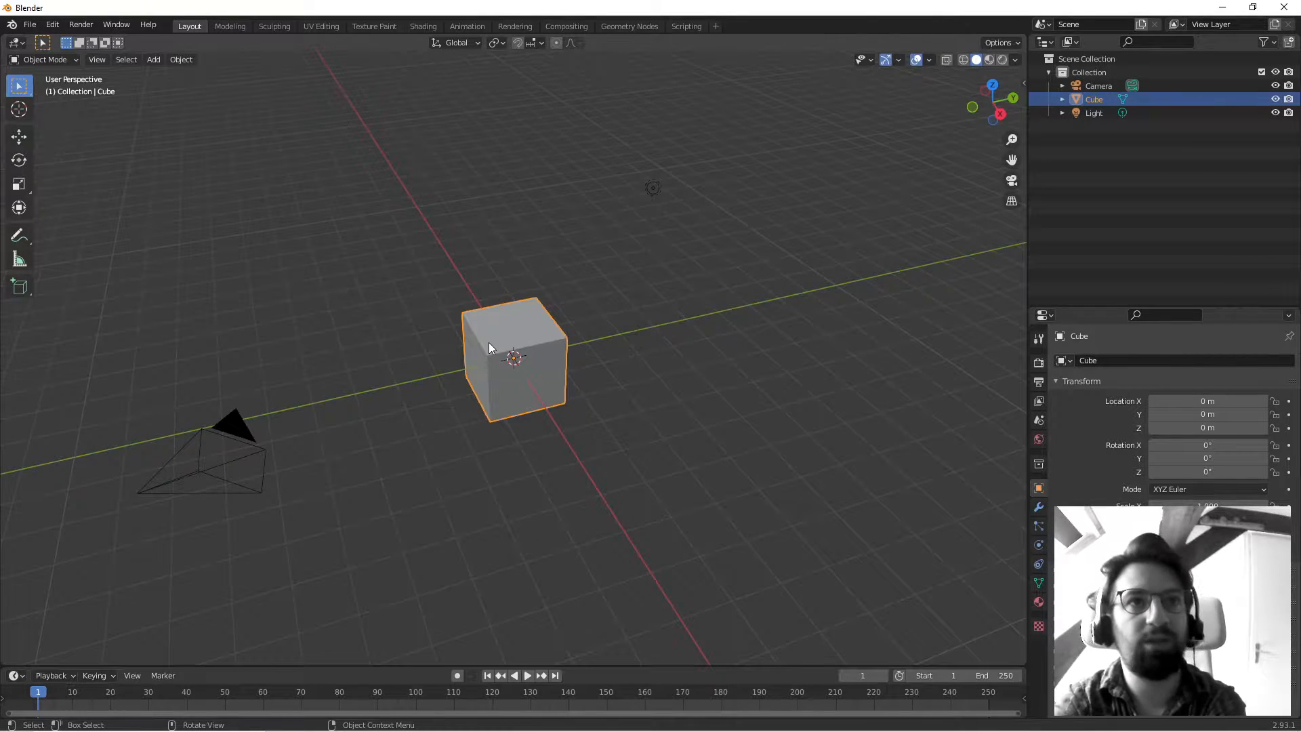
pyautogui.click(30, 25)
pyautogui.moveTo(37, 39)
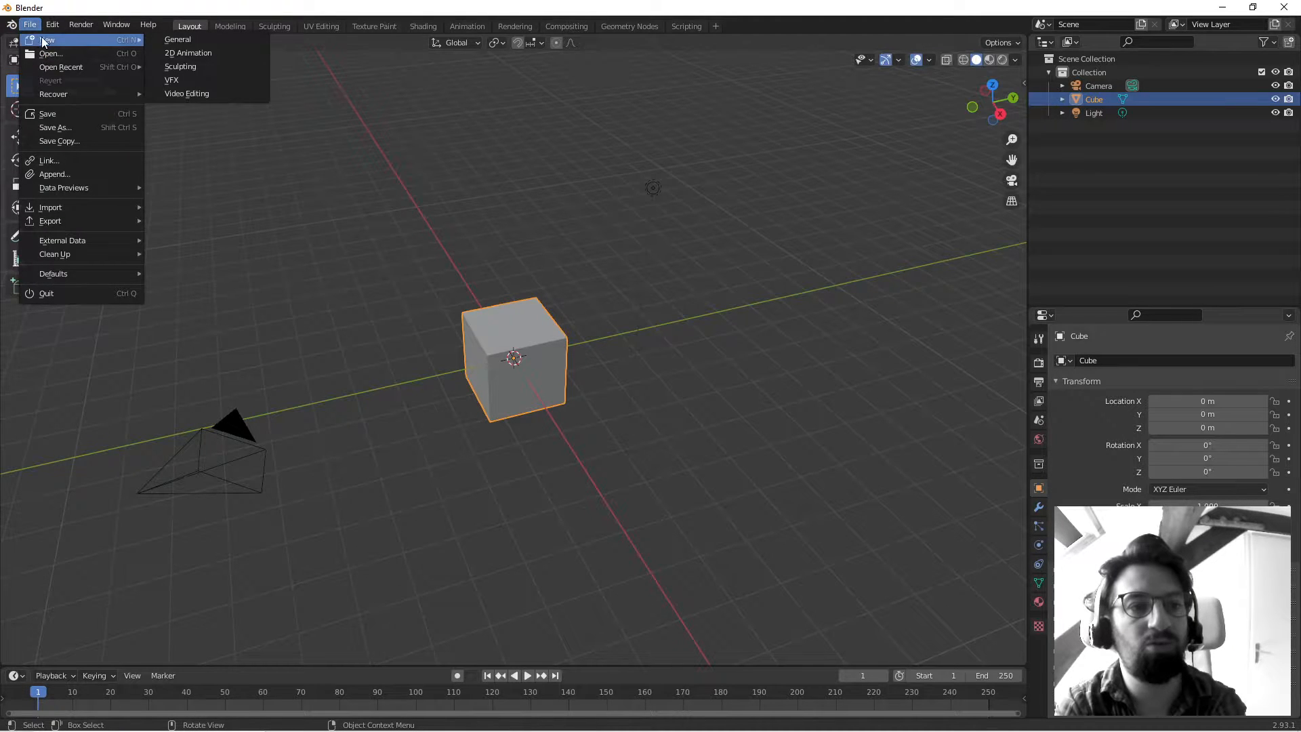
pyautogui.click(211, 40)
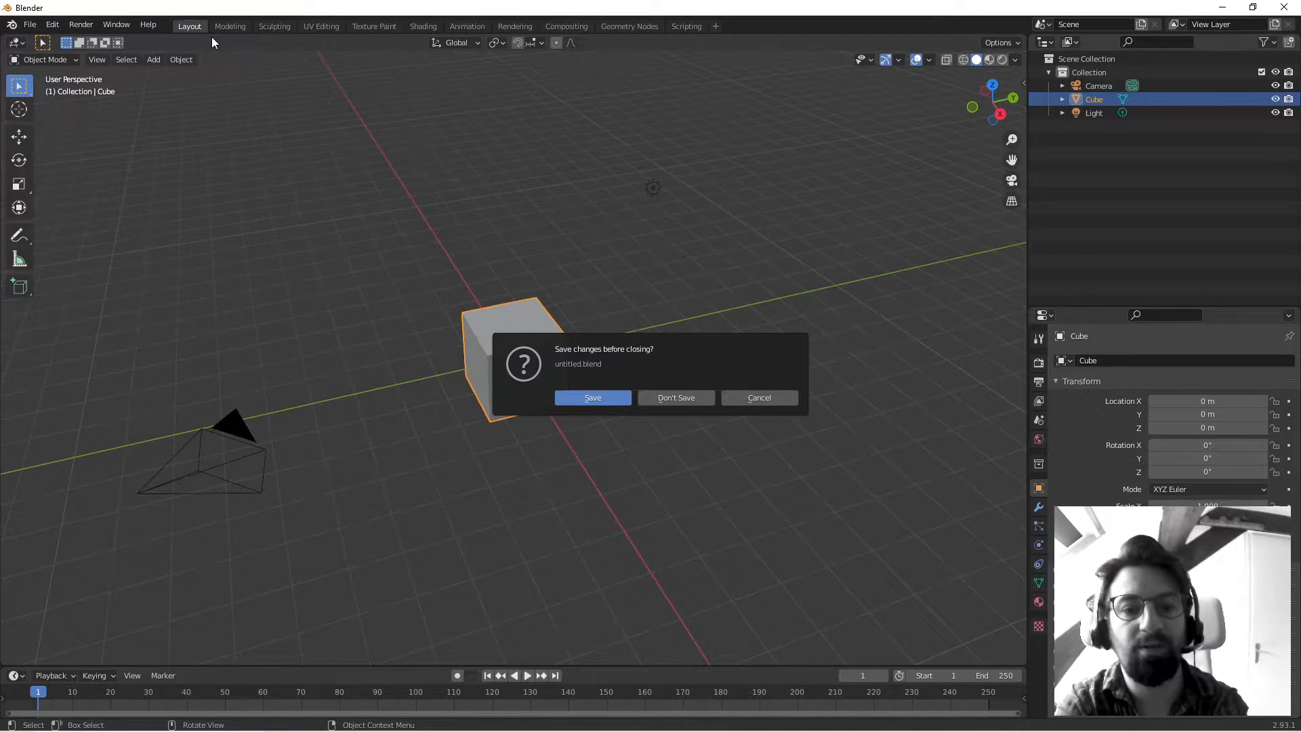
pyautogui.click(650, 398)
# Enlarge the timeline editor upward into the 3D viewport and deselect the cube.
pyautogui.moveTo(389, 293); pyautogui.dragTo(390, 328, button='middle')
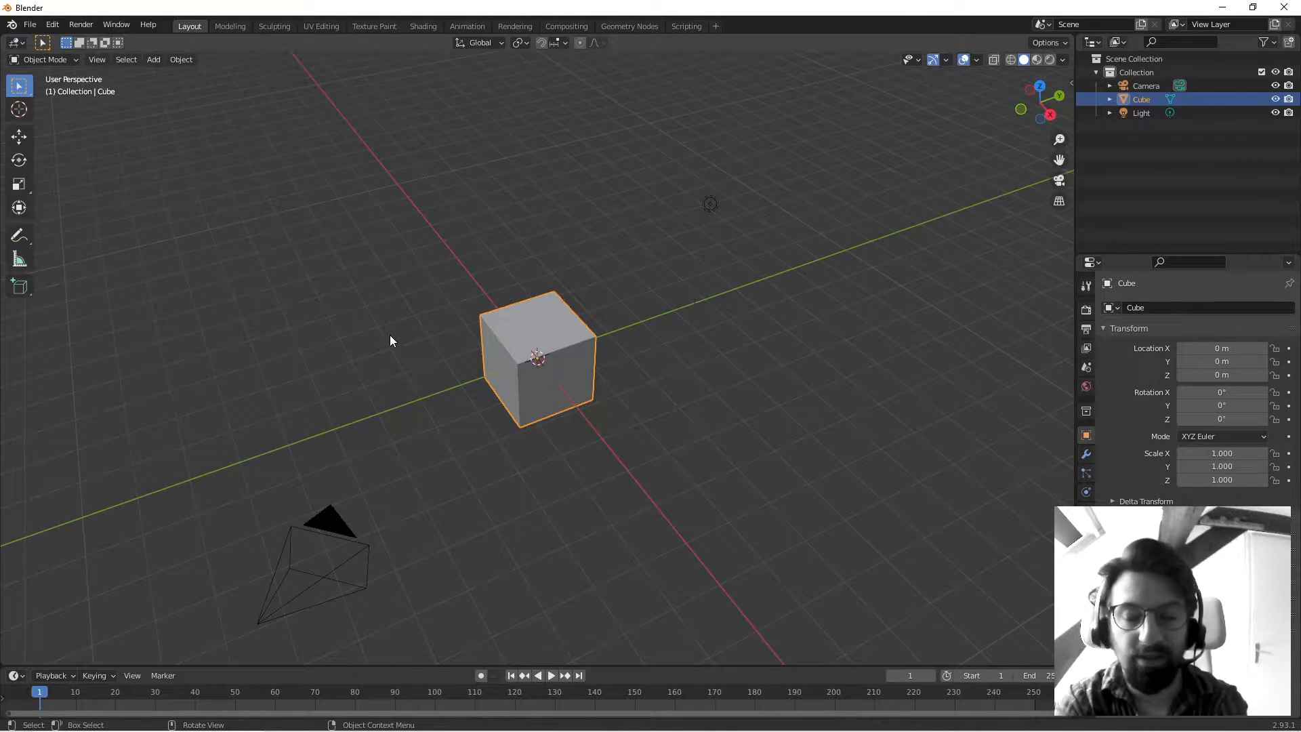
pyautogui.moveTo(717, 384); pyautogui.dragTo(668, 316, button='middle')
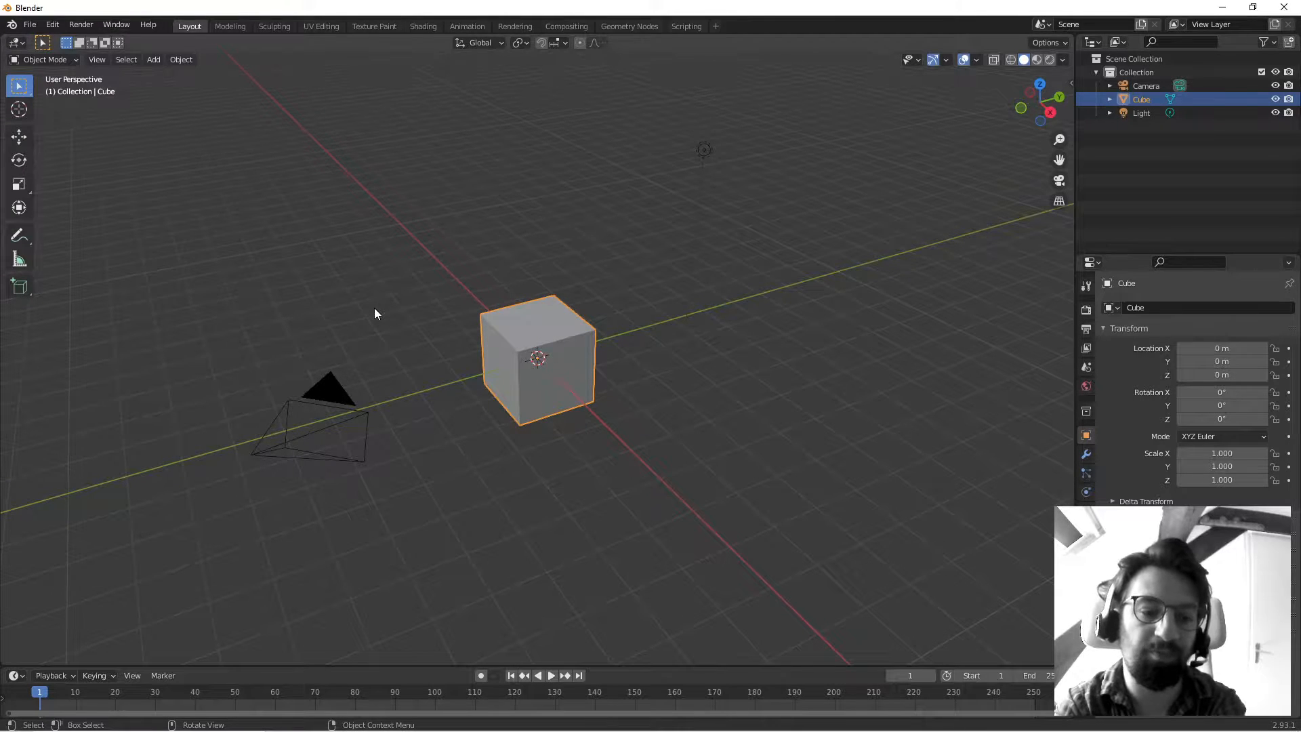
pyautogui.moveTo(393, 667); pyautogui.dragTo(450, 559)
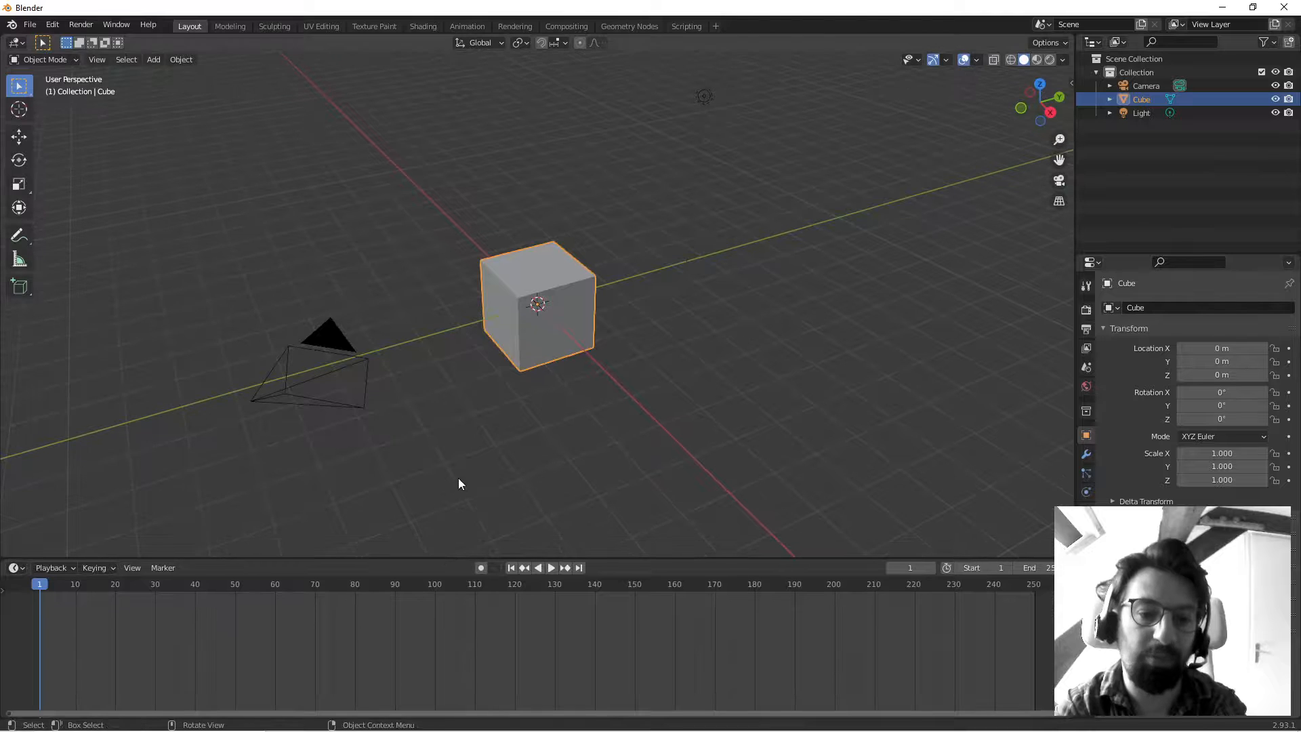
pyautogui.click(458, 478)
# Show the 3D viewport alone in full screen without its header, and restore the complete editor layout.
pyautogui.hotkey('ctrl', 'alt', 'space')
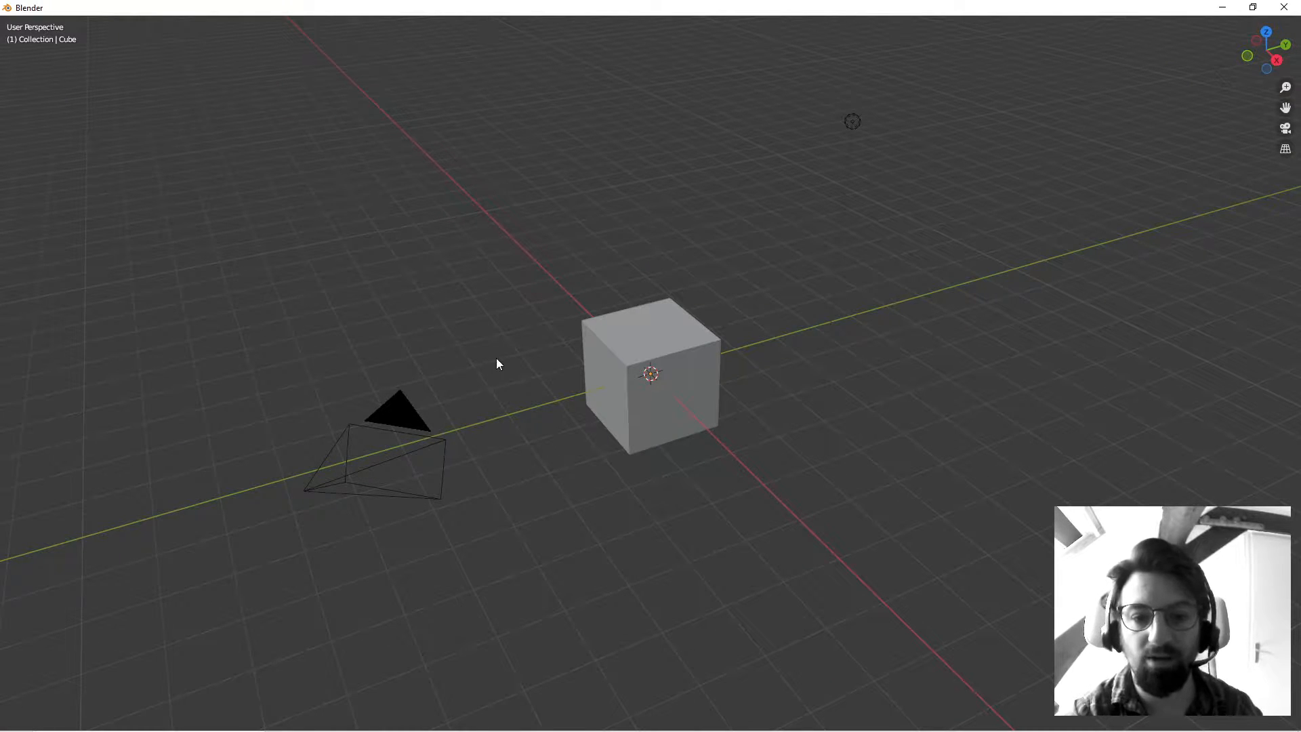
pyautogui.moveTo(501, 355); pyautogui.dragTo(502, 354, button='middle')
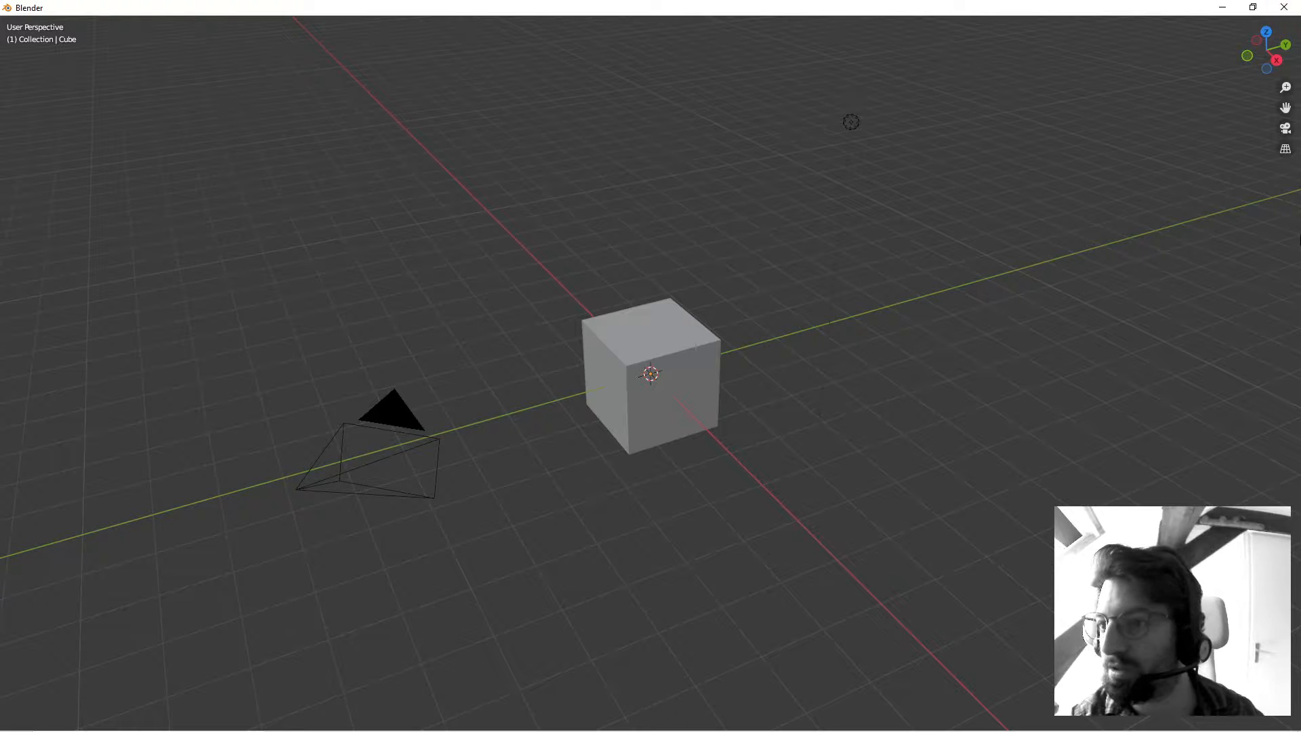
pyautogui.press('super')
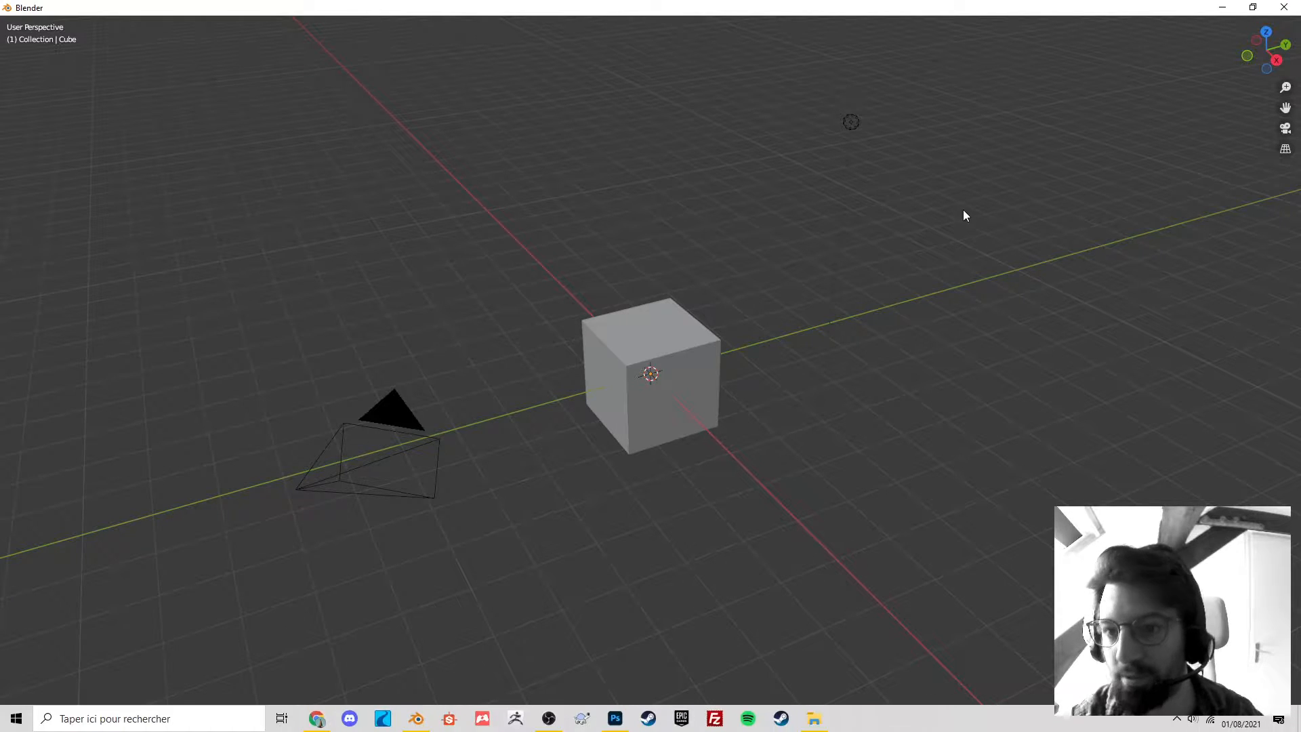
pyautogui.rightClick(963, 210)
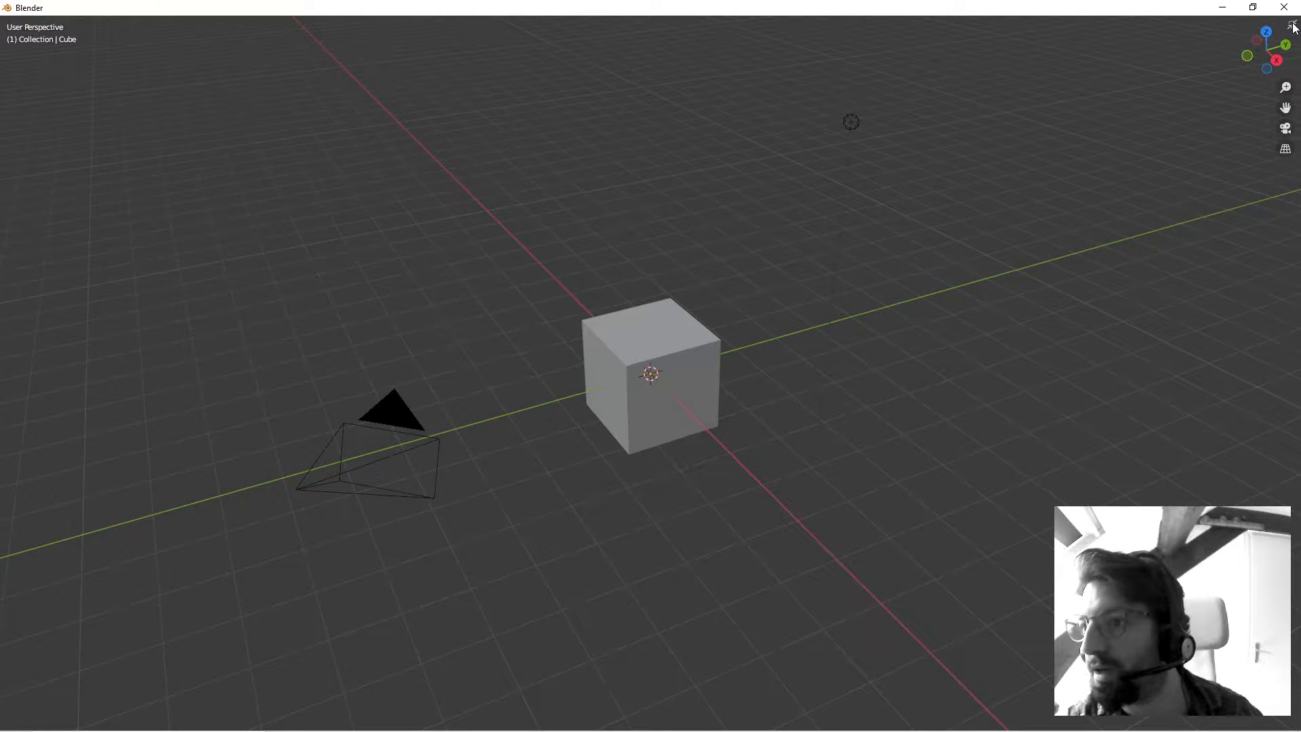
pyautogui.click(1291, 25)
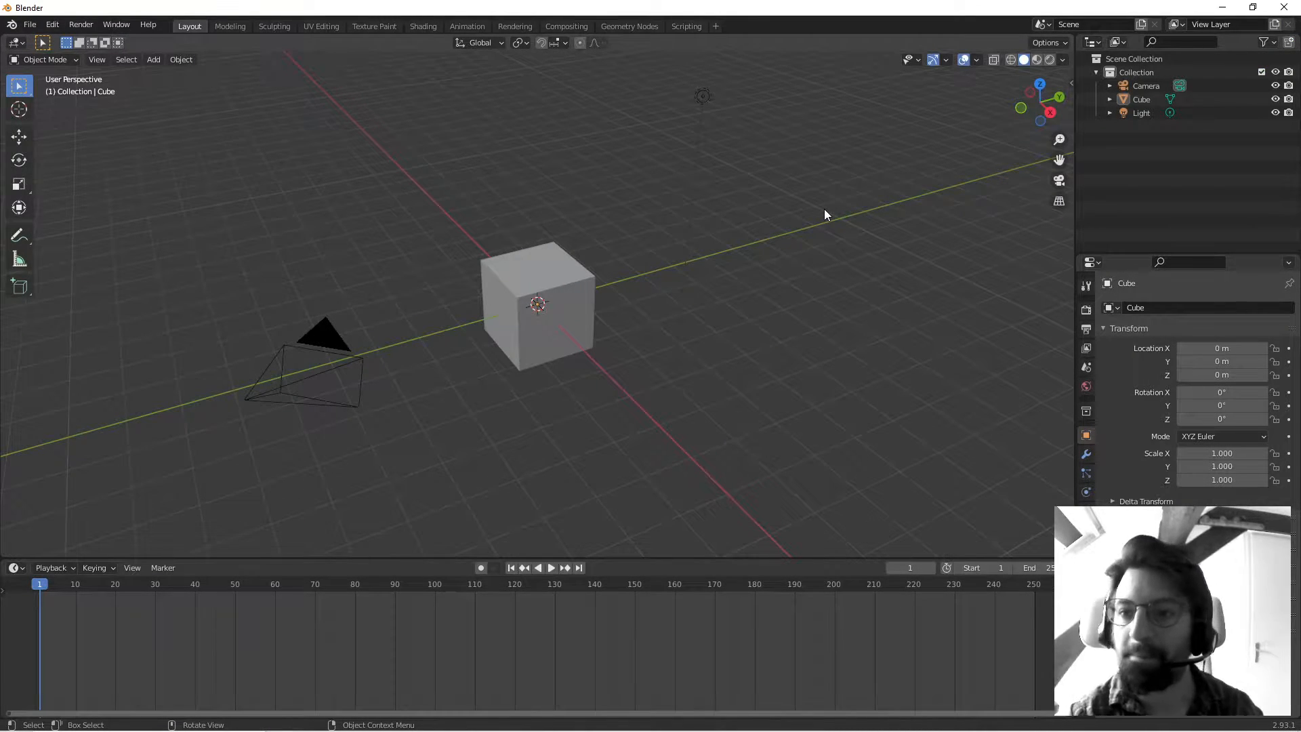
pyautogui.click(31, 27)
pyautogui.moveTo(82, 276)
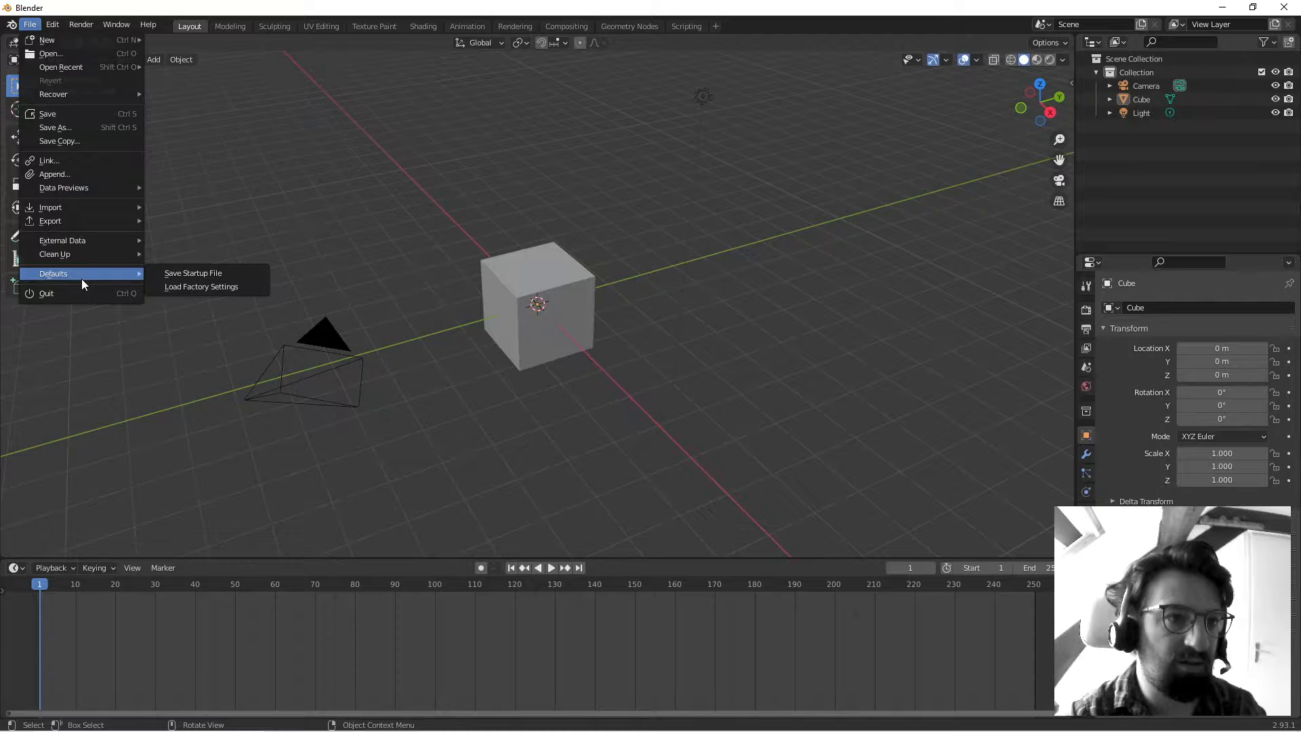
pyautogui.moveTo(113, 25)
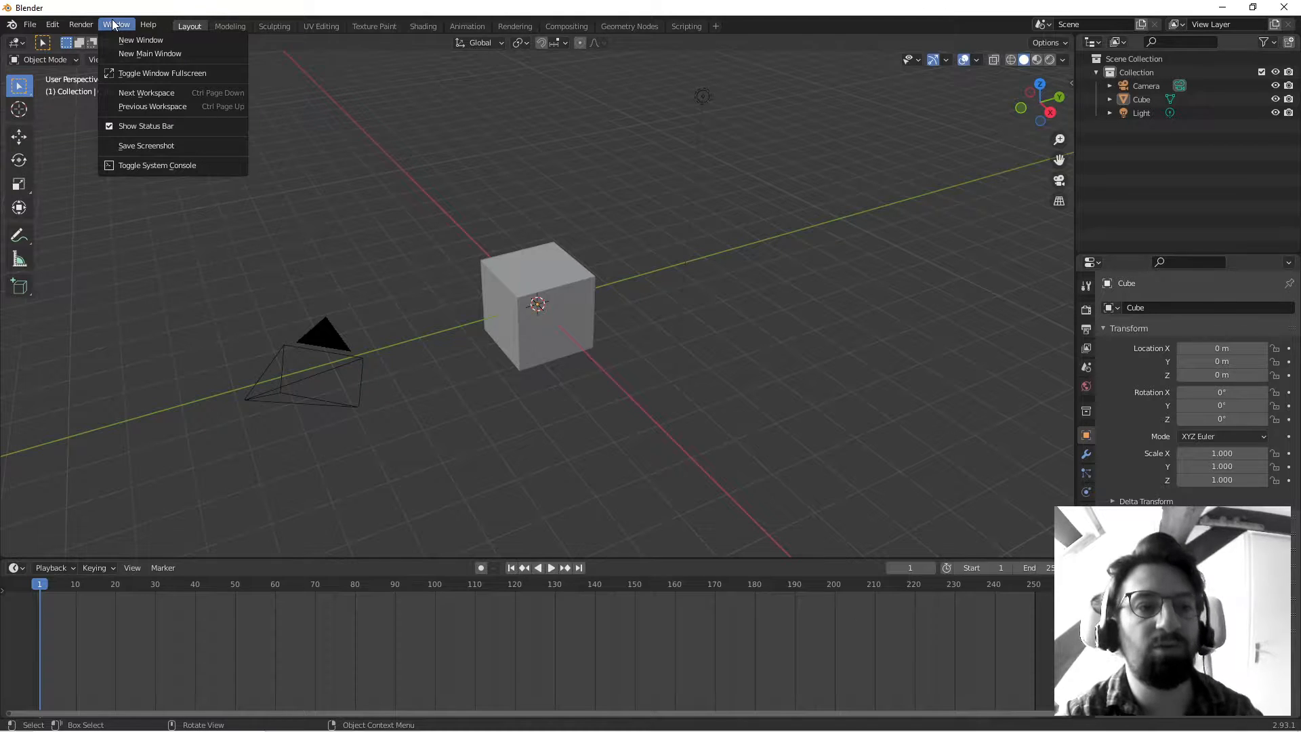
pyautogui.moveTo(49, 24)
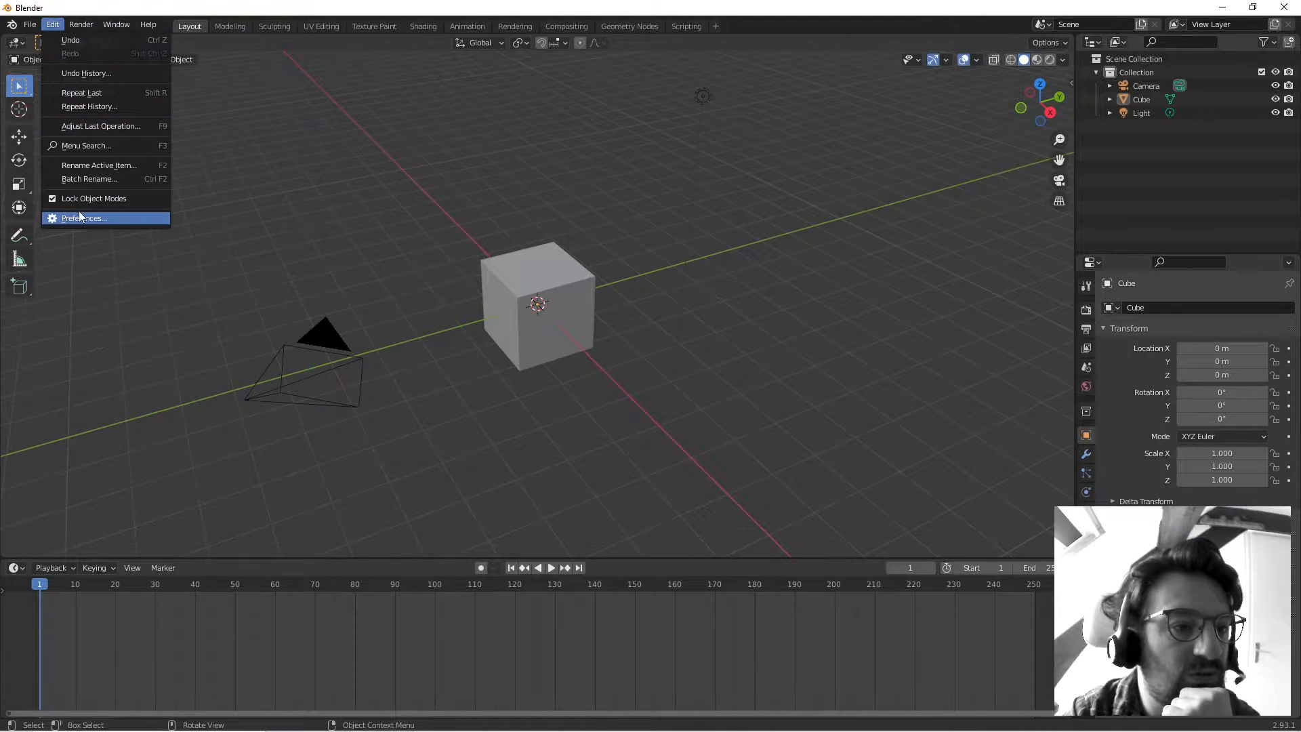
pyautogui.click(32, 26)
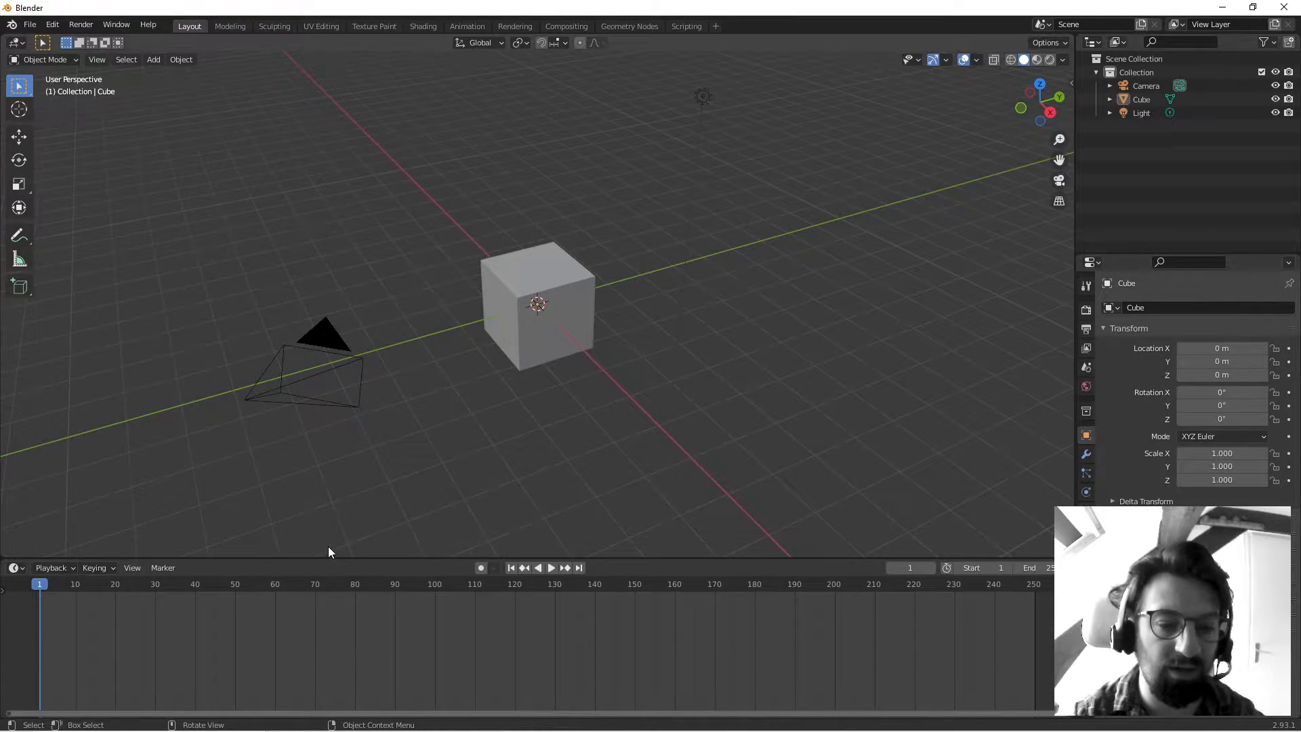
# Shrink the timeline editor back to a narrow strip, giving the 3D viewport more height.
pyautogui.moveTo(328, 559); pyautogui.dragTo(337, 676)
pyautogui.moveTo(341, 623); pyautogui.dragTo(264, 462, button='middle')
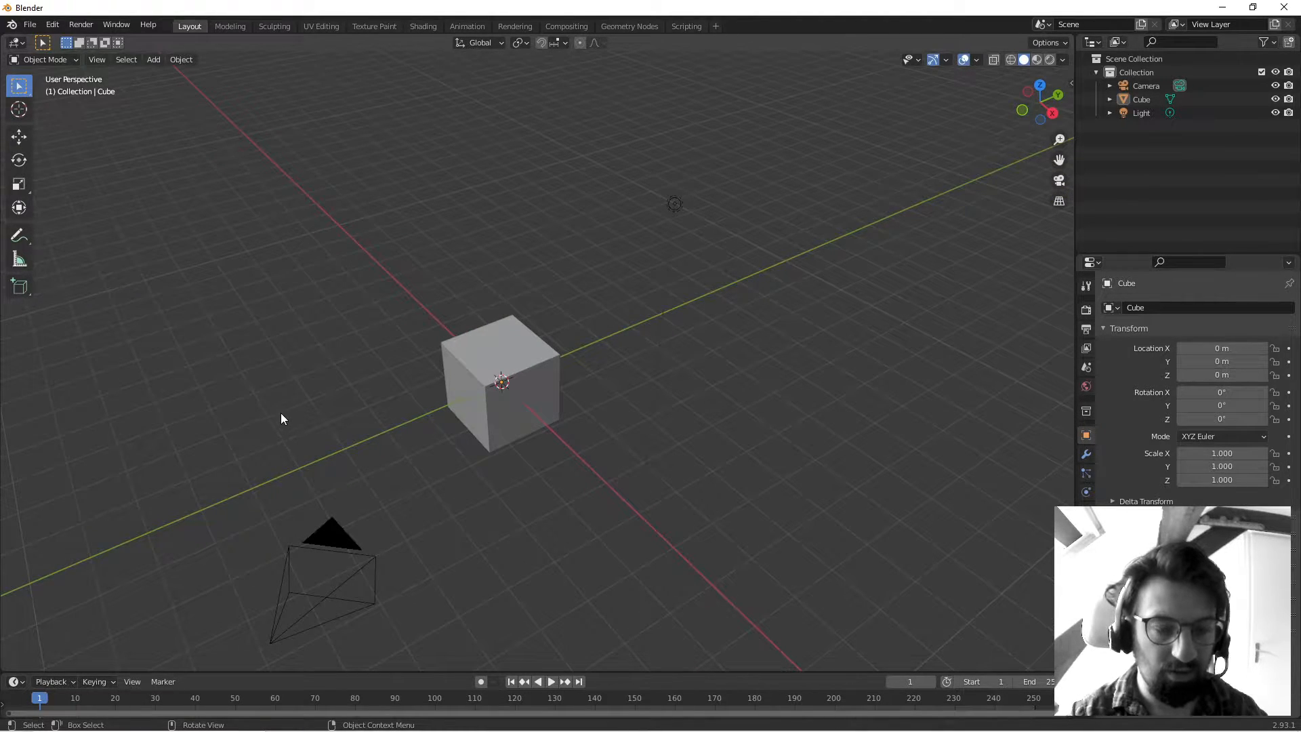
pyautogui.moveTo(282, 412); pyautogui.dragTo(361, 325, button='middle')
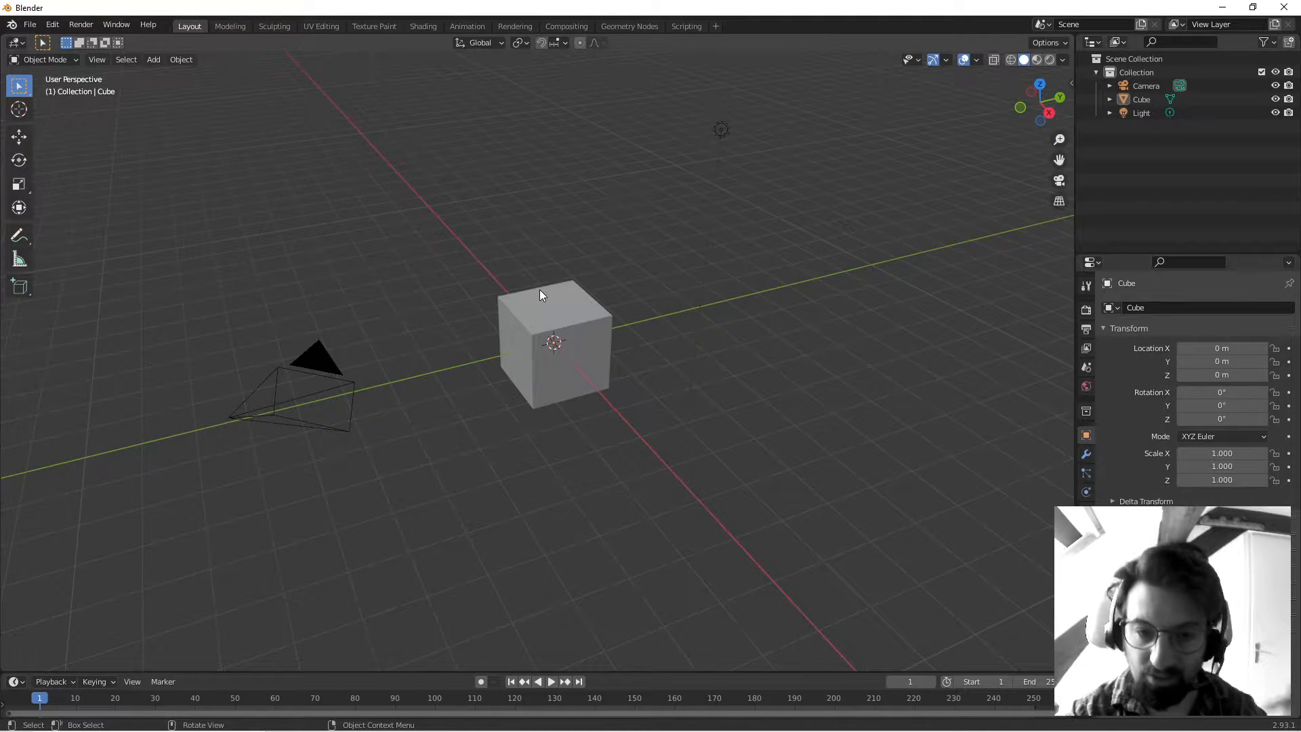
# Alternate the selection between the light, the cube and the camera in the 3D viewport, ending with the camera selected.
pyautogui.moveTo(633, 212); pyautogui.dragTo(638, 181)
pyautogui.click(720, 135)
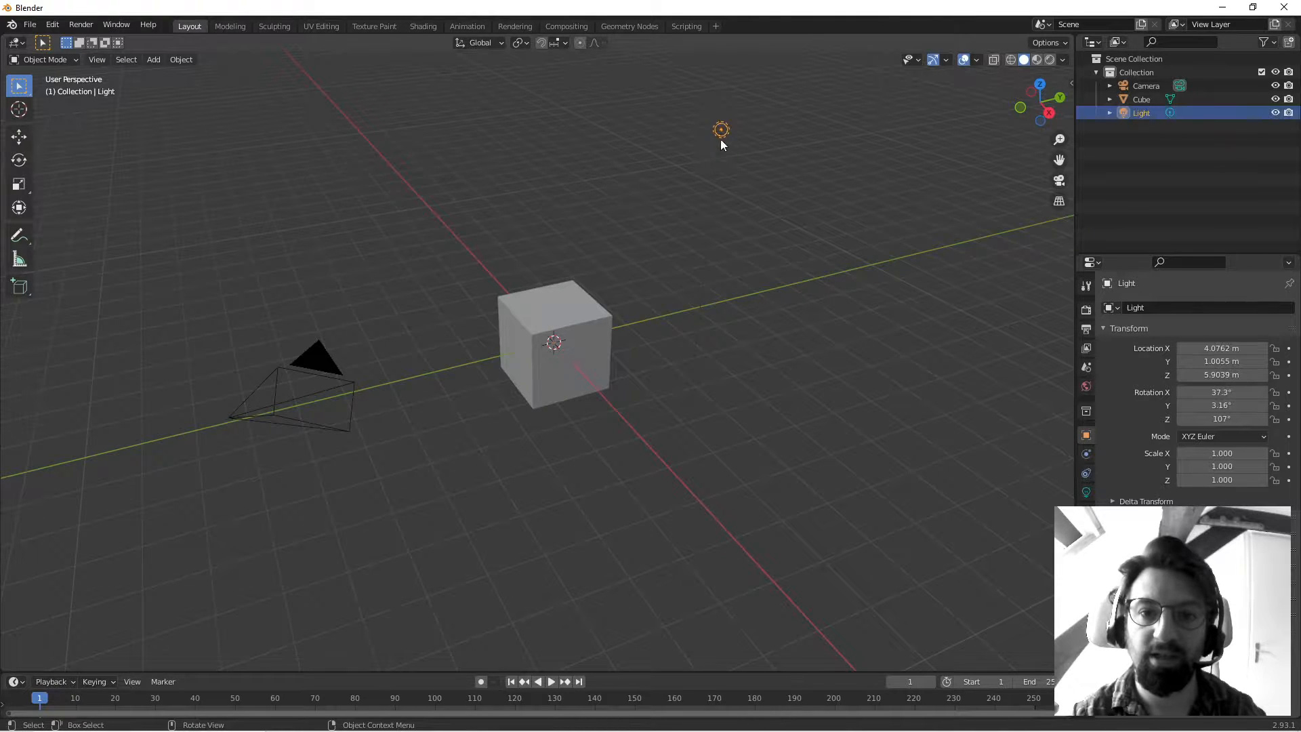
pyautogui.click(581, 303)
pyautogui.click(313, 370)
pyautogui.click(468, 227)
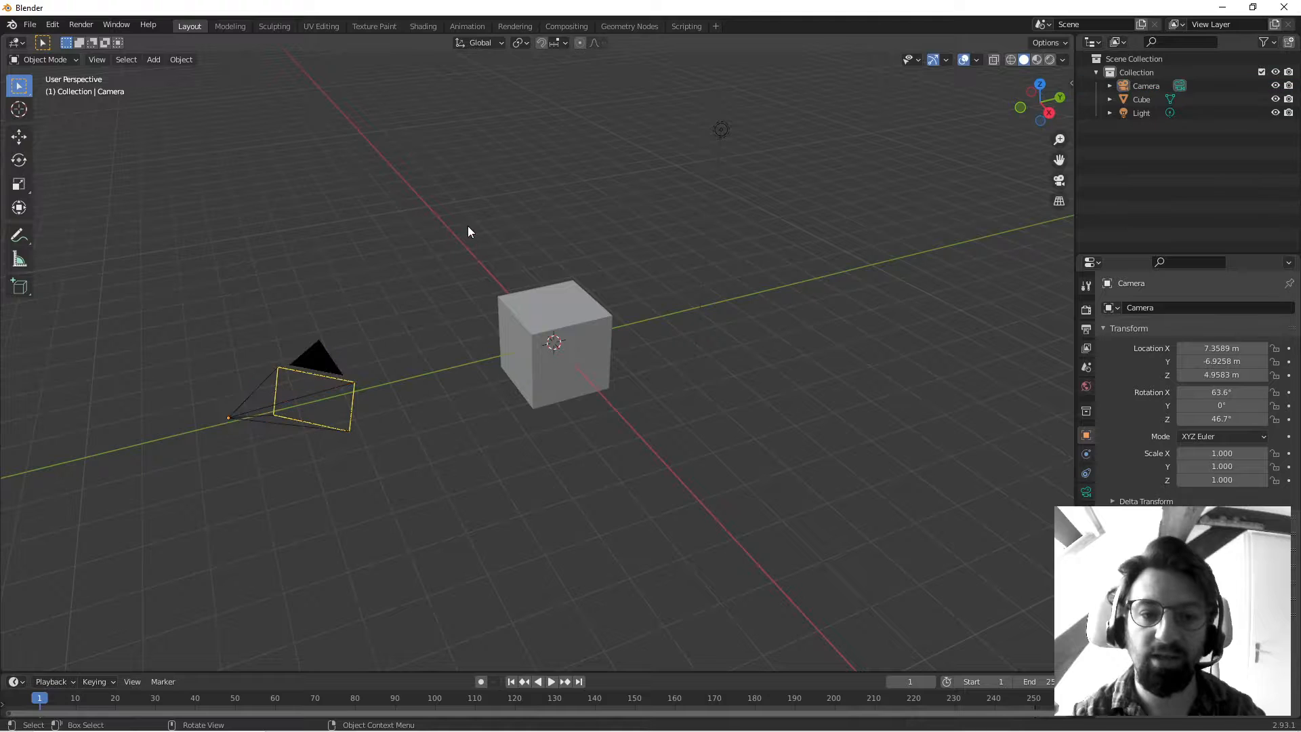
pyautogui.click(564, 305)
pyautogui.click(722, 129)
pyautogui.click(529, 312)
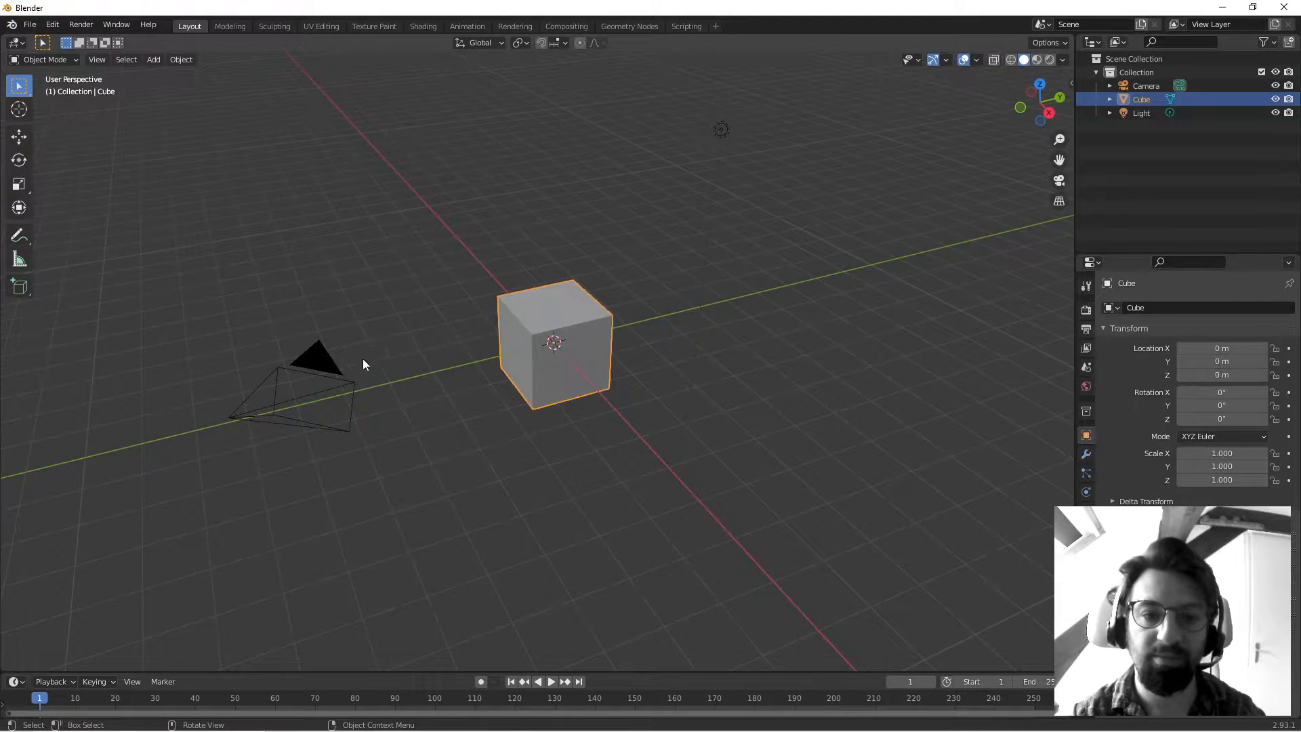
pyautogui.click(310, 355)
pyautogui.click(365, 307)
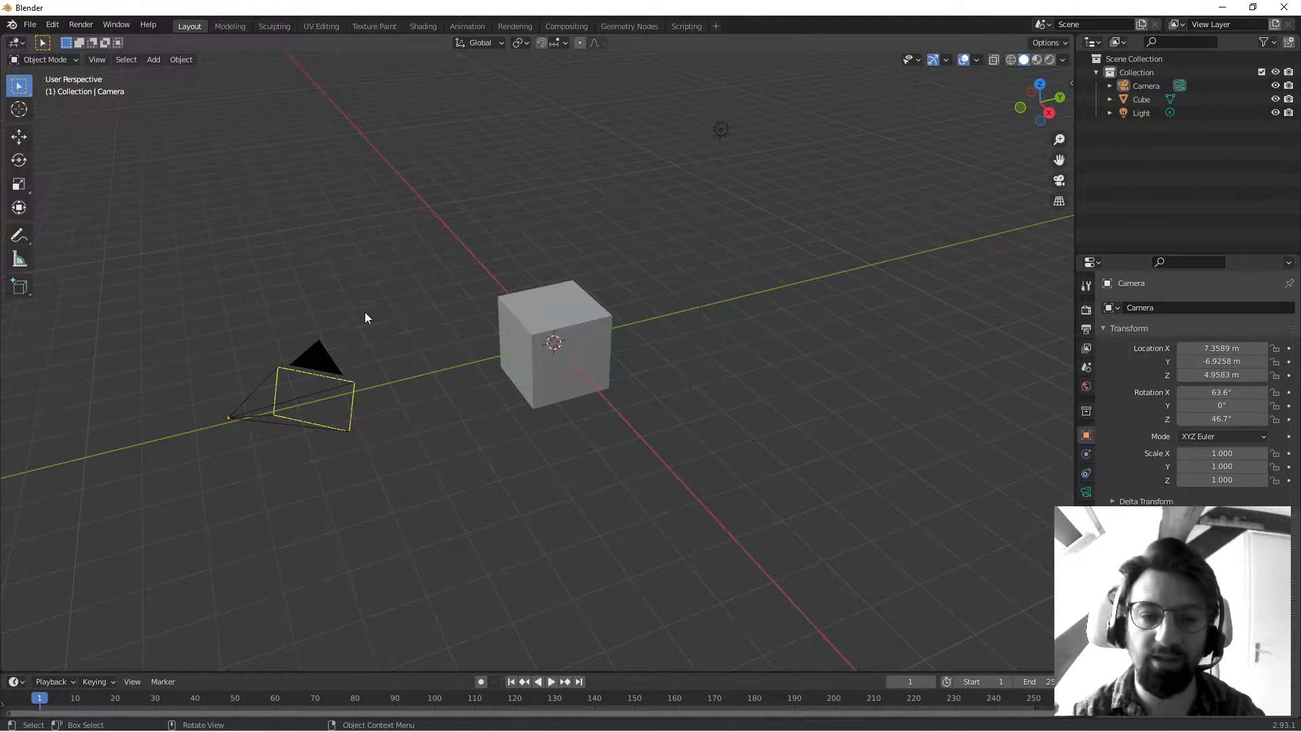
pyautogui.click(309, 362)
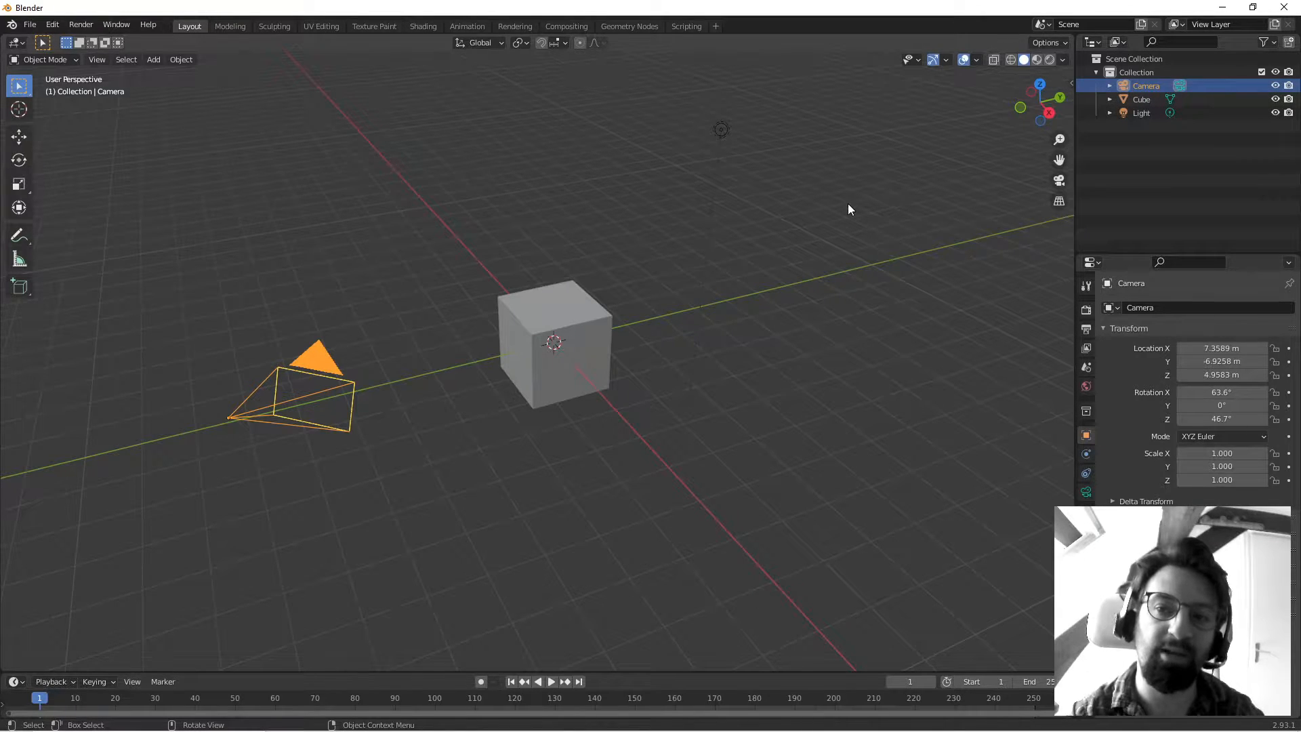
# Select the Cube, Light and Camera entries in turn in the Outliner, ending on Light, and clear the selection.
pyautogui.click(1139, 101)
pyautogui.click(1136, 114)
pyautogui.click(1136, 102)
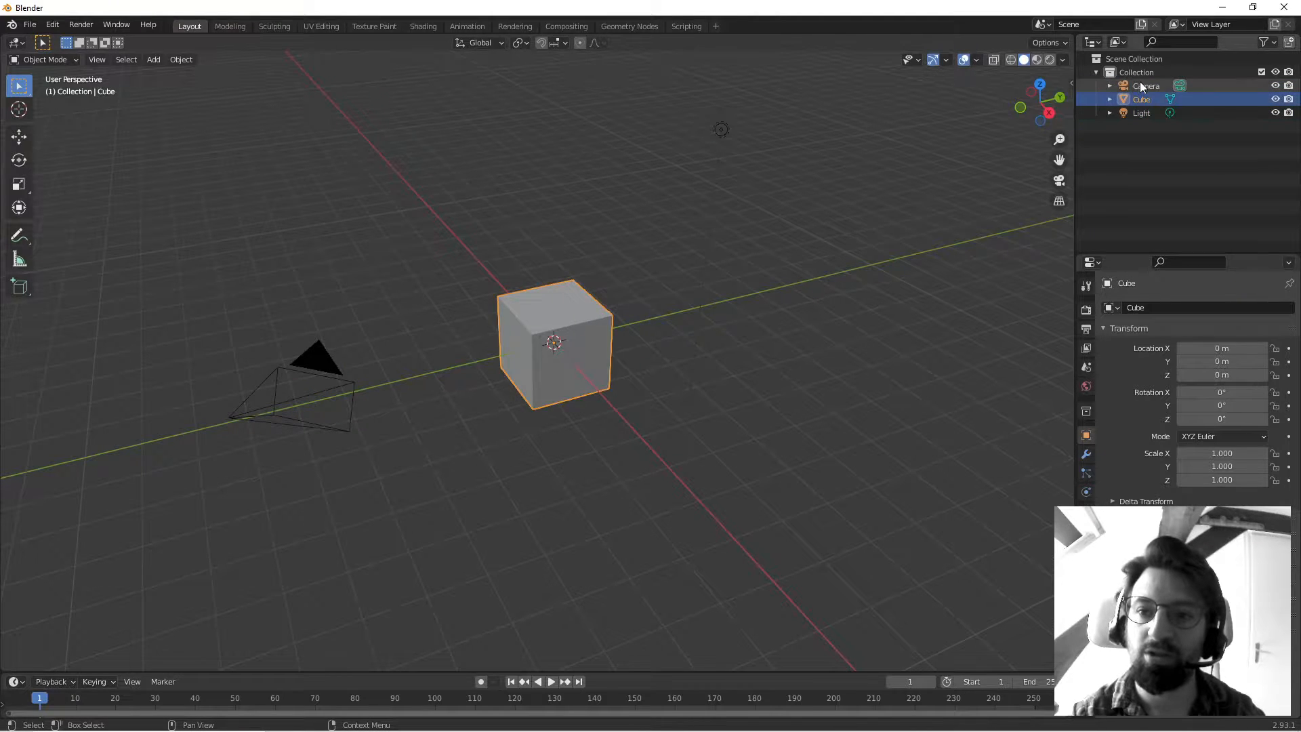
pyautogui.click(1140, 84)
pyautogui.click(1140, 99)
pyautogui.click(1144, 113)
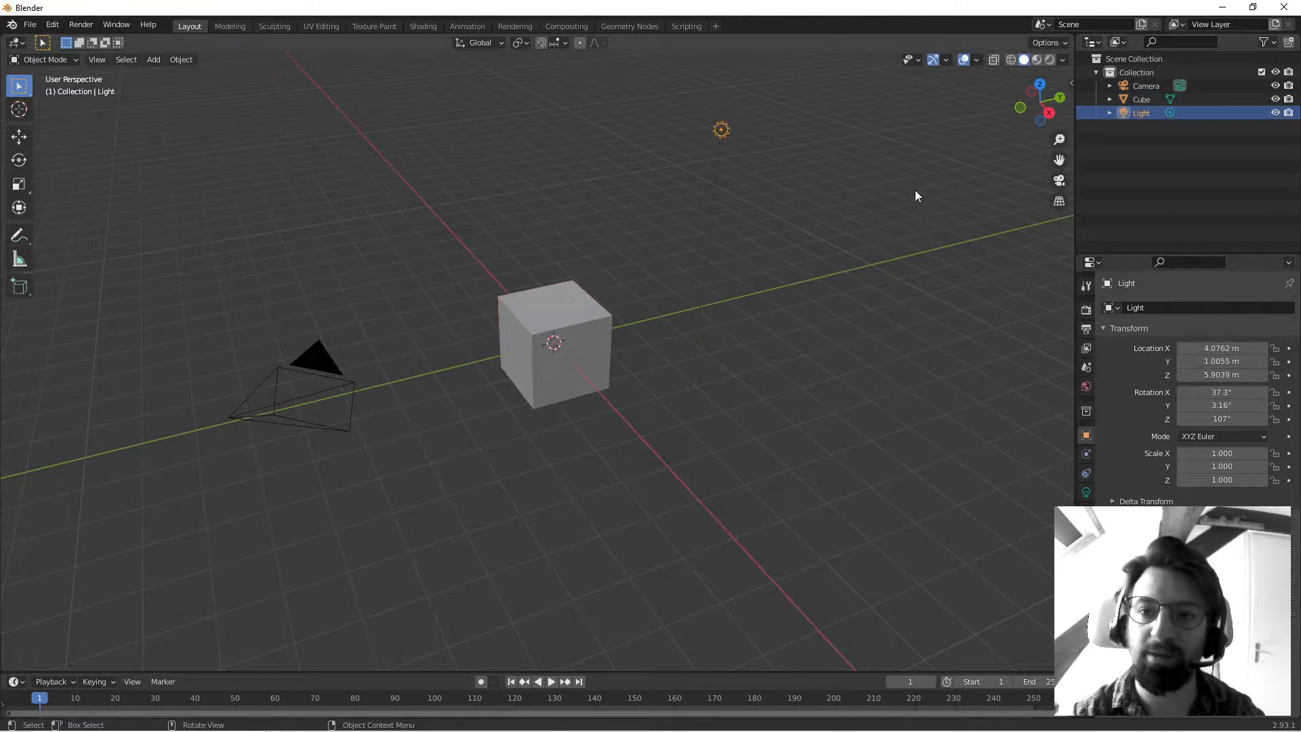
pyautogui.click(686, 437)
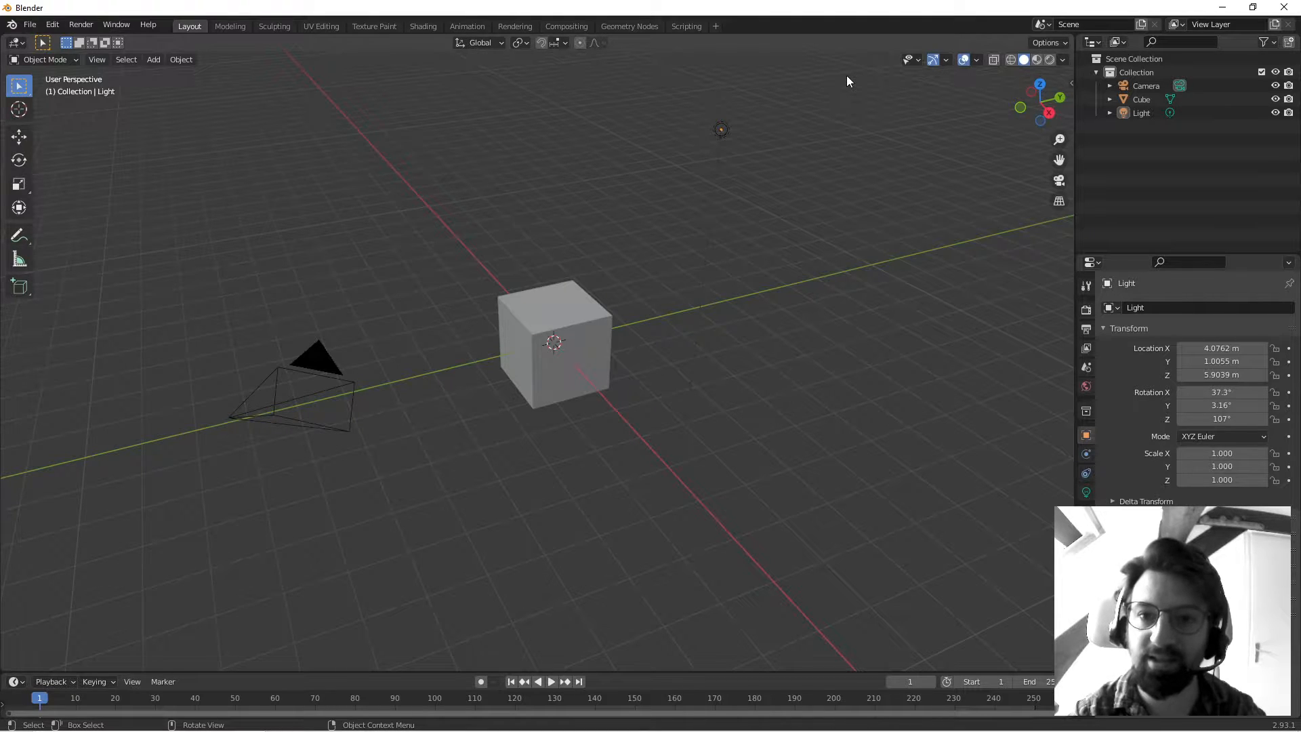
pyautogui.moveTo(846, 75); pyautogui.dragTo(150, 554)
pyautogui.click(1217, 210)
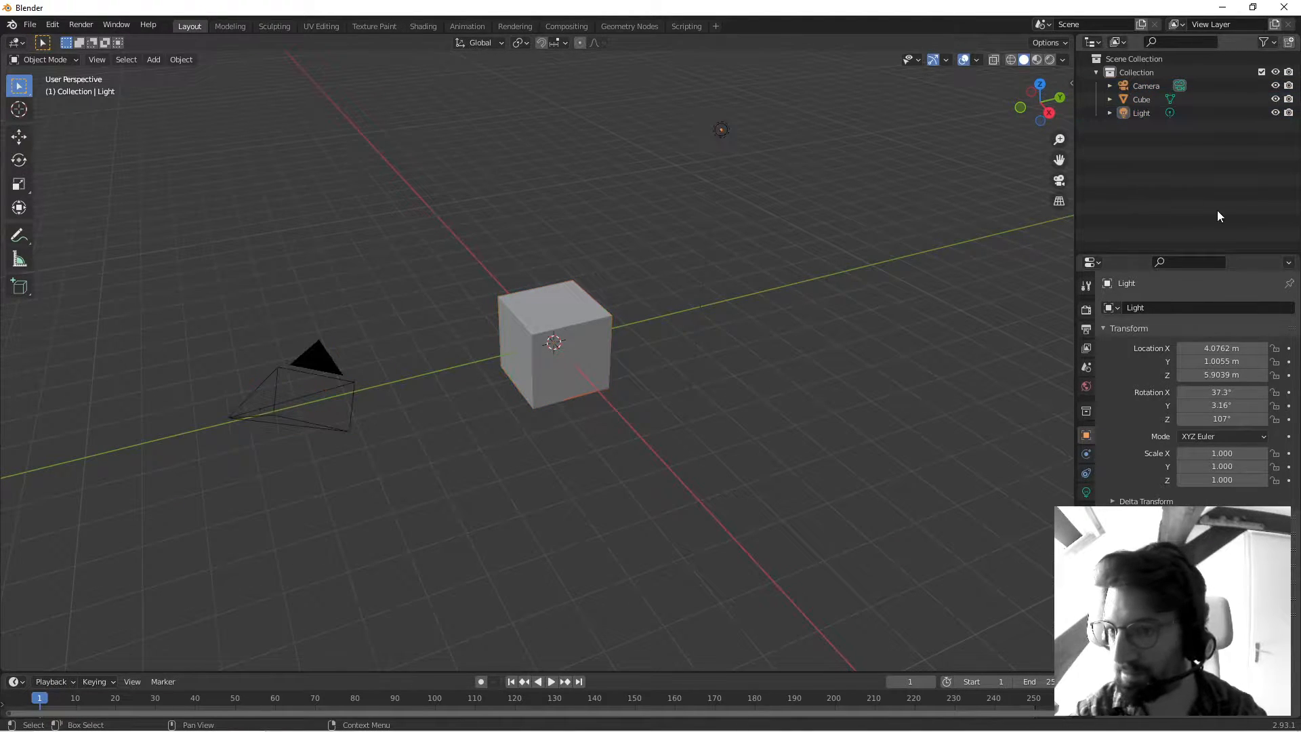
pyautogui.moveTo(1218, 210); pyautogui.dragTo(1107, 81)
pyautogui.click(1132, 196)
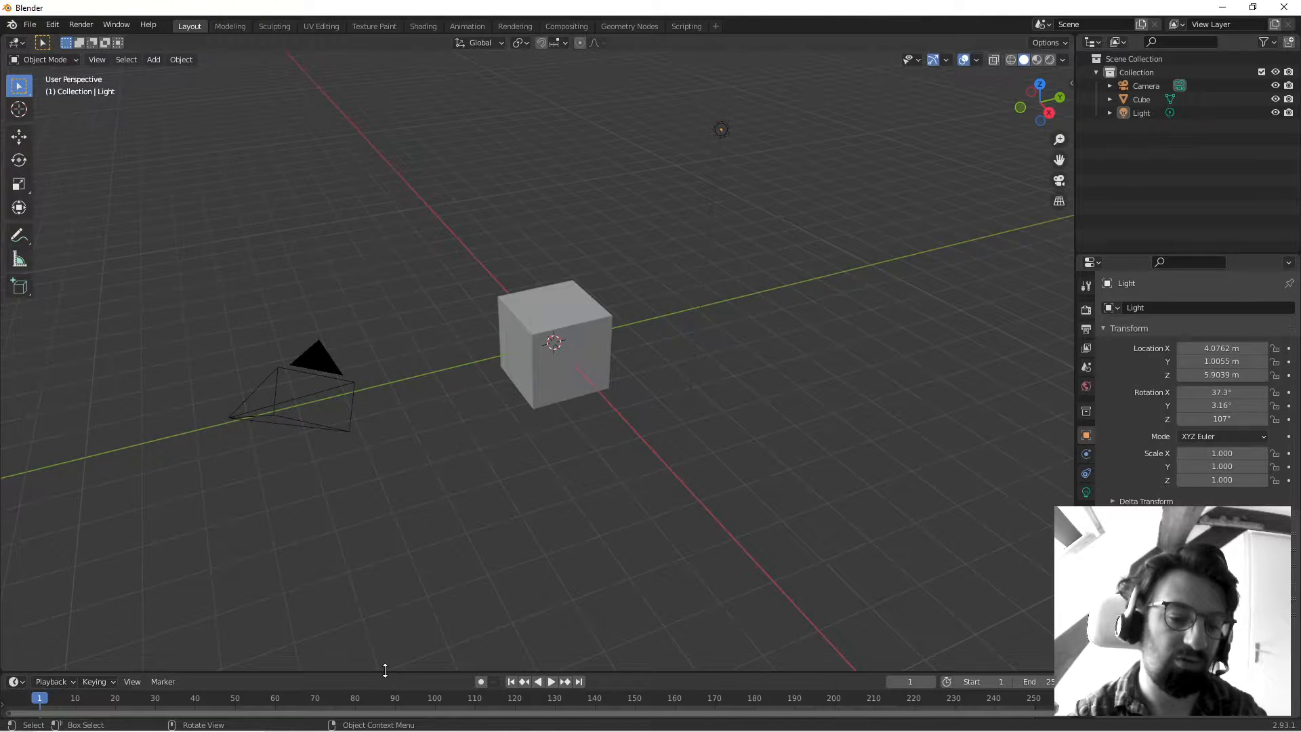
# Enlarge the timeline editor to about half the window's height, and shrink it back to a narrow strip.
pyautogui.moveTo(384, 670); pyautogui.dragTo(385, 360)
pyautogui.moveTo(168, 647); pyautogui.dragTo(811, 457)
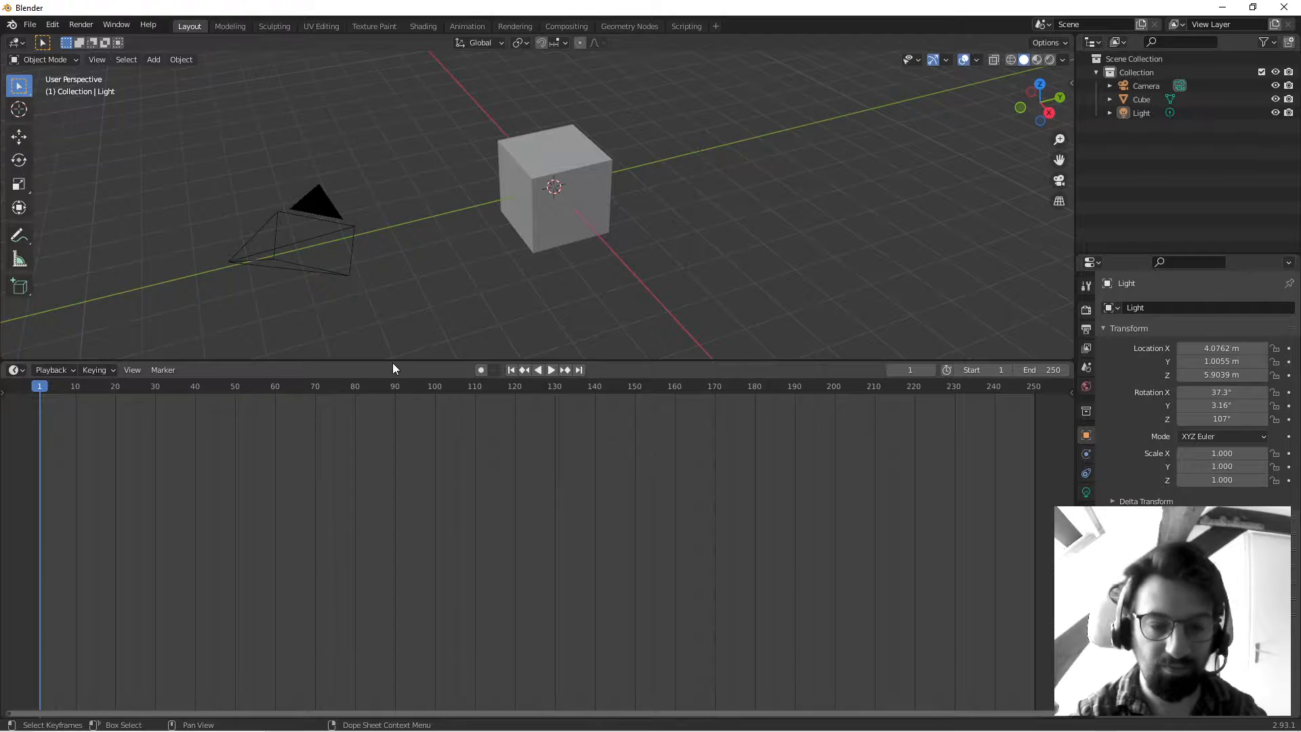
pyautogui.moveTo(393, 363); pyautogui.dragTo(406, 658)
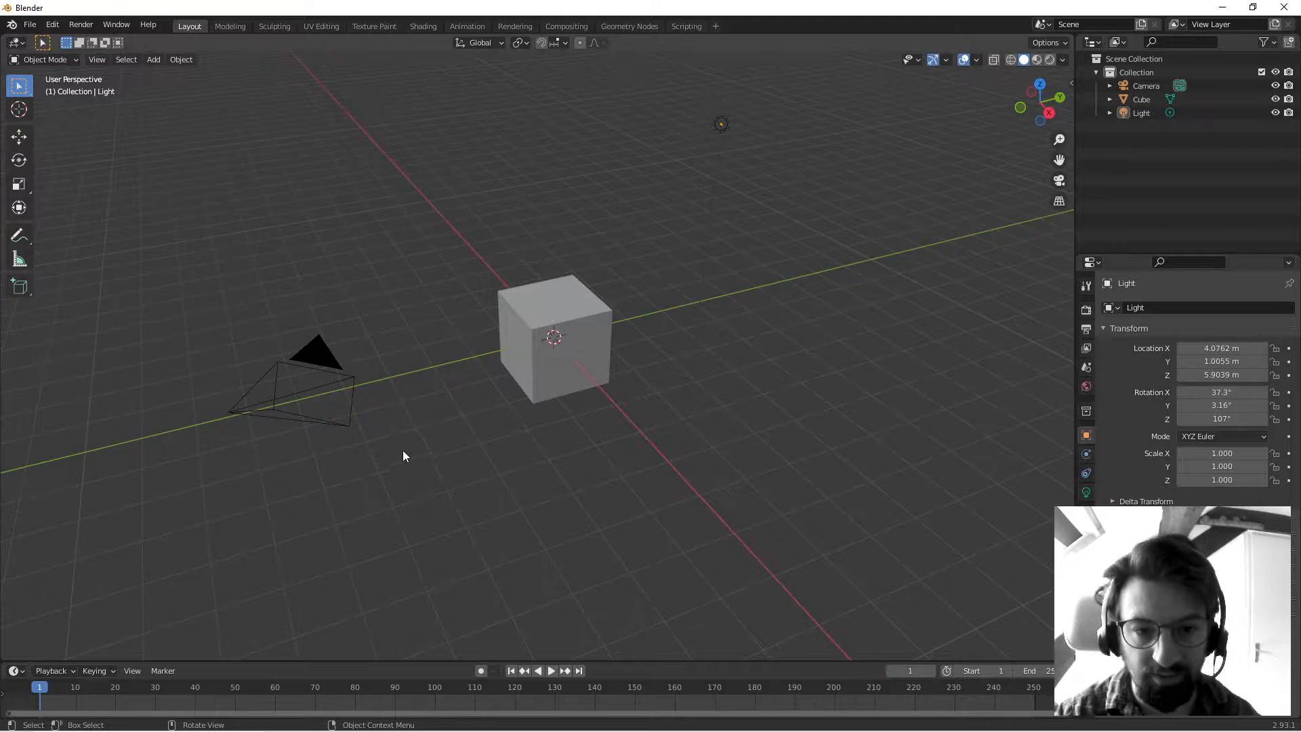
# Orbit the scene and look through the object context menus for the light and the cube.
pyautogui.moveTo(403, 452); pyautogui.dragTo(400, 232, button='middle')
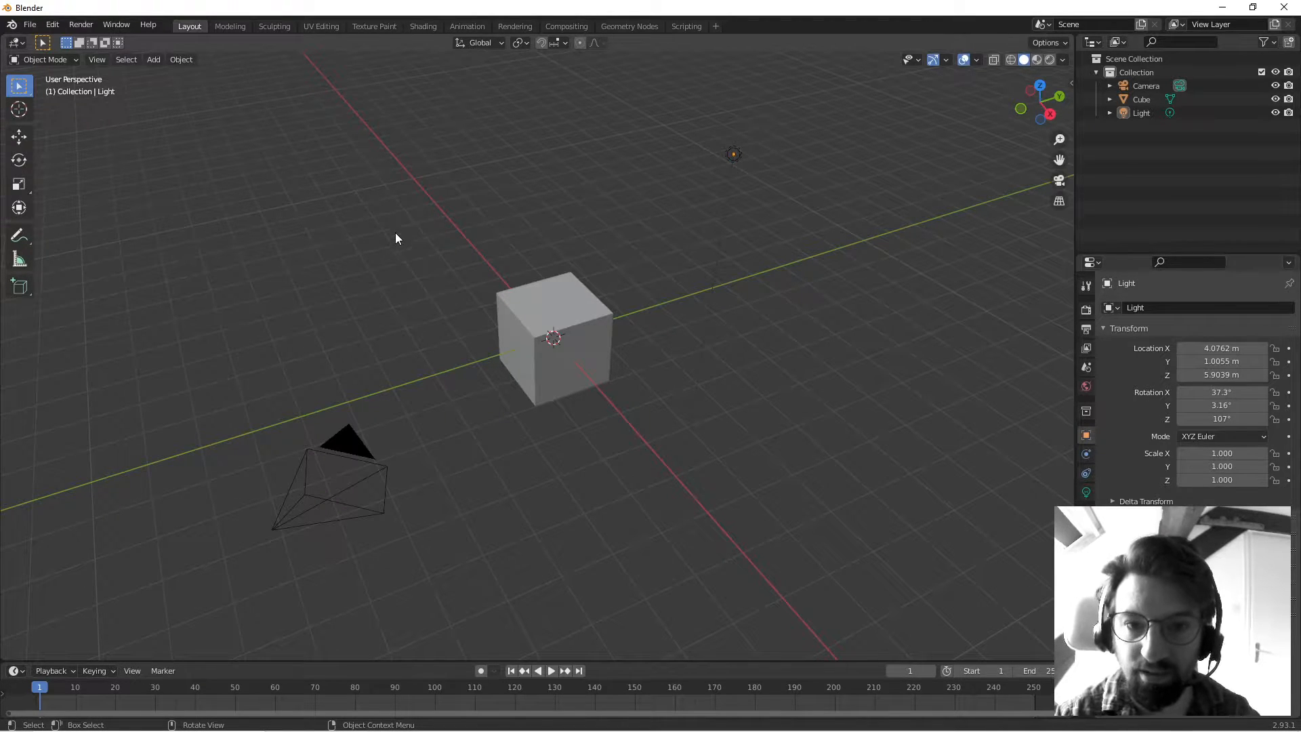
pyautogui.moveTo(395, 233); pyautogui.dragTo(390, 229, button='middle')
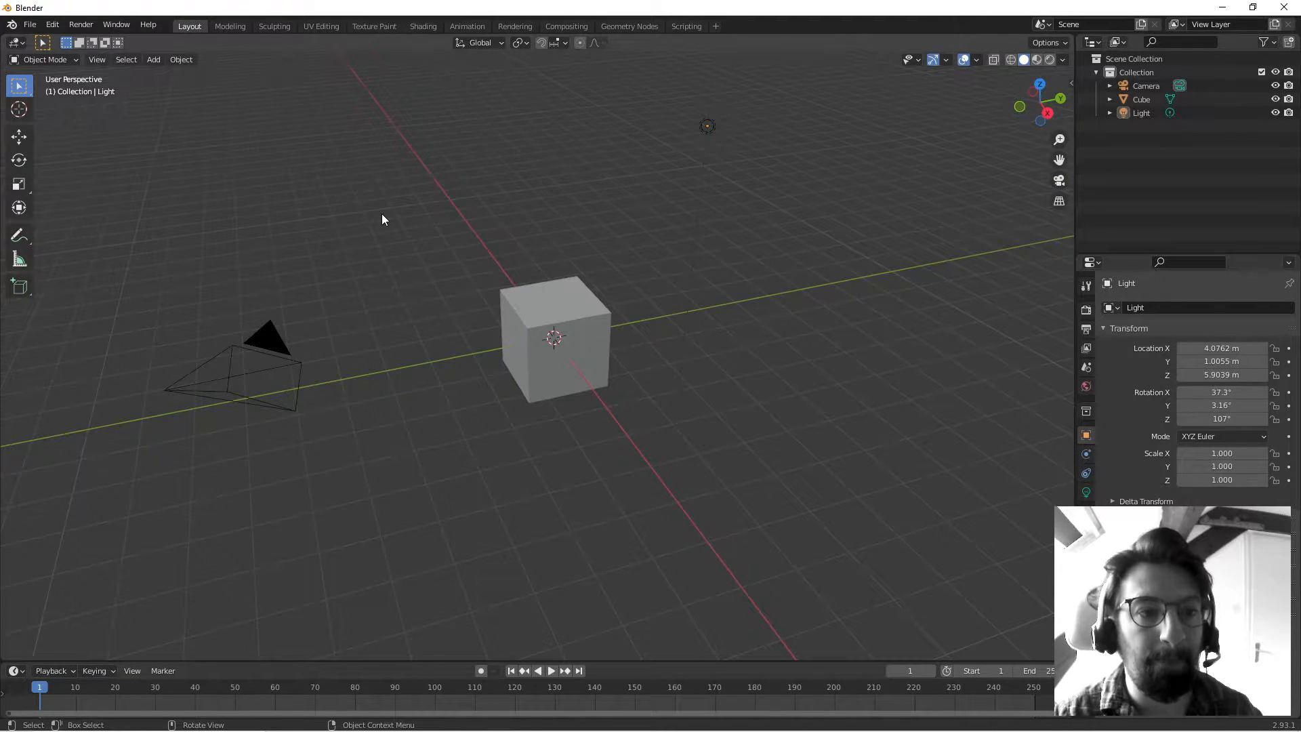
pyautogui.rightClick(348, 180)
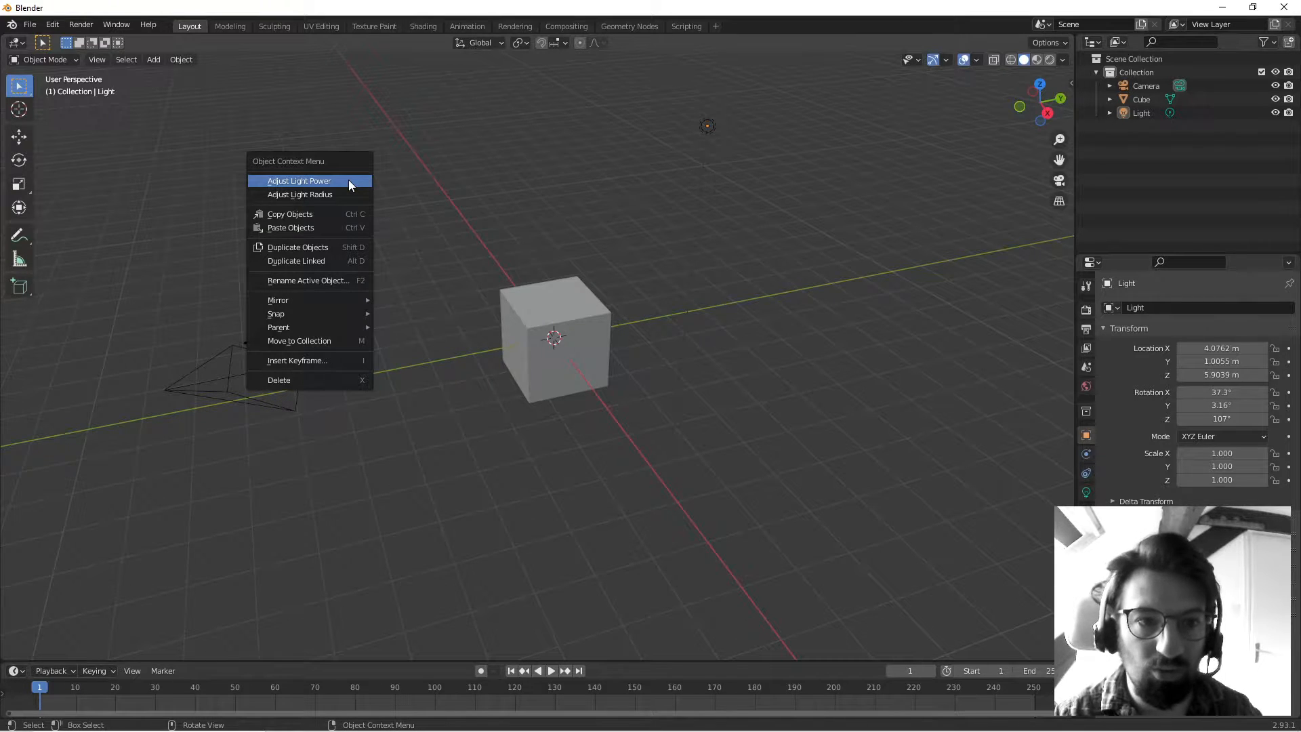
pyautogui.click(551, 292)
pyautogui.rightClick(550, 294)
pyautogui.click(576, 229)
pyautogui.click(568, 325)
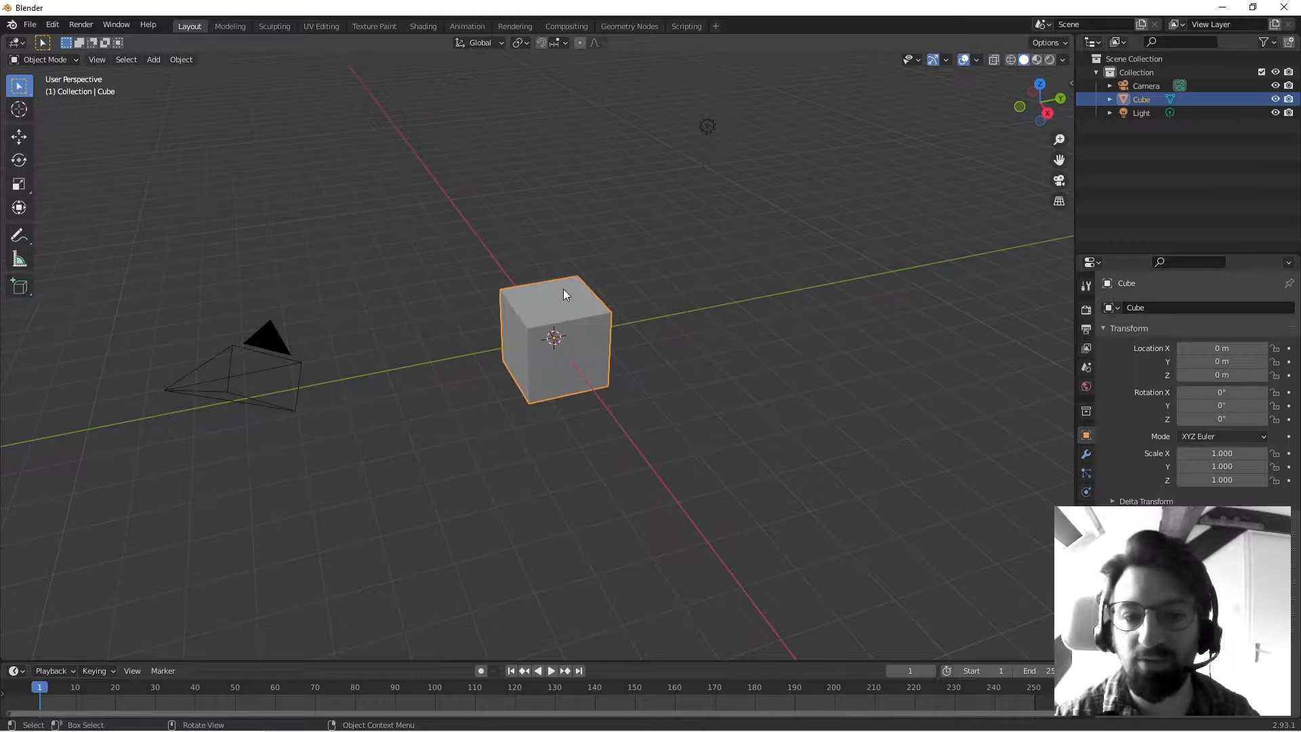
pyautogui.rightClick(556, 314)
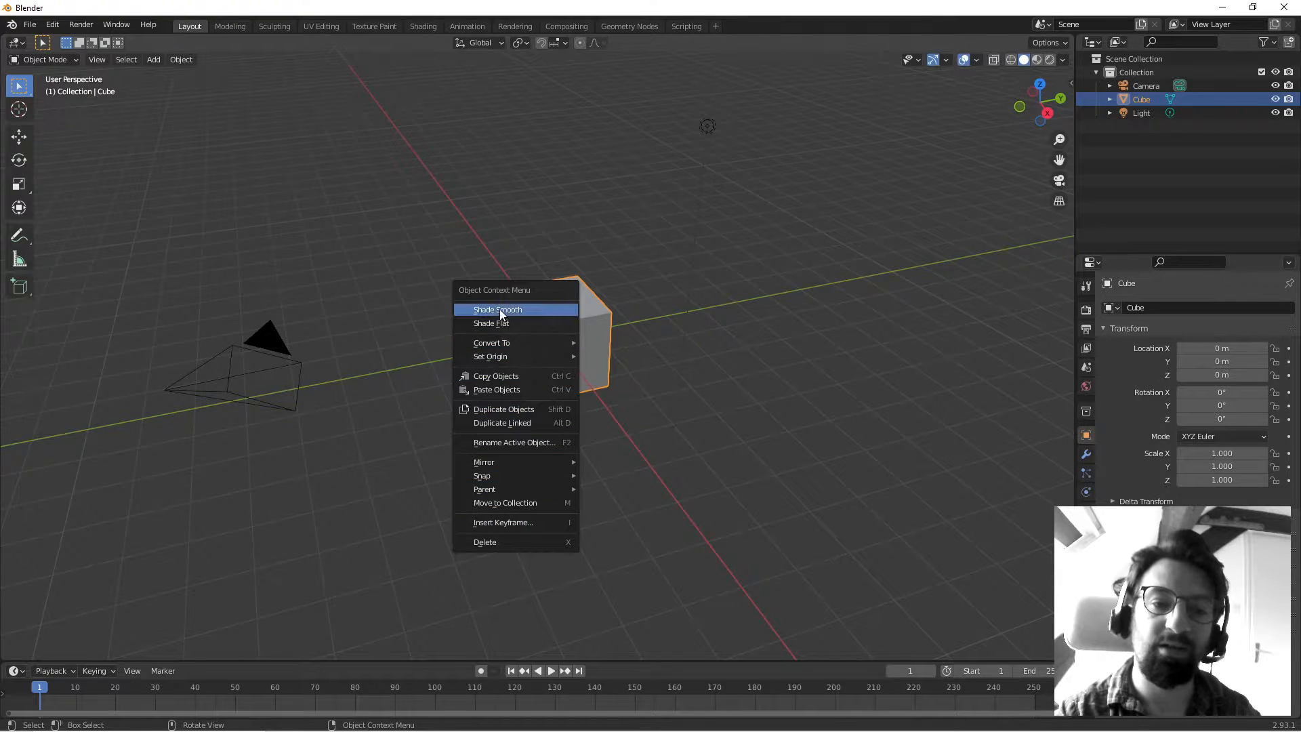
# Select the light and the camera in turn, and compare the object context menu each one offers.
pyautogui.click(674, 132)
pyautogui.click(703, 129)
pyautogui.rightClick(703, 126)
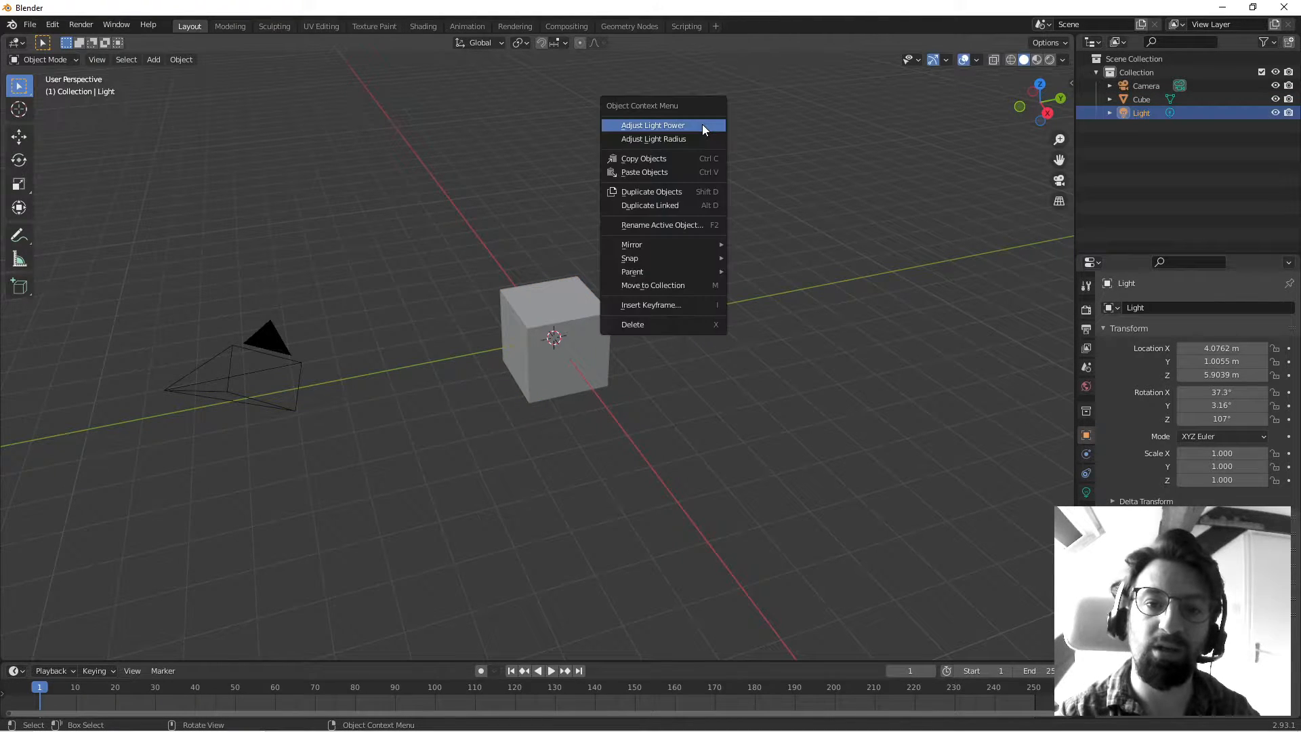
pyautogui.click(267, 290)
pyautogui.rightClick(273, 337)
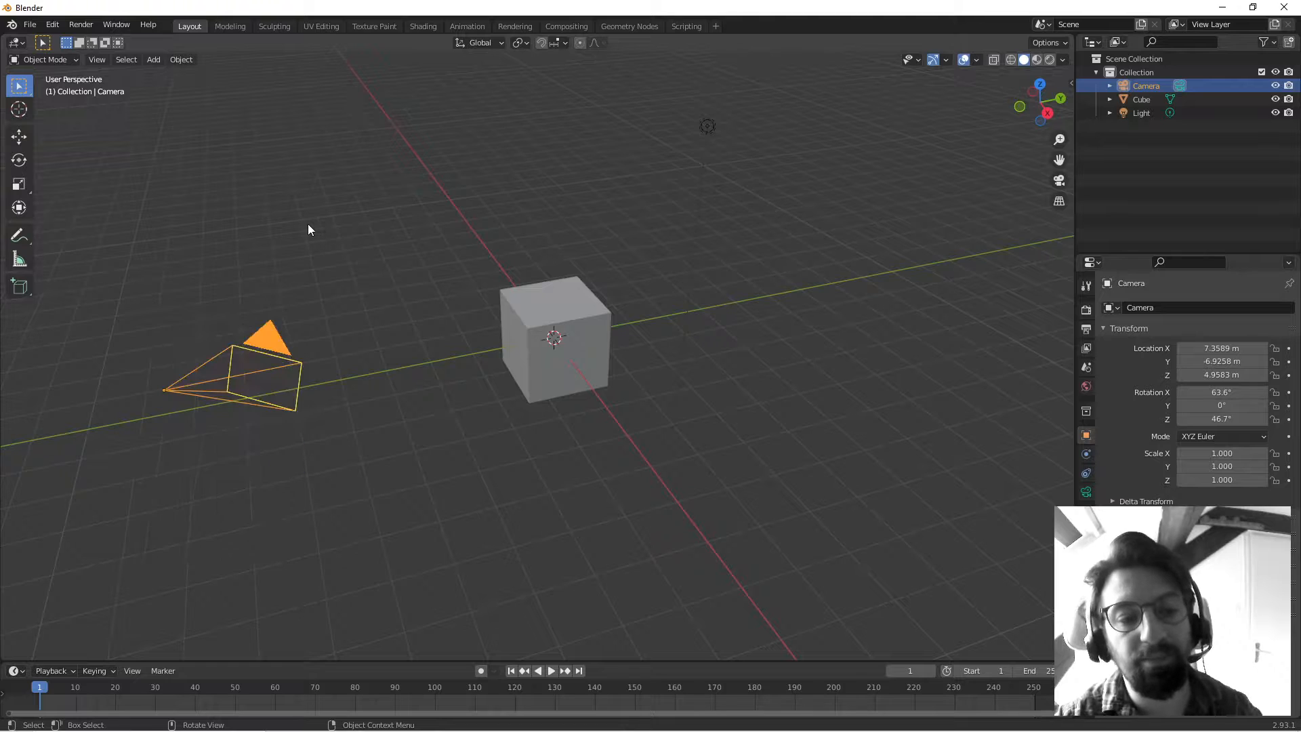
pyautogui.rightClick(432, 240)
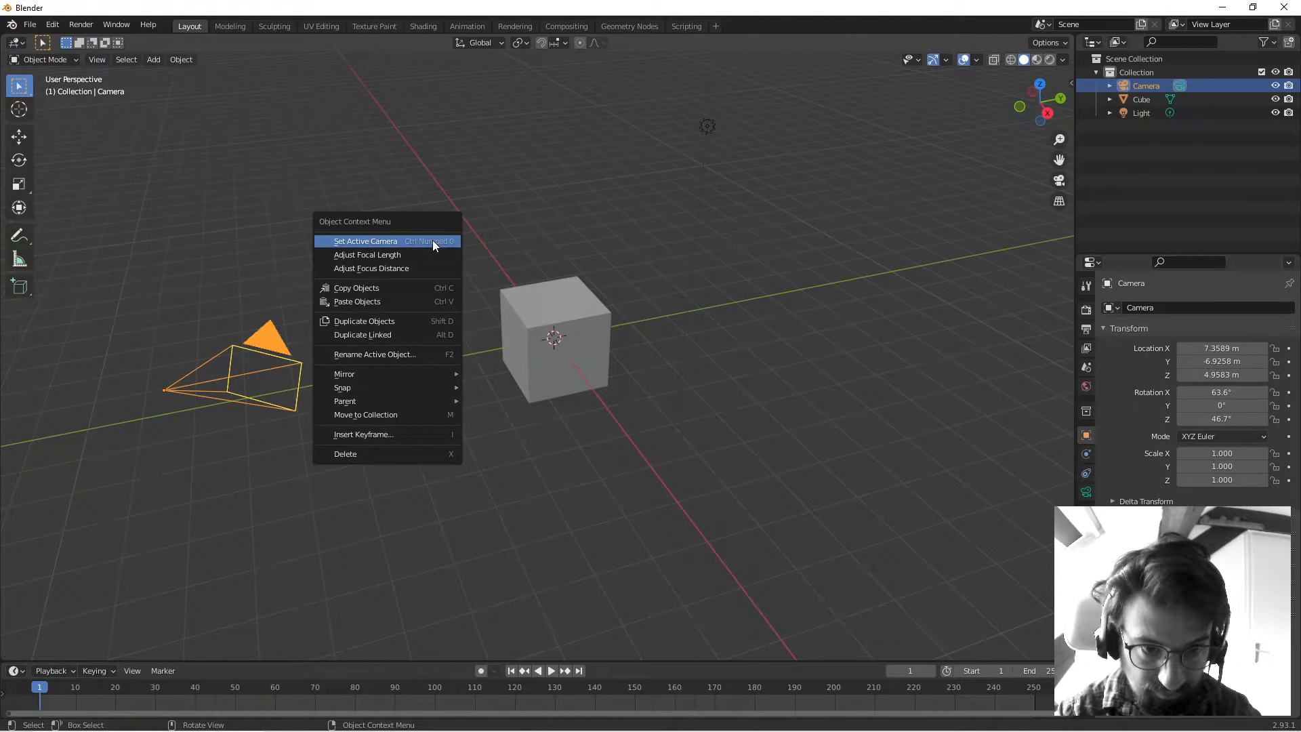
# Look at the cube's object context menu once more, dismiss it without choosing a command, and clear the selection.
pyautogui.click(410, 132)
pyautogui.rightClick(395, 204)
pyautogui.click(552, 296)
pyautogui.rightClick(552, 297)
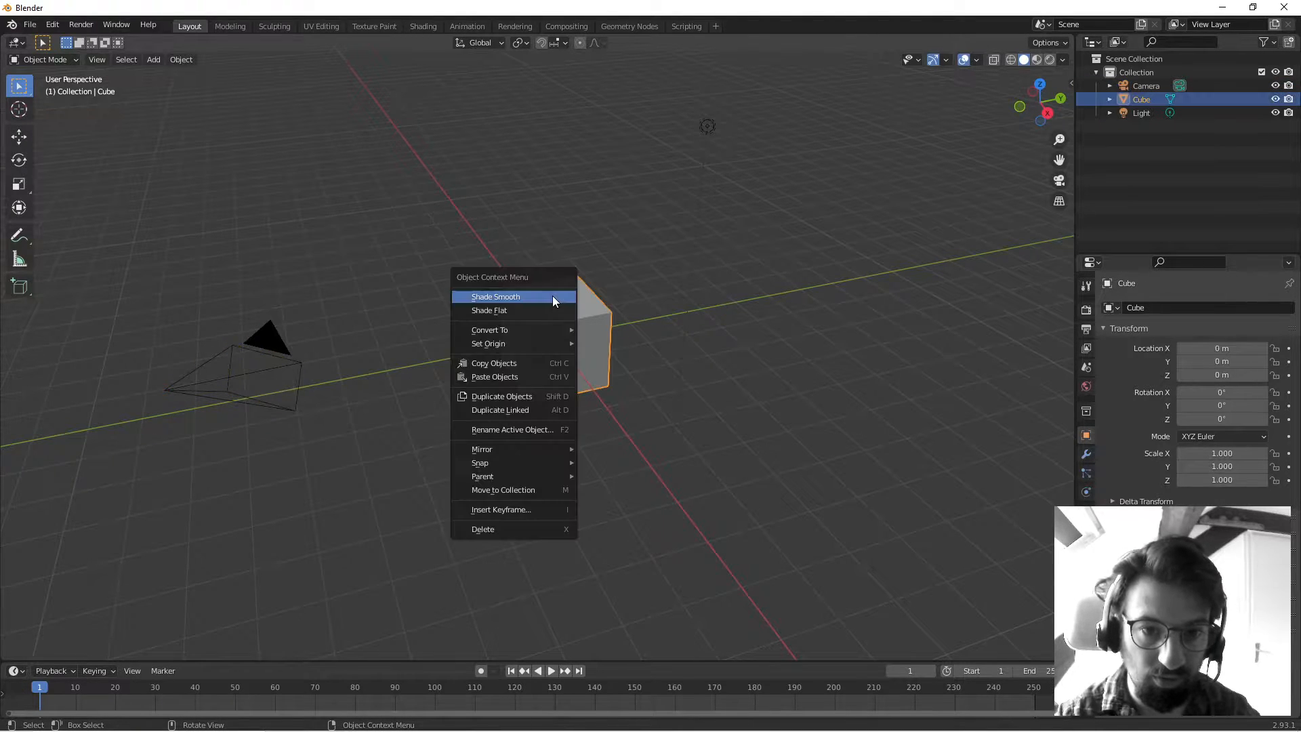
pyautogui.click(548, 172)
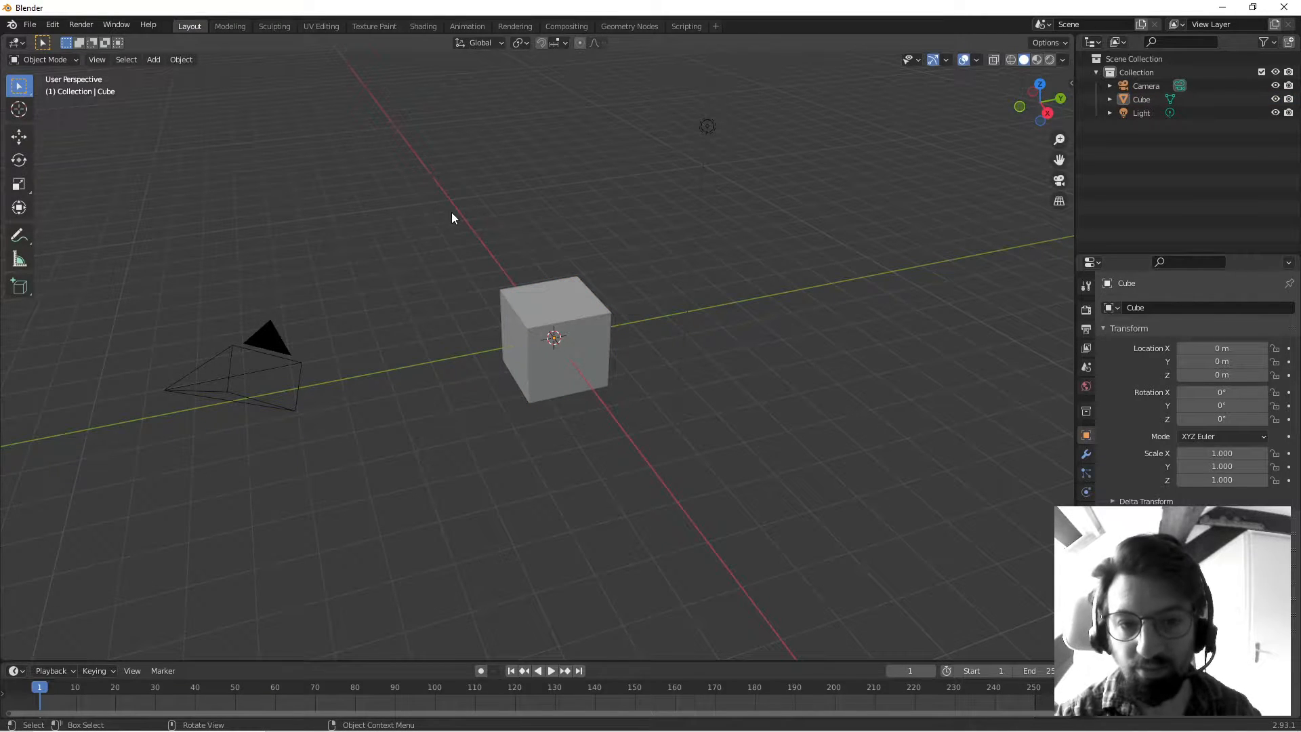
# Zoom the 3D view out and in around the cube, and orbit until the cube is seen almost head-on.
pyautogui.scroll(-5, 451, 213)
pyautogui.scroll(8, 454, 211)
pyautogui.scroll(-7, 454, 212)
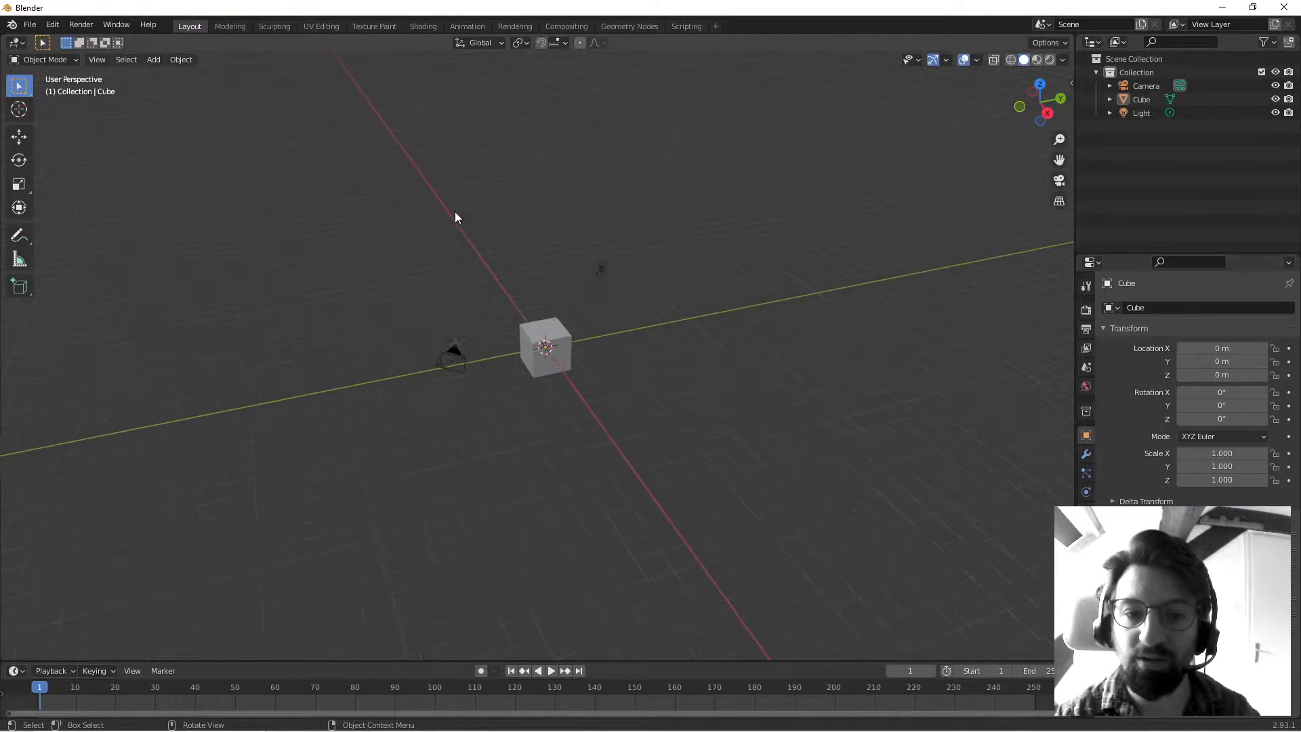
pyautogui.scroll(4, 454, 211)
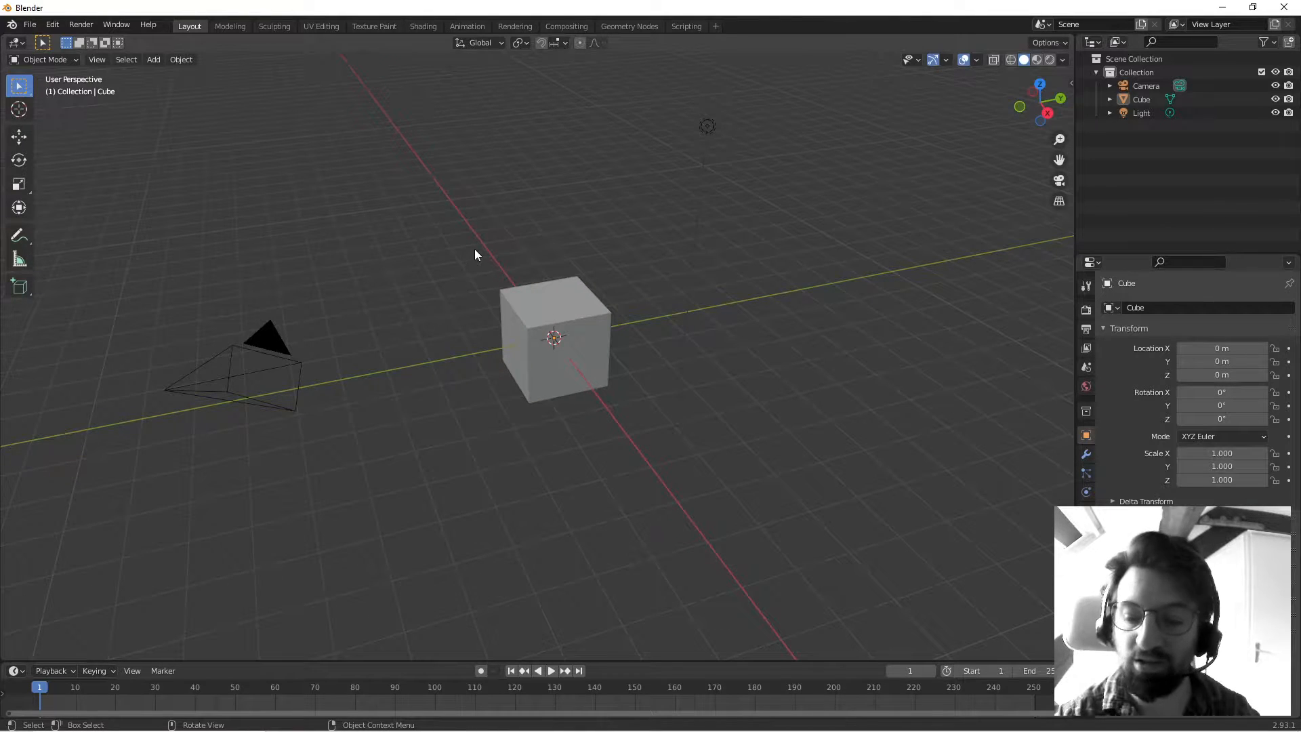
pyautogui.moveTo(478, 247); pyautogui.dragTo(578, 224, button='middle')
pyautogui.moveTo(441, 283)
pyautogui.mouseDown(button='middle')
pyautogui.moveTo(596, 241)
pyautogui.moveTo(549, 224)
pyautogui.moveTo(446, 248)
pyautogui.moveTo(450, 266)
pyautogui.moveTo(560, 298)
pyautogui.moveTo(650, 296)
pyautogui.moveTo(709, 245)
pyautogui.moveTo(675, 218)
pyautogui.moveTo(449, 244)
pyautogui.moveTo(465, 315)
pyautogui.moveTo(573, 267)
pyautogui.moveTo(502, 243)
pyautogui.moveTo(380, 242)
pyautogui.moveTo(429, 286)
pyautogui.moveTo(514, 315)
pyautogui.moveTo(543, 254)
pyautogui.moveTo(435, 241)
pyautogui.moveTo(418, 276)
pyautogui.moveTo(446, 269)
pyautogui.mouseUp(button='middle')
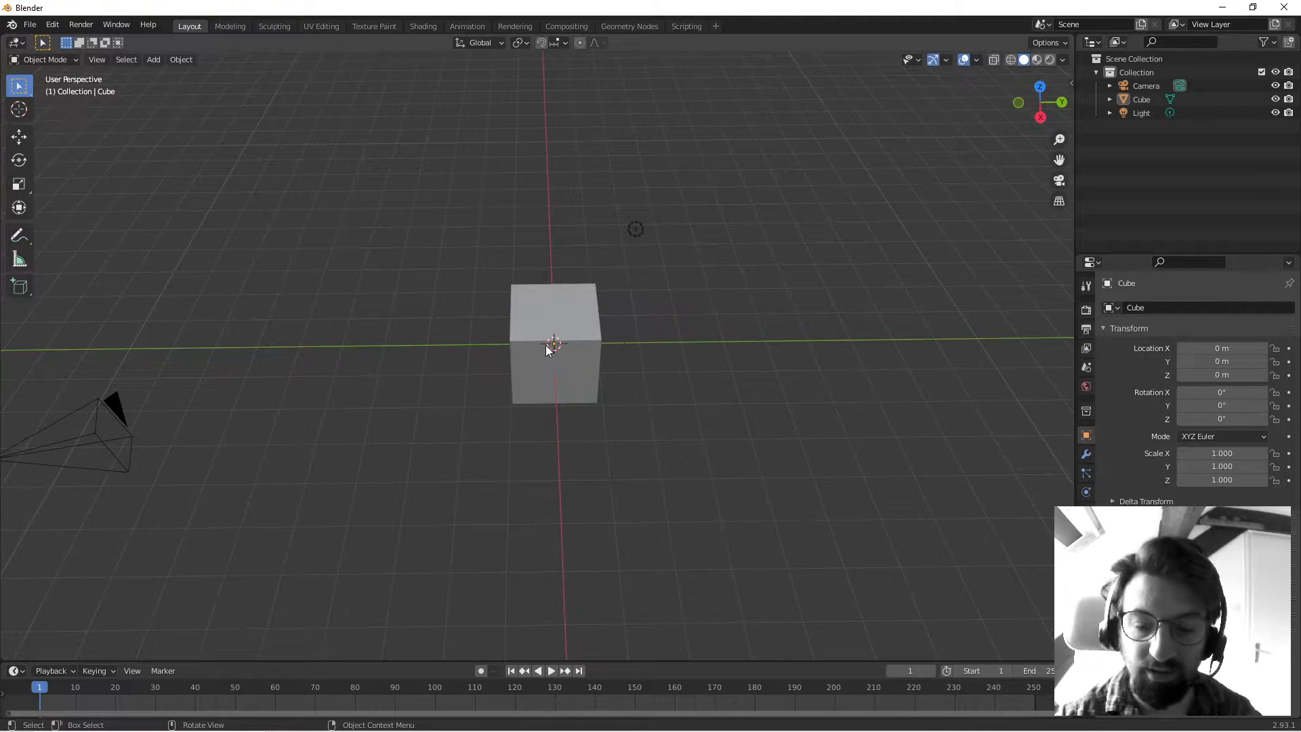
# Show the 3D viewport's sidebar, look at its View and Item settings, and hide it again.
pyautogui.press('n')
pyautogui.click(1066, 143)
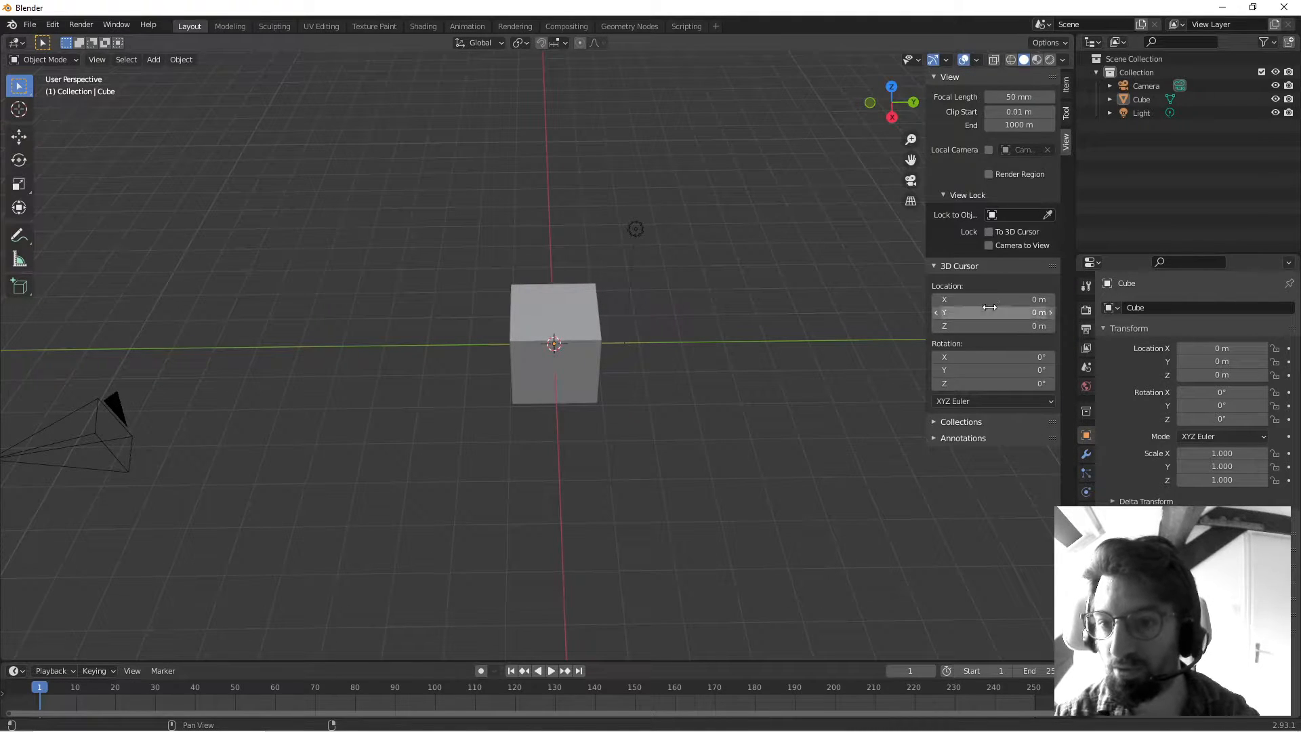
pyautogui.click(1066, 84)
pyautogui.press('n')
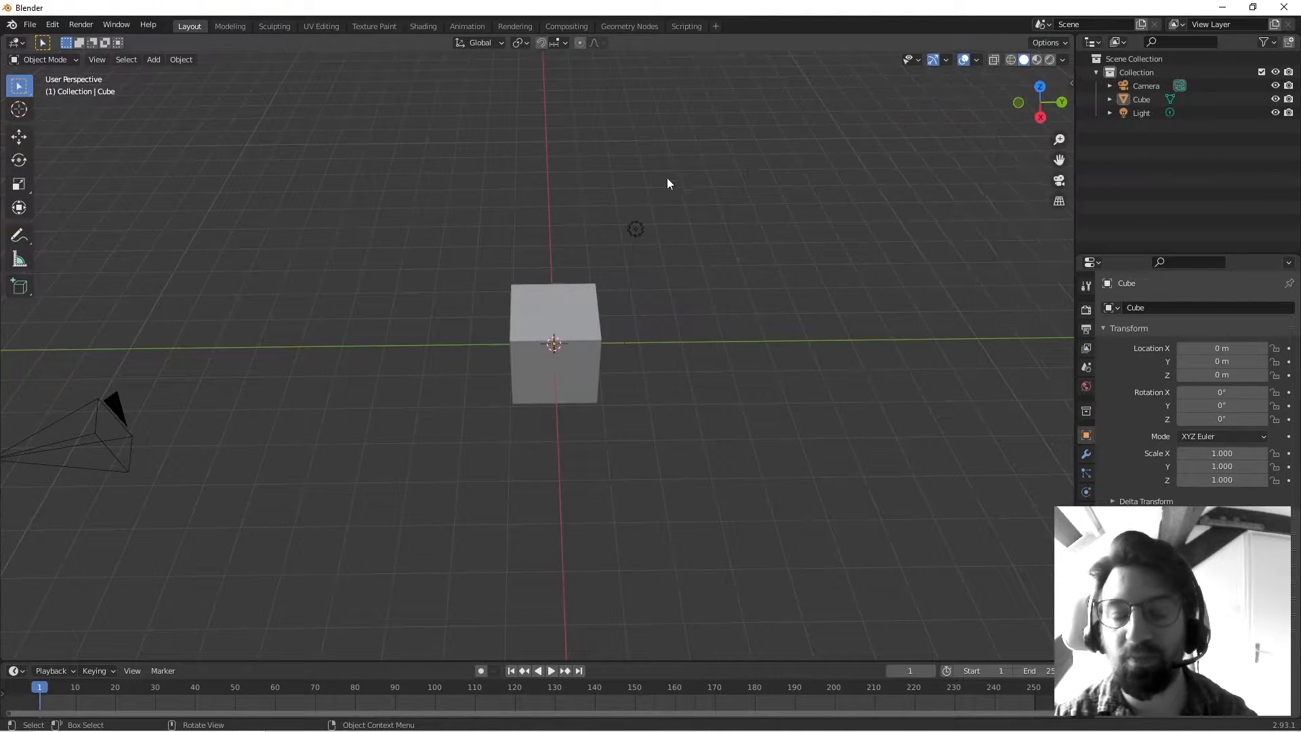
# Select the light, centre the 3D view on it with Frame Selected, and orbit around it.
pyautogui.moveTo(541, 227); pyautogui.dragTo(655, 214, button='middle')
pyautogui.click(664, 211)
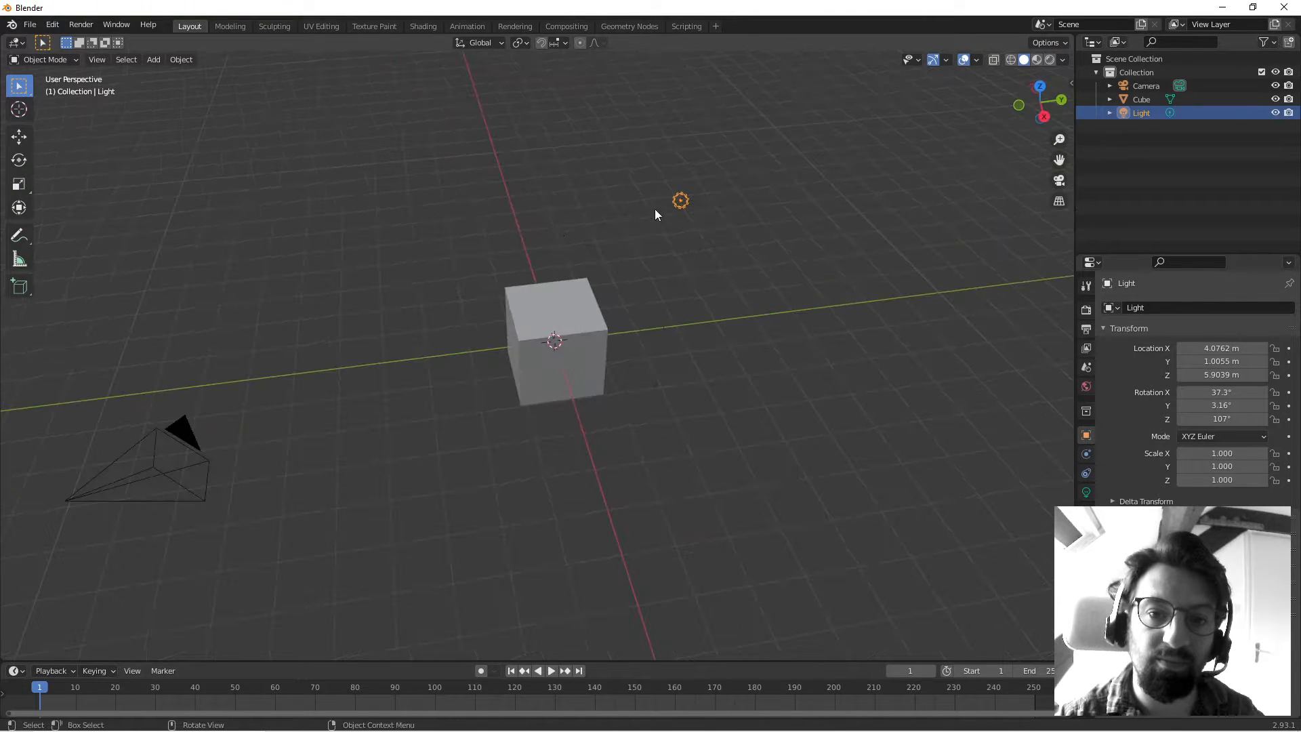
pyautogui.click(661, 204)
pyautogui.click(681, 203)
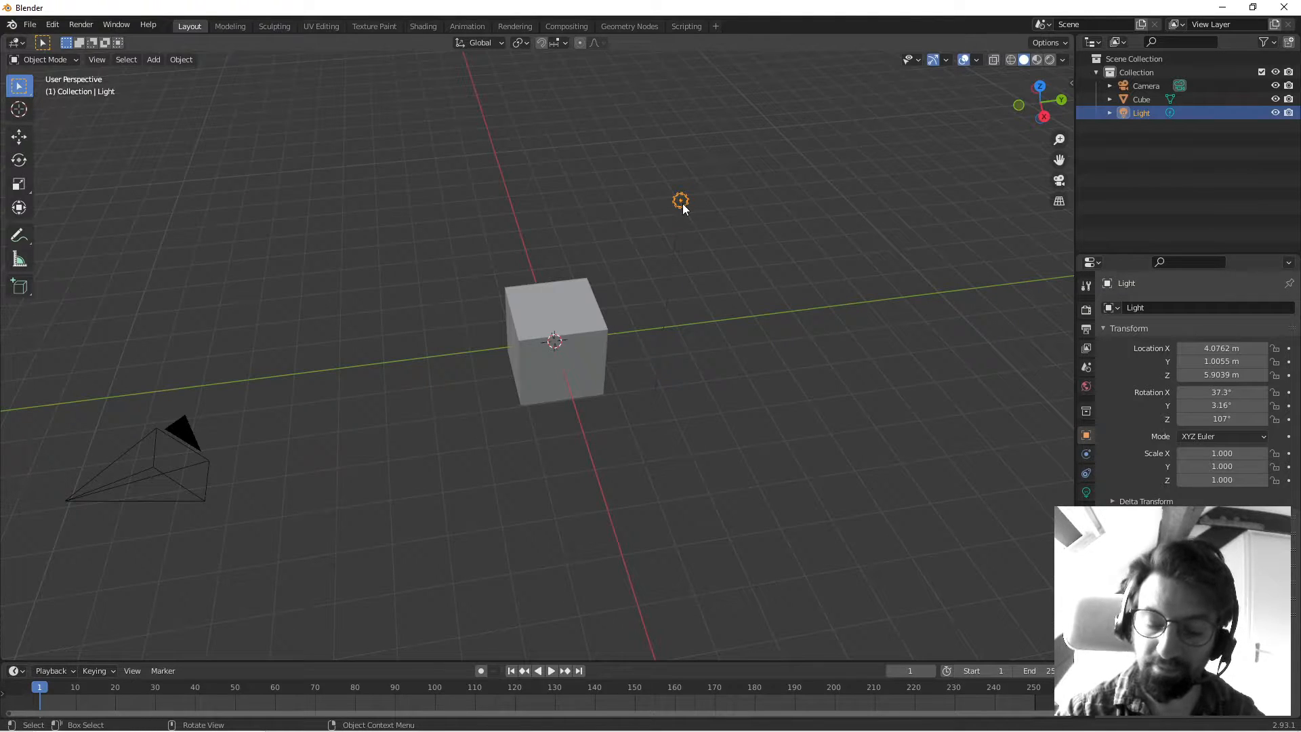
pyautogui.press('KP_Decimal')
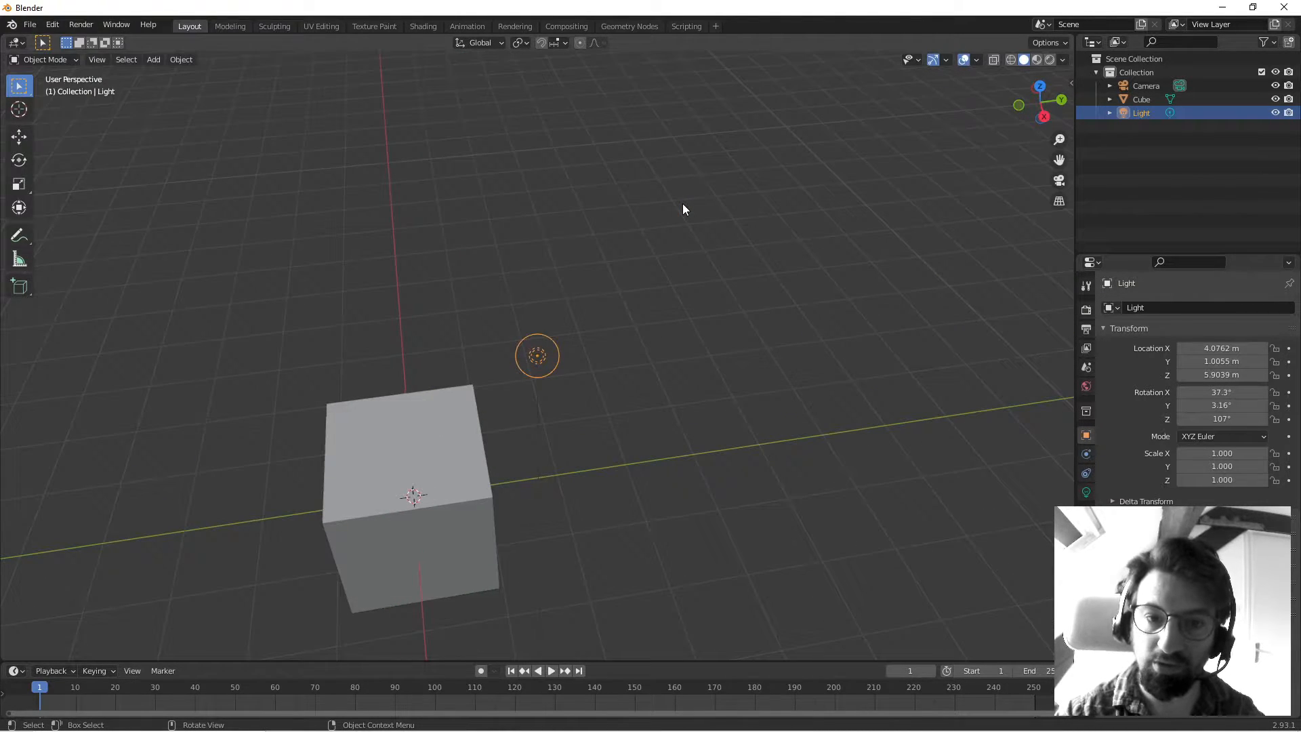
pyautogui.moveTo(671, 232); pyautogui.dragTo(542, 254, button='middle')
# Select the cube, frame the 3D view on it, and orbit around it, zooming out until the camera is in view.
pyautogui.click(410, 470)
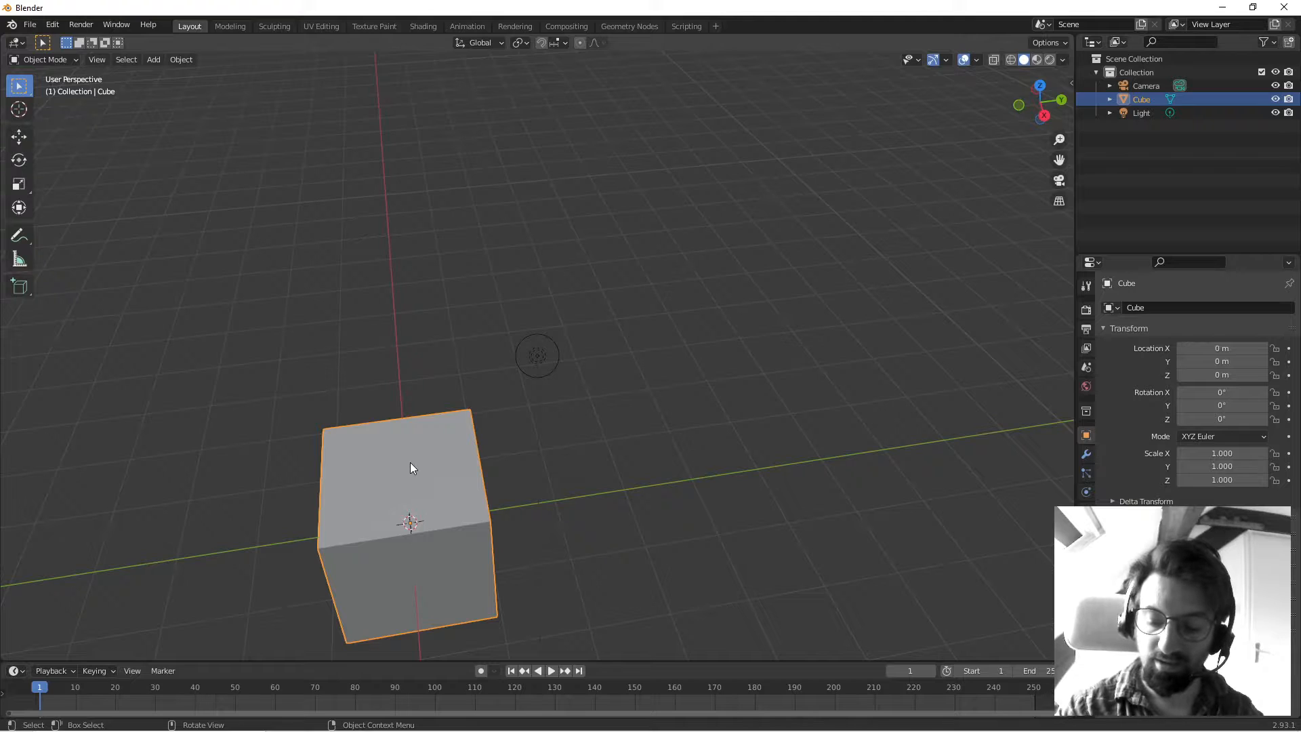
pyautogui.press('KP_Decimal')
pyautogui.scroll(-6, 364, 384)
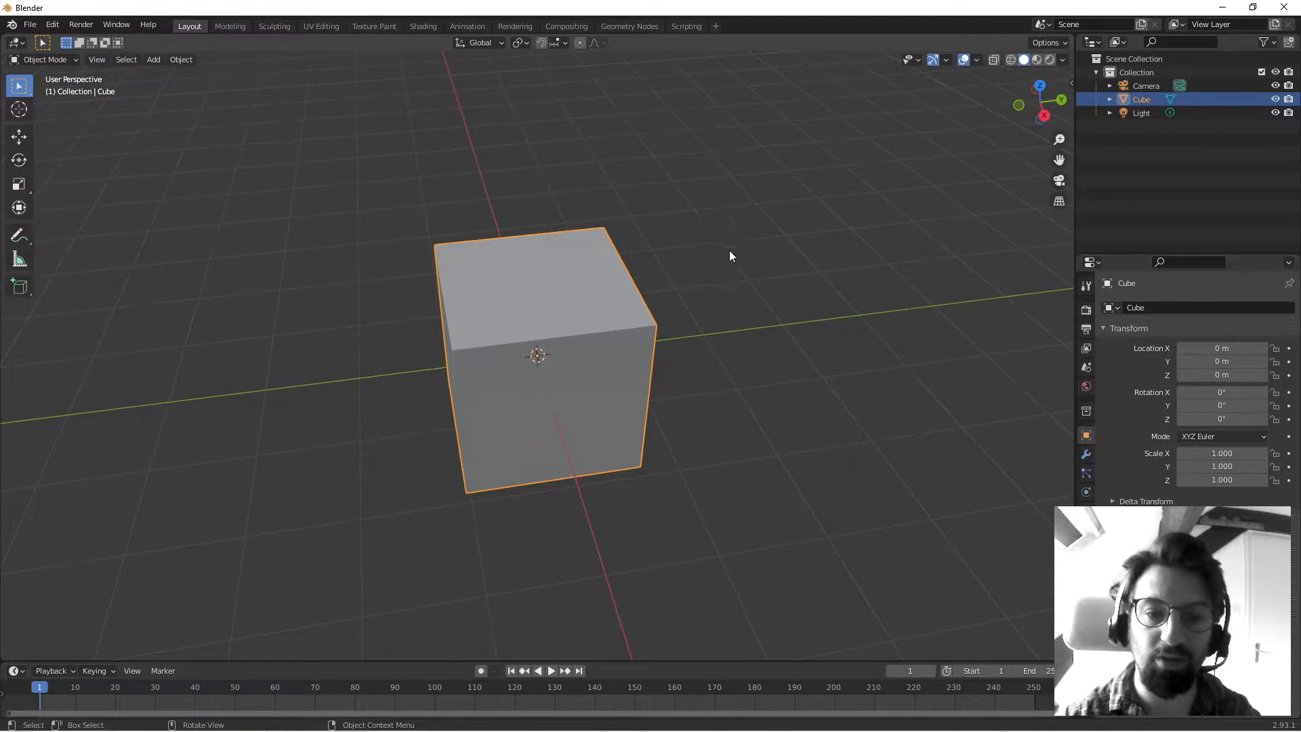
pyautogui.moveTo(729, 250); pyautogui.dragTo(364, 309, button='middle')
pyautogui.scroll(-7, 624, 266)
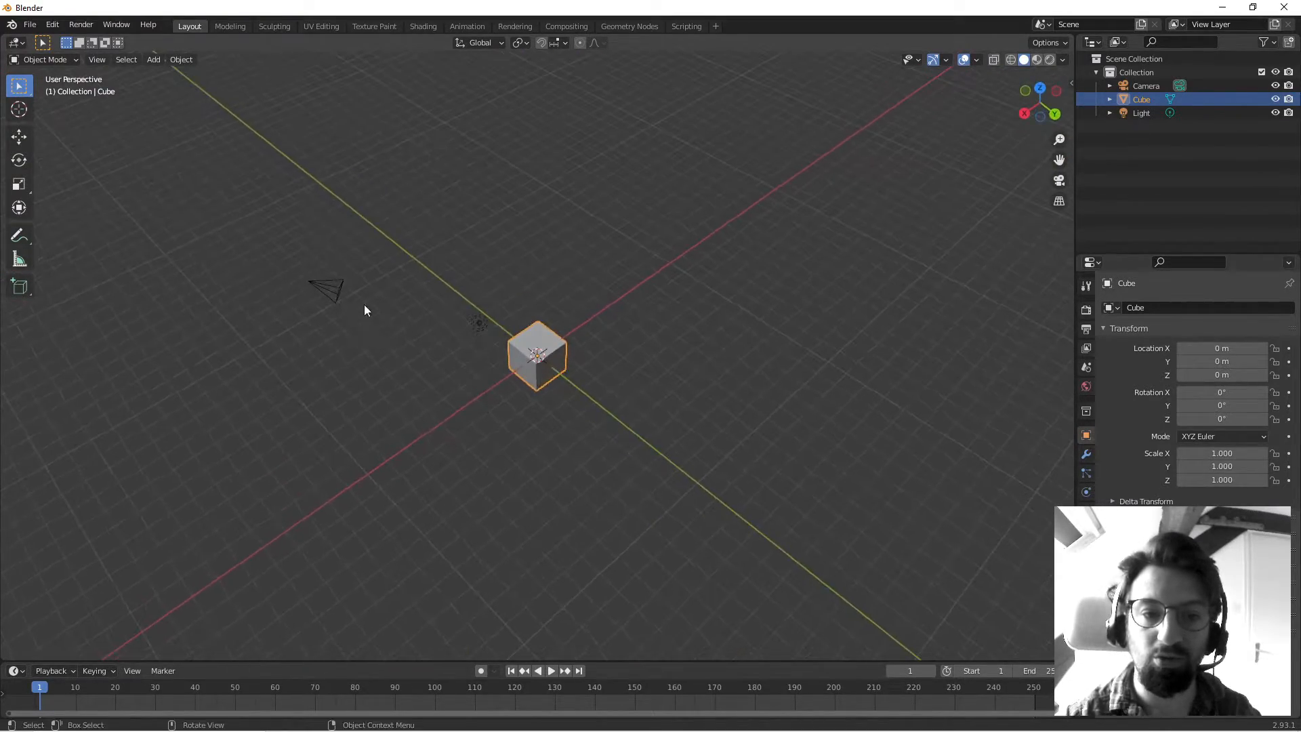
# Select the camera, frame the 3D view on it, and zoom out until all three scene objects are in view.
pyautogui.click(332, 292)
pyautogui.press('KP_Decimal')
pyautogui.scroll(-6, 327, 258)
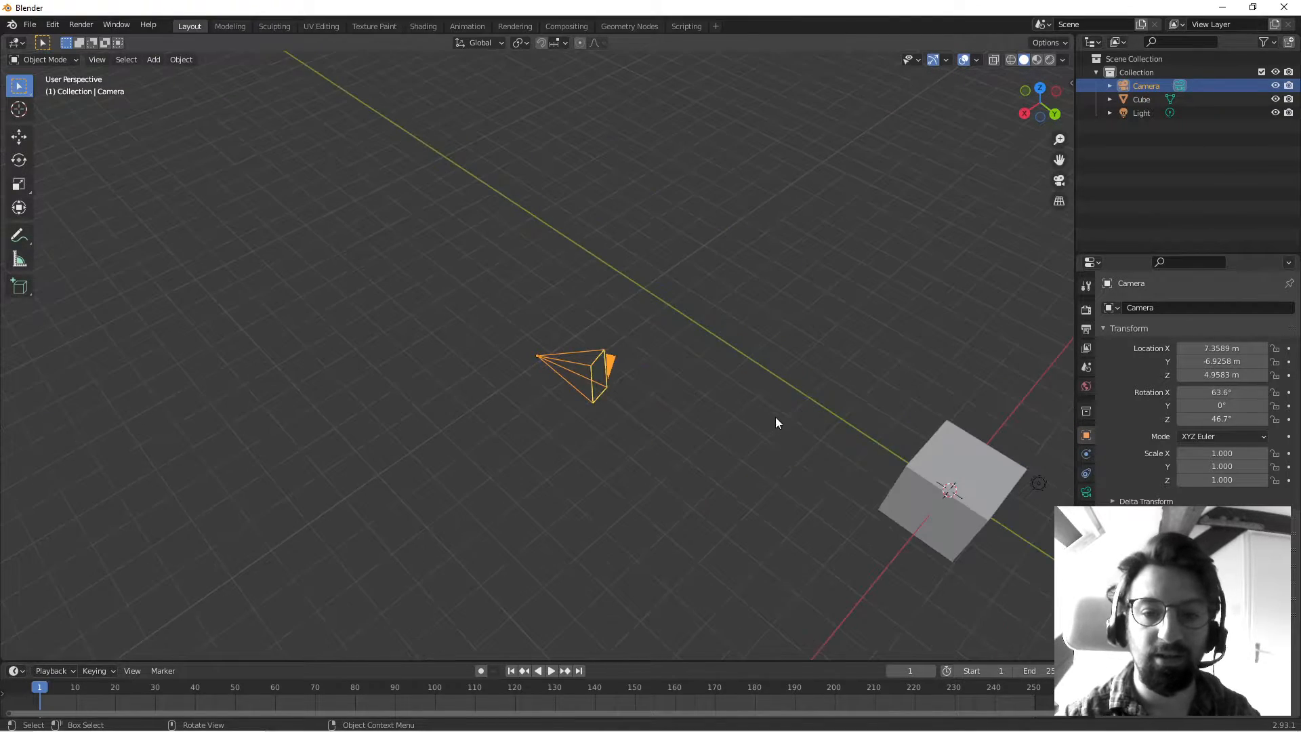
pyautogui.moveTo(775, 417); pyautogui.dragTo(831, 380, button='middle')
pyautogui.scroll(-3, 831, 380)
# Box-select the camera, cube and light together, frame the 3D view on all three, and orbit around them.
pyautogui.moveTo(439, 242); pyautogui.dragTo(850, 552)
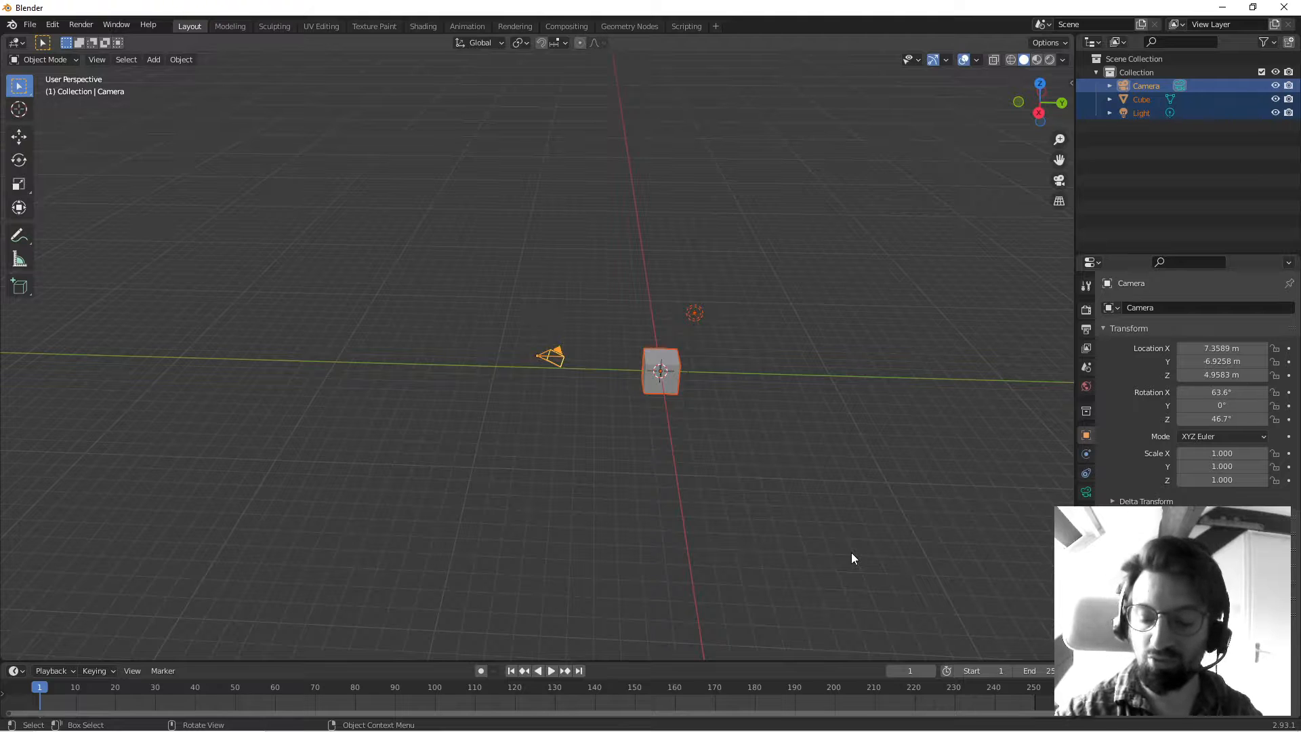
pyautogui.press('KP_Decimal')
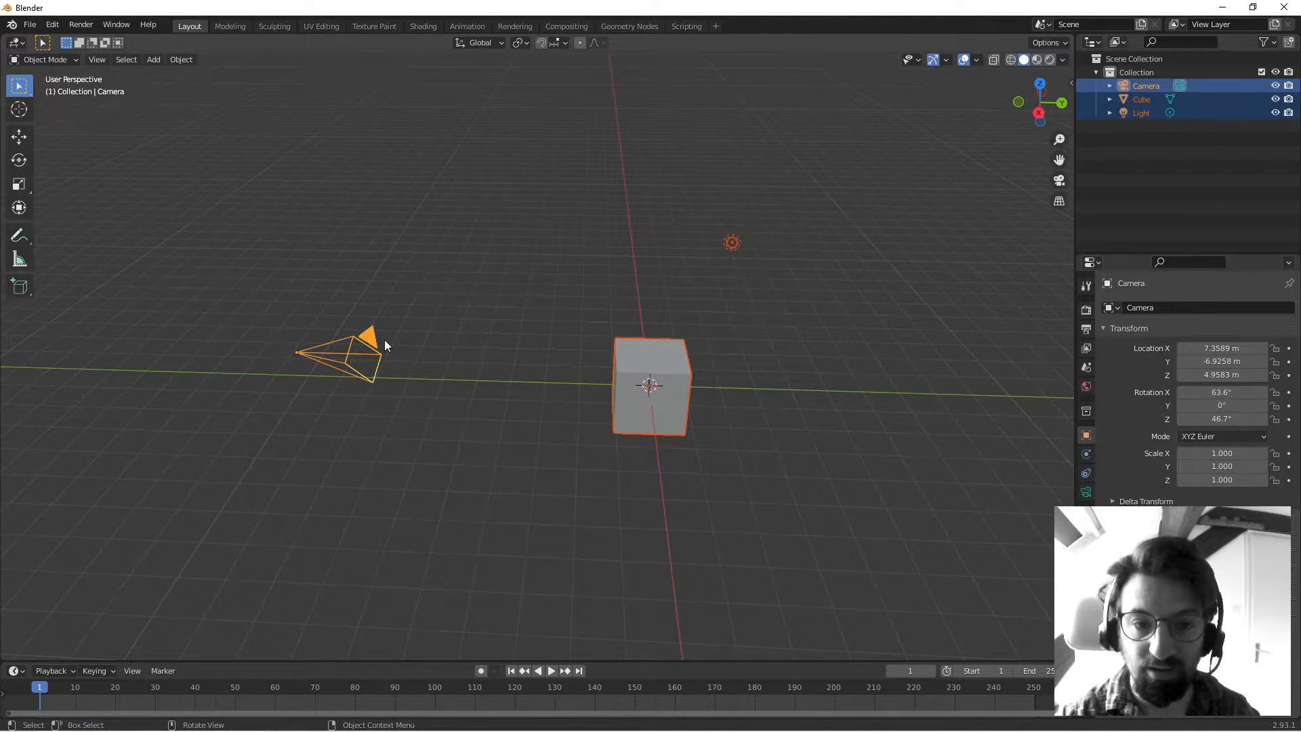
pyautogui.moveTo(385, 340)
pyautogui.mouseDown(button='middle')
pyautogui.moveTo(624, 364)
pyautogui.moveTo(636, 238)
pyautogui.moveTo(547, 234)
pyautogui.moveTo(427, 264)
pyautogui.moveTo(520, 348)
pyautogui.moveTo(479, 247)
pyautogui.moveTo(383, 332)
pyautogui.mouseUp(button='middle')
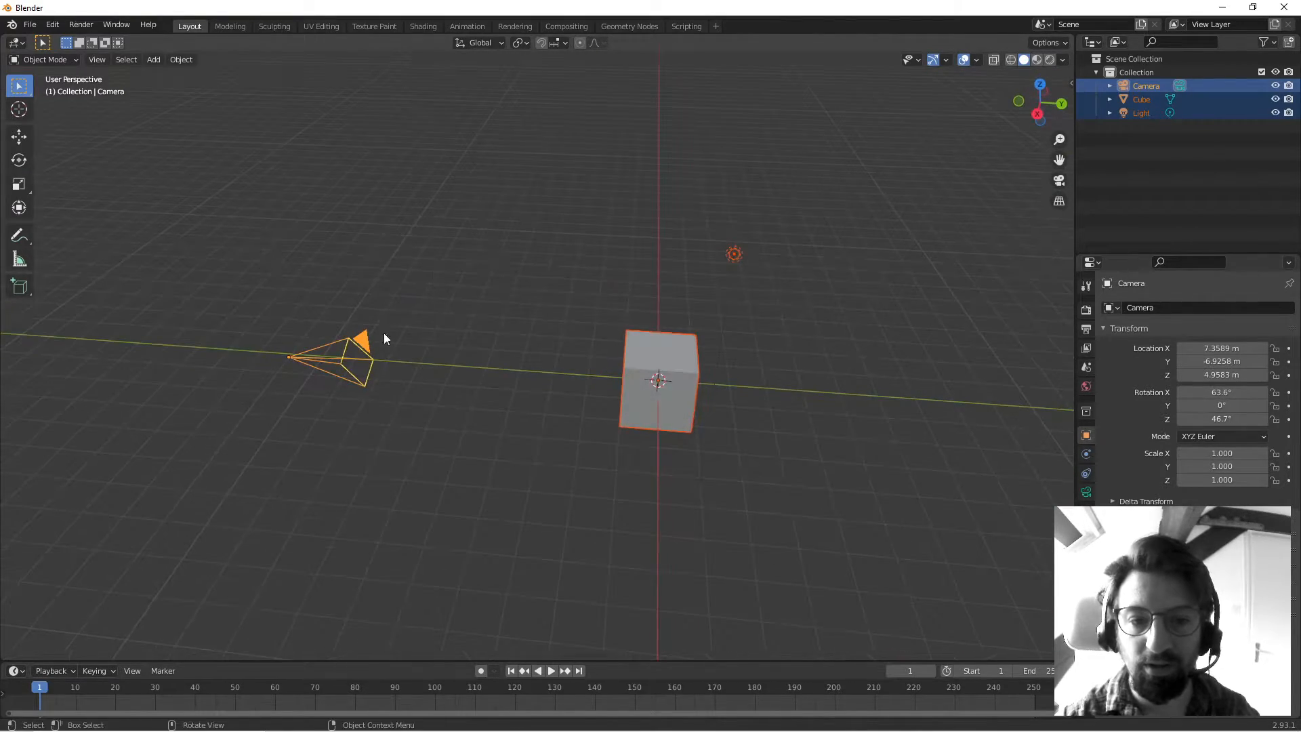
pyautogui.moveTo(572, 351); pyautogui.dragTo(719, 314, button='middle')
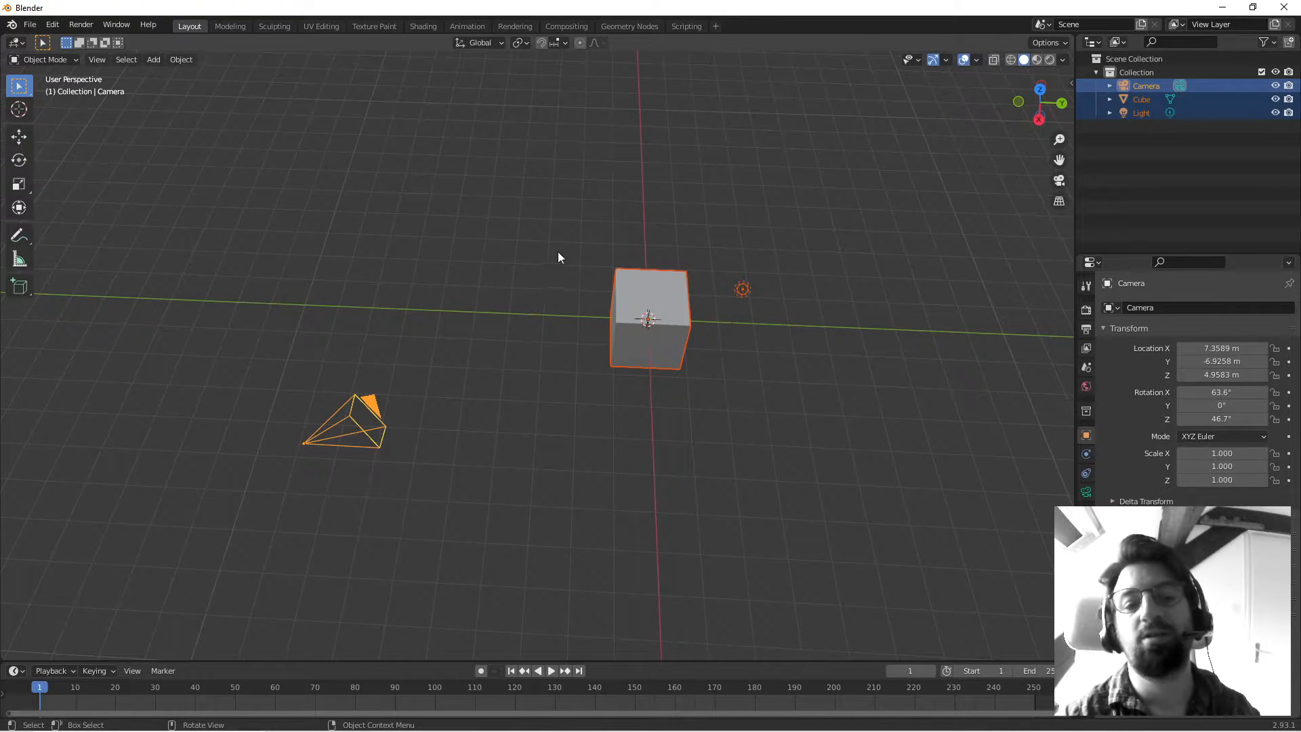
pyautogui.moveTo(534, 339)
pyautogui.mouseDown(button='middle')
pyautogui.moveTo(569, 352)
pyautogui.moveTo(721, 281)
pyautogui.moveTo(653, 189)
pyautogui.moveTo(529, 185)
pyautogui.moveTo(476, 270)
pyautogui.moveTo(607, 395)
pyautogui.moveTo(732, 267)
pyautogui.moveTo(675, 195)
pyautogui.moveTo(526, 198)
pyautogui.moveTo(377, 218)
pyautogui.moveTo(294, 299)
pyautogui.moveTo(351, 349)
pyautogui.moveTo(464, 294)
pyautogui.moveTo(467, 278)
pyautogui.moveTo(482, 326)
pyautogui.moveTo(623, 268)
pyautogui.moveTo(485, 287)
pyautogui.moveTo(502, 325)
pyautogui.moveTo(525, 328)
pyautogui.mouseUp(button='middle')
# Deselect all objects, and practise panning and orbiting the 3D view around the scene.
pyautogui.hotkey('alt', 'a')
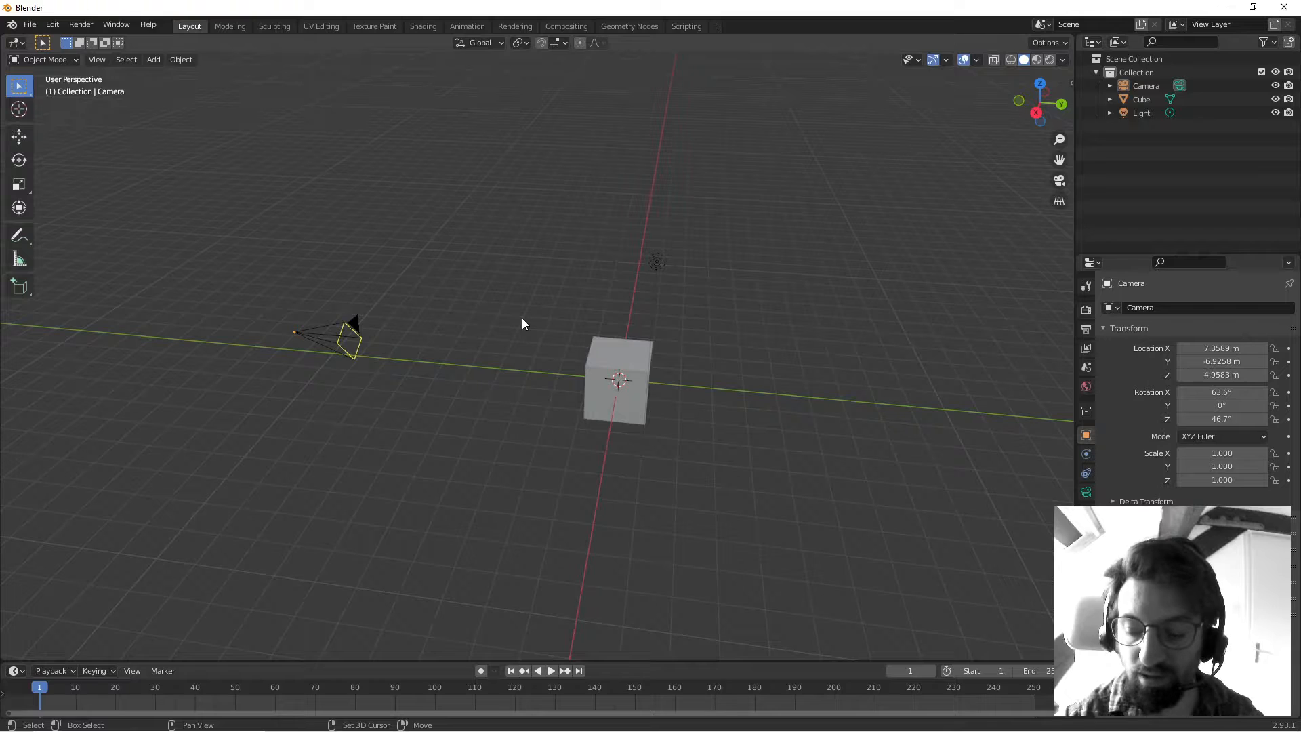
pyautogui.keyDown('shift'); pyautogui.moveTo(522, 319); pyautogui.dragTo(488, 323, button='middle'); pyautogui.keyUp('shift')
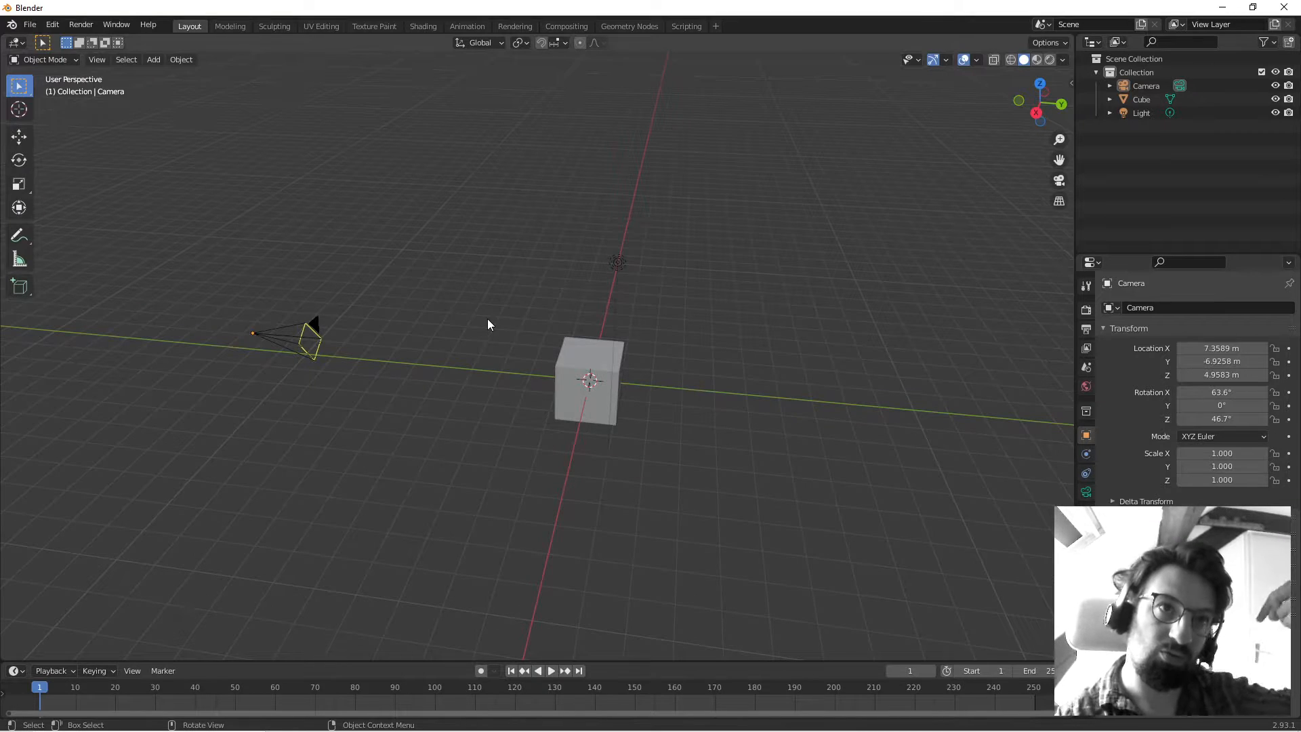
pyautogui.keyDown('shift'); pyautogui.moveTo(487, 324); pyautogui.dragTo(566, 285, button='middle'); pyautogui.keyUp('shift')
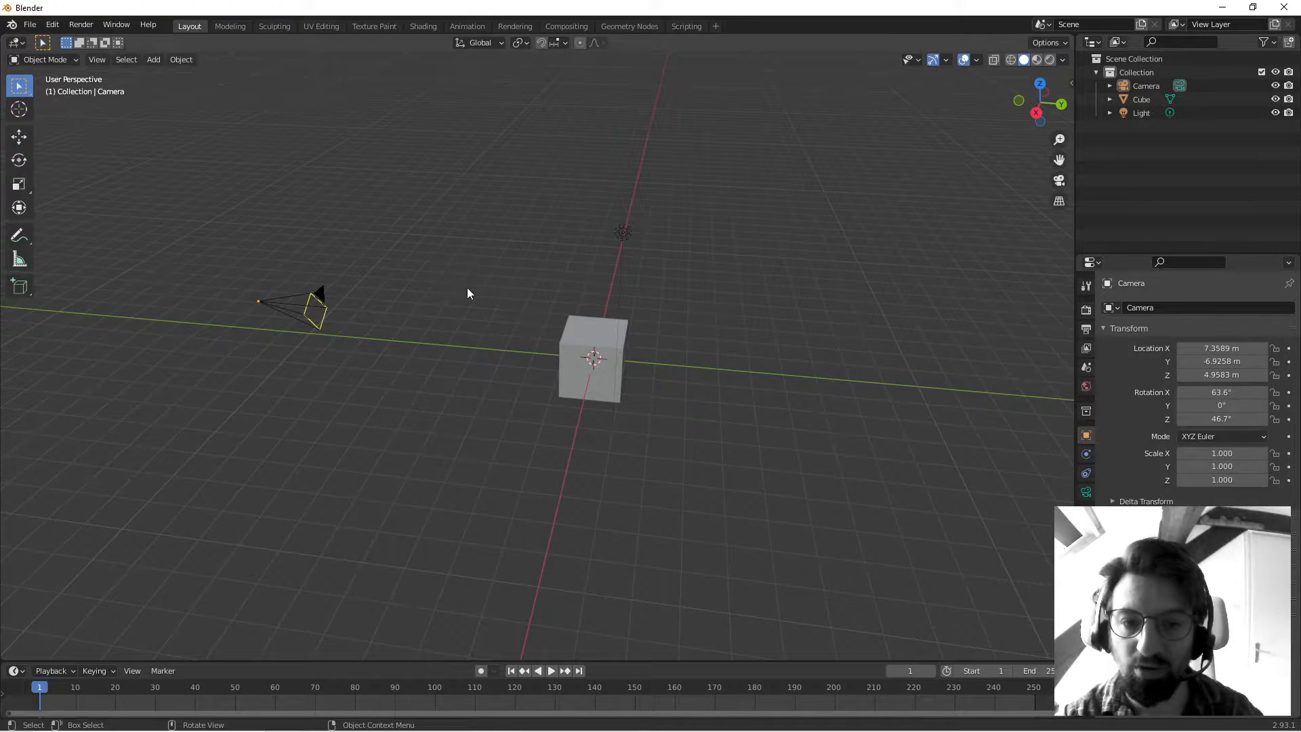
pyautogui.moveTo(467, 292); pyautogui.dragTo(527, 397, button='middle')
pyautogui.scroll(3, 531, 319)
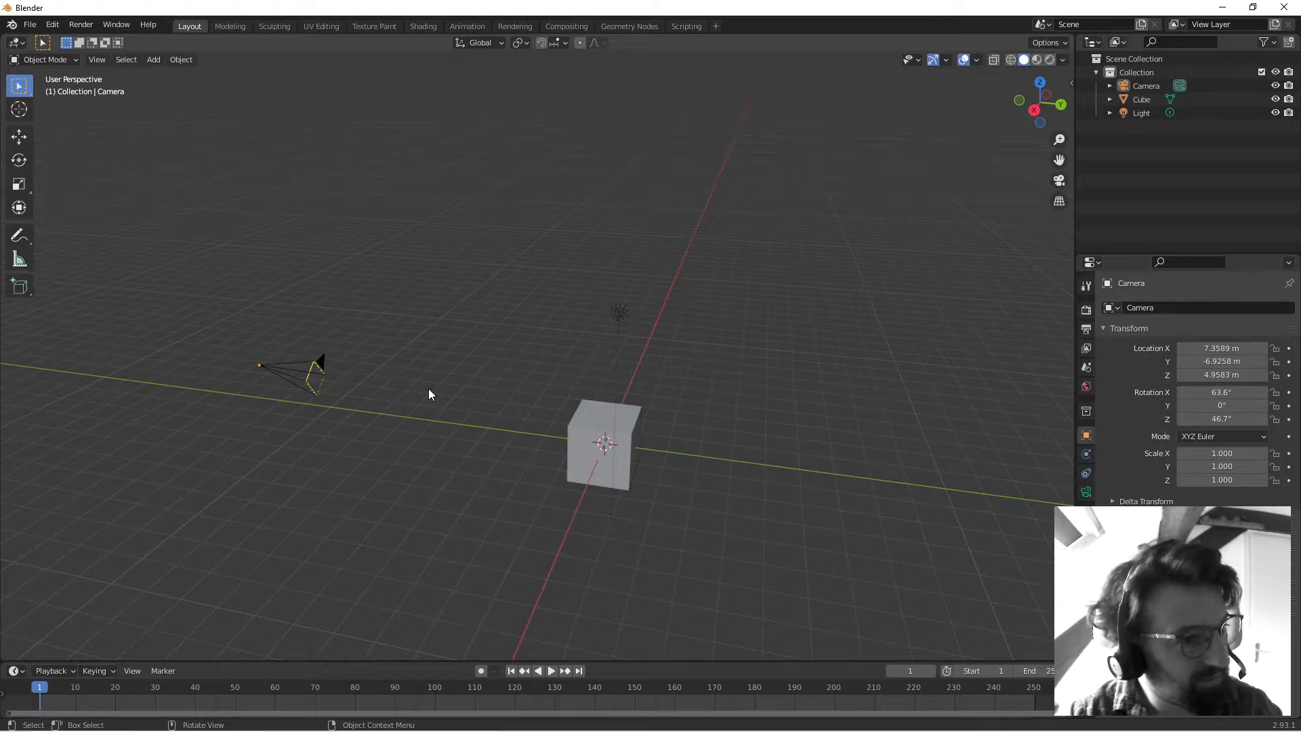
pyautogui.moveTo(430, 390); pyautogui.dragTo(526, 395, button='middle')
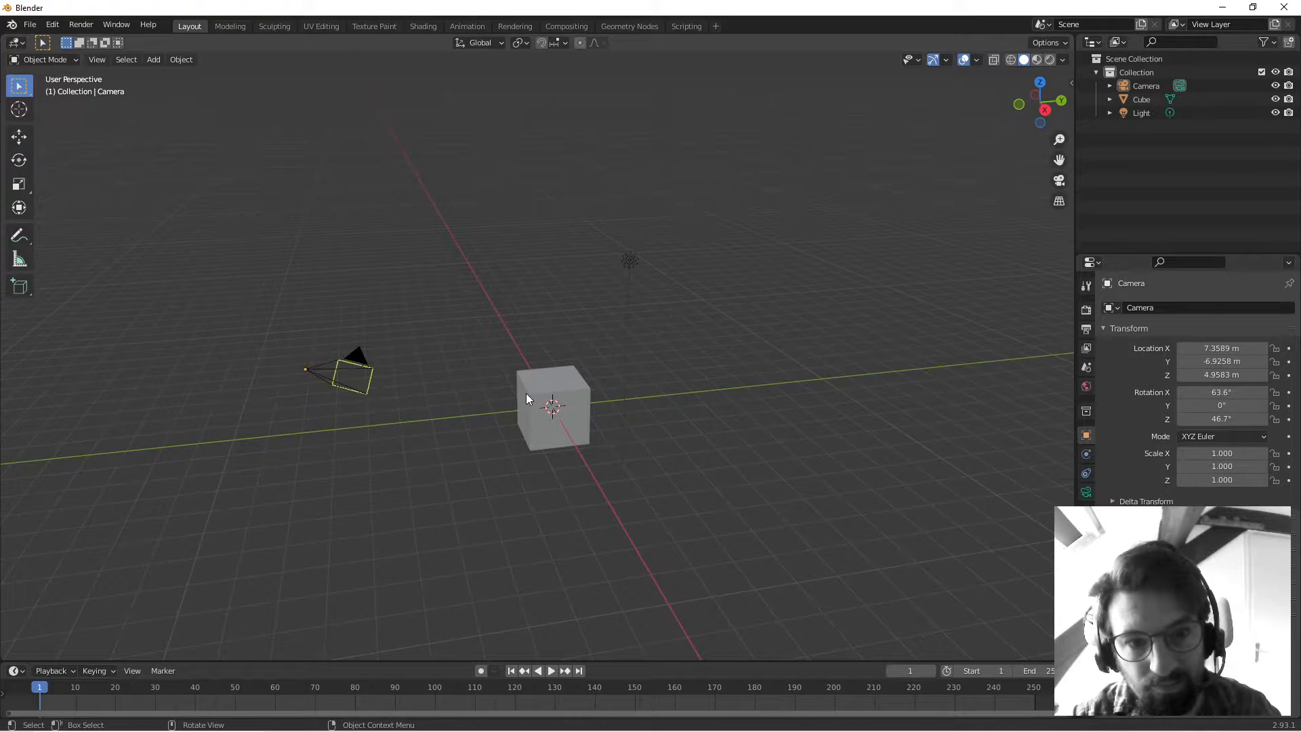
# Select the cube and set its location to X 2.24 m, Y 2.13 m, Z -3.91 m and its rotation to X -26.2°, Y -11.6°.
pyautogui.click(540, 370)
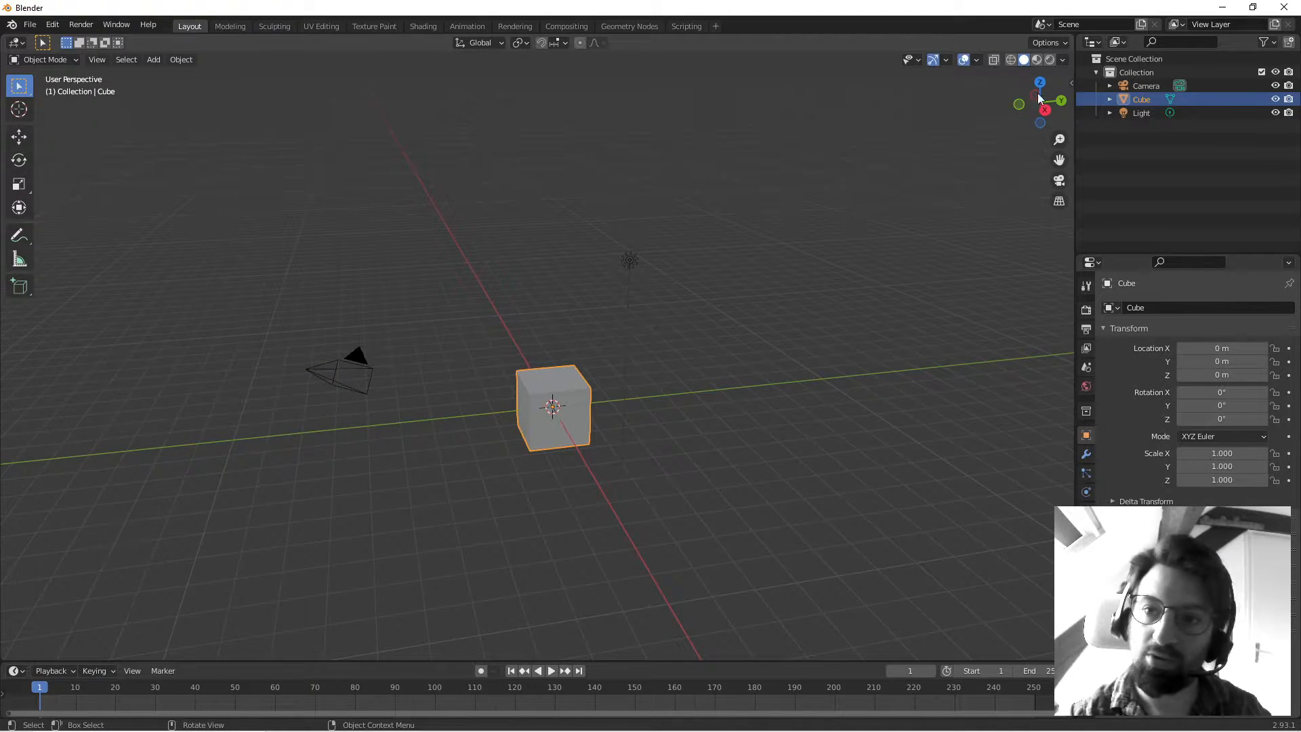
pyautogui.moveTo(1068, 86); pyautogui.dragTo(1035, 97)
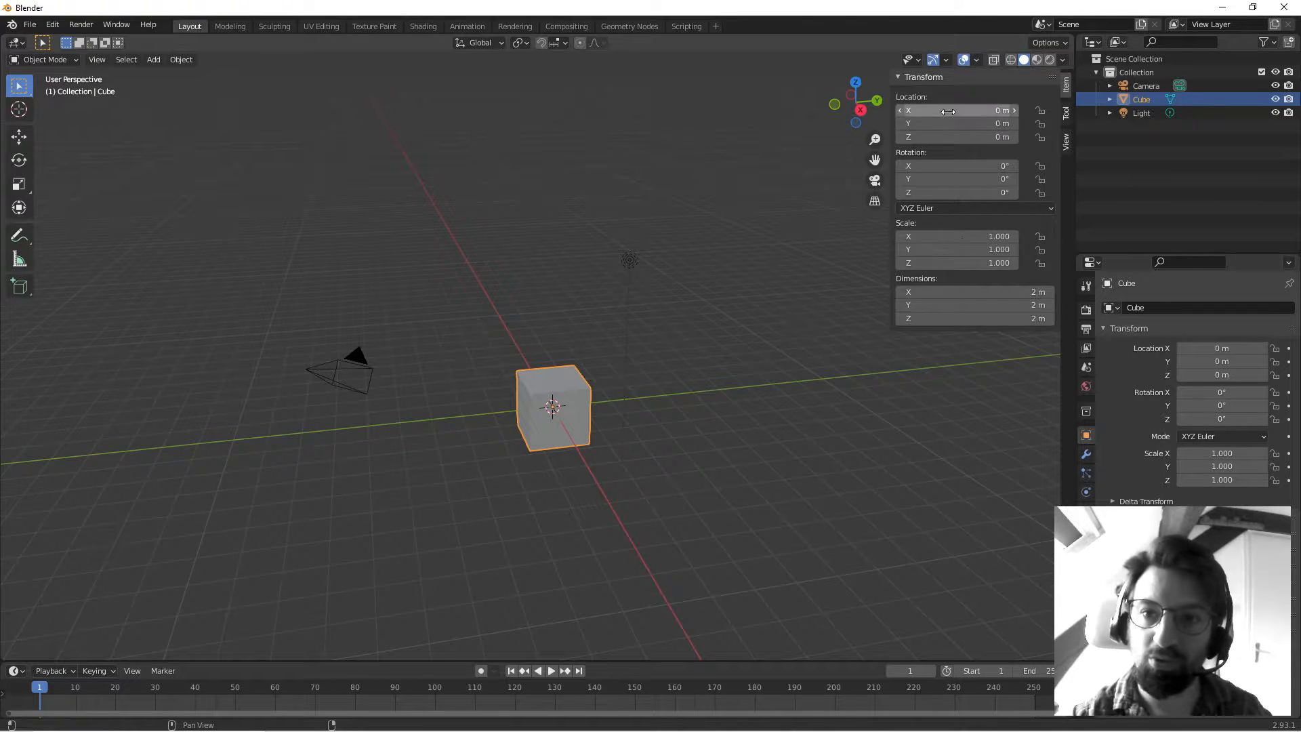
pyautogui.moveTo(969, 110); pyautogui.dragTo(901, 137)
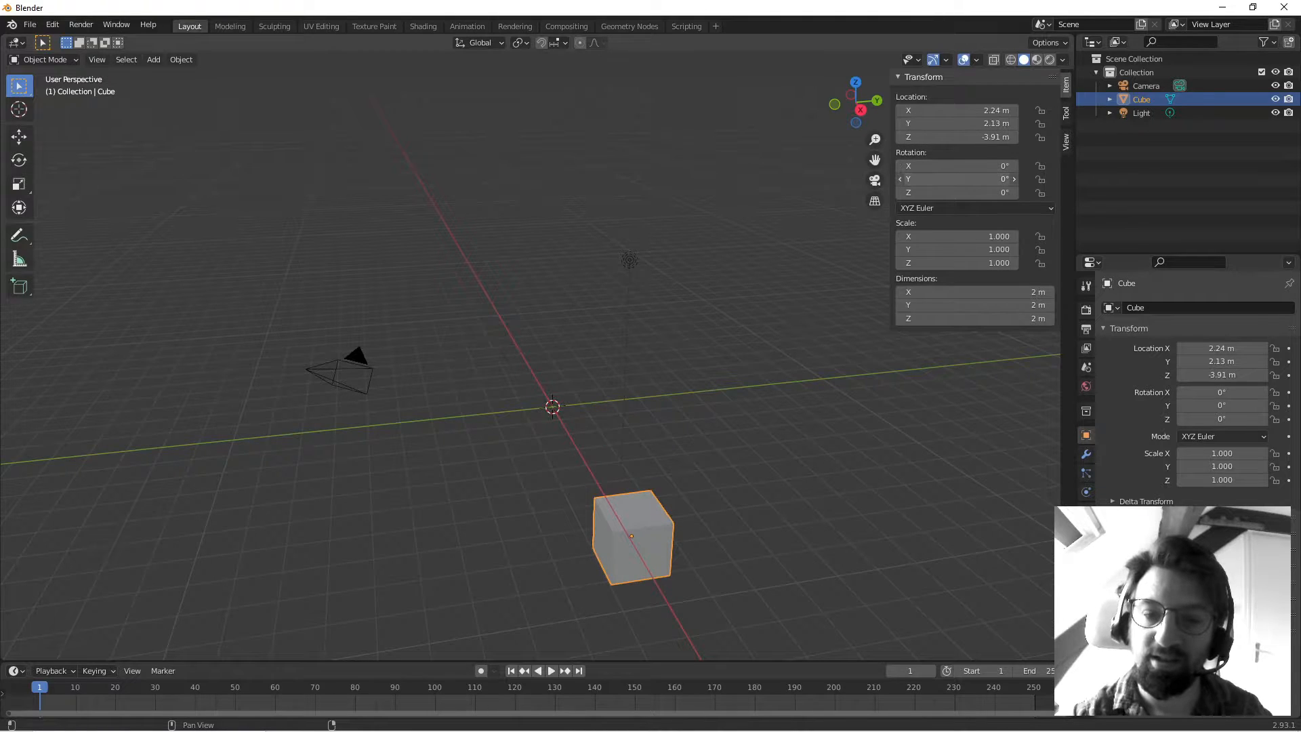
pyautogui.moveTo(962, 179); pyautogui.dragTo(926, 163)
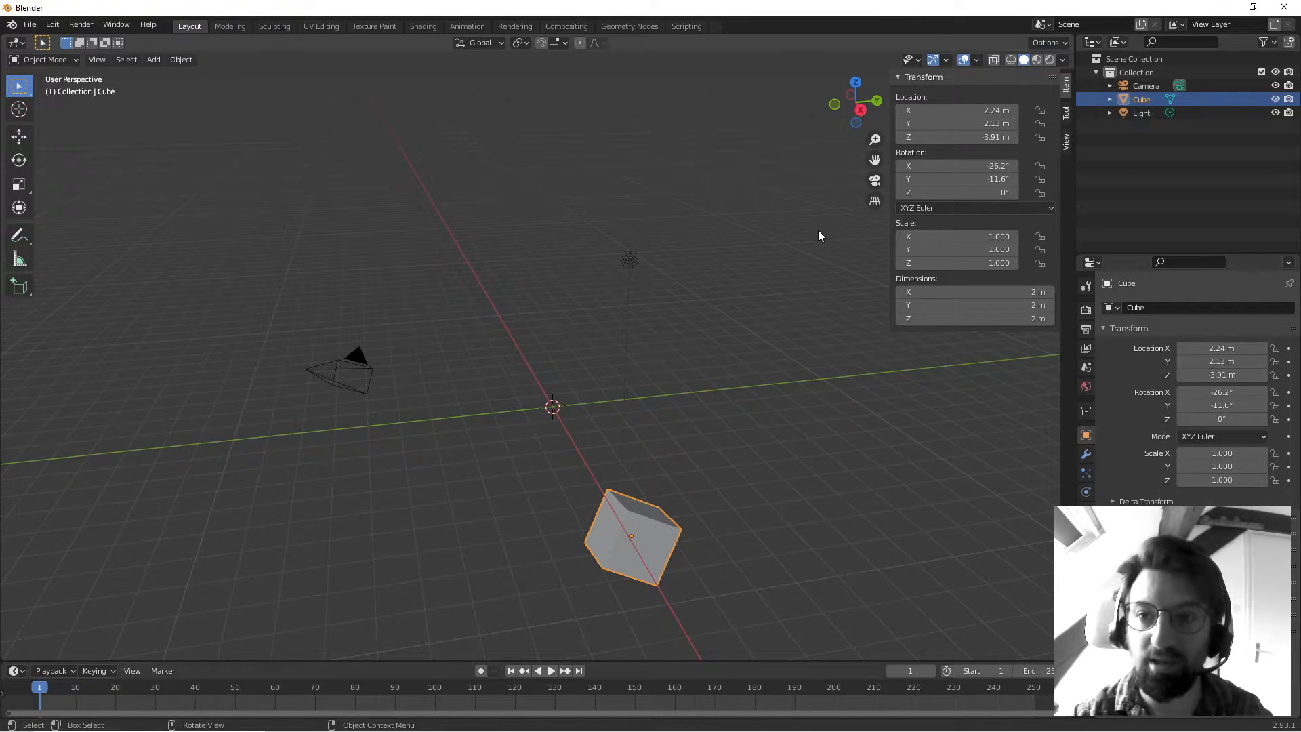
# Select the Scene Collection, clear the selection, orbit around the scene, and select the cube again.
pyautogui.click(1132, 61)
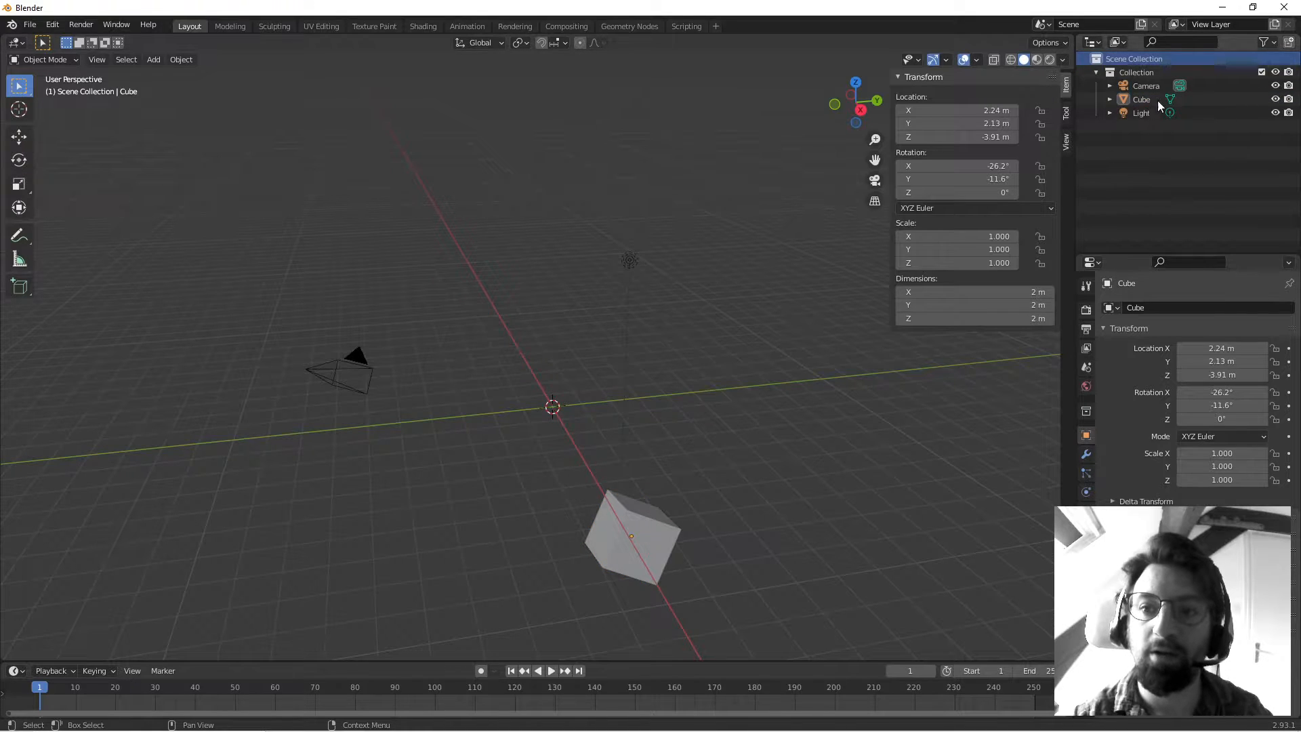
pyautogui.click(1153, 213)
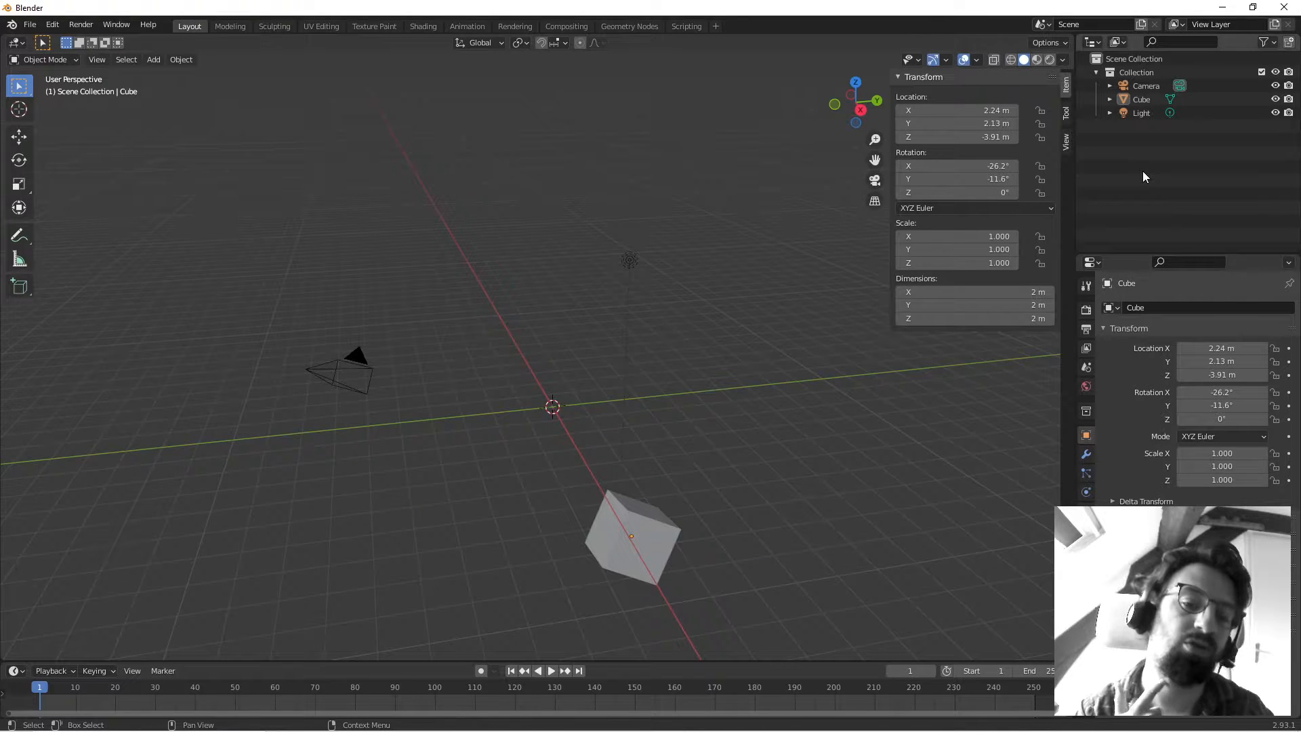
pyautogui.moveTo(759, 287); pyautogui.dragTo(718, 290, button='middle')
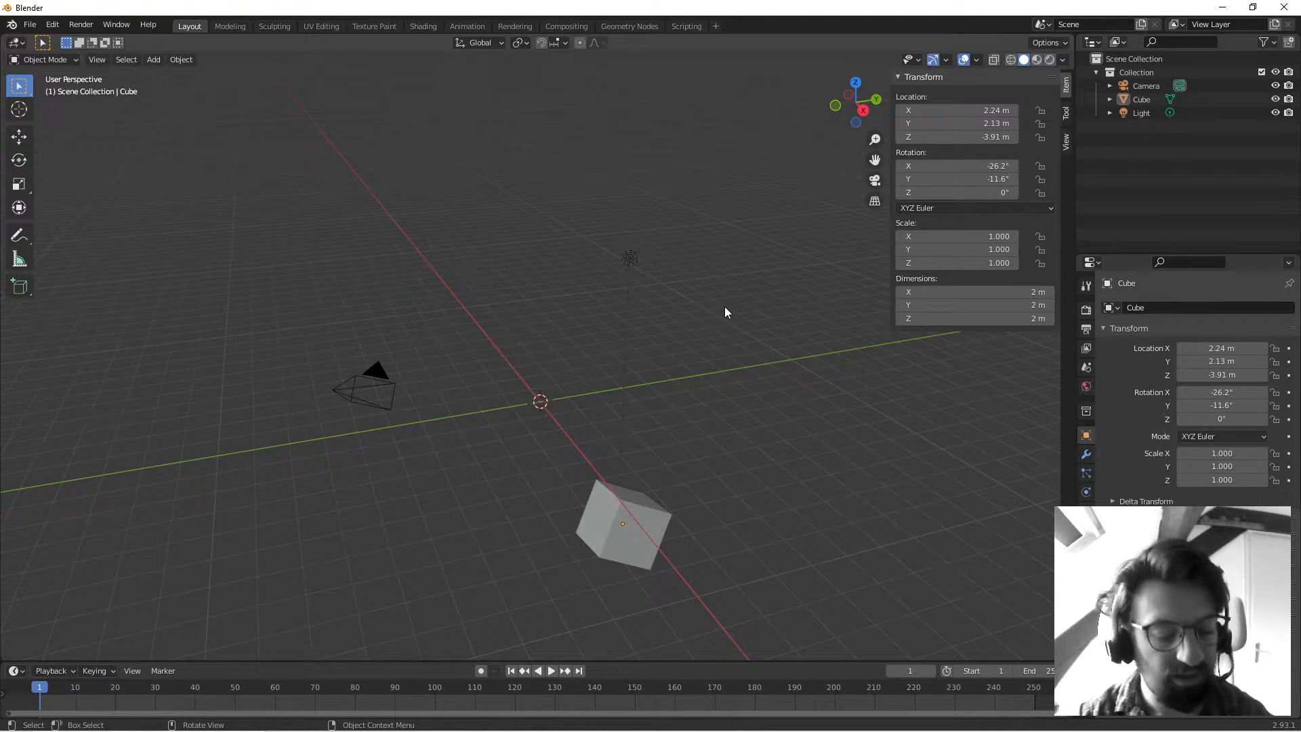
pyautogui.moveTo(725, 306)
pyautogui.mouseDown(button='middle')
pyautogui.moveTo(710, 323)
pyautogui.moveTo(752, 304)
pyautogui.moveTo(725, 326)
pyautogui.moveTo(616, 296)
pyautogui.moveTo(737, 303)
pyautogui.moveTo(723, 289)
pyautogui.mouseUp(button='middle')
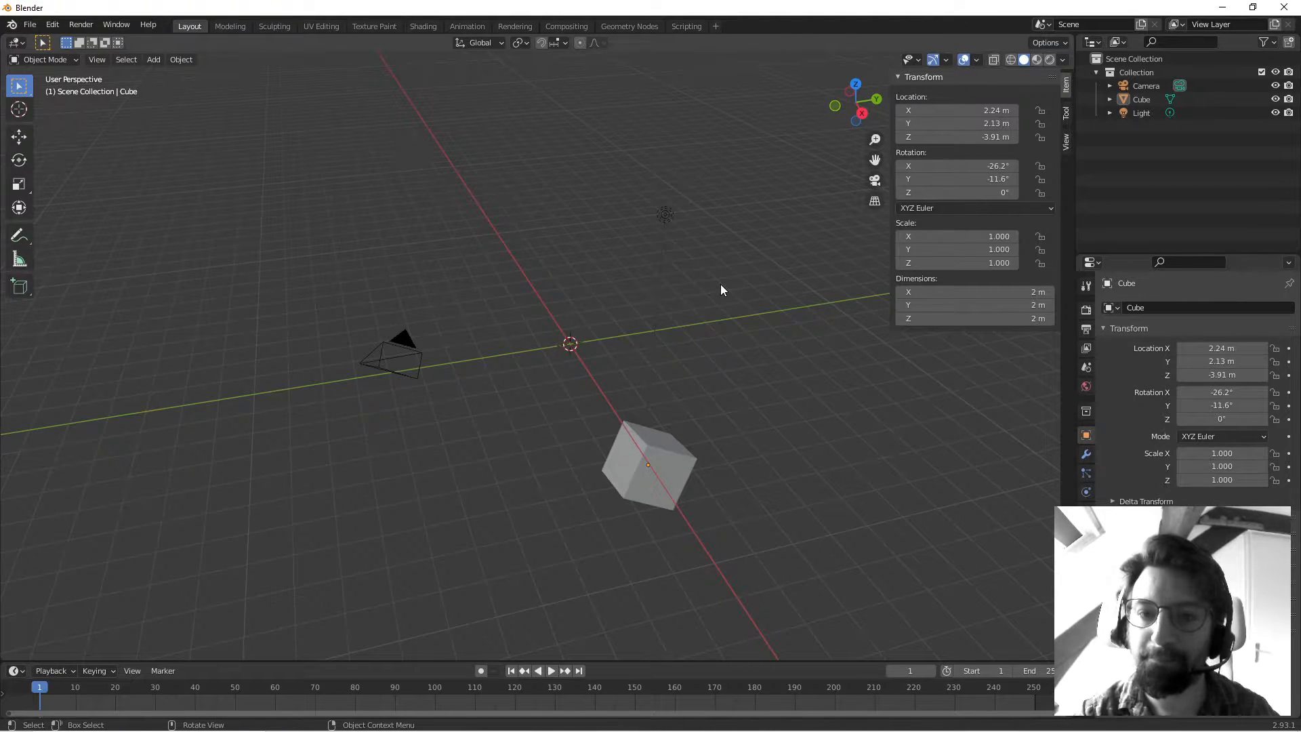
pyautogui.click(681, 471)
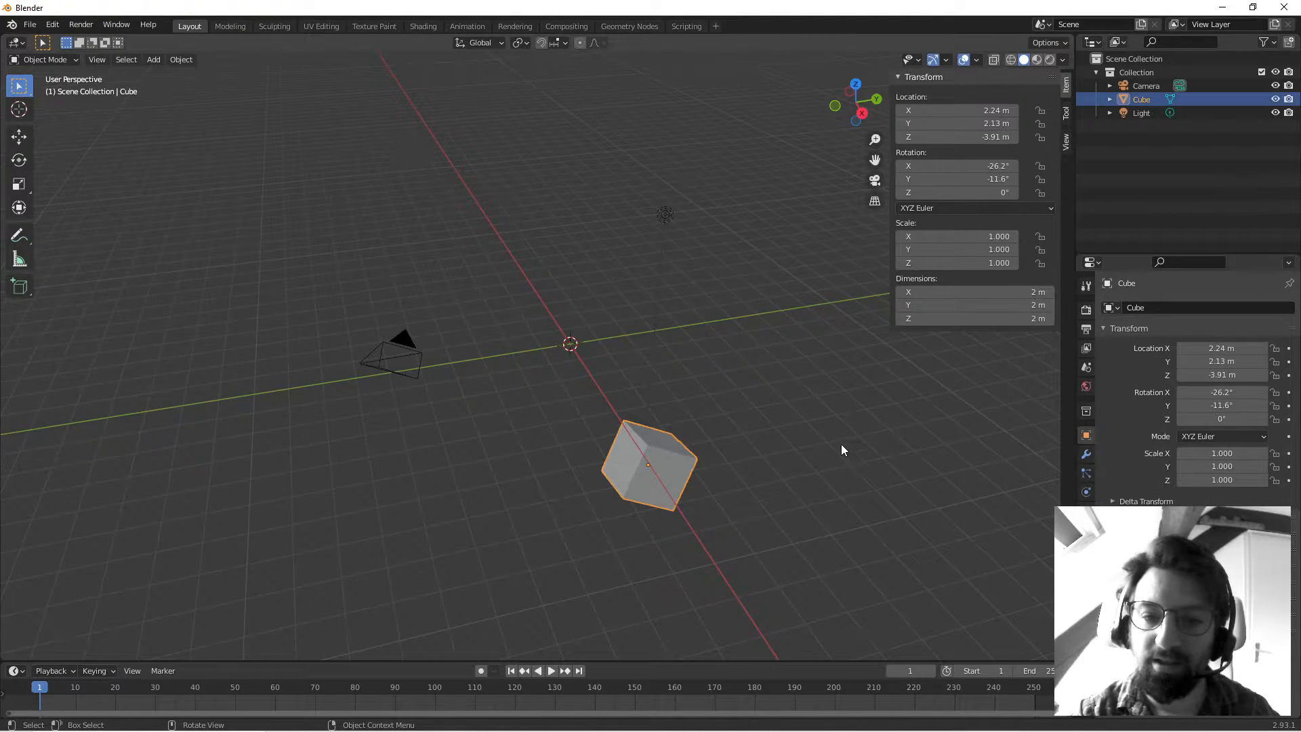
pyautogui.moveTo(841, 448); pyautogui.dragTo(747, 443, button='middle')
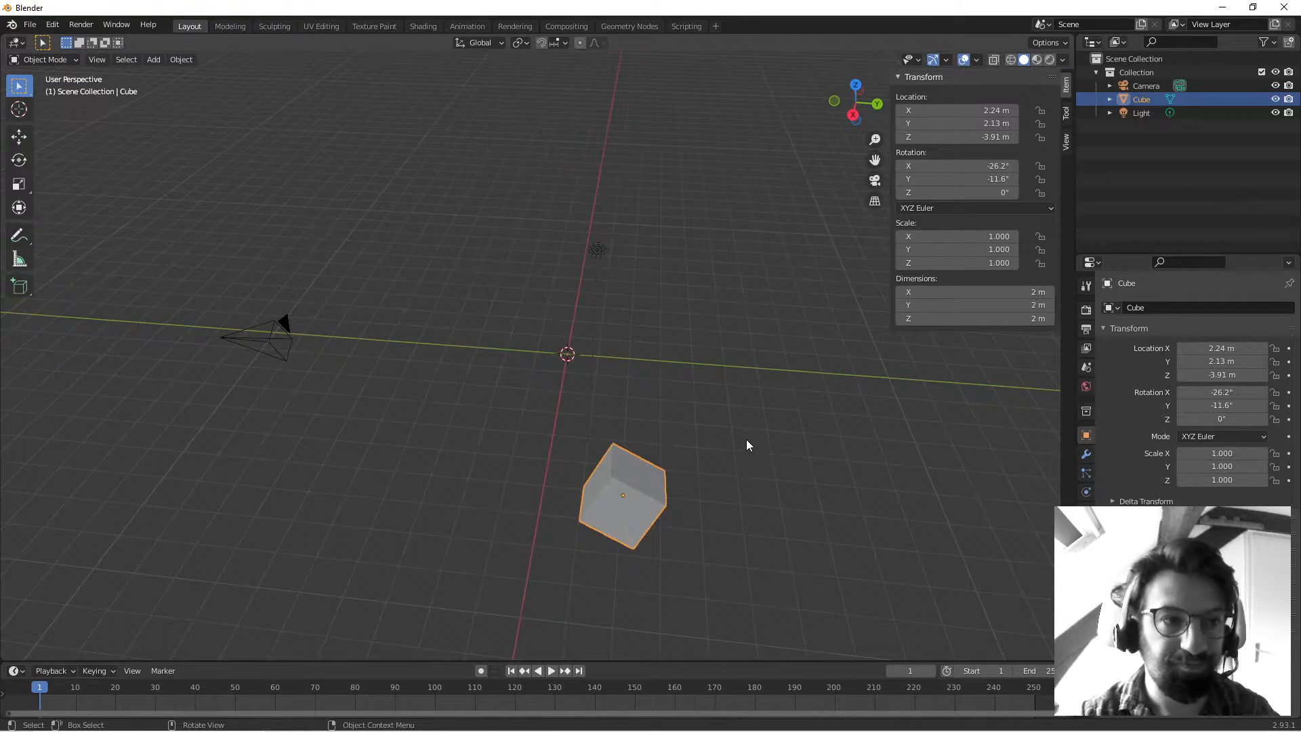
# Activate the Cursor tool, place the 3D cursor at several spots around the scene, and orbit to check its position.
pyautogui.click(19, 110)
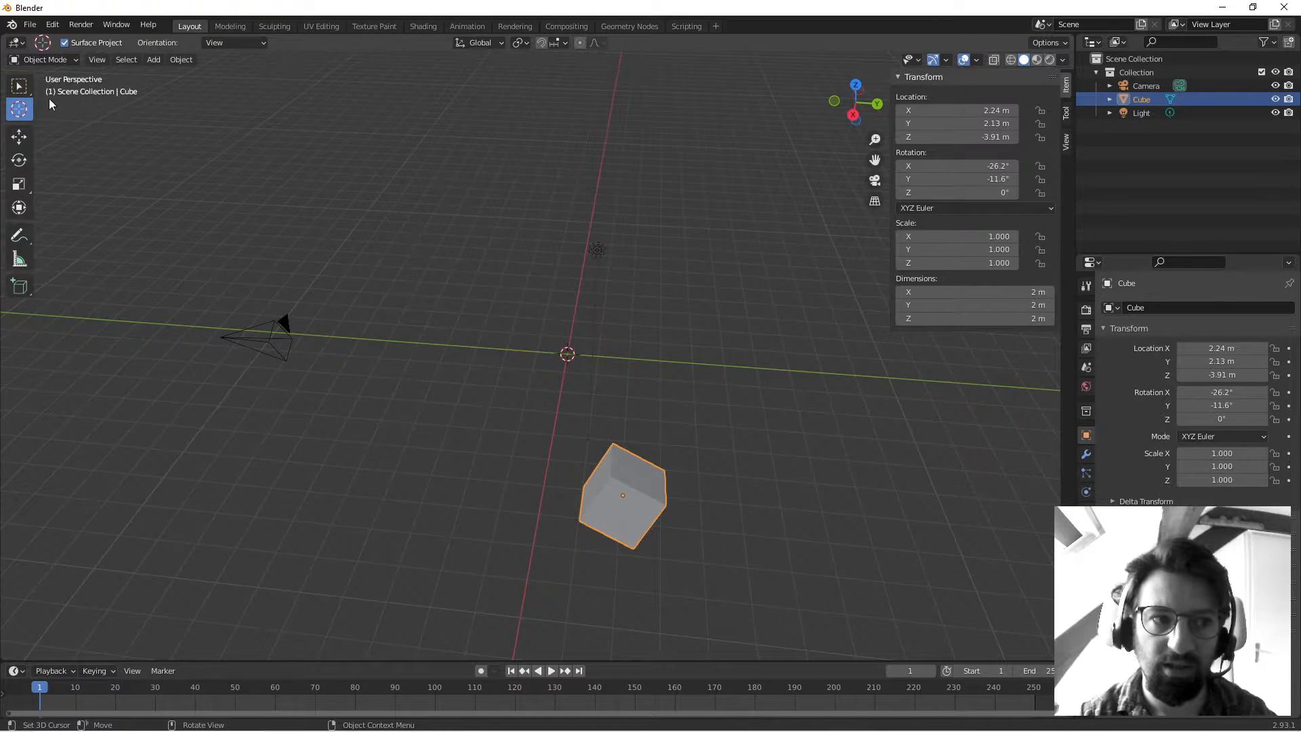
pyautogui.click(433, 181)
pyautogui.click(771, 204)
pyautogui.click(810, 390)
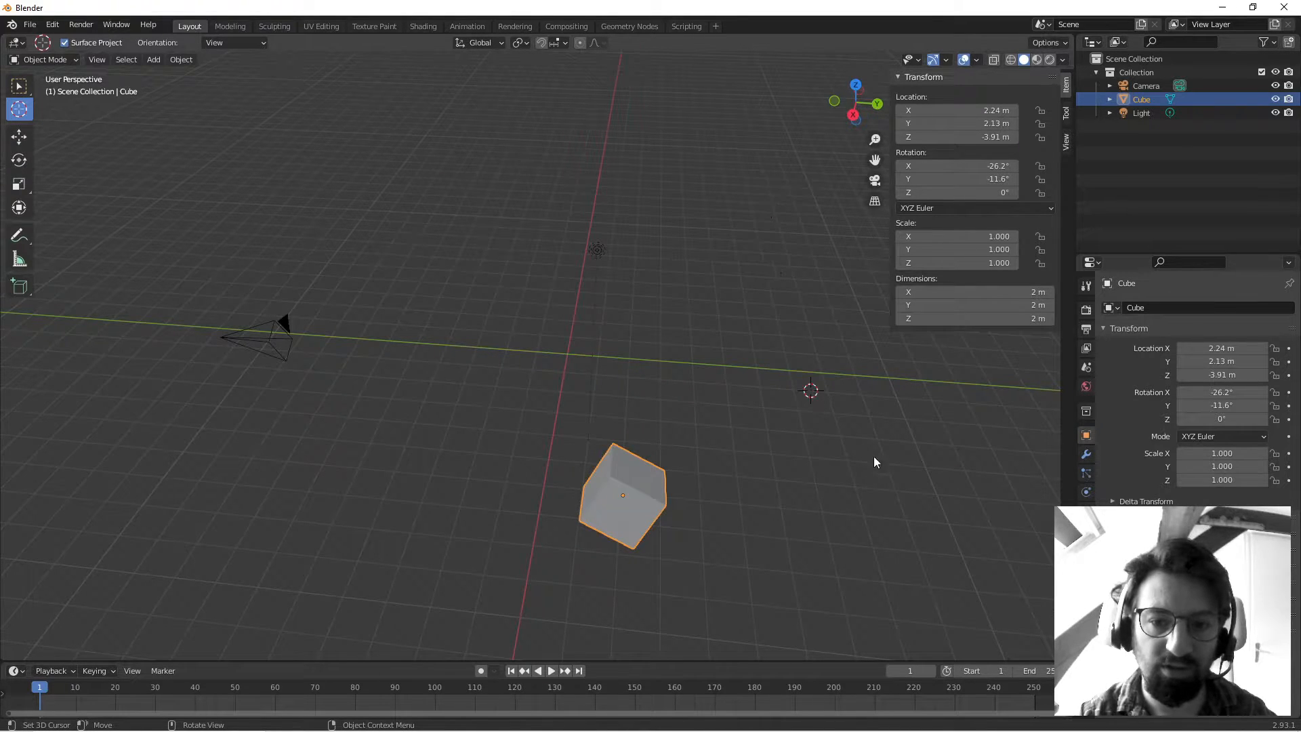
pyautogui.moveTo(901, 494); pyautogui.dragTo(469, 216)
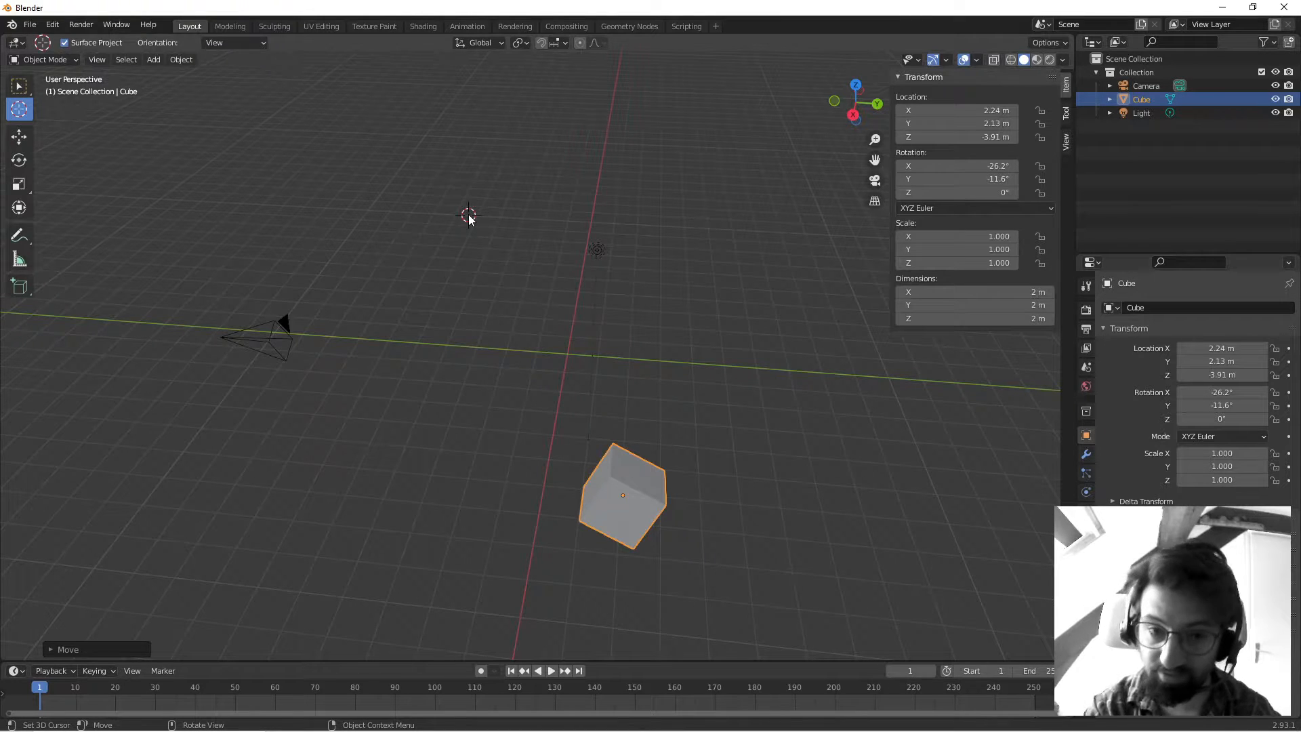
pyautogui.click(575, 180)
pyautogui.click(757, 243)
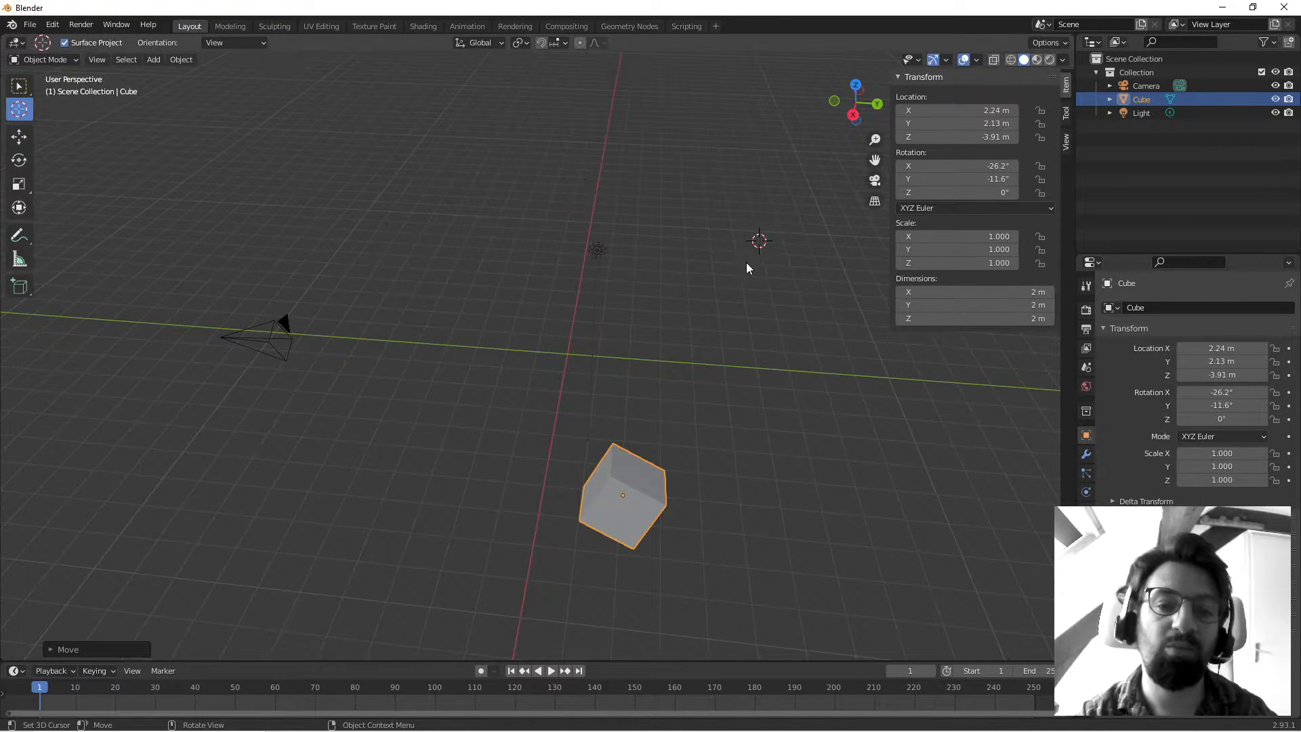
pyautogui.click(467, 305)
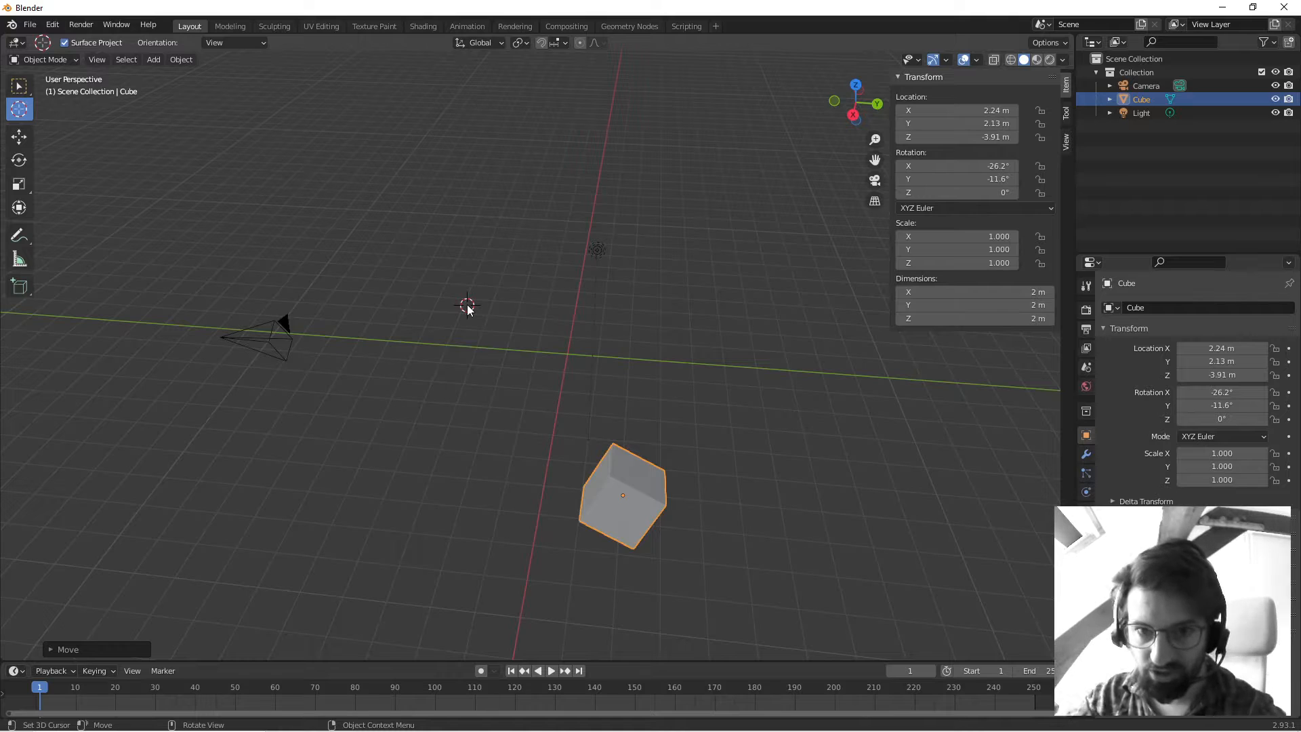
pyautogui.moveTo(427, 330)
pyautogui.mouseDown(button='middle')
pyautogui.moveTo(456, 355)
pyautogui.moveTo(471, 303)
pyautogui.moveTo(415, 302)
pyautogui.moveTo(423, 329)
pyautogui.mouseUp(button='middle')
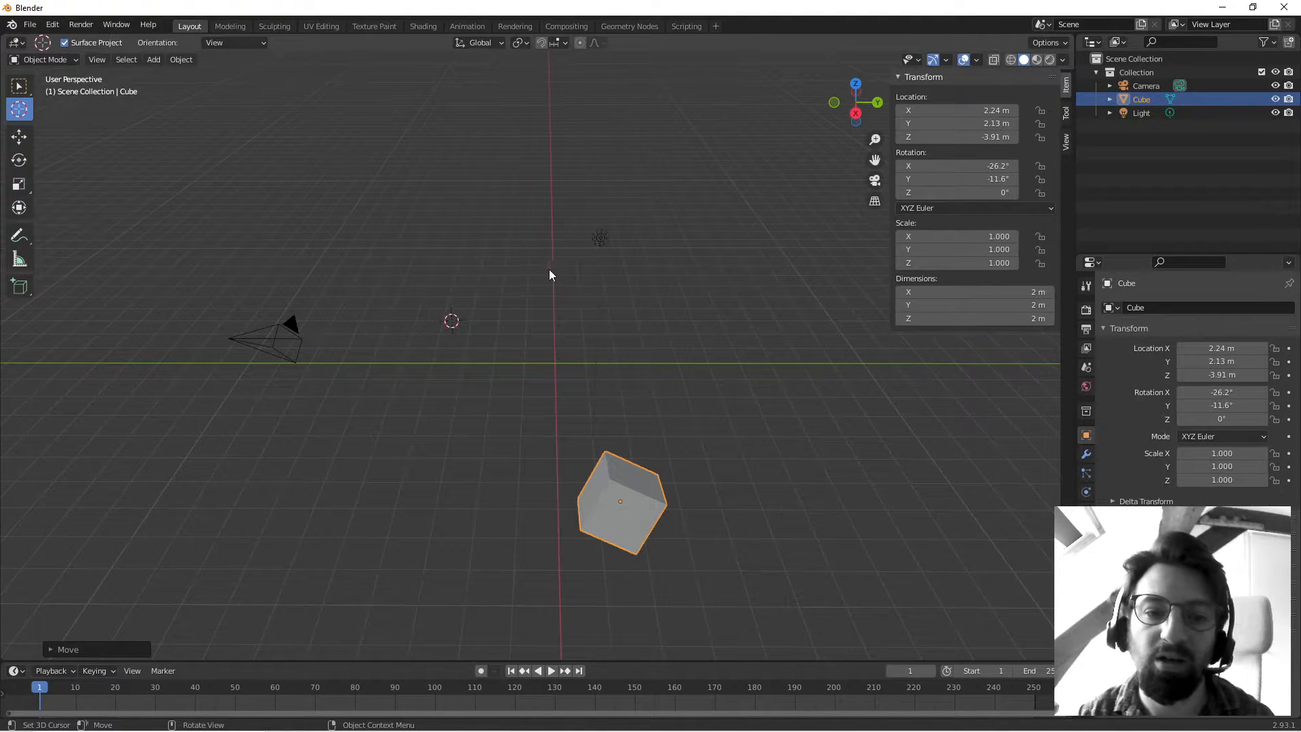
pyautogui.moveTo(549, 271)
pyautogui.mouseDown(button='middle')
pyautogui.moveTo(616, 251)
pyautogui.moveTo(540, 242)
pyautogui.moveTo(605, 273)
pyautogui.moveTo(573, 263)
pyautogui.mouseUp(button='middle')
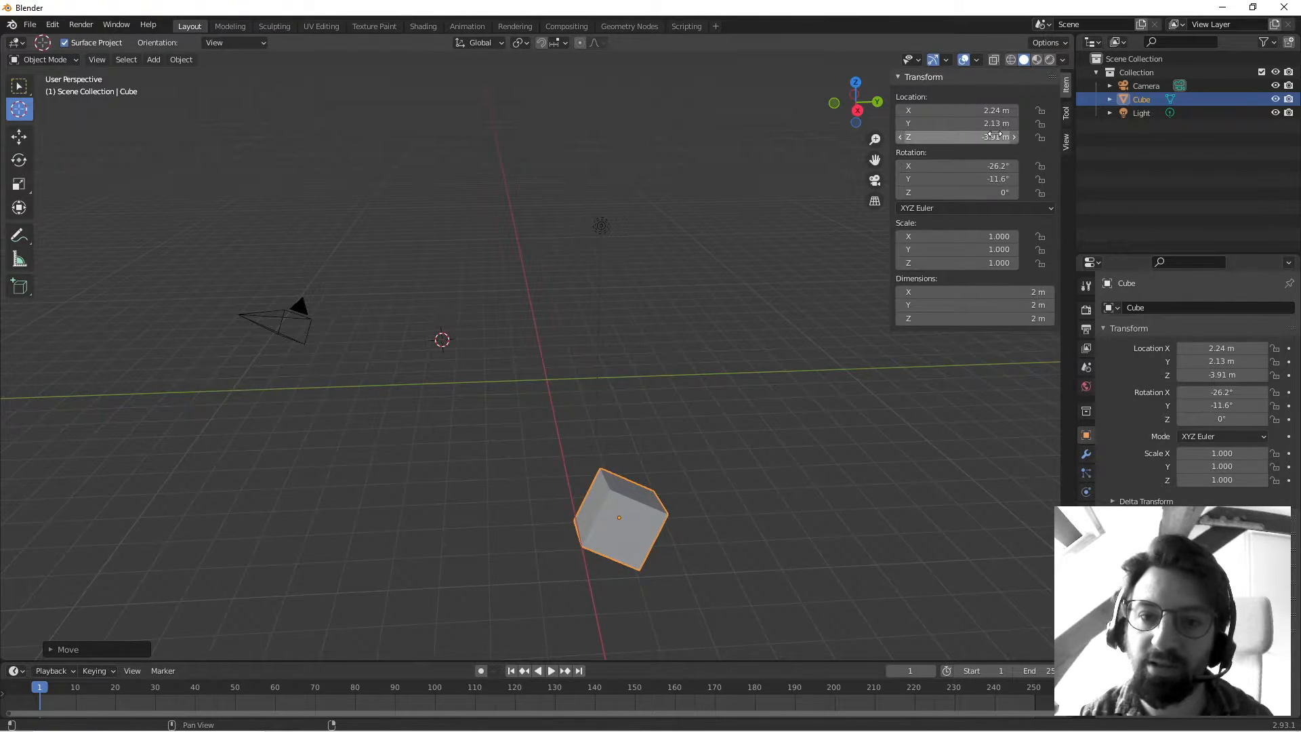
# Show the 3D cursor's location and rotation in the sidebar, and practise collapsing and reopening the sidebar.
pyautogui.click(1066, 142)
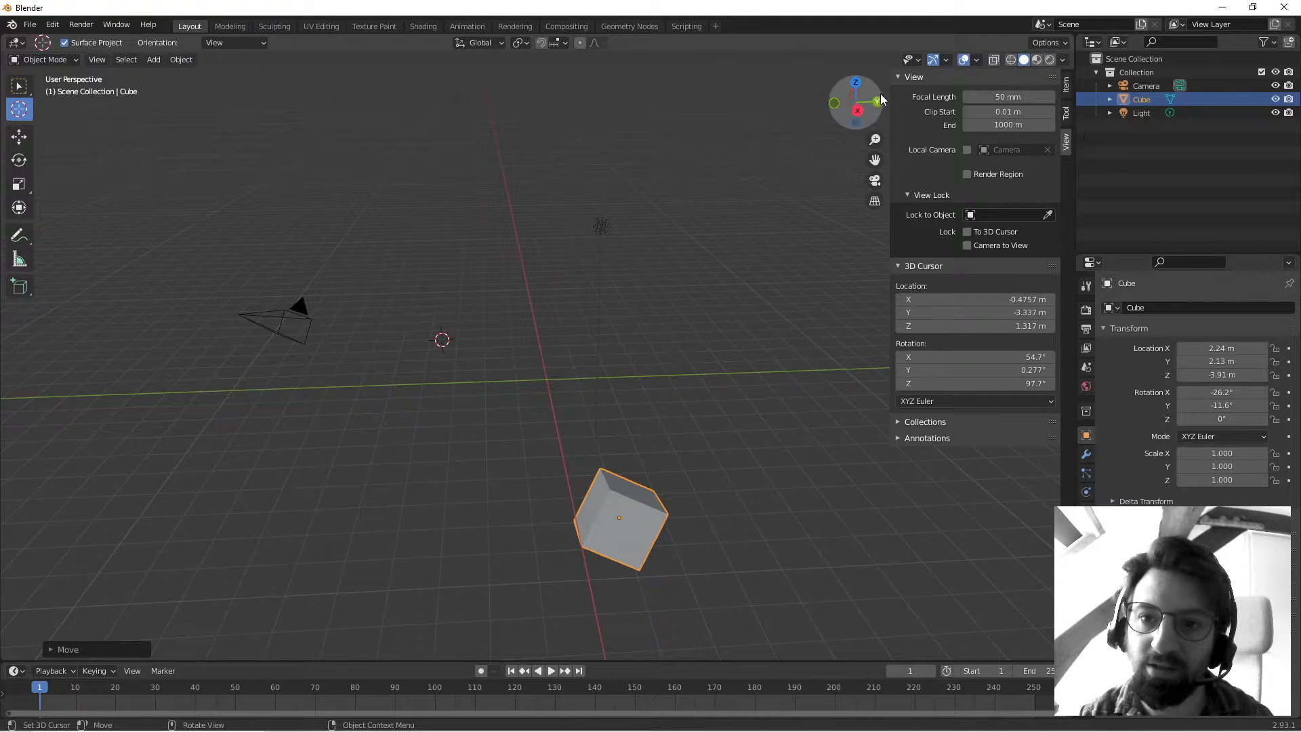
pyautogui.moveTo(889, 80); pyautogui.dragTo(1099, 107)
pyautogui.click(1069, 81)
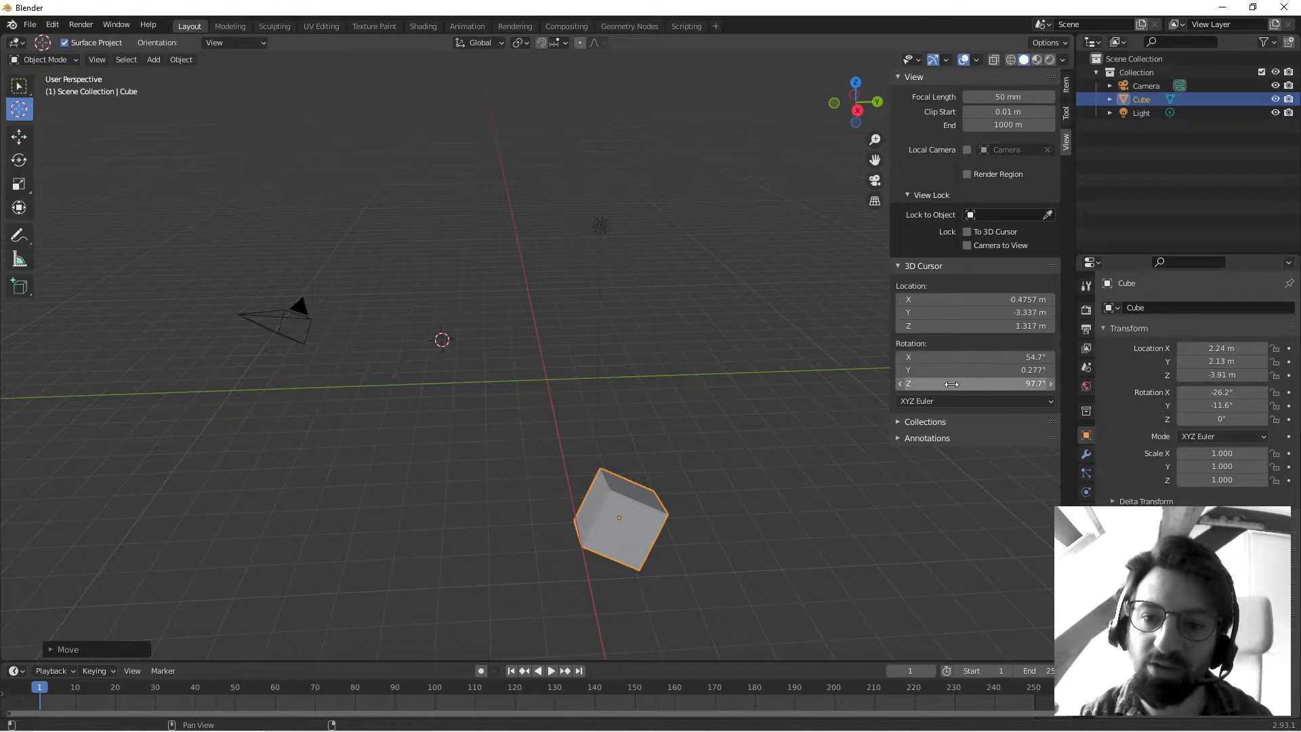
# Set the 3D cursor's location to 0 m on X, Y and Z, and reset its rotation to 0° on all axes.
pyautogui.click(985, 299)
pyautogui.write('0')
pyautogui.press('Return')
pyautogui.click(983, 312)
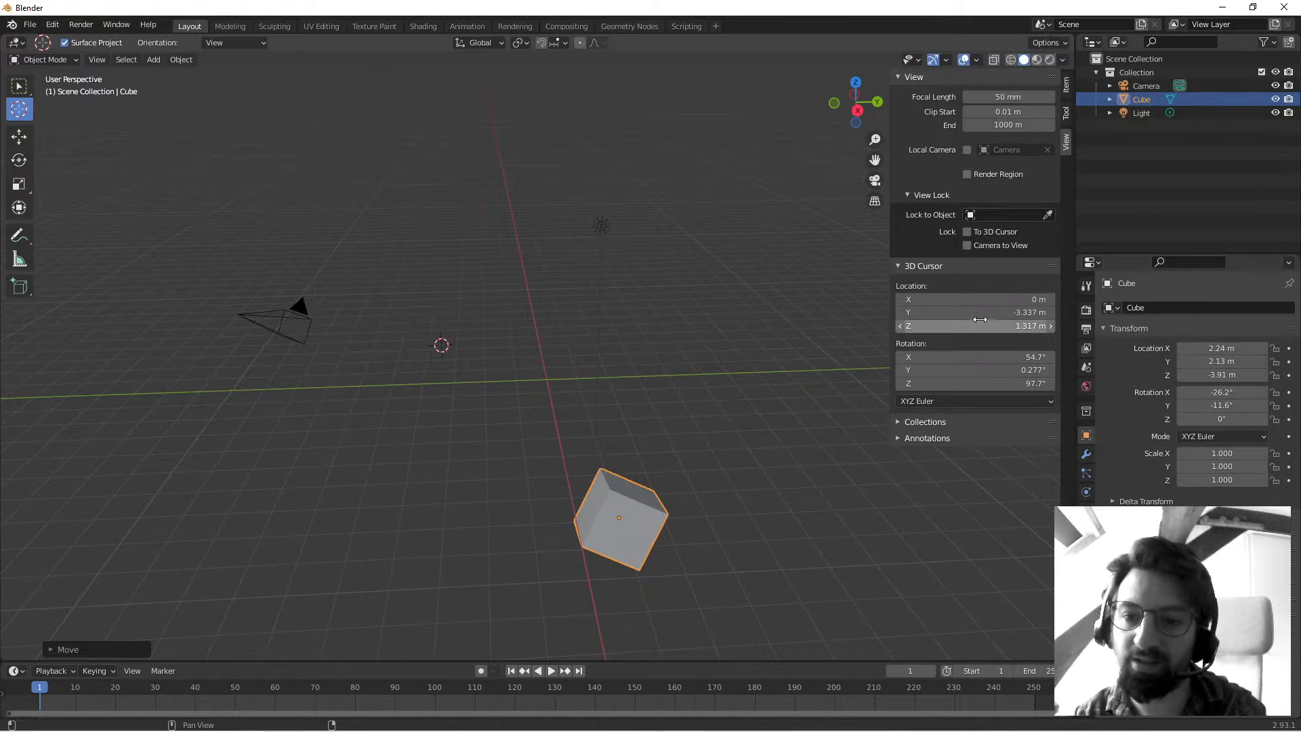
pyautogui.write('0')
pyautogui.press('Return')
pyautogui.click(987, 326)
pyautogui.write('0')
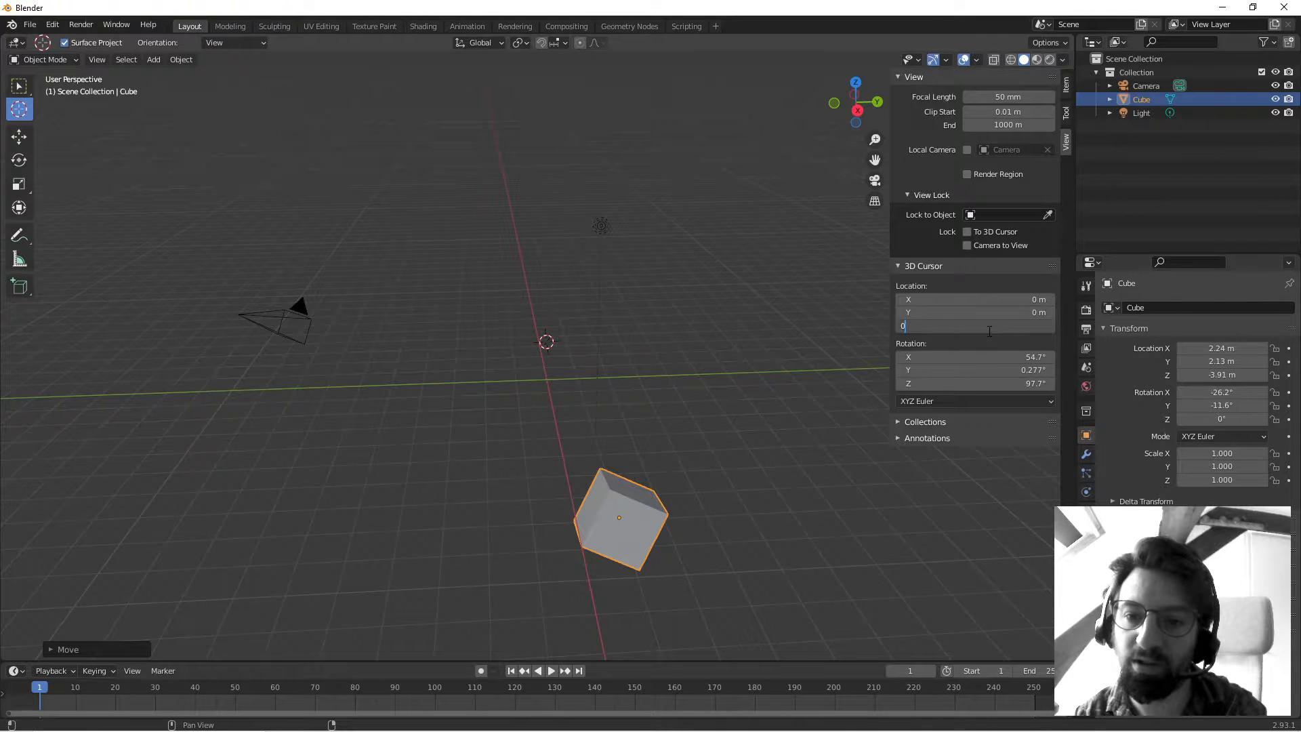
pyautogui.press('Return')
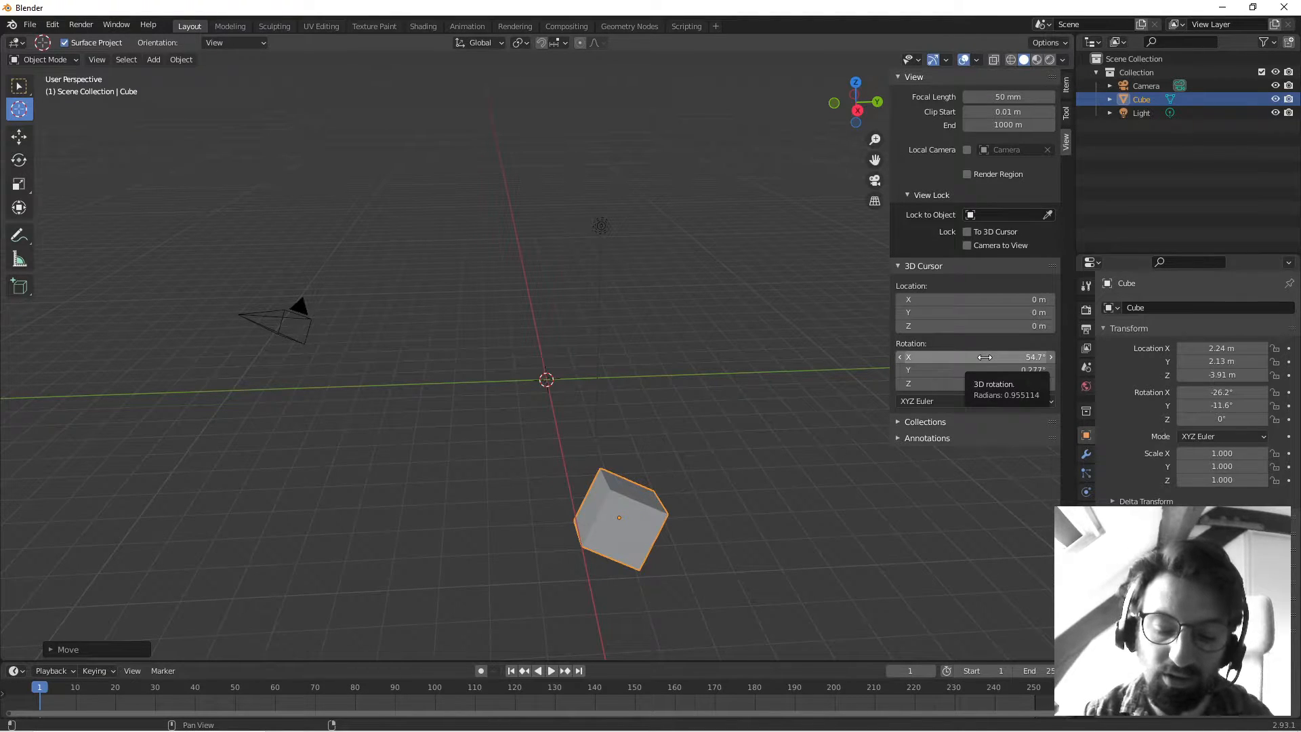
pyautogui.press('BackSpace')
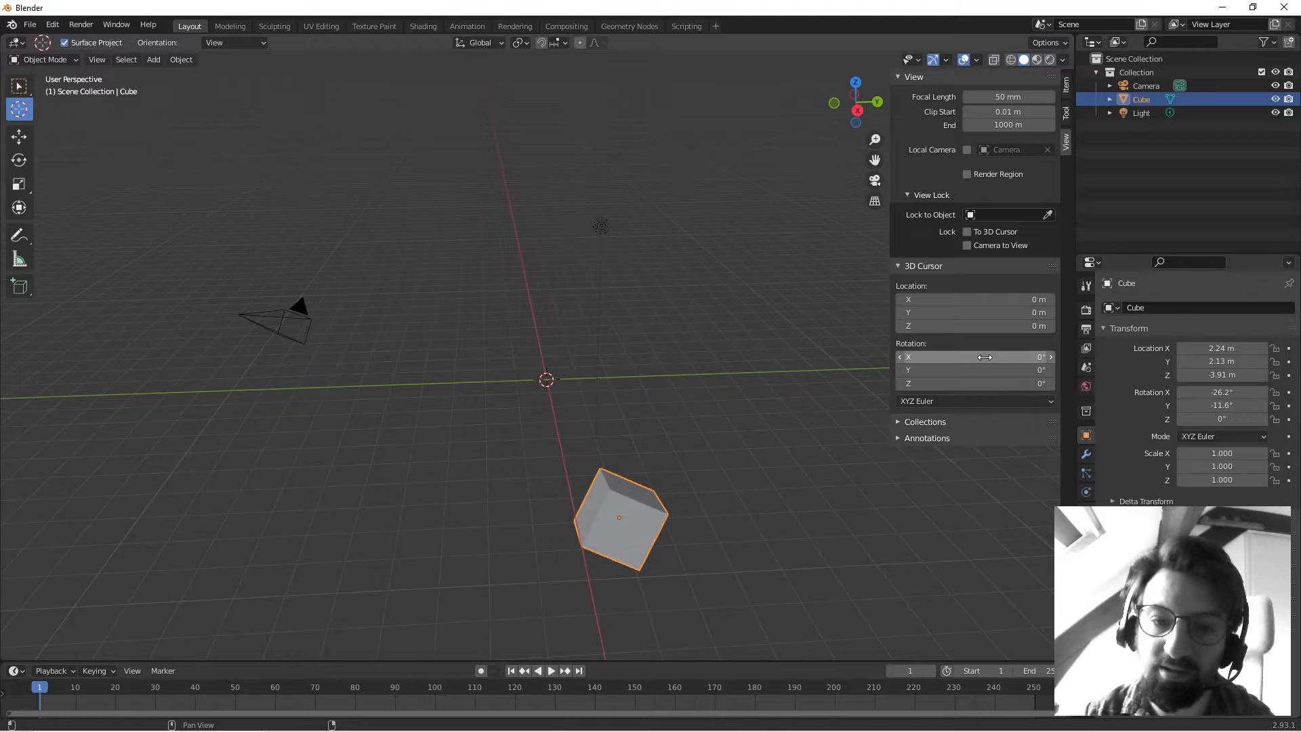
# Switch the sidebar to the cube's transform values, and collapse and reopen it, placing the 3D cursor beyond the light in between.
pyautogui.click(1065, 85)
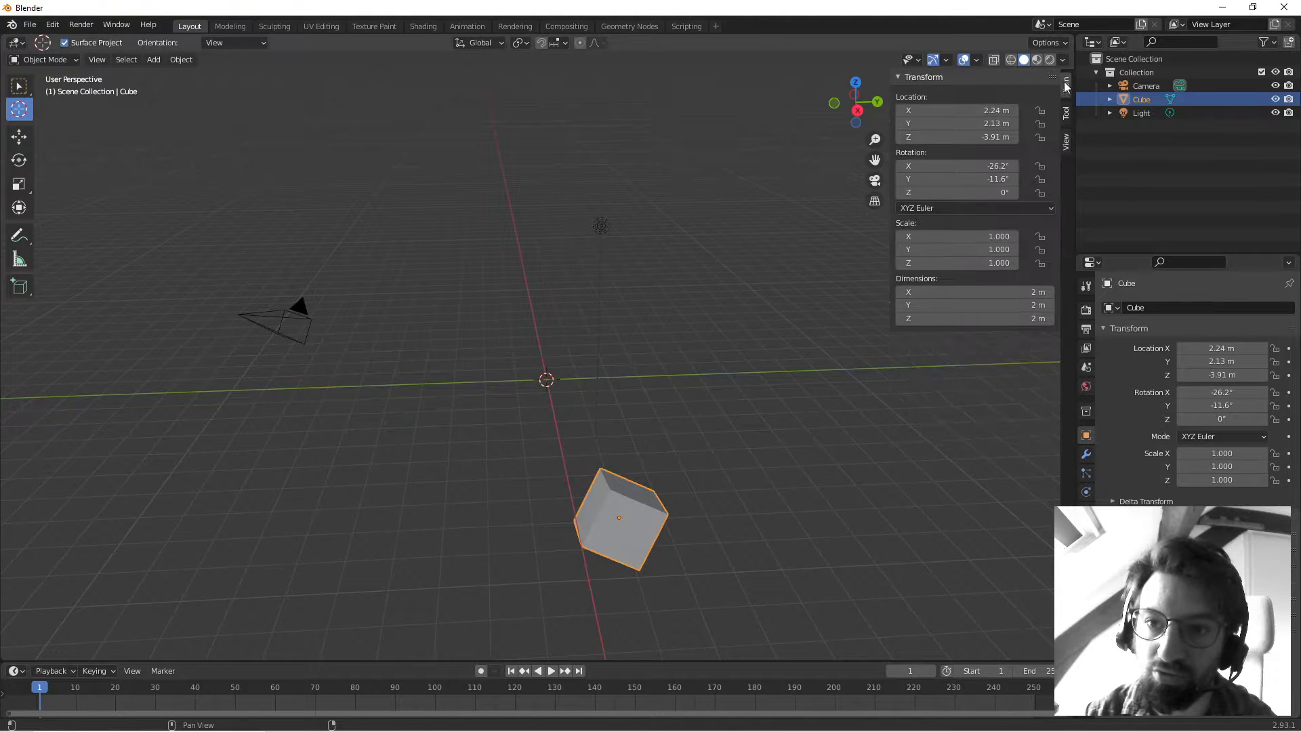
pyautogui.moveTo(624, 270); pyautogui.dragTo(676, 311, button='middle')
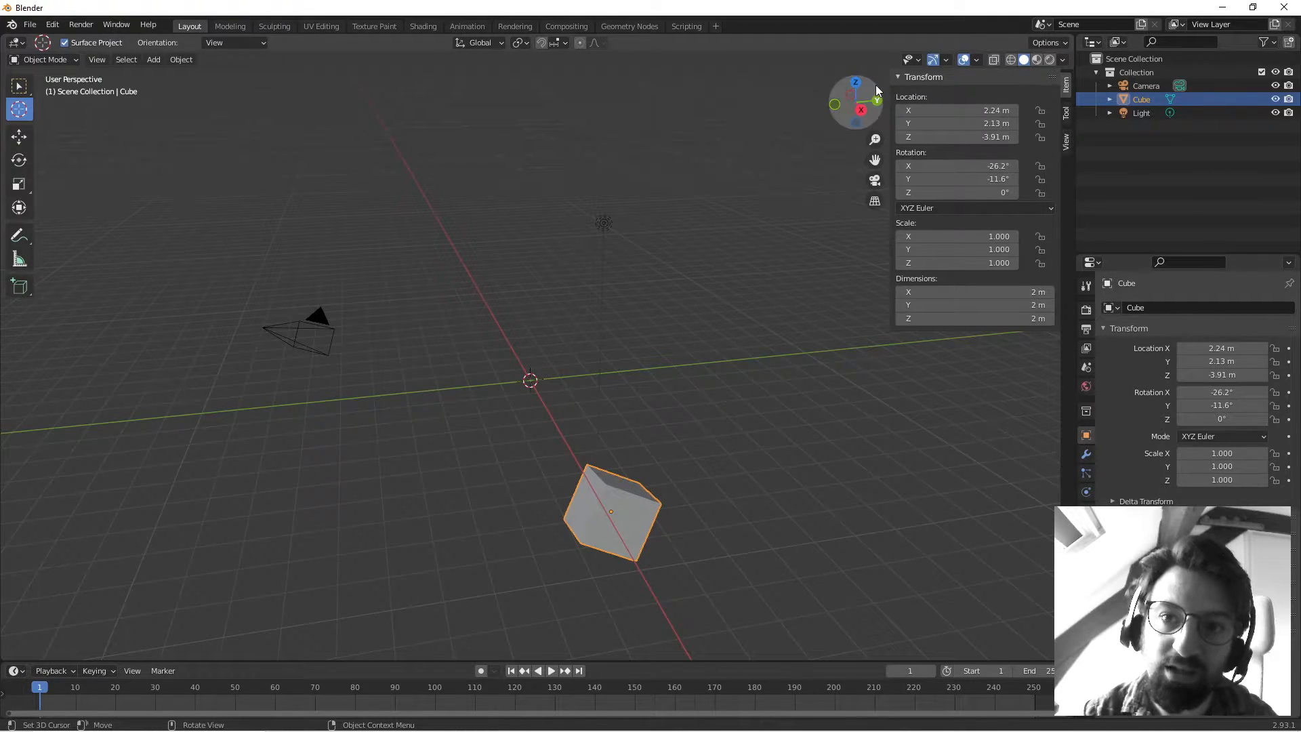
pyautogui.moveTo(891, 84); pyautogui.dragTo(1075, 102)
pyautogui.click(783, 147)
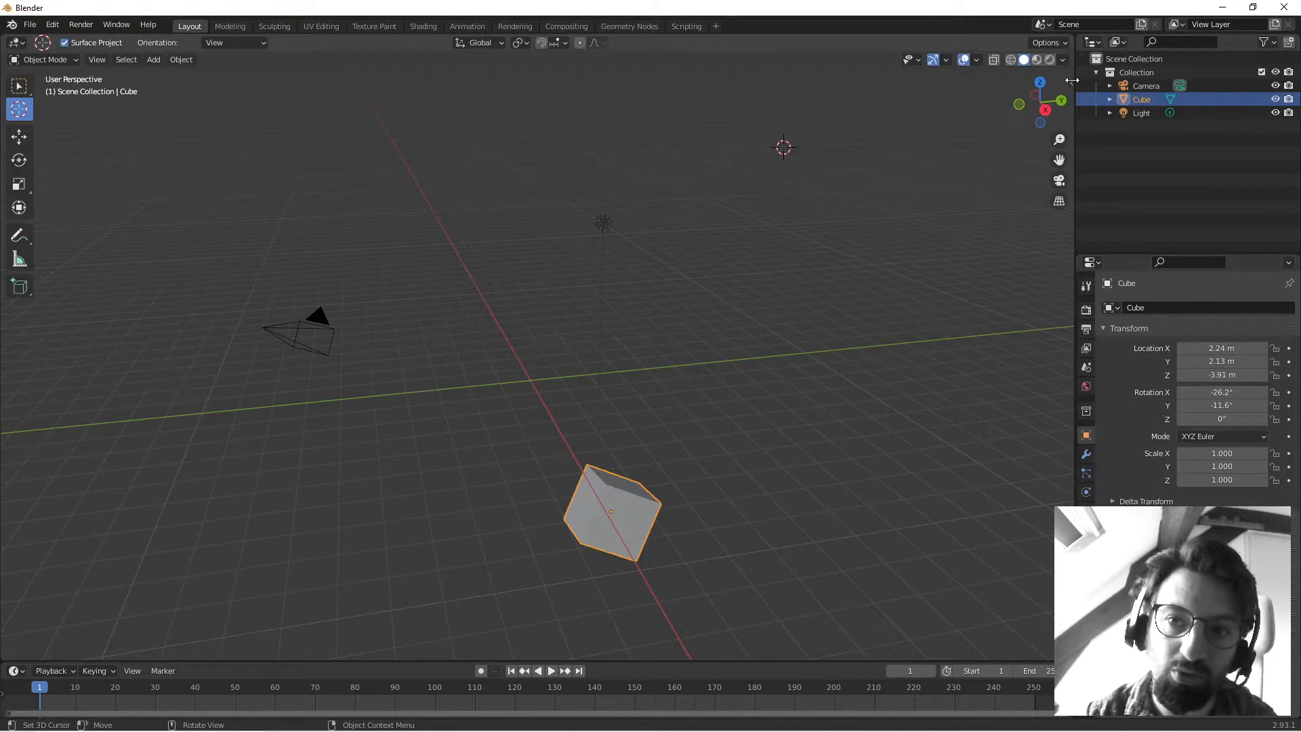
pyautogui.click(1071, 83)
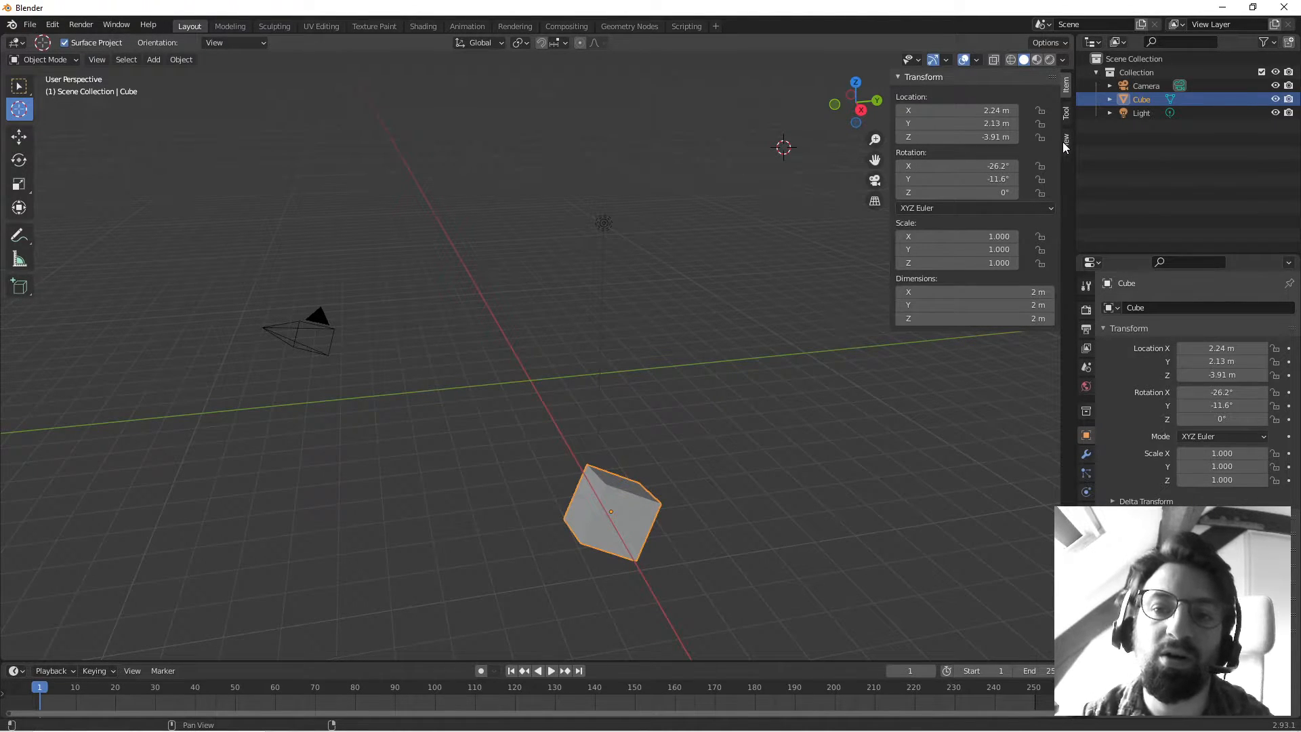
# Practise hiding and showing the sidebar repeatedly, and widen it slightly.
pyautogui.moveTo(891, 77); pyautogui.dragTo(966, 99)
pyautogui.press('n')
pyautogui.press('n')
pyautogui.press('n')
pyautogui.press('n')
pyautogui.press('n')
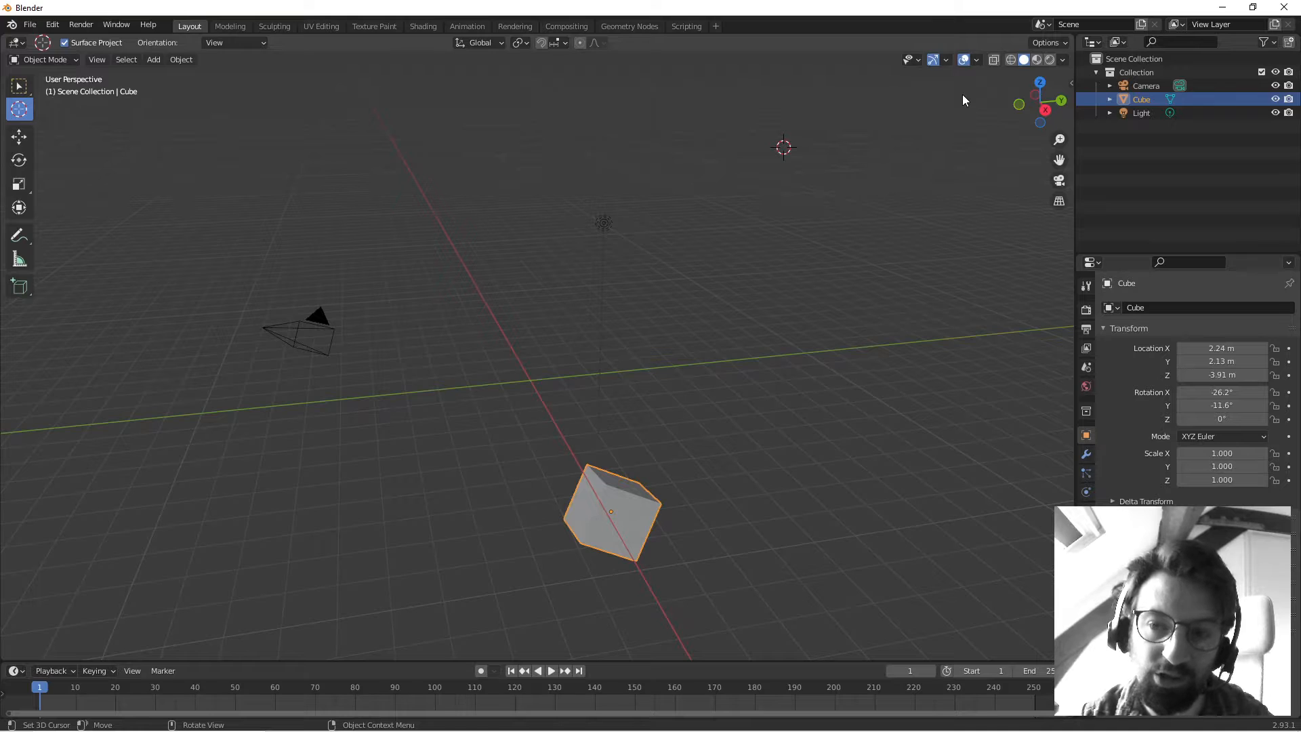
pyautogui.press('n')
pyautogui.press('n')
pyautogui.press('n')
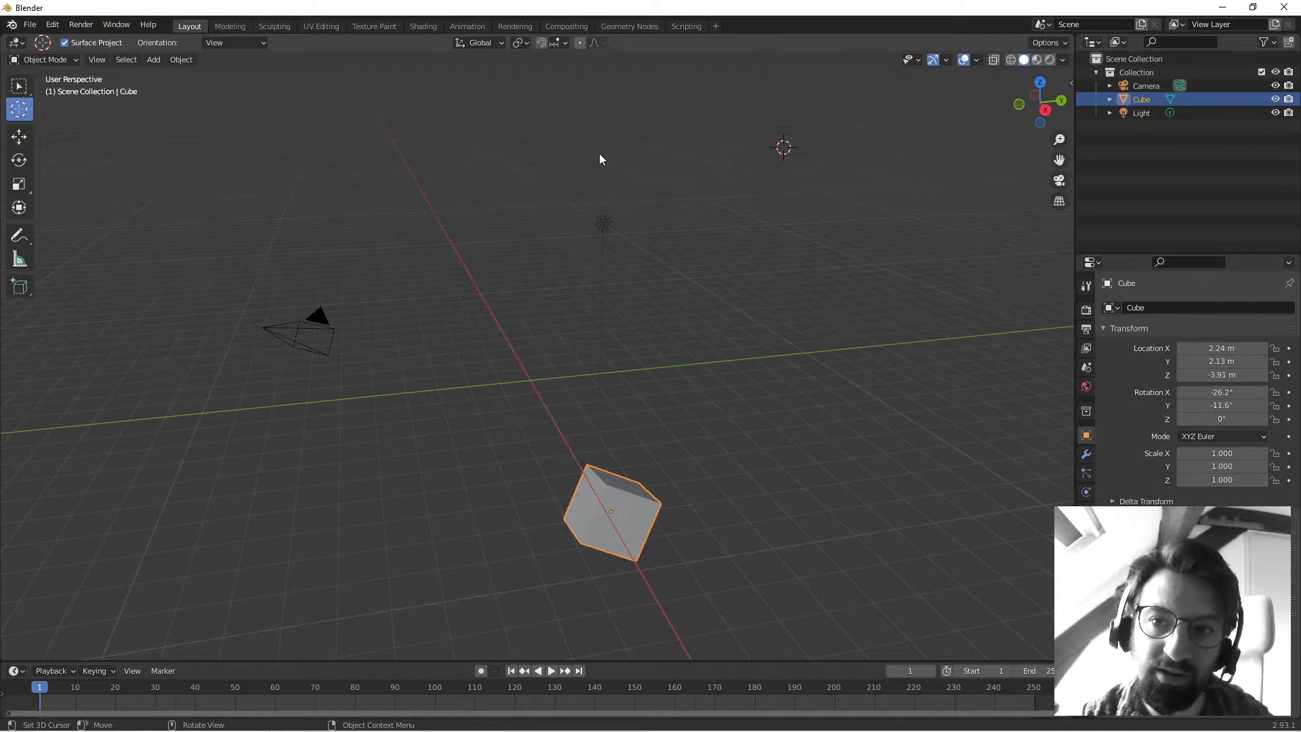
pyautogui.moveTo(968, 82); pyautogui.dragTo(885, 84)
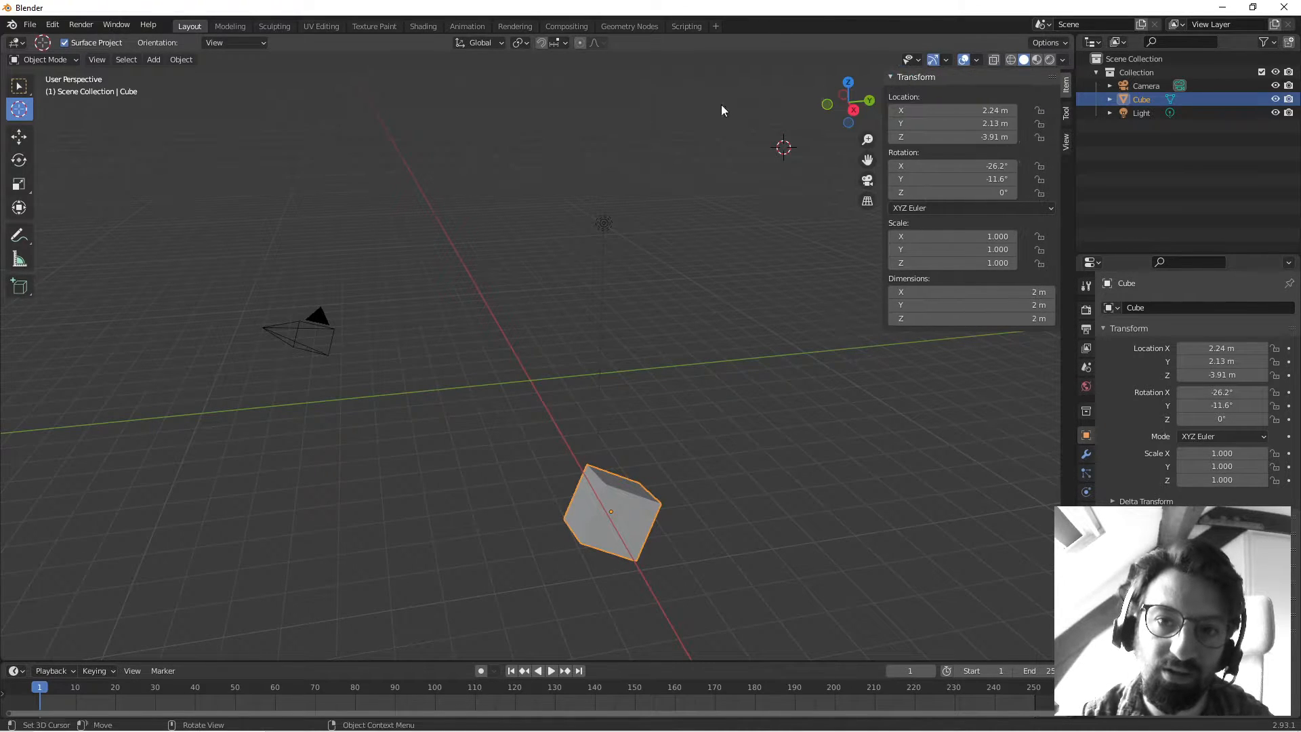
pyautogui.press('n')
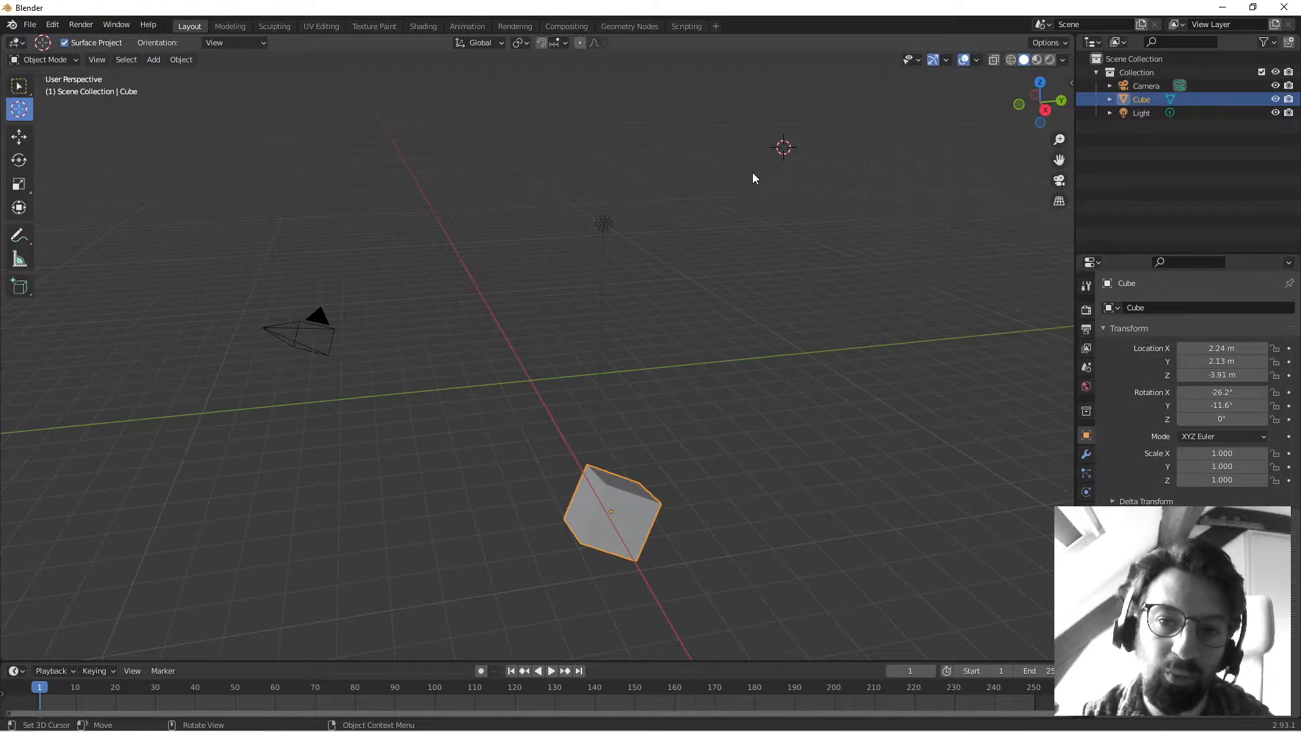
pyautogui.press('n')
pyautogui.press('n')
pyautogui.press('n')
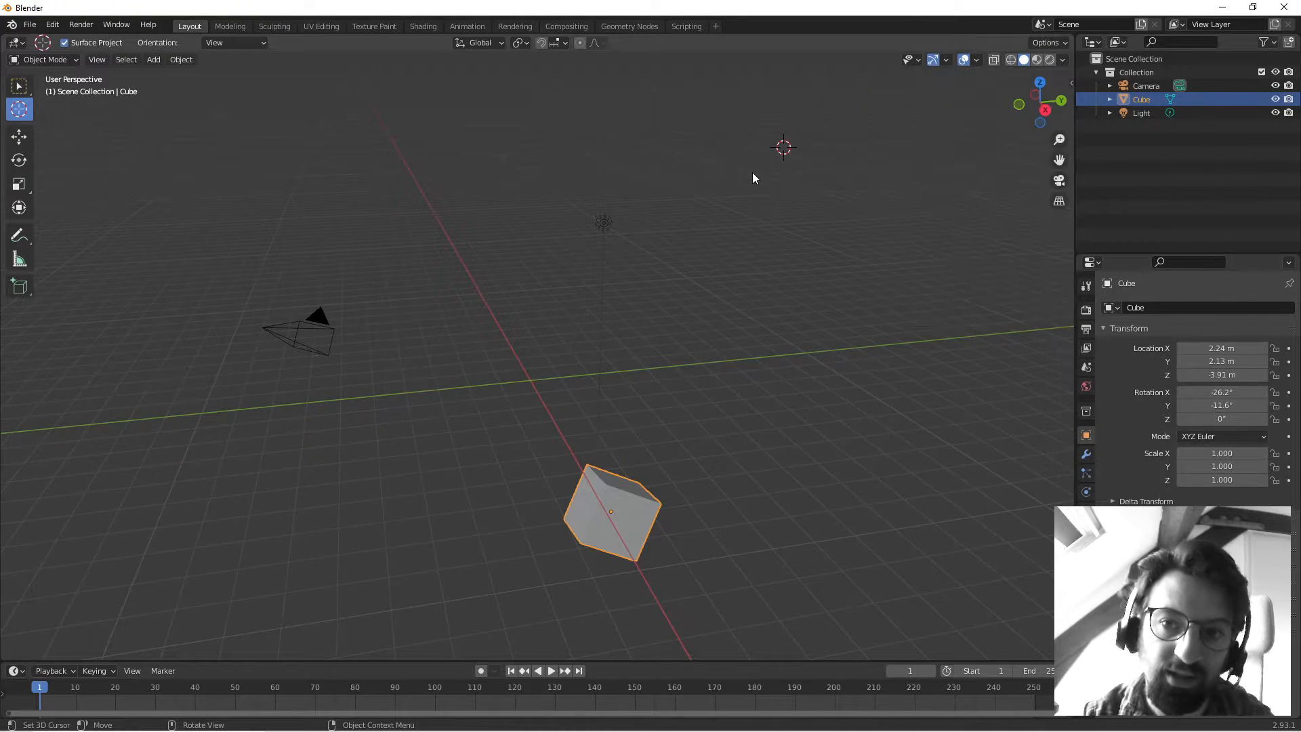
# Return the 3D cursor to the world origin with location 0 m and rotation 0° on all axes, and hide the sidebar.
pyautogui.click(1066, 142)
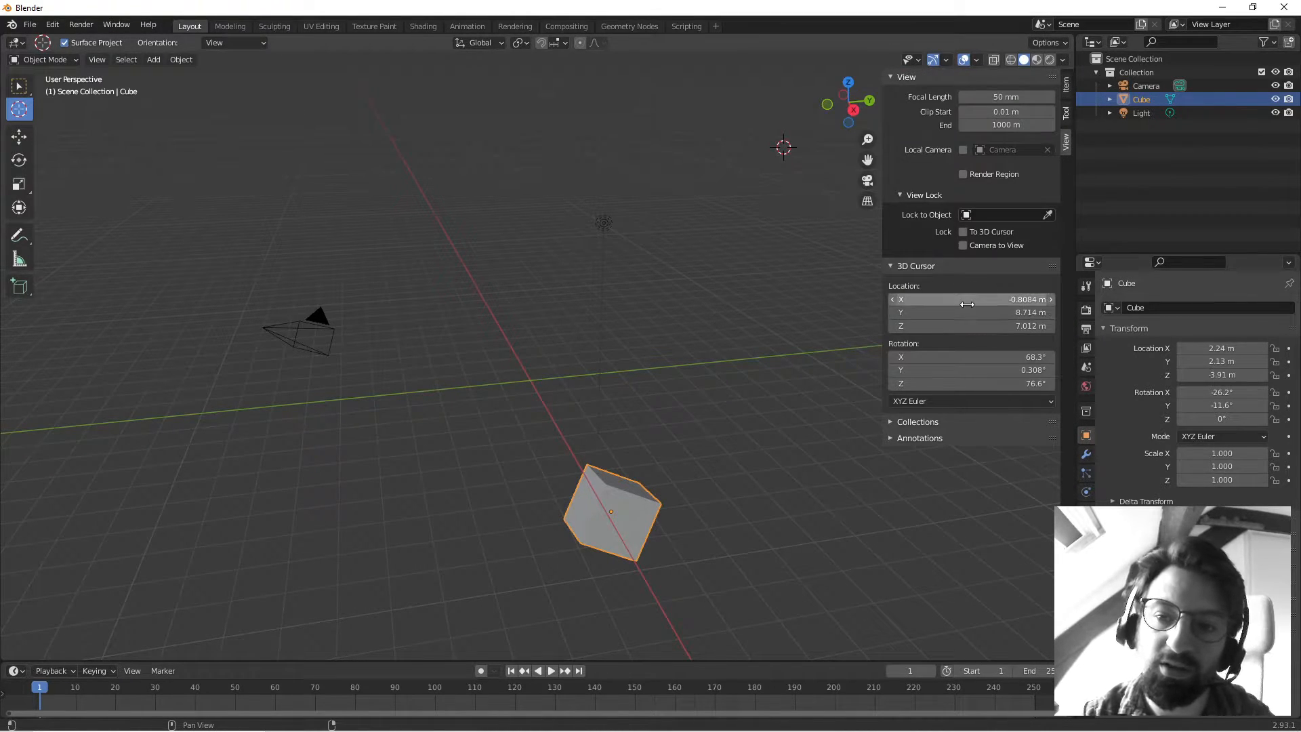
pyautogui.press('BackSpace')
pyautogui.press('BackSpace')
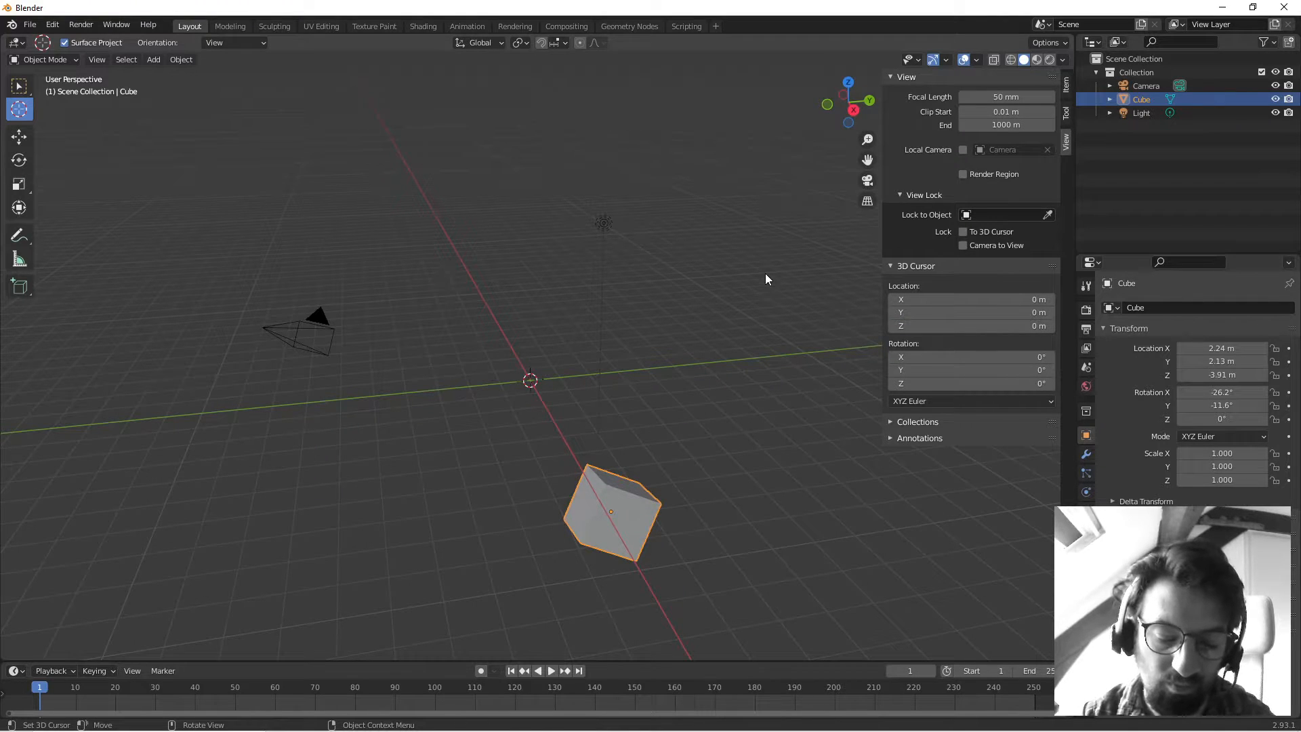
pyautogui.press('n')
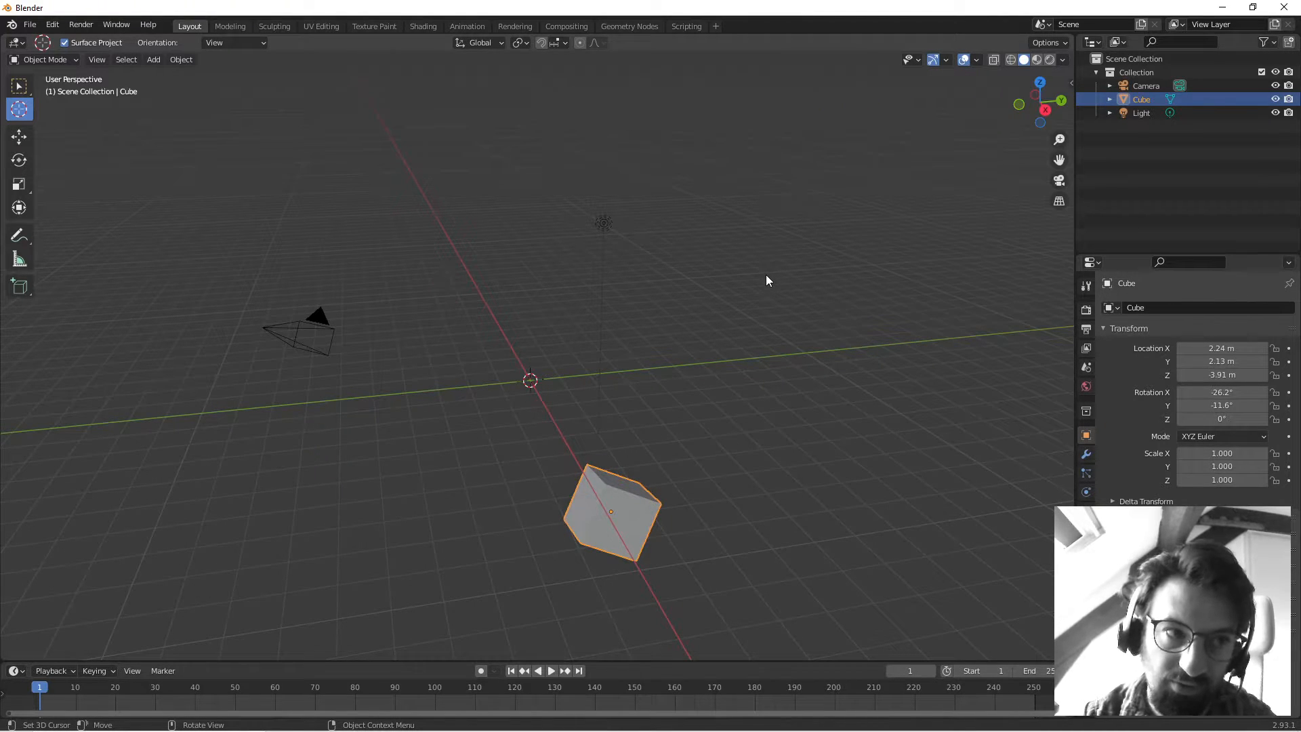
# Activate the Select Box tool, deselect and reselect the cube, and show the sidebar.
pyautogui.click(19, 85)
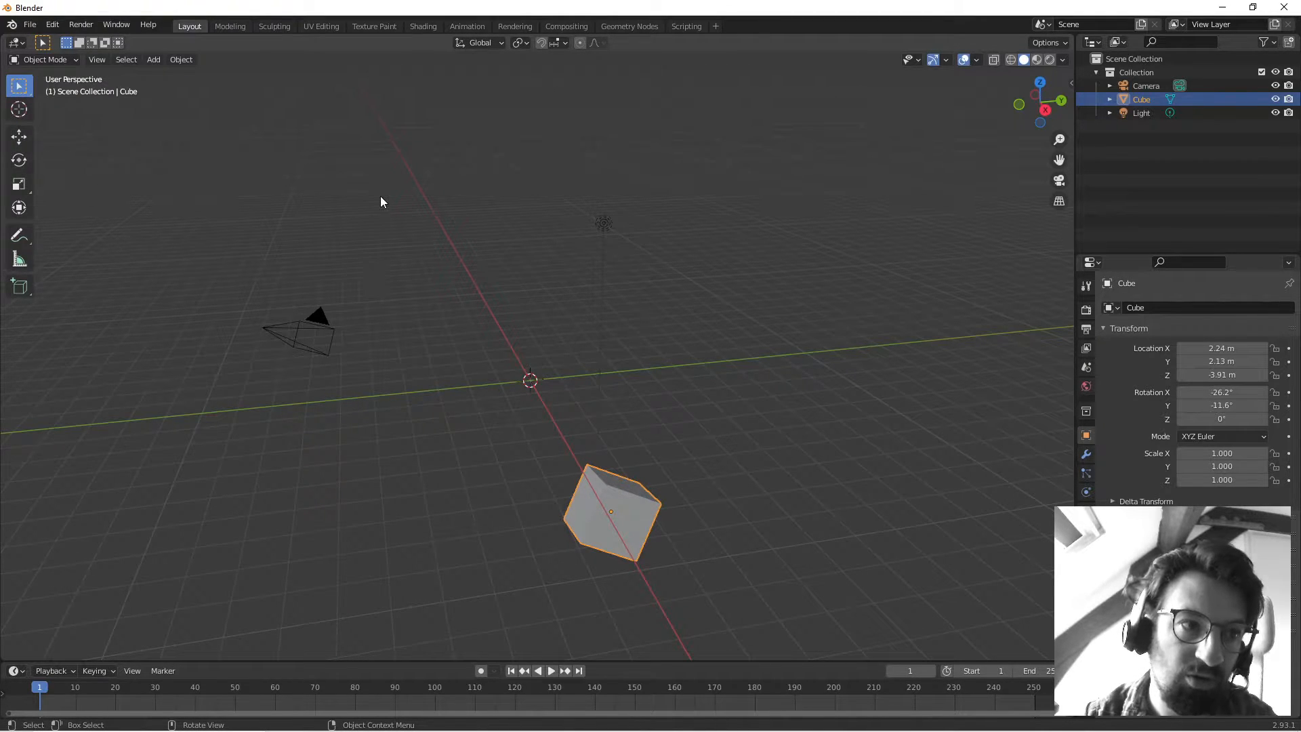
pyautogui.click(431, 199)
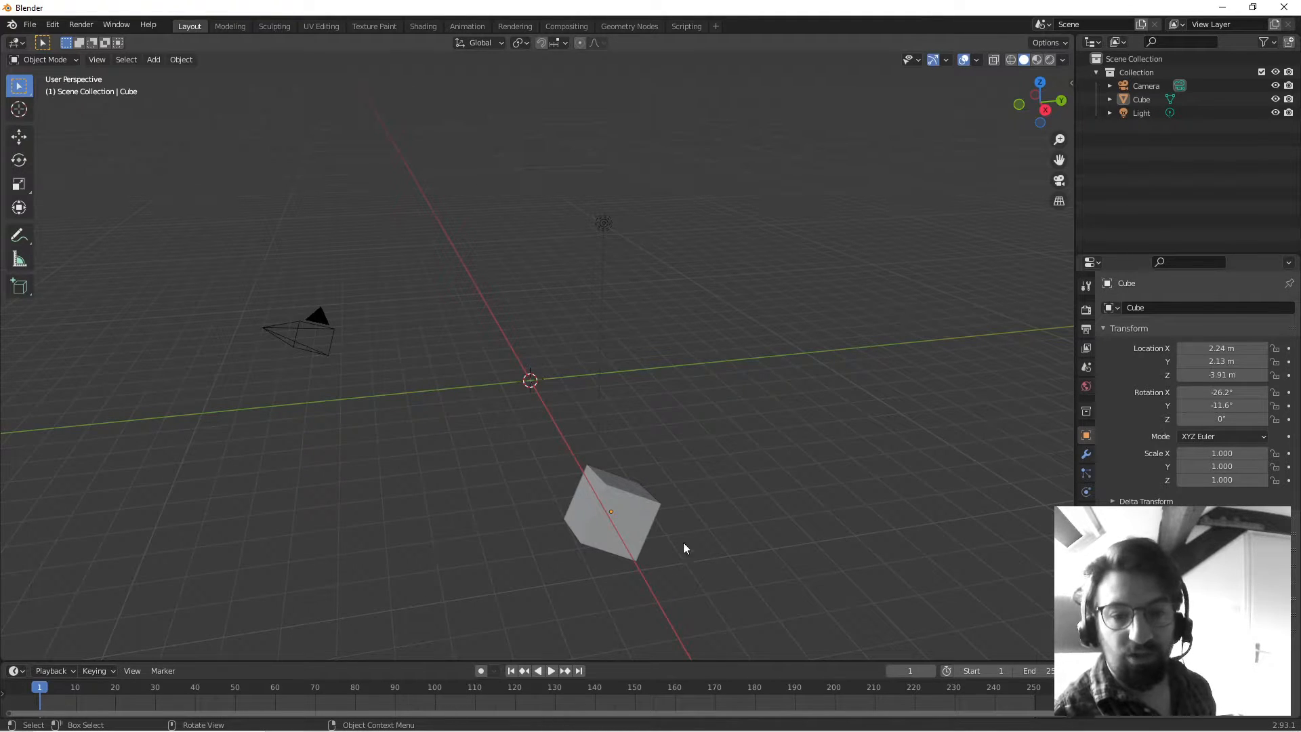
pyautogui.click(612, 503)
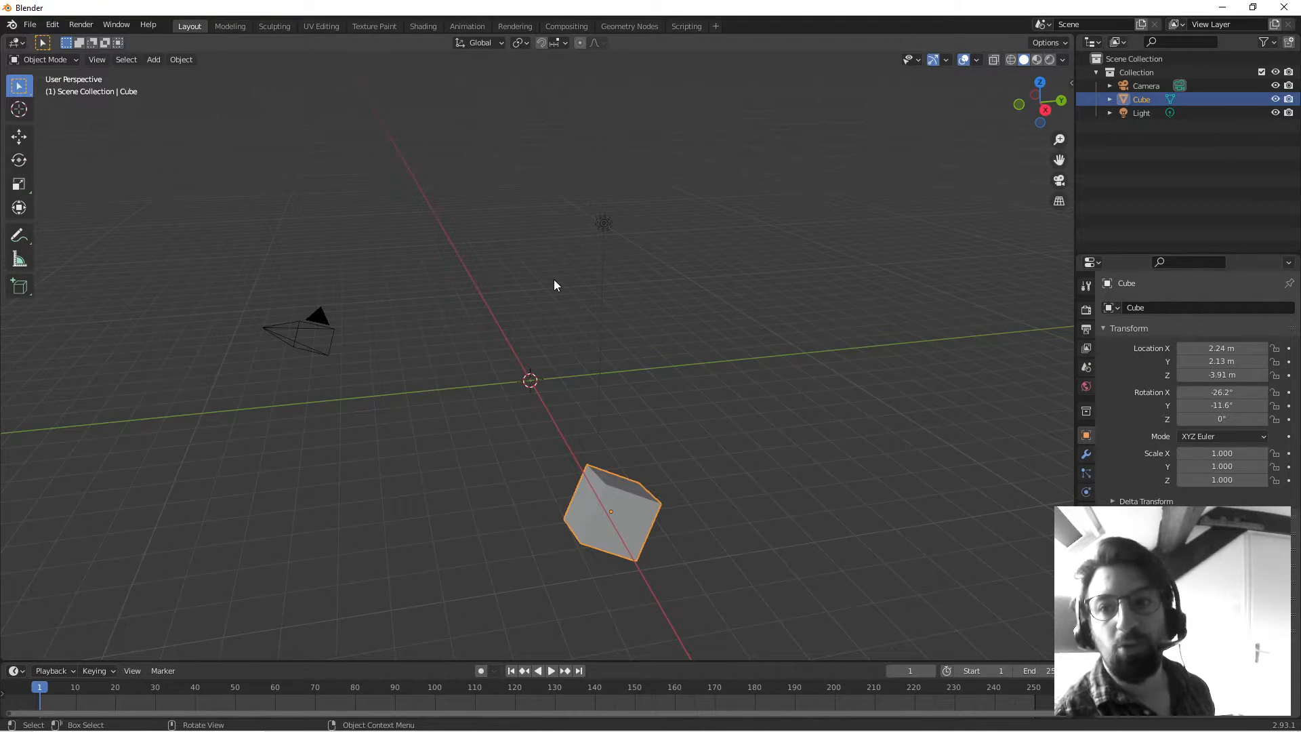
pyautogui.press('n')
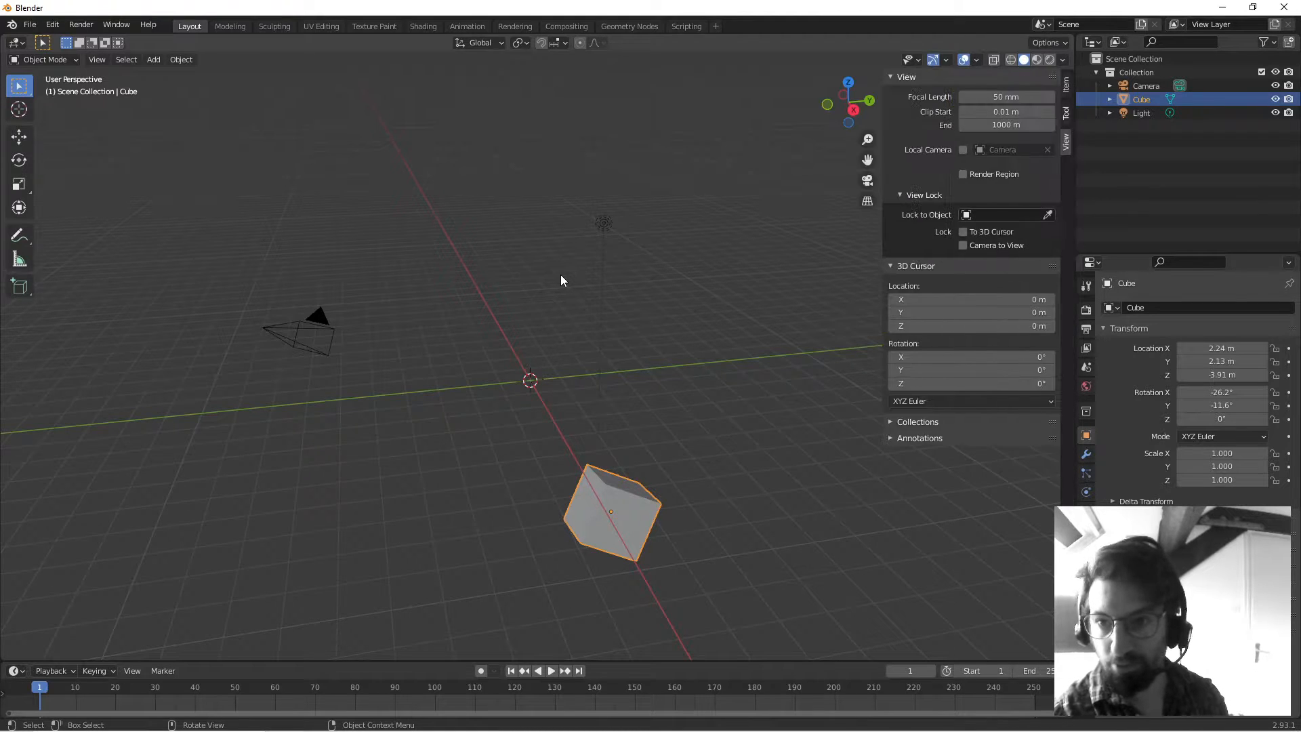
# Show the cube's transform values in the sidebar, activate the Move tool, and frame the view on the cube.
pyautogui.click(1064, 86)
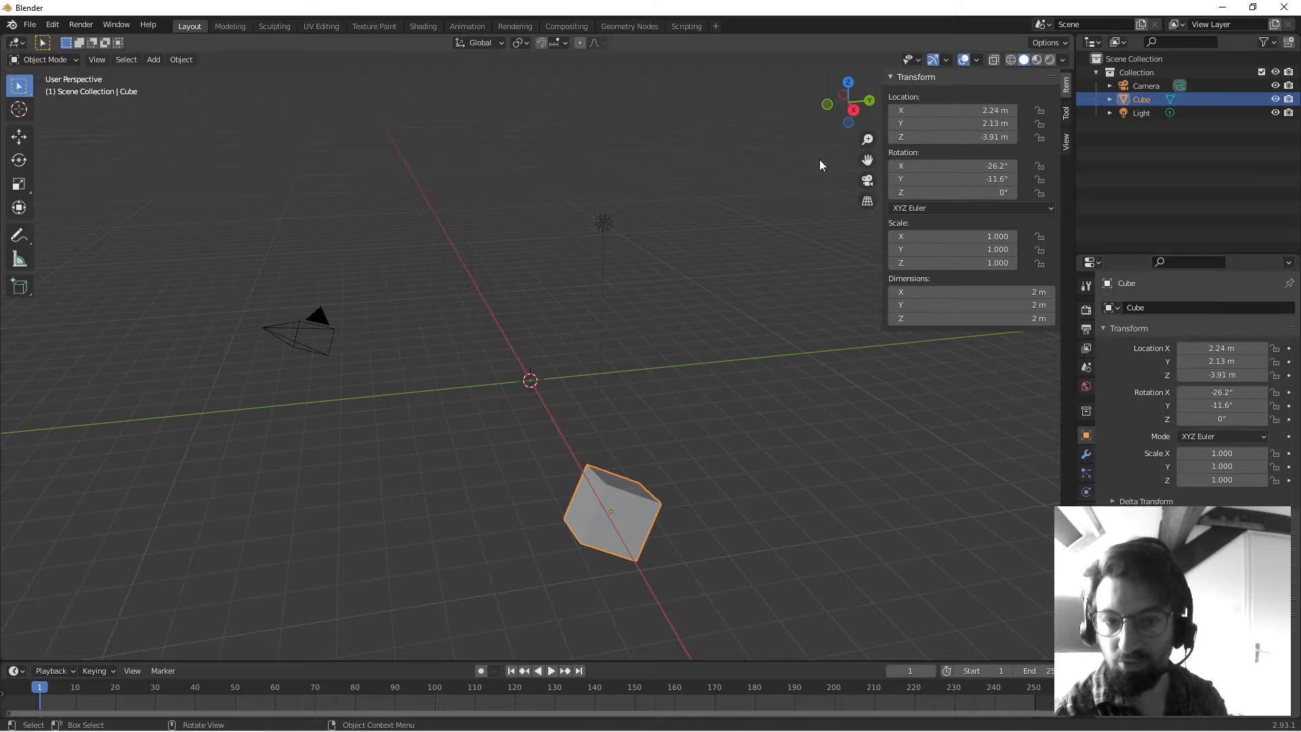
pyautogui.click(19, 137)
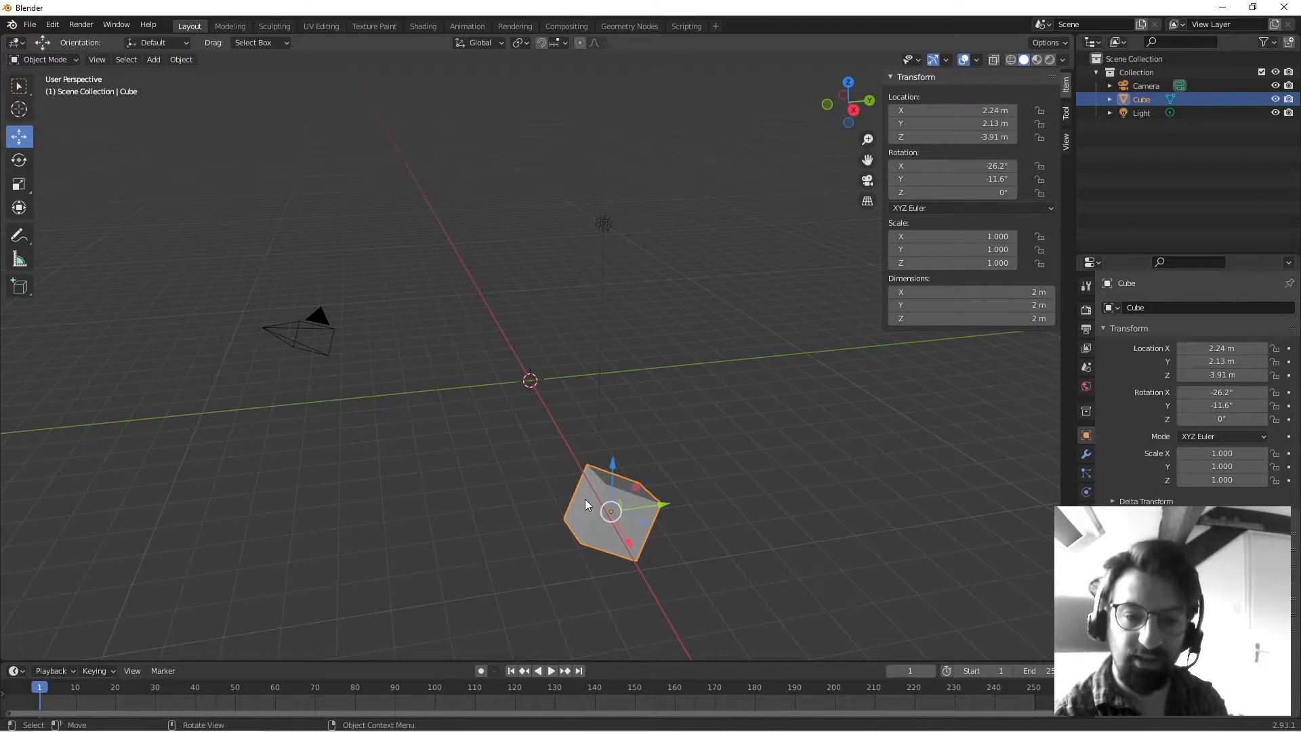
pyautogui.press('KP_Decimal')
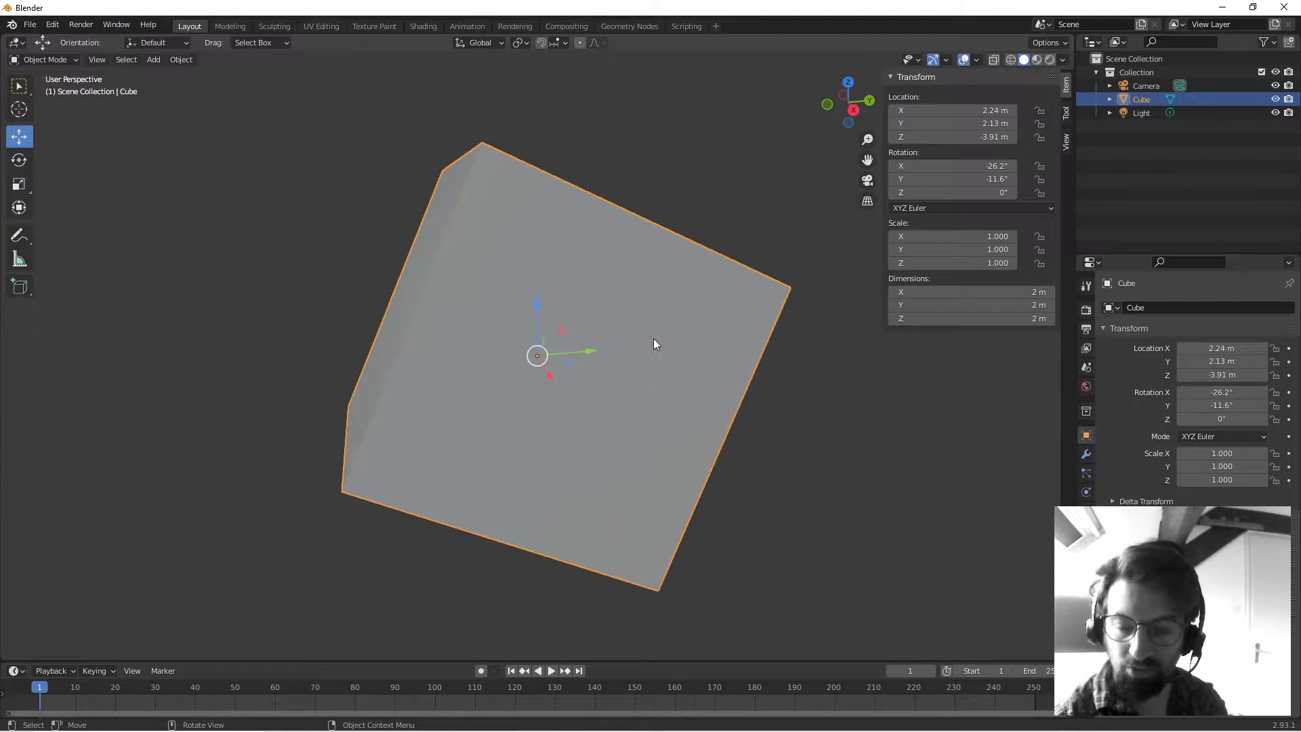
pyautogui.scroll(-5, 610, 319)
pyautogui.moveTo(554, 291); pyautogui.dragTo(617, 279, button='middle')
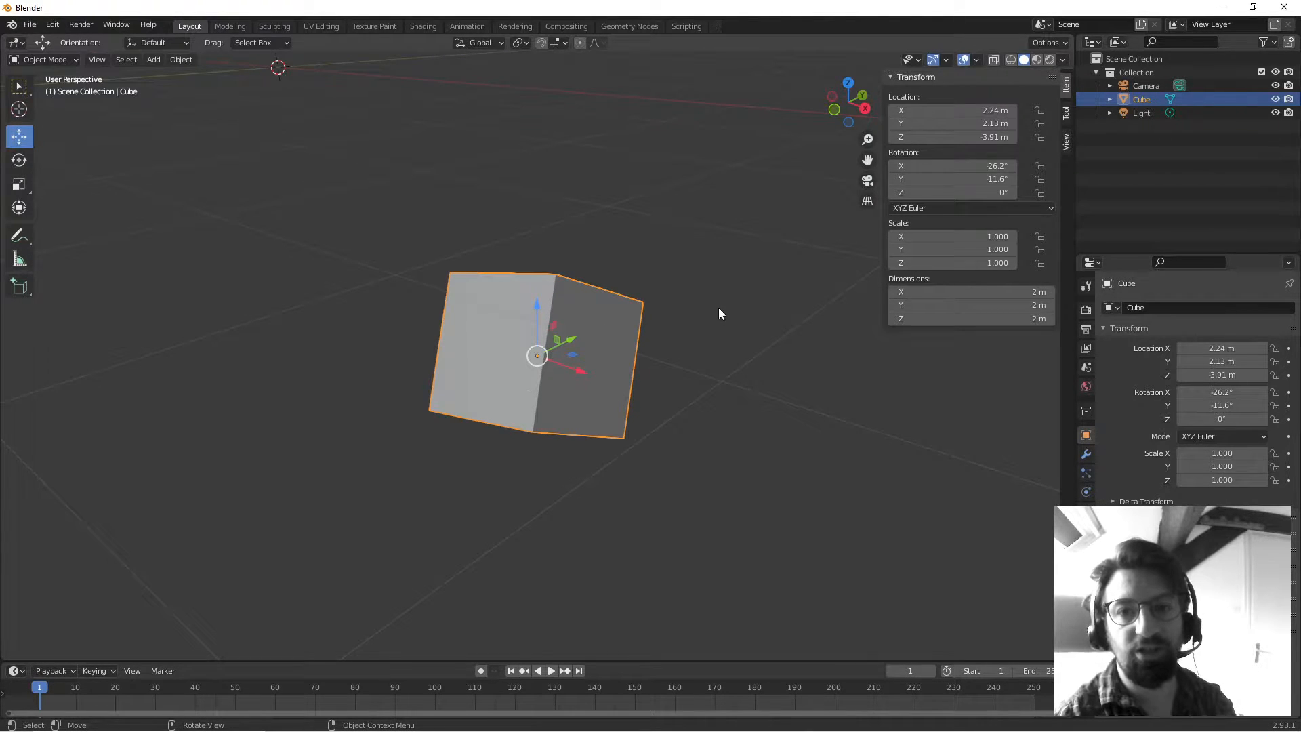
pyautogui.moveTo(719, 309); pyautogui.dragTo(579, 339, button='middle')
pyautogui.scroll(-6, 567, 345)
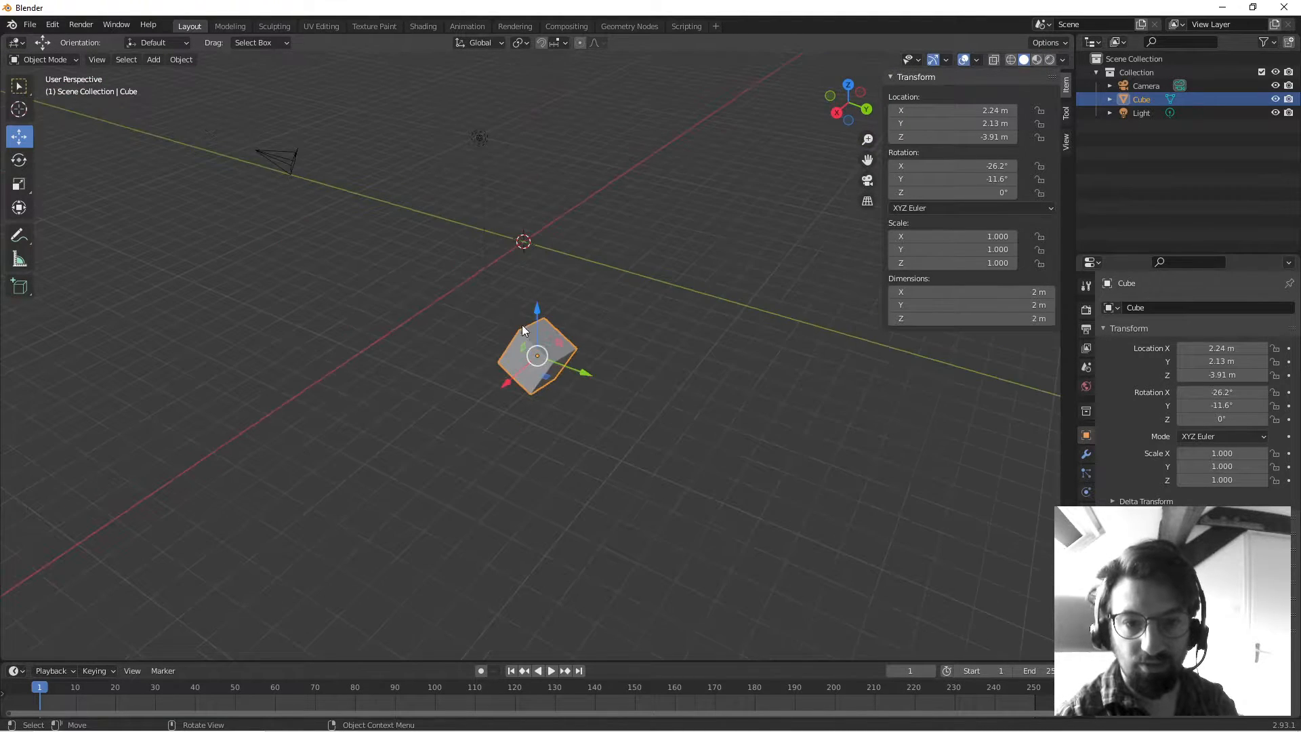
# Move the cube along its individual X, Y and Z axes to about X 2.42 m, Y 3.98 m, Z 3.90 m.
pyautogui.press('g')
pyautogui.press('x')
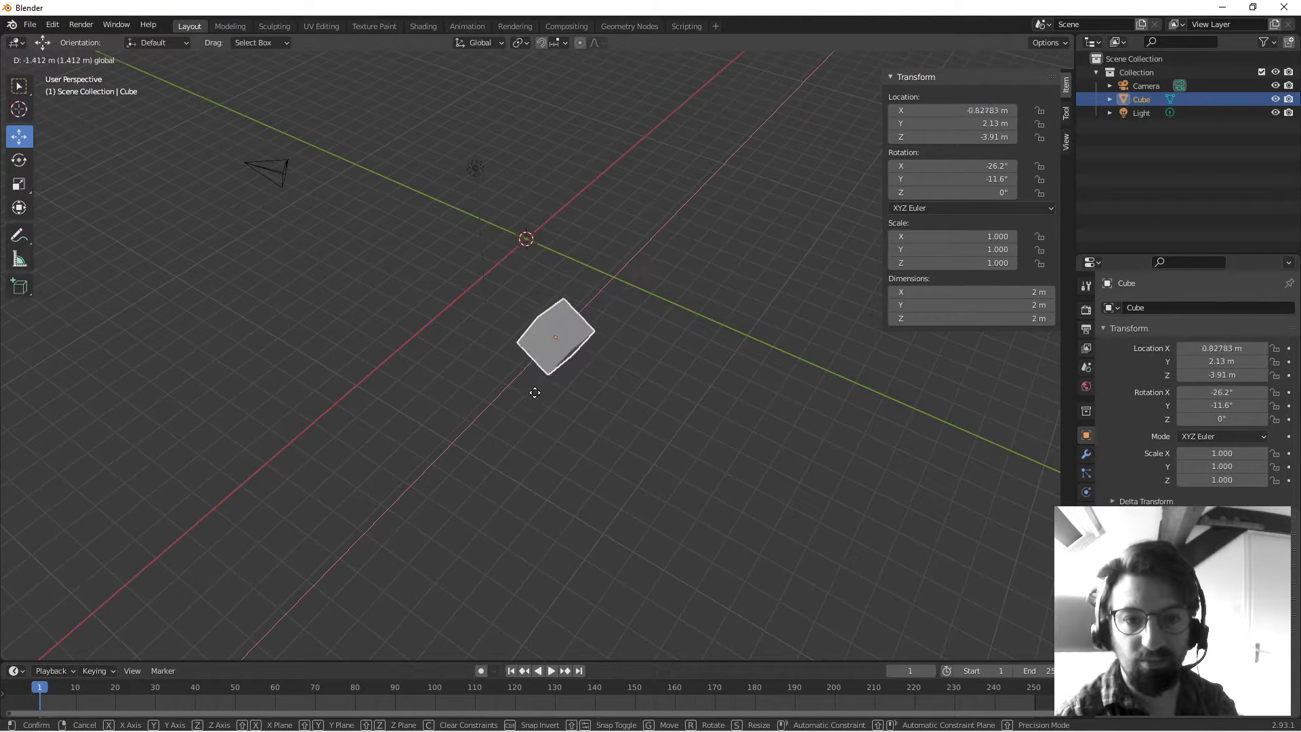
pyautogui.click(551, 407)
pyautogui.moveTo(561, 395)
pyautogui.mouseDown()
pyautogui.moveTo(706, 469)
pyautogui.moveTo(558, 394)
pyautogui.mouseUp()
pyautogui.moveTo(518, 331); pyautogui.dragTo(518, 182)
pyautogui.moveTo(474, 230); pyautogui.dragTo(582, 217, button='middle')
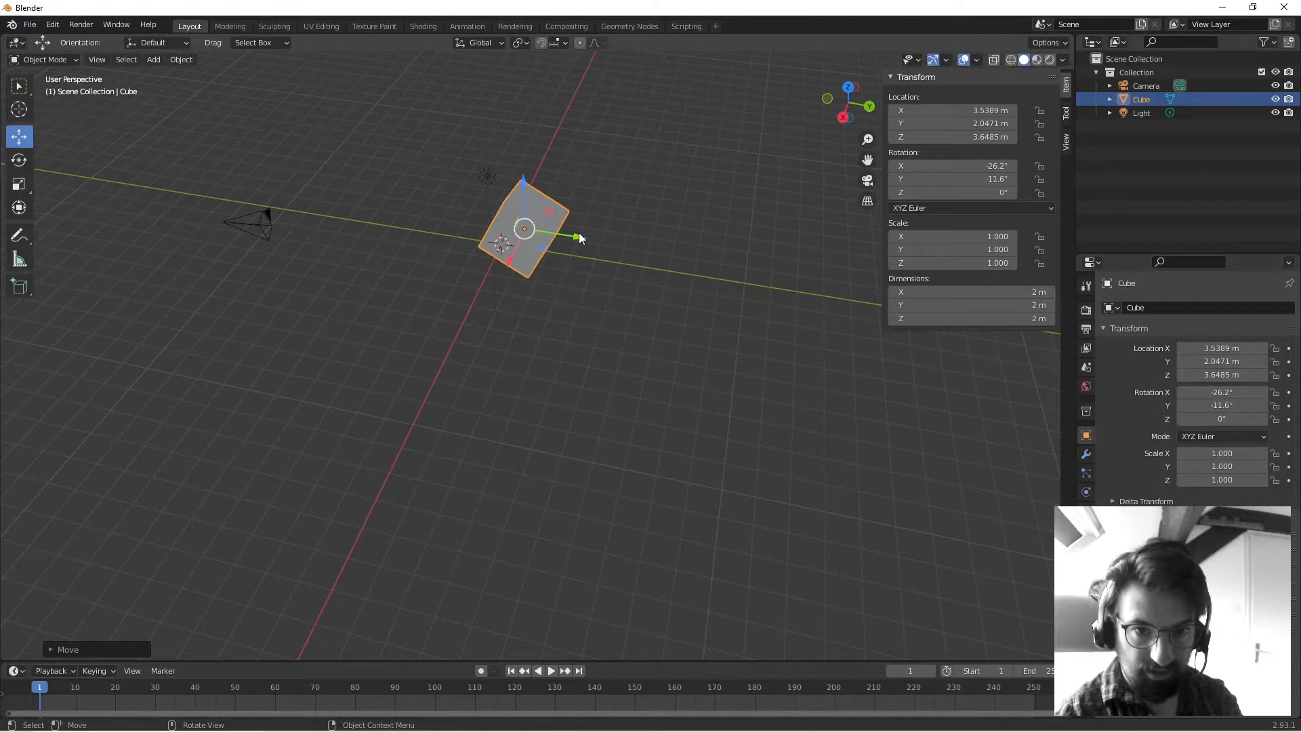
pyautogui.moveTo(579, 234); pyautogui.dragTo(602, 253)
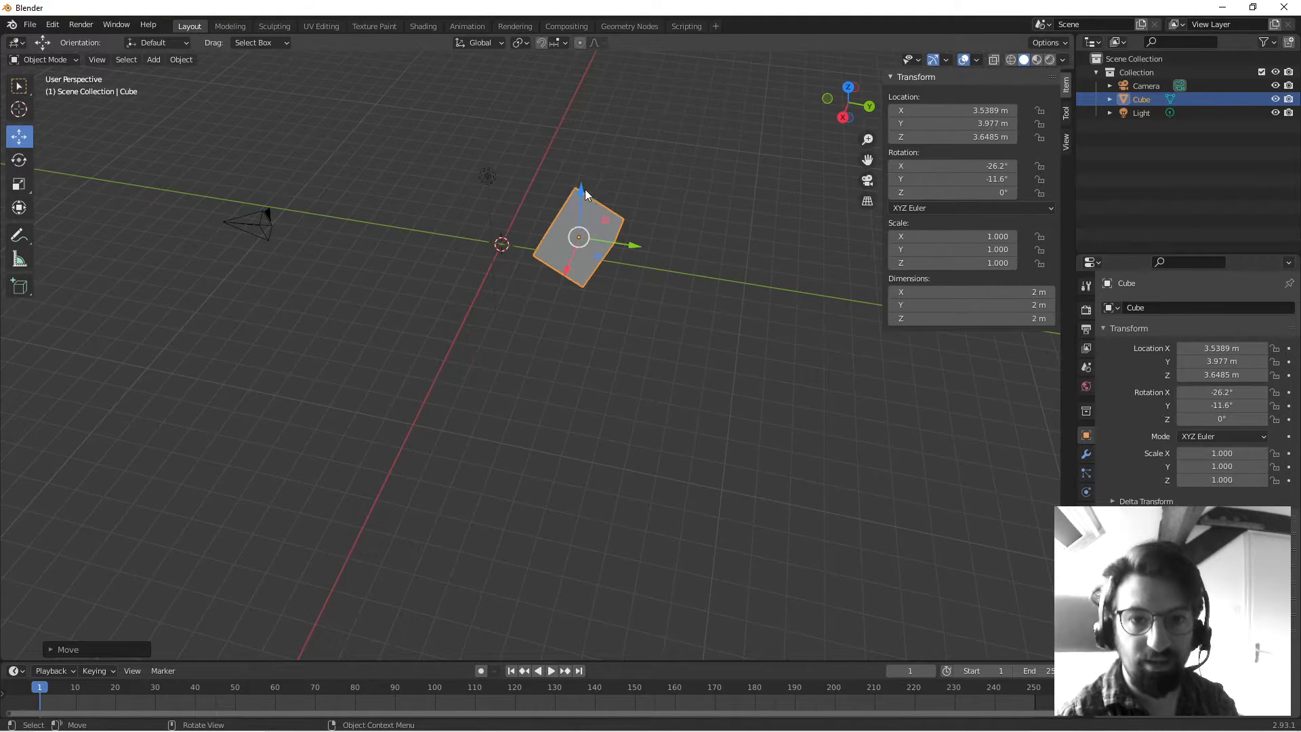
pyautogui.moveTo(581, 191)
pyautogui.mouseDown()
pyautogui.moveTo(579, 150)
pyautogui.moveTo(580, 183)
pyautogui.mouseUp()
pyautogui.moveTo(568, 265); pyautogui.dragTo(608, 274)
pyautogui.moveTo(608, 275)
pyautogui.mouseDown(button='middle')
pyautogui.moveTo(612, 299)
pyautogui.moveTo(606, 283)
pyautogui.mouseUp(button='middle')
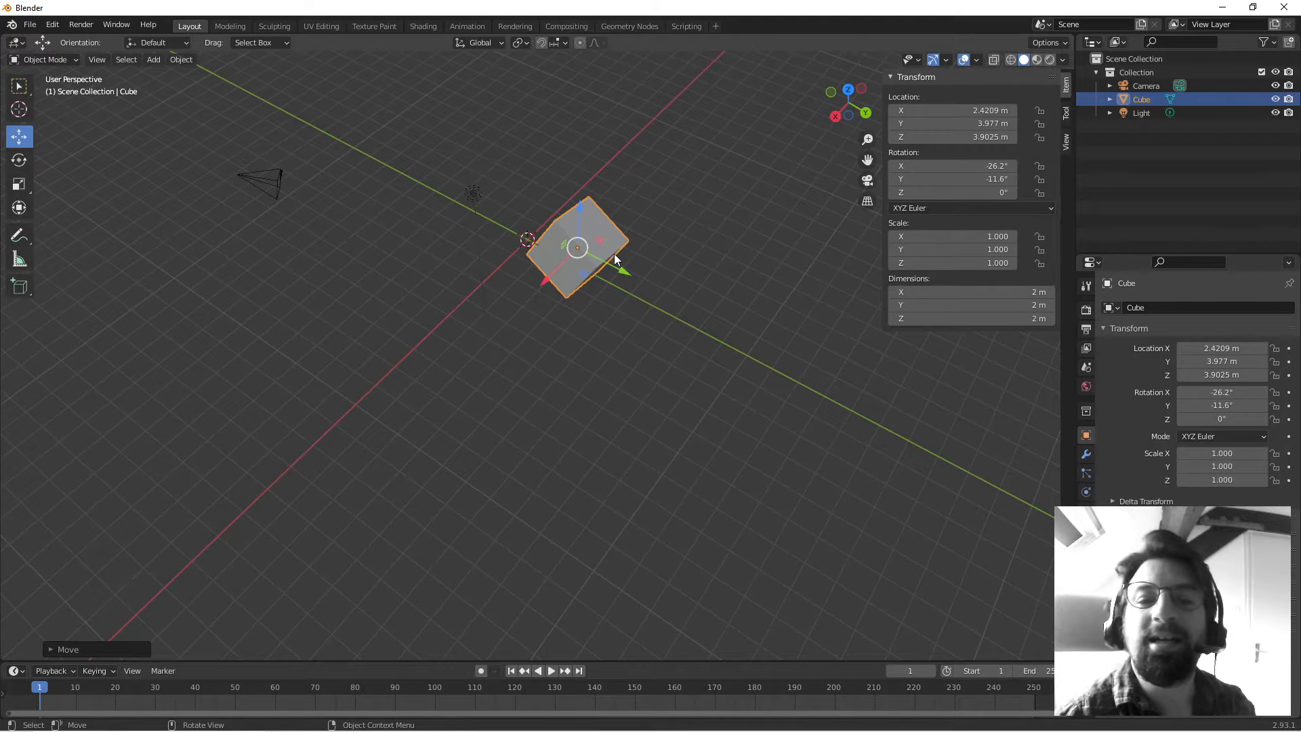
# Move the cube within the XY plane to about X 0.41 m, Y 2.94 m, keeping its height fixed.
pyautogui.scroll(4, 697, 262)
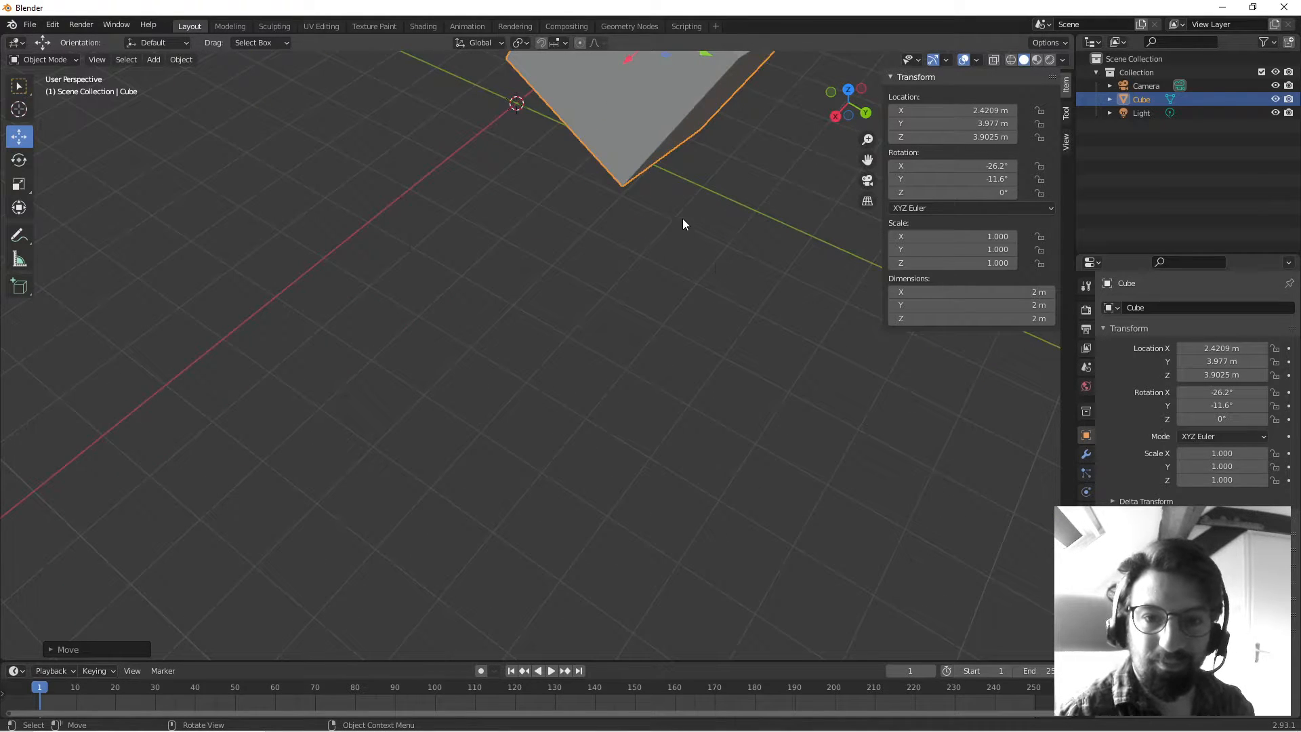
pyautogui.keyDown('shift'); pyautogui.moveTo(682, 218); pyautogui.dragTo(655, 333, button='middle'); pyautogui.keyUp('shift')
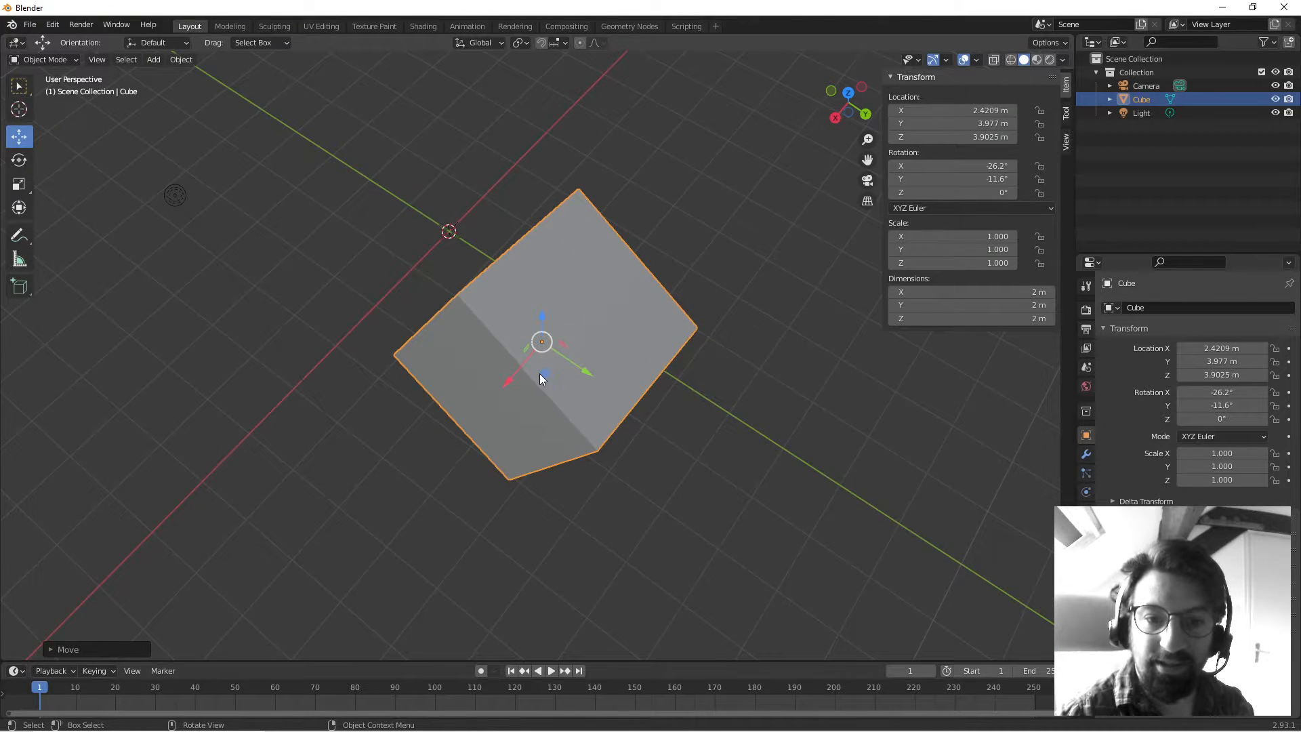
pyautogui.moveTo(547, 374); pyautogui.dragTo(577, 218)
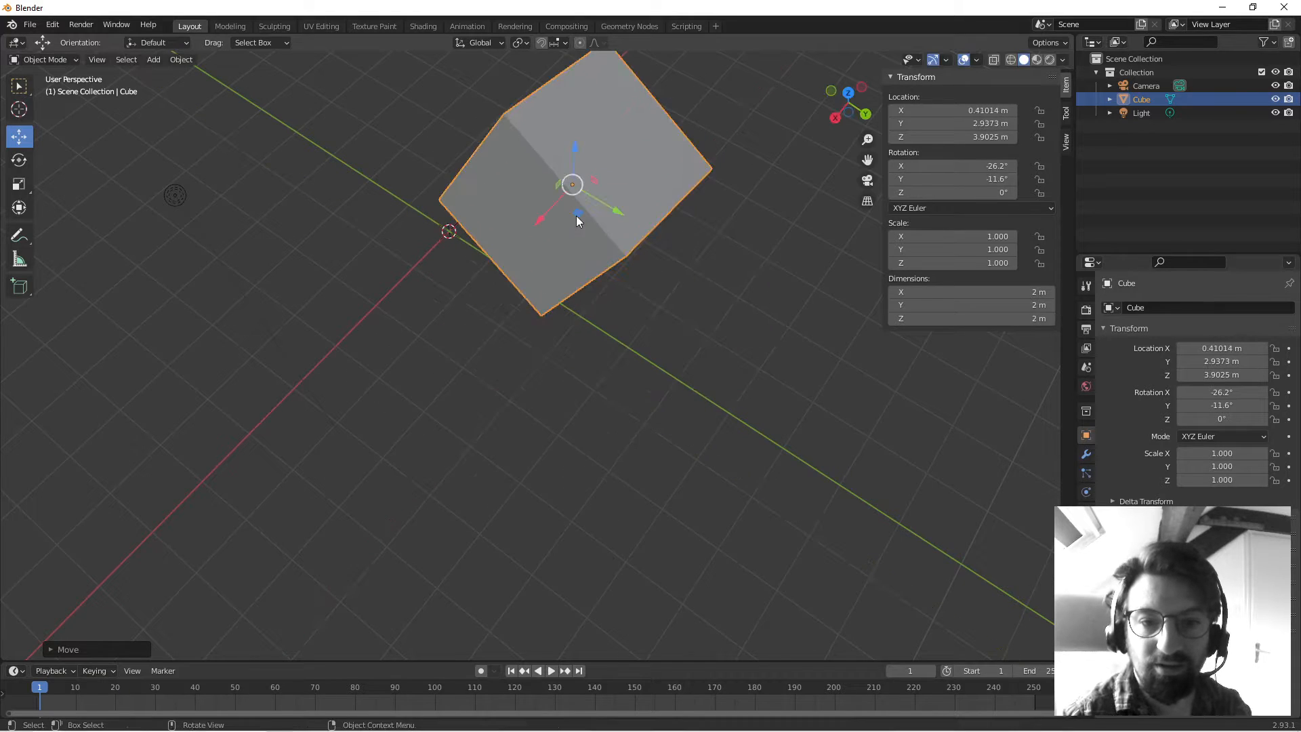
pyautogui.moveTo(608, 252); pyautogui.dragTo(528, 317, button='middle')
pyautogui.scroll(-3, 529, 308)
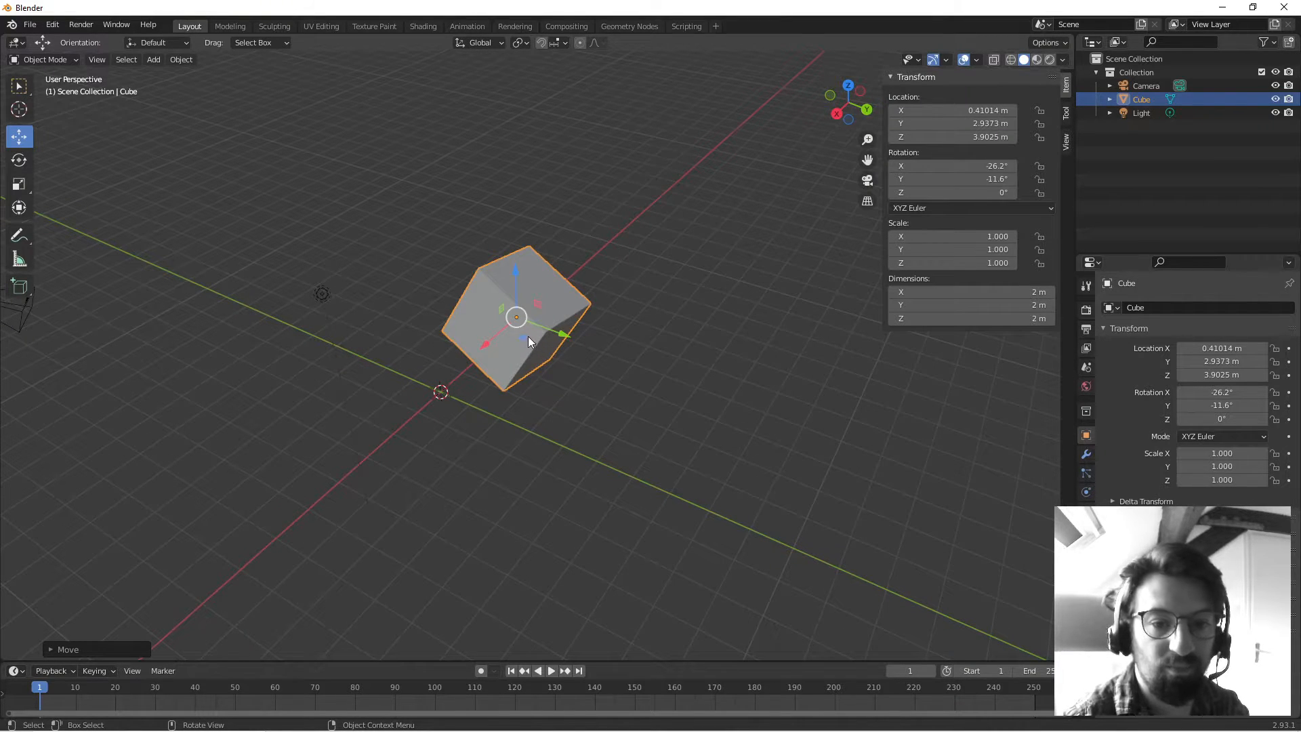
# Shift the cube within the XY plane again, and move it freely in the view plane to about X 0.81 m, Y 3.95 m, Z 6.06 m.
pyautogui.moveTo(528, 336); pyautogui.dragTo(571, 406, button='middle')
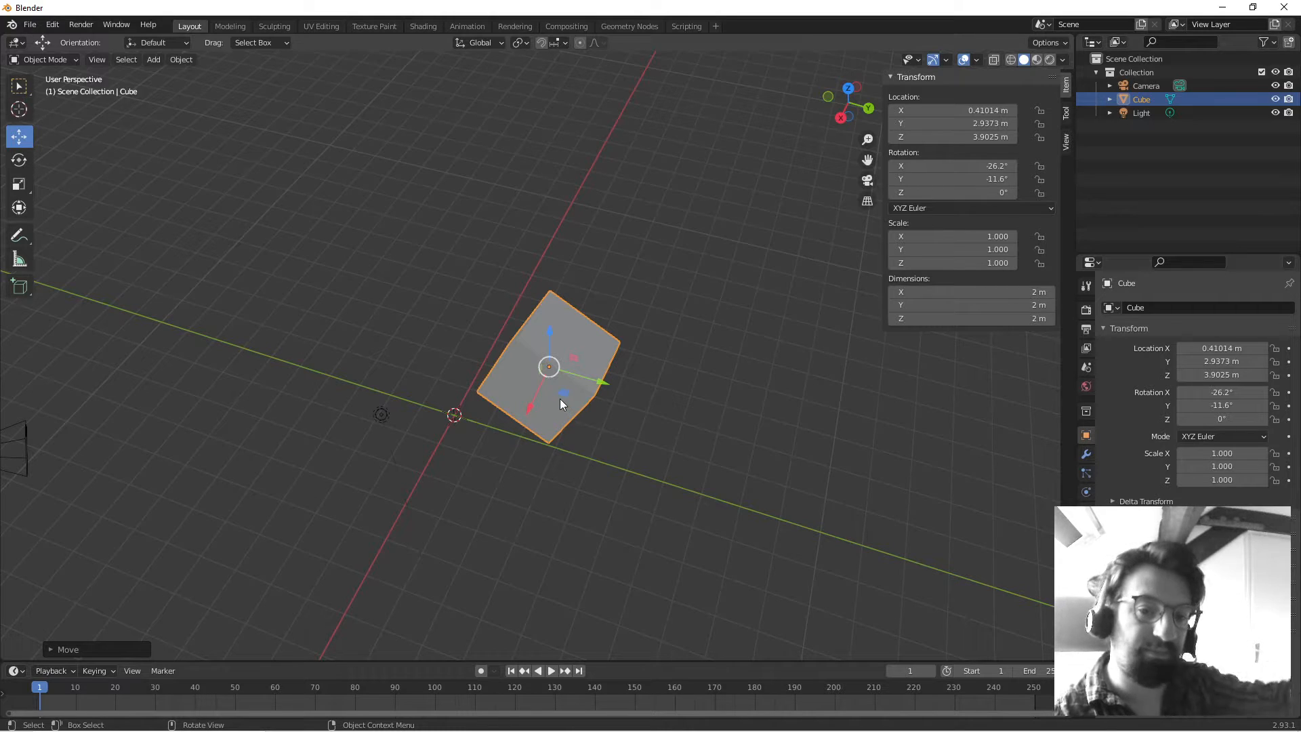
pyautogui.moveTo(565, 393); pyautogui.dragTo(626, 366)
pyautogui.moveTo(525, 447); pyautogui.dragTo(494, 400, button='middle')
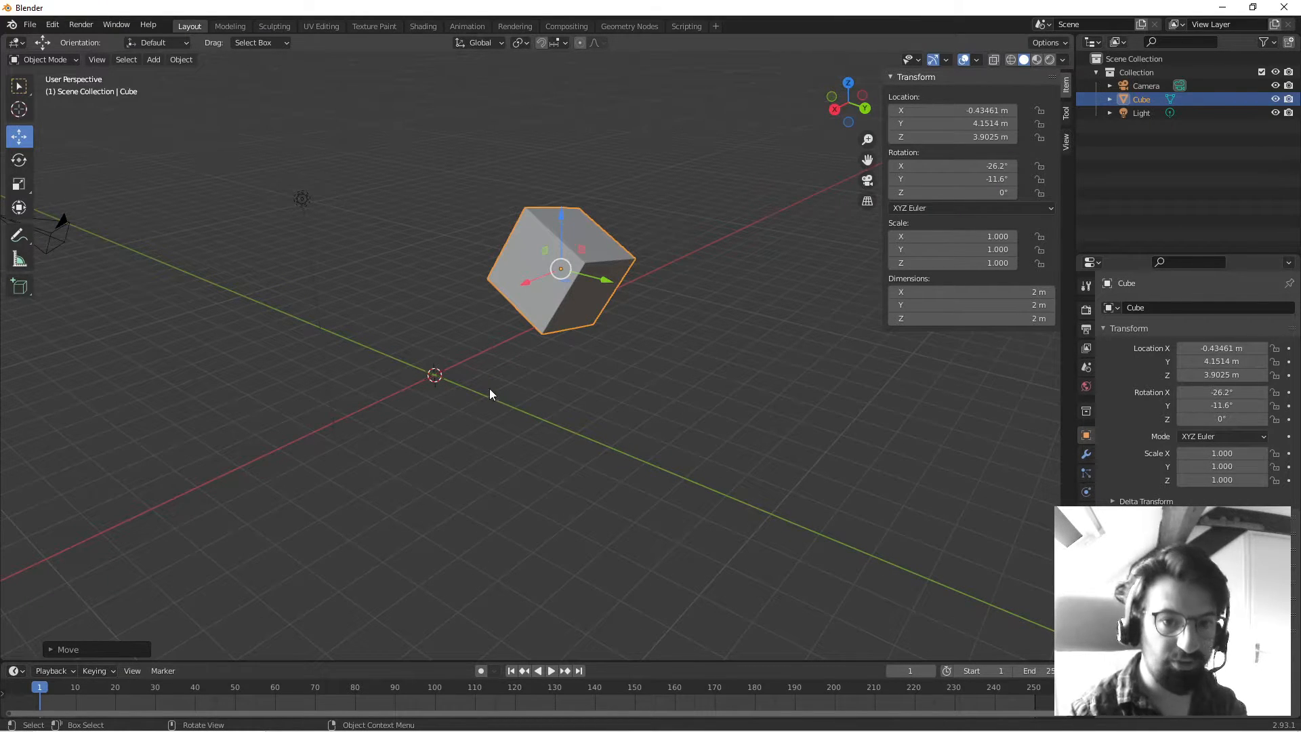
pyautogui.moveTo(489, 388); pyautogui.dragTo(495, 396, button='middle')
pyautogui.moveTo(563, 331)
pyautogui.mouseDown()
pyautogui.moveTo(481, 239)
pyautogui.moveTo(345, 349)
pyautogui.moveTo(678, 447)
pyautogui.moveTo(670, 211)
pyautogui.moveTo(436, 388)
pyautogui.moveTo(664, 292)
pyautogui.moveTo(426, 273)
pyautogui.moveTo(633, 350)
pyautogui.moveTo(459, 313)
pyautogui.moveTo(597, 360)
pyautogui.moveTo(593, 323)
pyautogui.moveTo(564, 329)
pyautogui.moveTo(558, 317)
pyautogui.mouseUp()
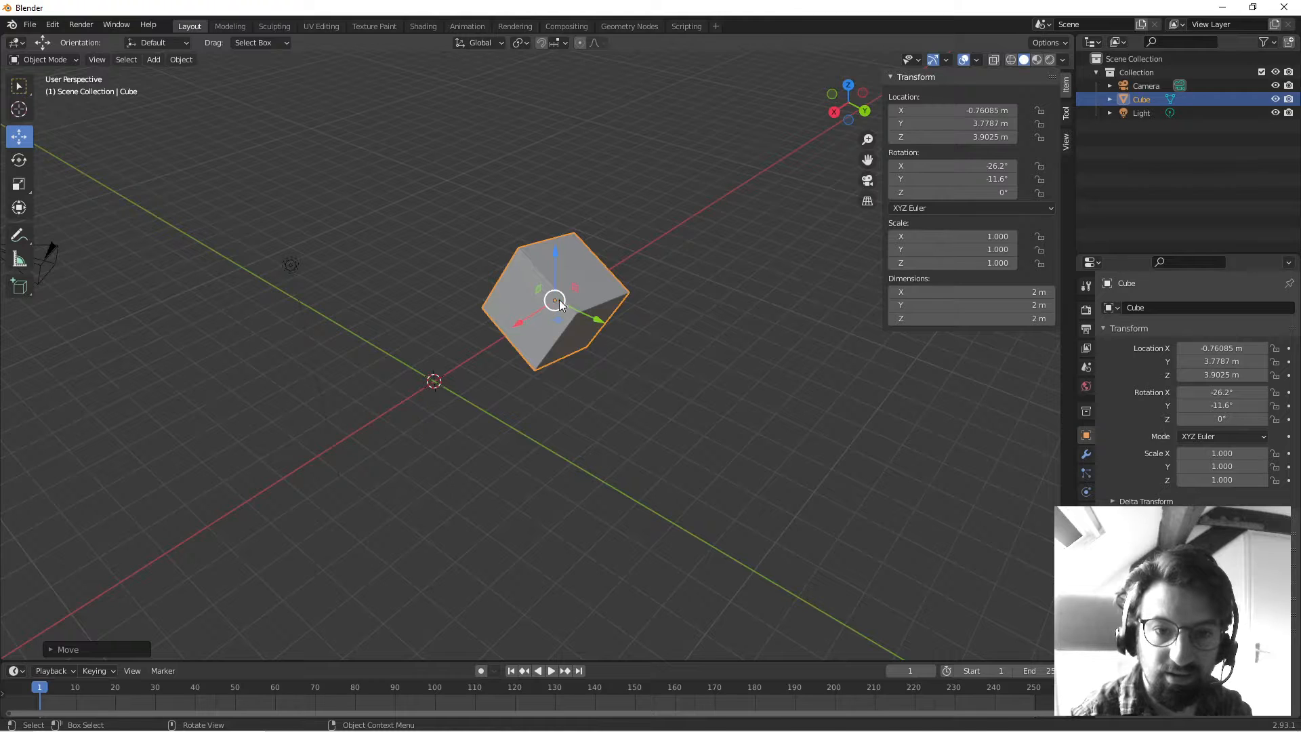
pyautogui.moveTo(559, 305); pyautogui.dragTo(481, 233)
pyautogui.moveTo(287, 236); pyautogui.dragTo(244, 233, button='middle')
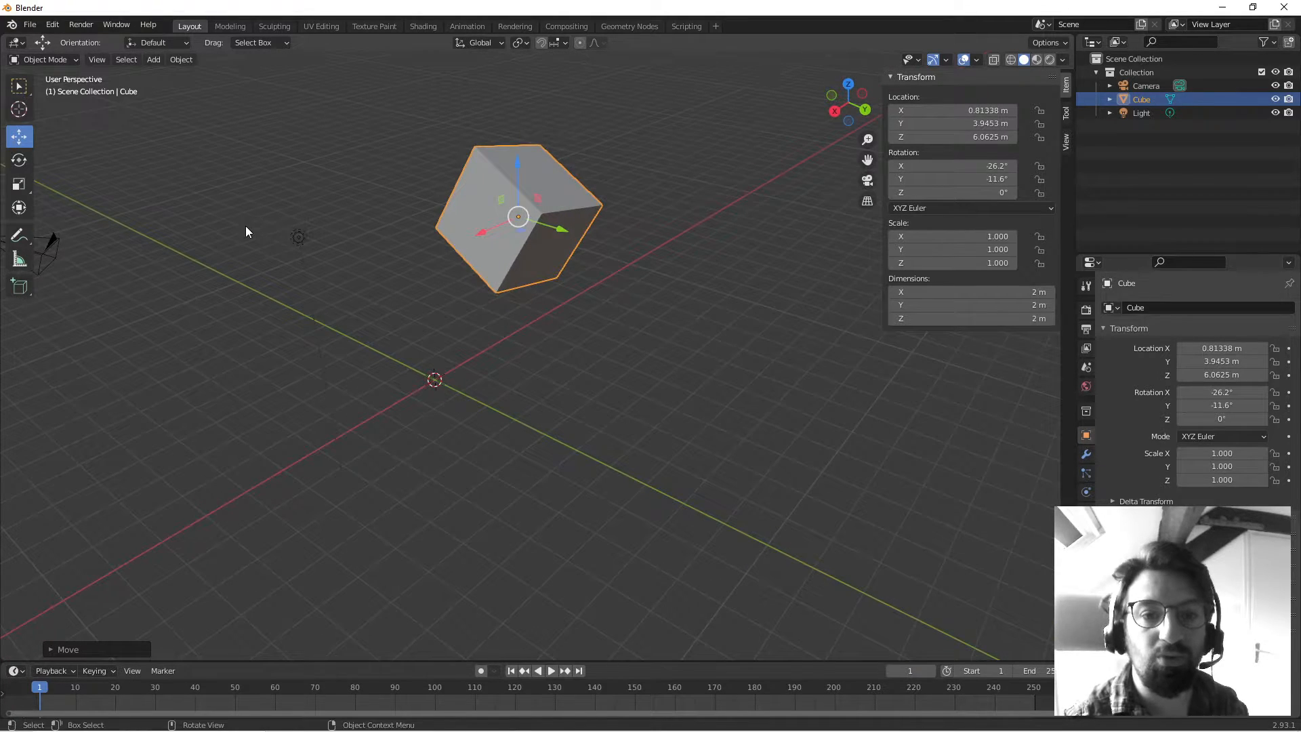
# Activate the Rotate tool and turn the cube around single axes and freely to about X -11.7°, Y 7.83°, Z 22.4°.
pyautogui.click(19, 161)
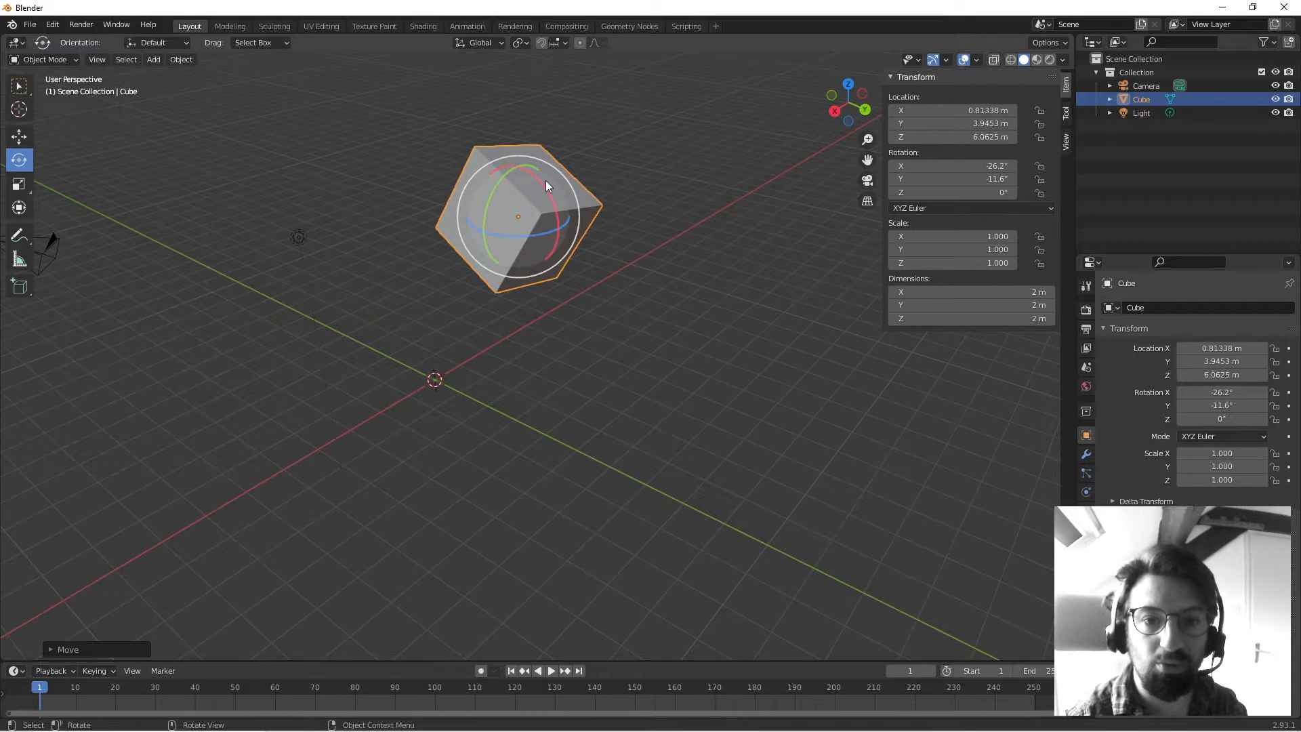
pyautogui.moveTo(542, 181); pyautogui.dragTo(510, 209)
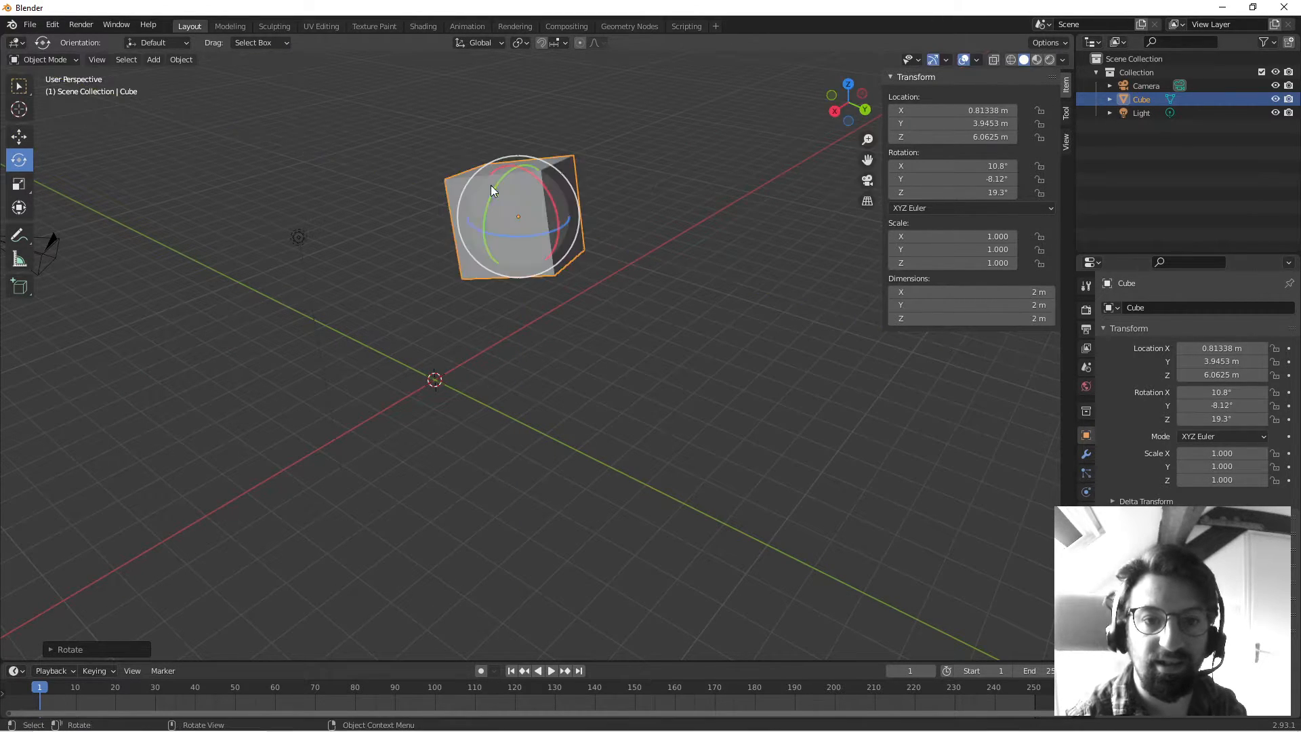
pyautogui.moveTo(563, 179)
pyautogui.mouseDown()
pyautogui.moveTo(577, 198)
pyautogui.moveTo(523, 157)
pyautogui.moveTo(596, 250)
pyautogui.moveTo(482, 262)
pyautogui.moveTo(567, 167)
pyautogui.mouseUp()
pyautogui.moveTo(521, 213); pyautogui.dragTo(542, 230)
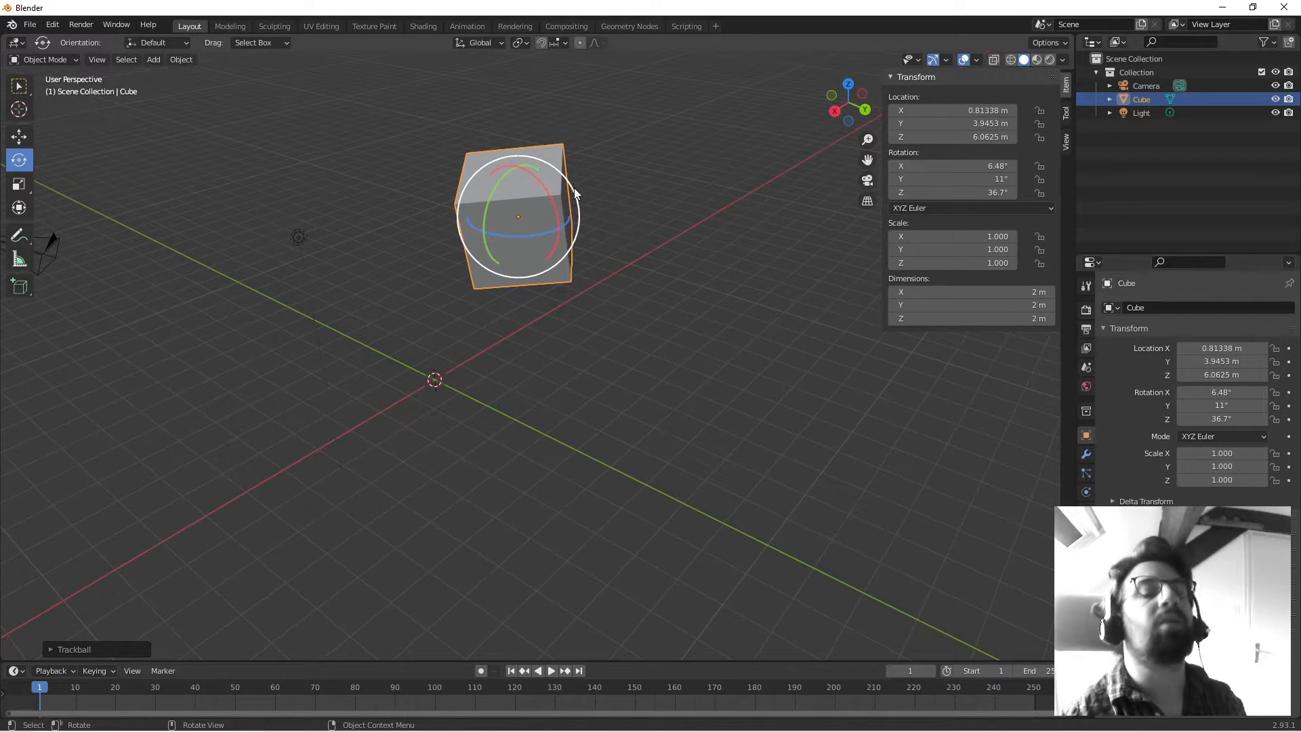
pyautogui.moveTo(555, 172)
pyautogui.mouseDown()
pyautogui.moveTo(499, 149)
pyautogui.moveTo(582, 220)
pyautogui.moveTo(568, 186)
pyautogui.mouseUp()
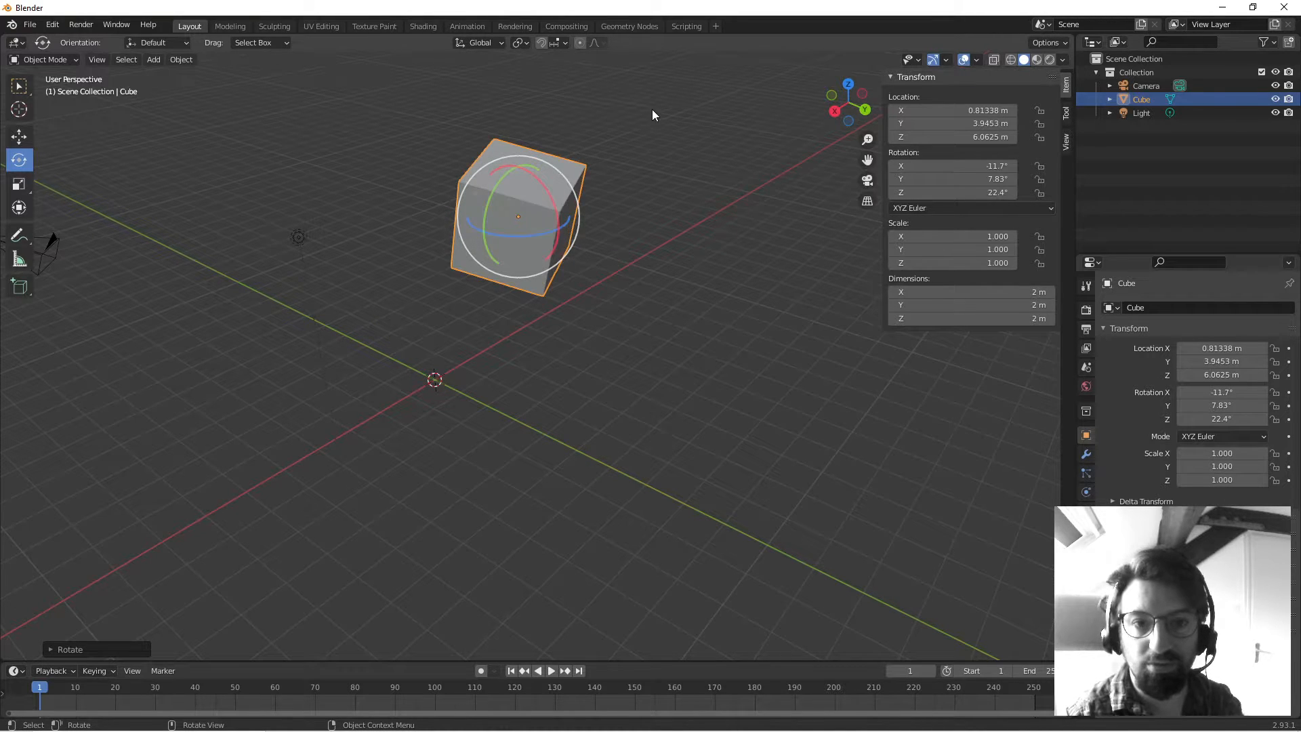
# Spin the cube freely with trackball rotation to about X -1085°, Y -14.6°, Z 1100°.
pyautogui.moveTo(649, 110); pyautogui.dragTo(594, 126)
pyautogui.click(511, 218)
pyautogui.moveTo(526, 205); pyautogui.dragTo(590, 139)
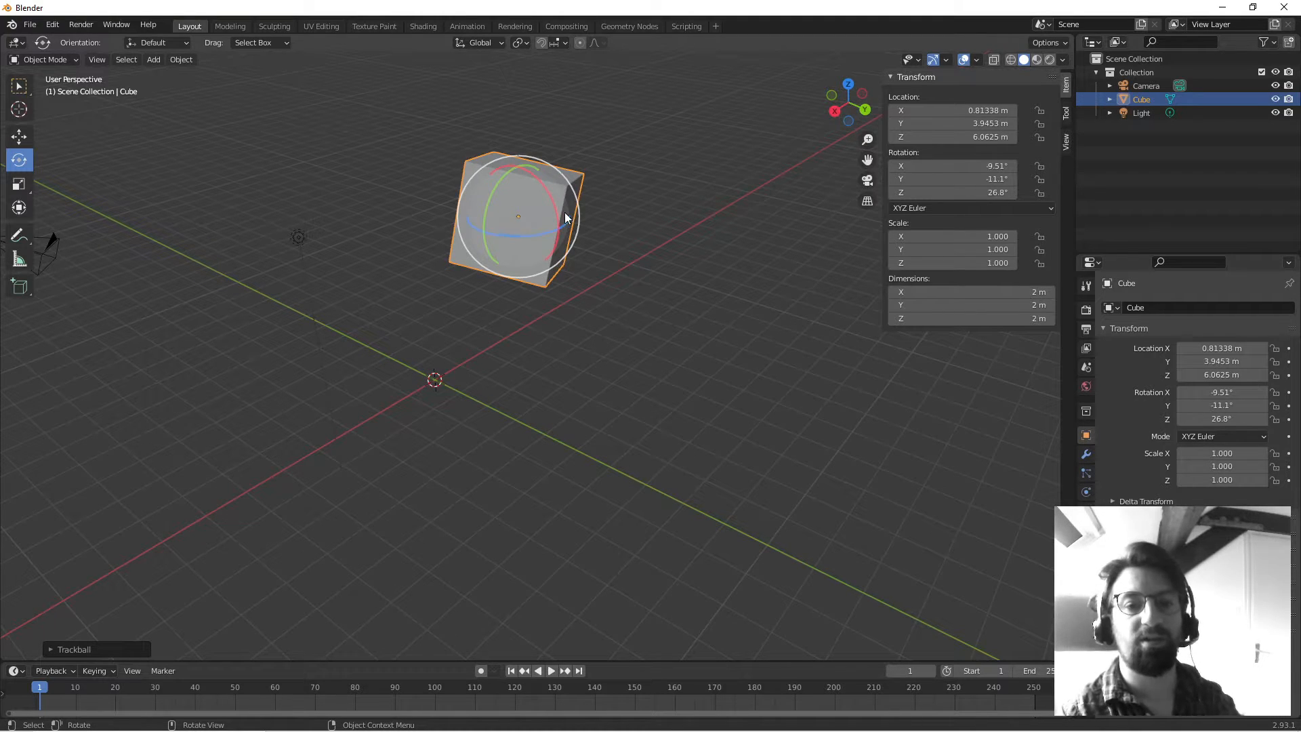
pyautogui.moveTo(543, 261); pyautogui.dragTo(338, 158)
pyautogui.moveTo(319, 110); pyautogui.dragTo(500, 294)
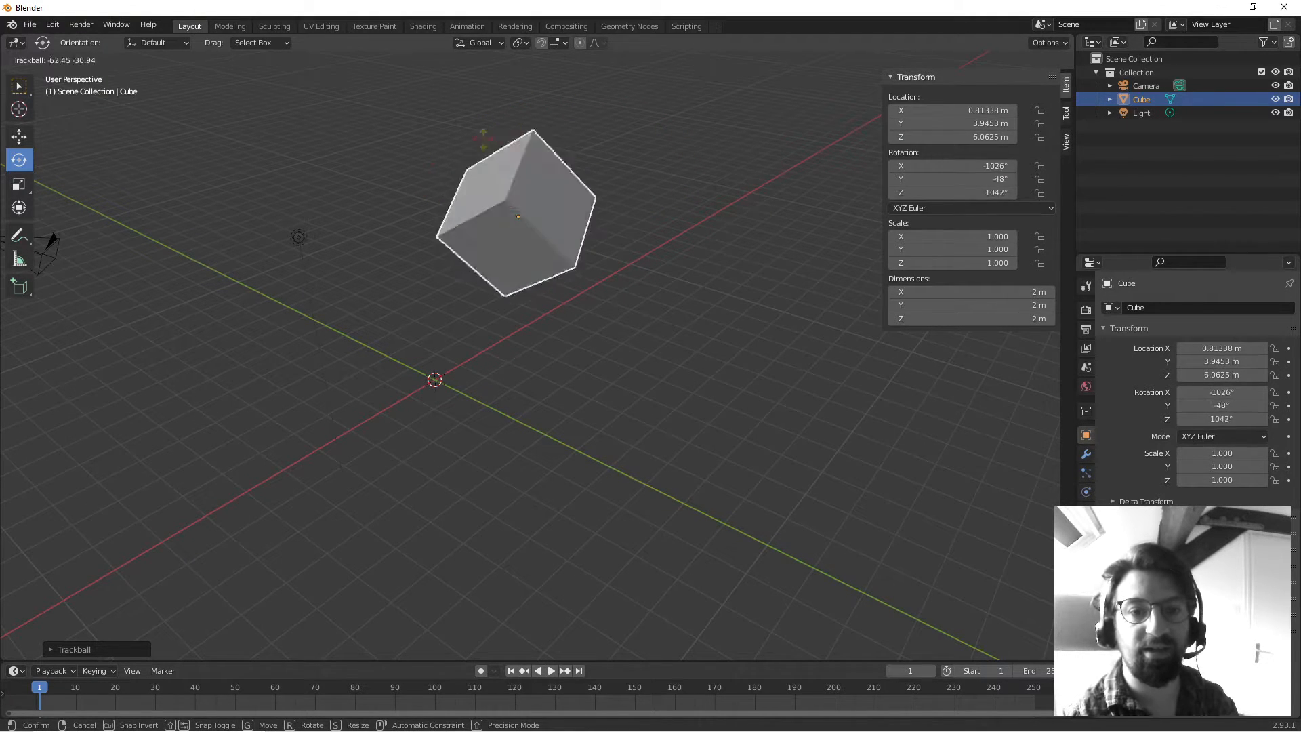
pyautogui.click(554, 205)
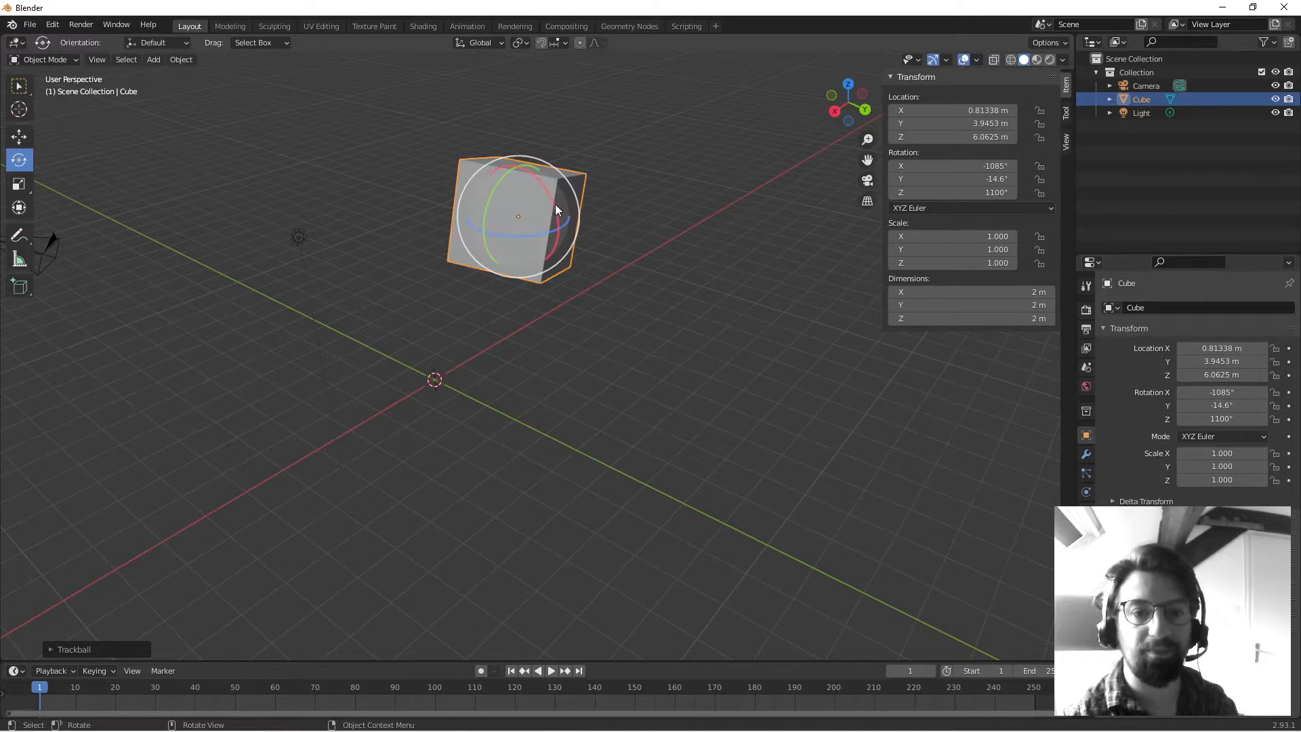
# Activate the Scale tool and stretch the cube to a scale of about X 0.850, Y 1.789, Z 0.802.
pyautogui.click(20, 184)
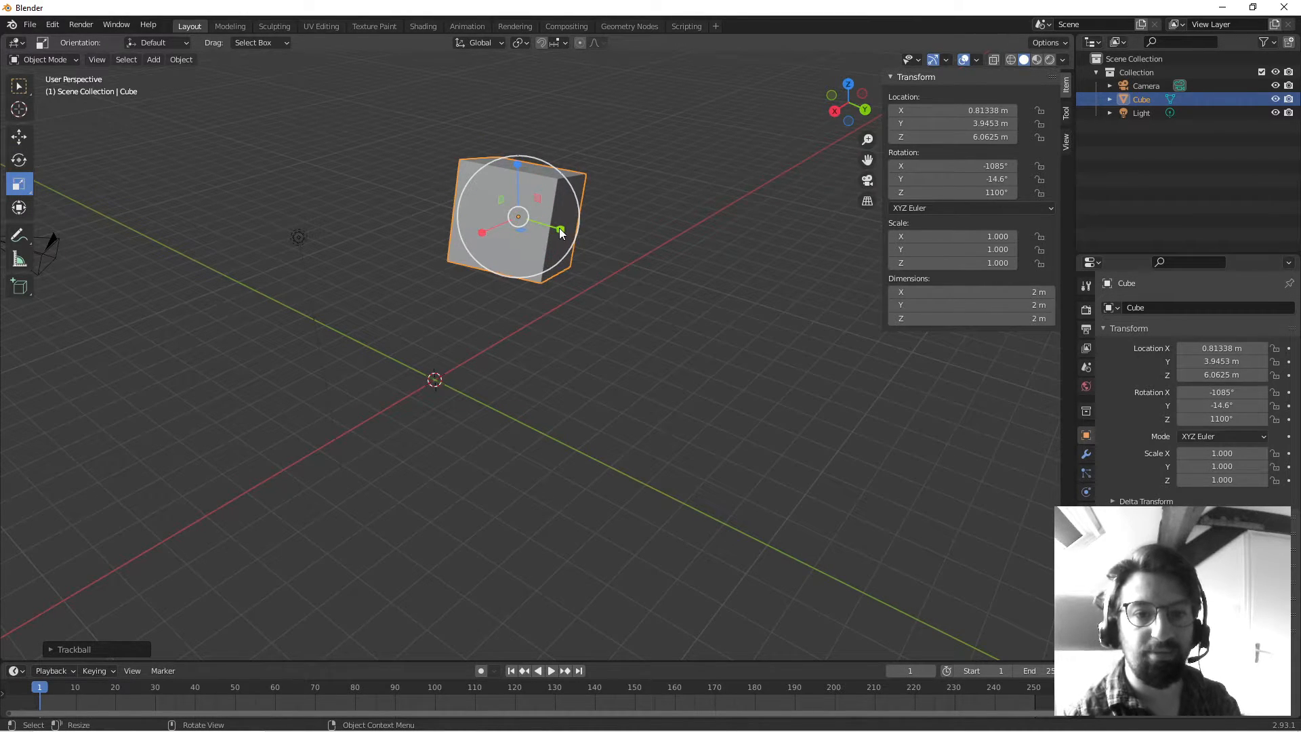
pyautogui.moveTo(559, 232)
pyautogui.mouseDown()
pyautogui.moveTo(746, 302)
pyautogui.moveTo(579, 238)
pyautogui.mouseUp()
pyautogui.moveTo(513, 155)
pyautogui.mouseDown()
pyautogui.moveTo(518, 118)
pyautogui.moveTo(521, 165)
pyautogui.mouseUp()
pyautogui.moveTo(484, 228); pyautogui.dragTo(639, 206)
pyautogui.moveTo(528, 219)
pyautogui.mouseDown()
pyautogui.moveTo(566, 209)
pyautogui.moveTo(506, 207)
pyautogui.moveTo(547, 208)
pyautogui.moveTo(524, 216)
pyautogui.mouseUp()
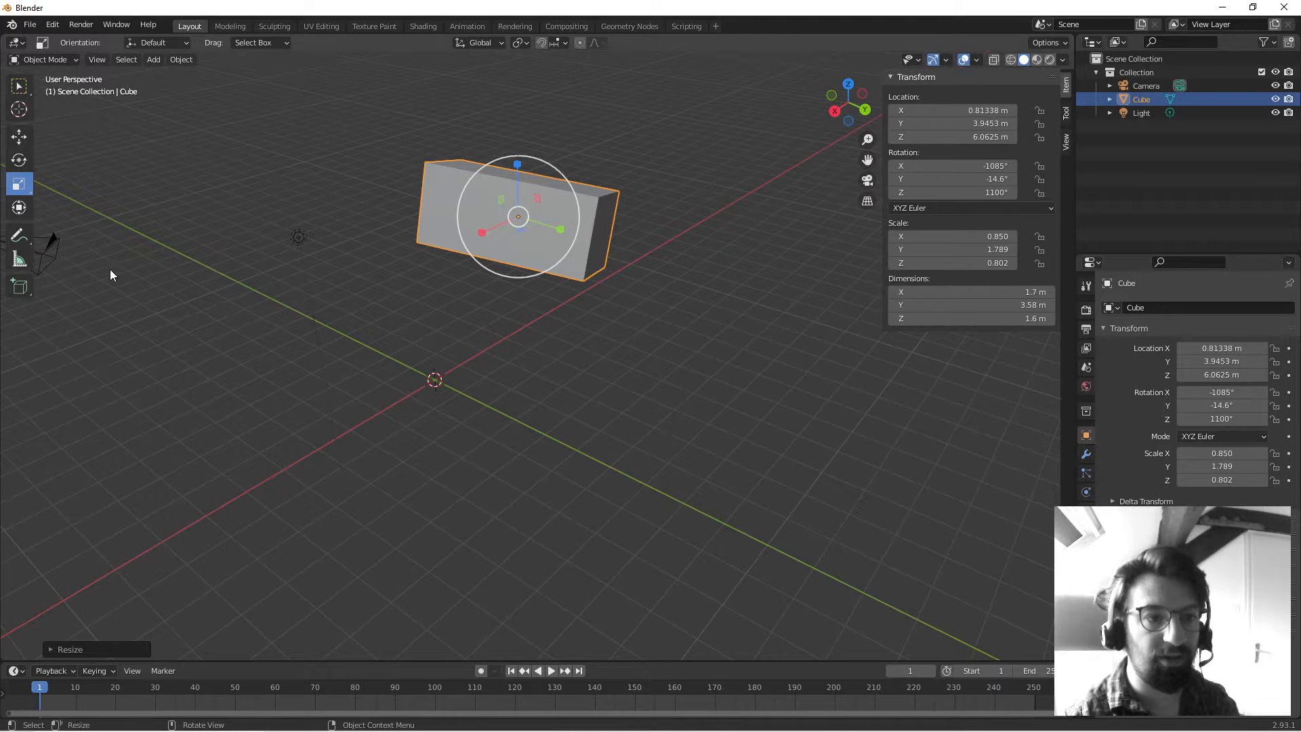
# With the combined Transform tool, move the box to about Y 4.46 m, scale it to about Y 1.895, and rotate it slightly to about Y -16.2°.
pyautogui.click(19, 208)
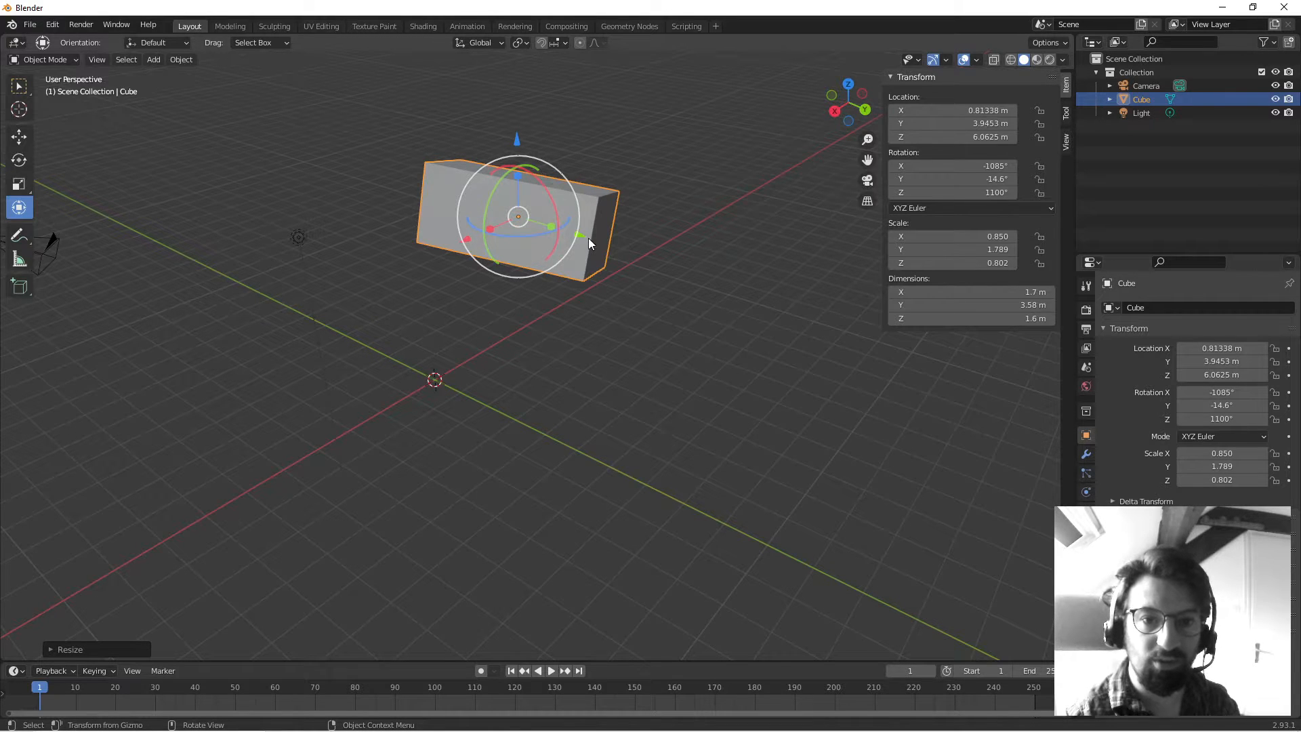
pyautogui.moveTo(588, 237); pyautogui.dragTo(472, 121, button='middle')
pyautogui.moveTo(595, 209); pyautogui.dragTo(603, 270, button='middle')
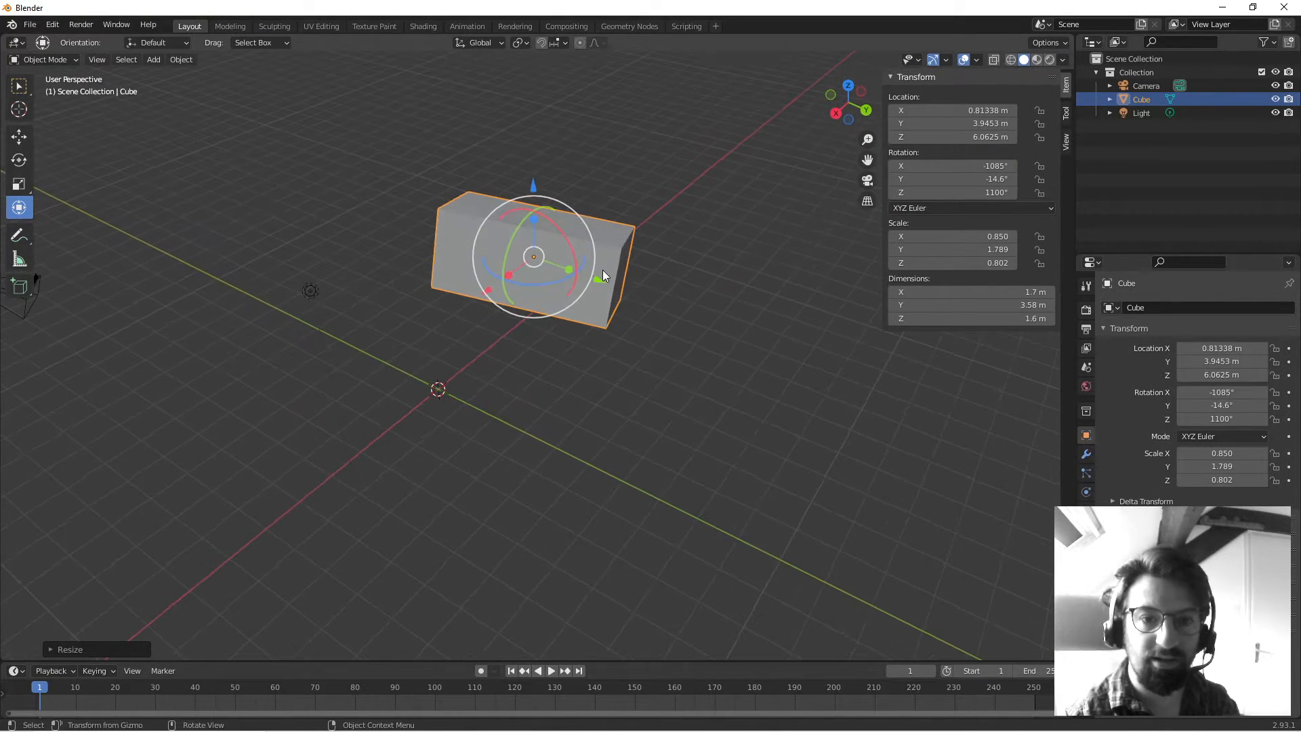
pyautogui.moveTo(599, 278); pyautogui.dragTo(405, 238)
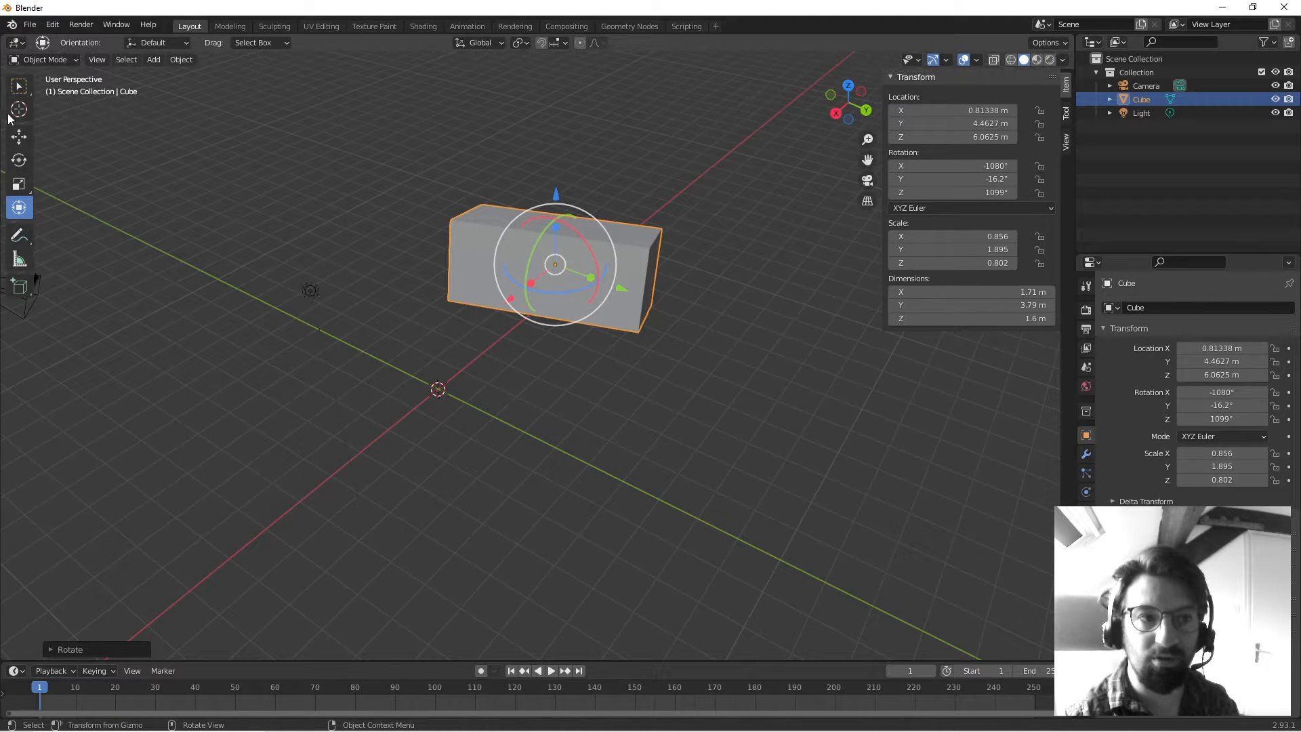
# Activate the Annotate tool, draw a looping blue freehand stroke around the box, and view it from other angles.
pyautogui.moveTo(458, 225); pyautogui.dragTo(384, 252, button='middle')
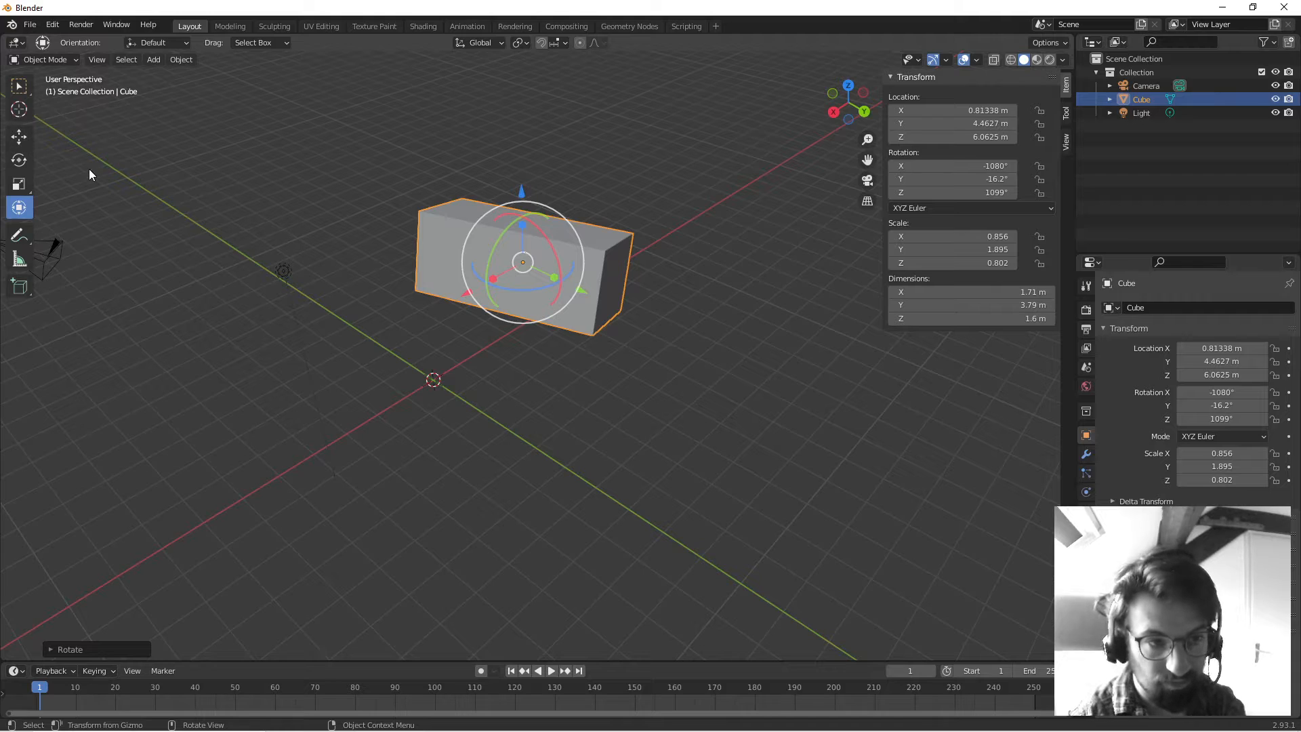
pyautogui.click(18, 237)
pyautogui.moveTo(488, 164)
pyautogui.mouseDown()
pyautogui.moveTo(377, 246)
pyautogui.moveTo(454, 448)
pyautogui.moveTo(447, 145)
pyautogui.moveTo(591, 426)
pyautogui.moveTo(711, 234)
pyautogui.mouseUp()
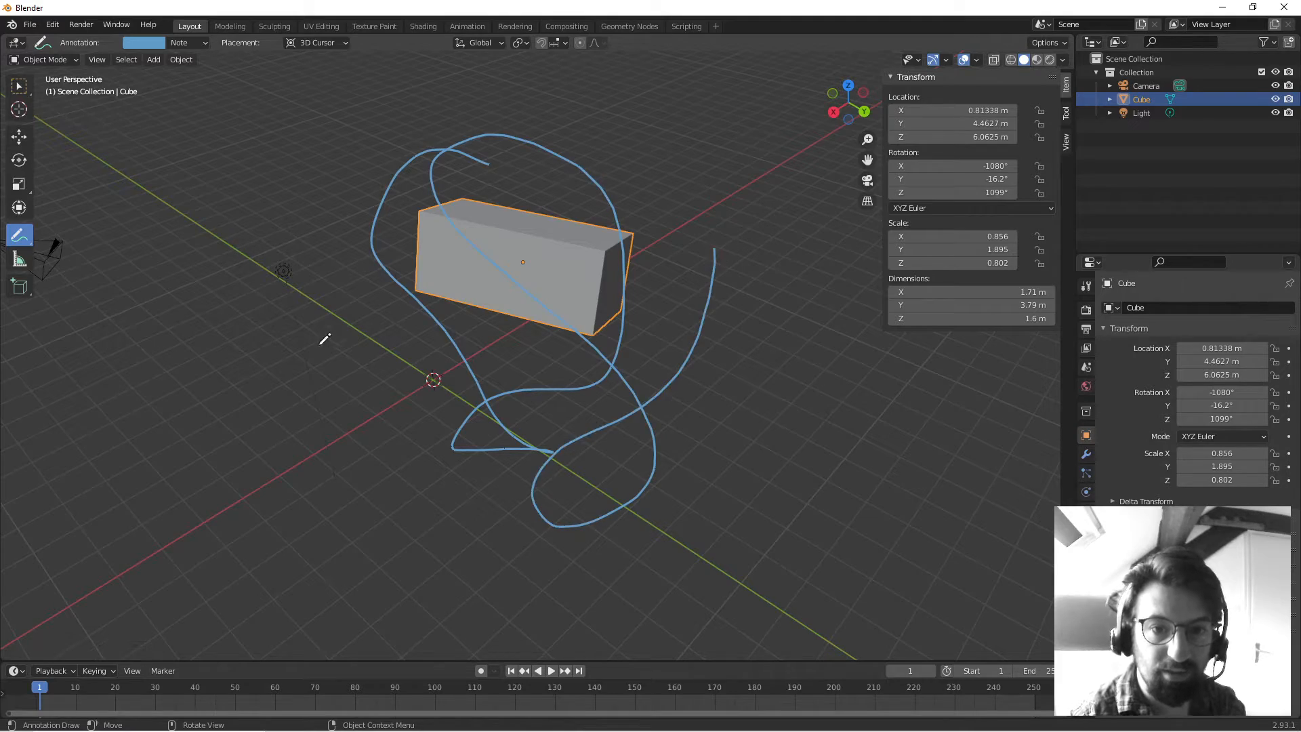
pyautogui.moveTo(320, 276)
pyautogui.mouseDown(button='middle')
pyautogui.moveTo(348, 291)
pyautogui.moveTo(481, 262)
pyautogui.moveTo(416, 212)
pyautogui.moveTo(291, 250)
pyautogui.moveTo(328, 388)
pyautogui.moveTo(353, 287)
pyautogui.moveTo(366, 291)
pyautogui.moveTo(325, 299)
pyautogui.moveTo(346, 299)
pyautogui.moveTo(337, 318)
pyautogui.mouseUp(button='middle')
pyautogui.press('KP_1')
pyautogui.scroll(-2, 313, 287)
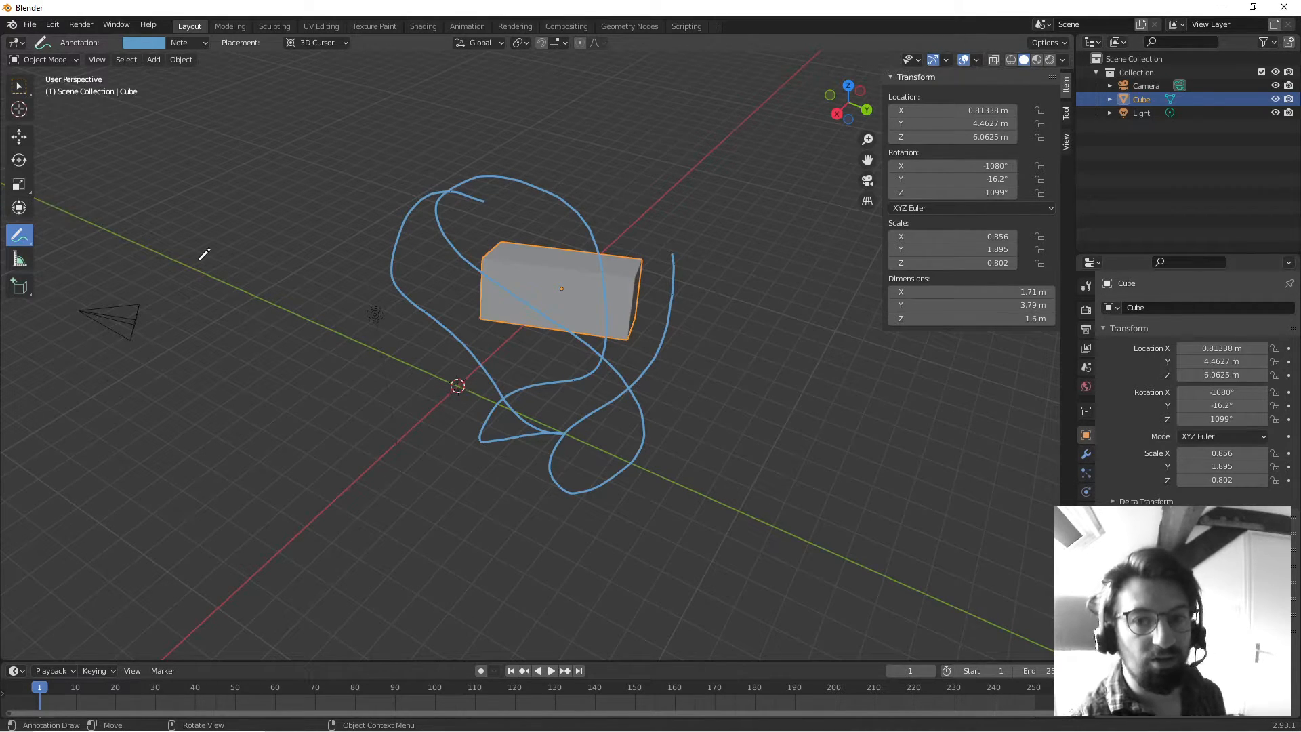
# Return to the Select Box tool and deselect the box.
pyautogui.click(27, 93)
pyautogui.moveTo(299, 194)
pyautogui.mouseDown(button='middle')
pyautogui.moveTo(364, 230)
pyautogui.moveTo(820, 114)
pyautogui.mouseUp(button='middle')
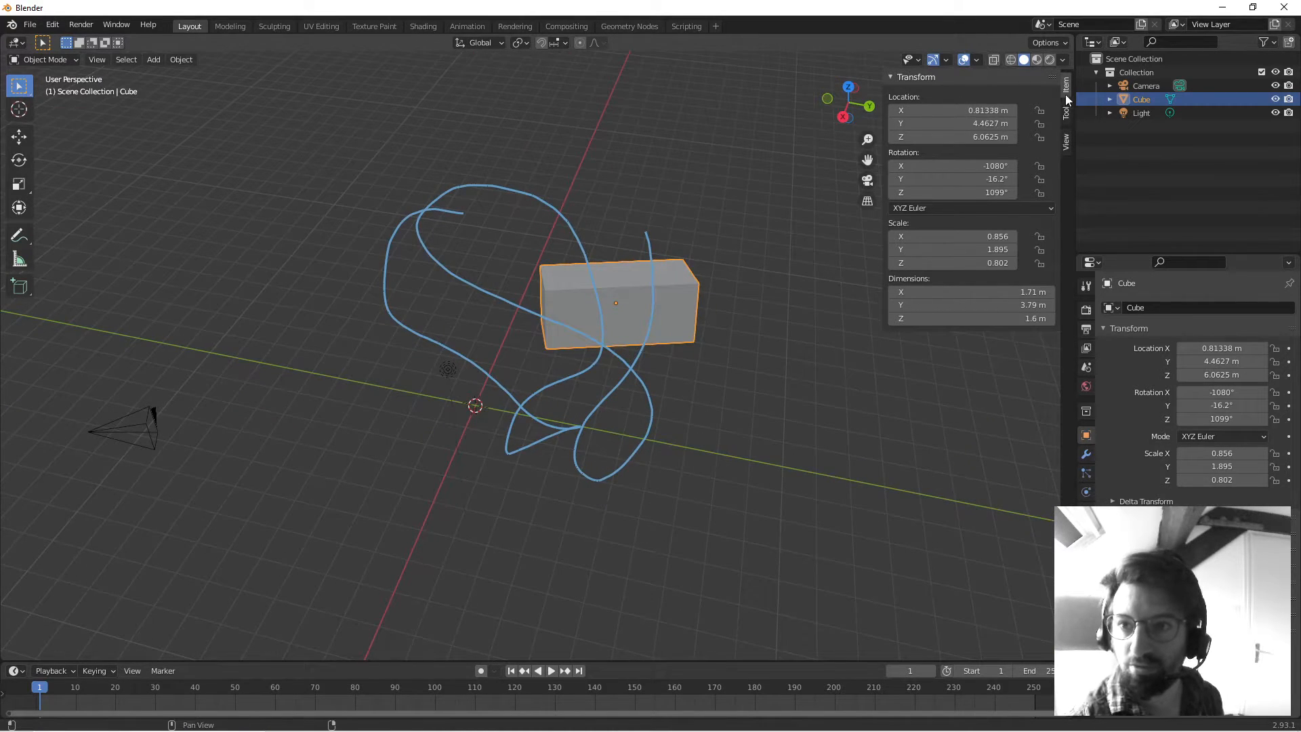
pyautogui.click(588, 218)
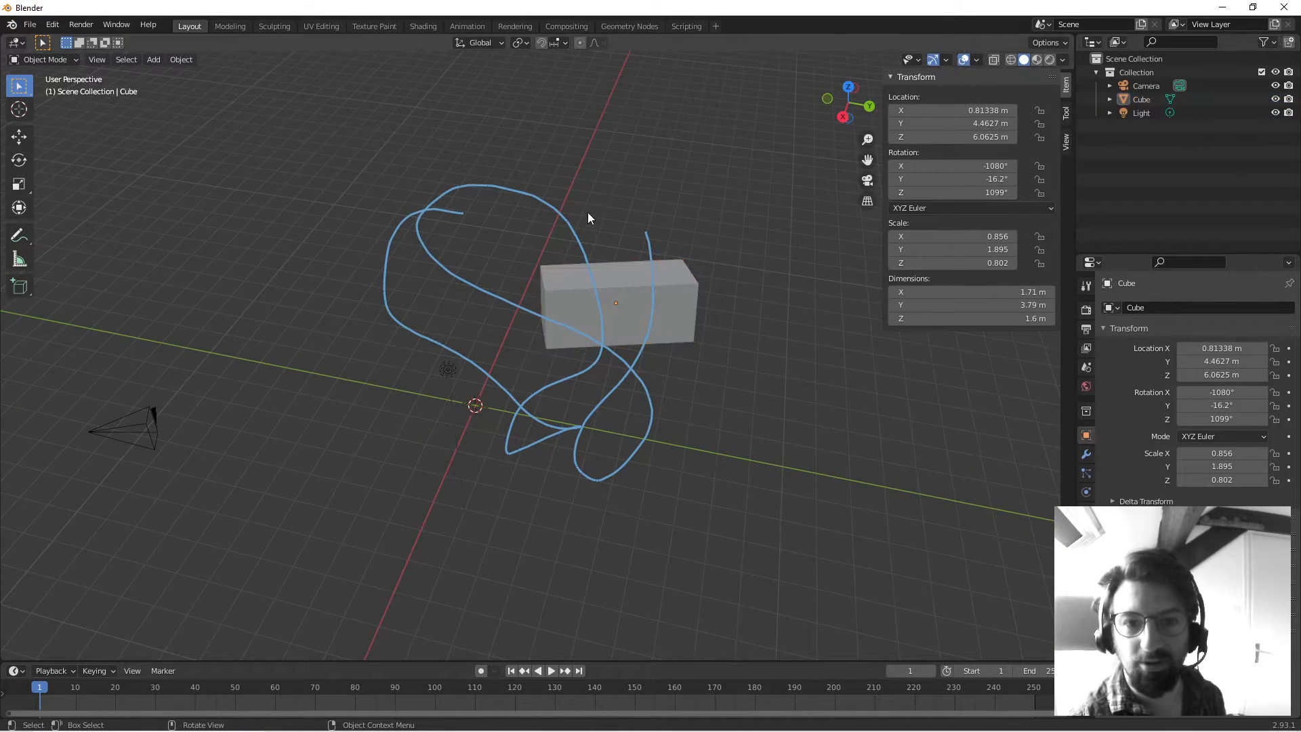
pyautogui.moveTo(576, 226)
pyautogui.mouseDown(button='middle')
pyautogui.moveTo(710, 220)
pyautogui.moveTo(564, 212)
pyautogui.mouseUp(button='middle')
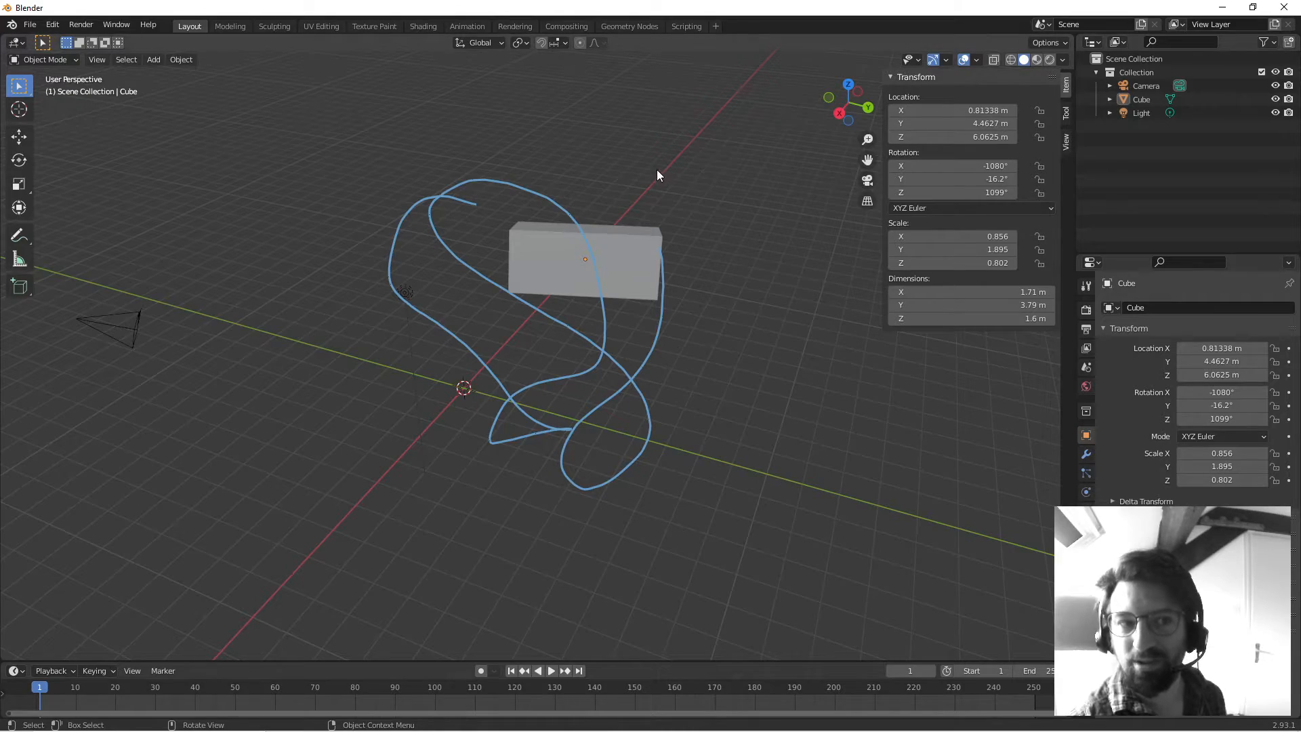
# Undo the freehand annotation and the last transform changes made to the box.
pyautogui.moveTo(656, 171); pyautogui.dragTo(577, 196, button='middle')
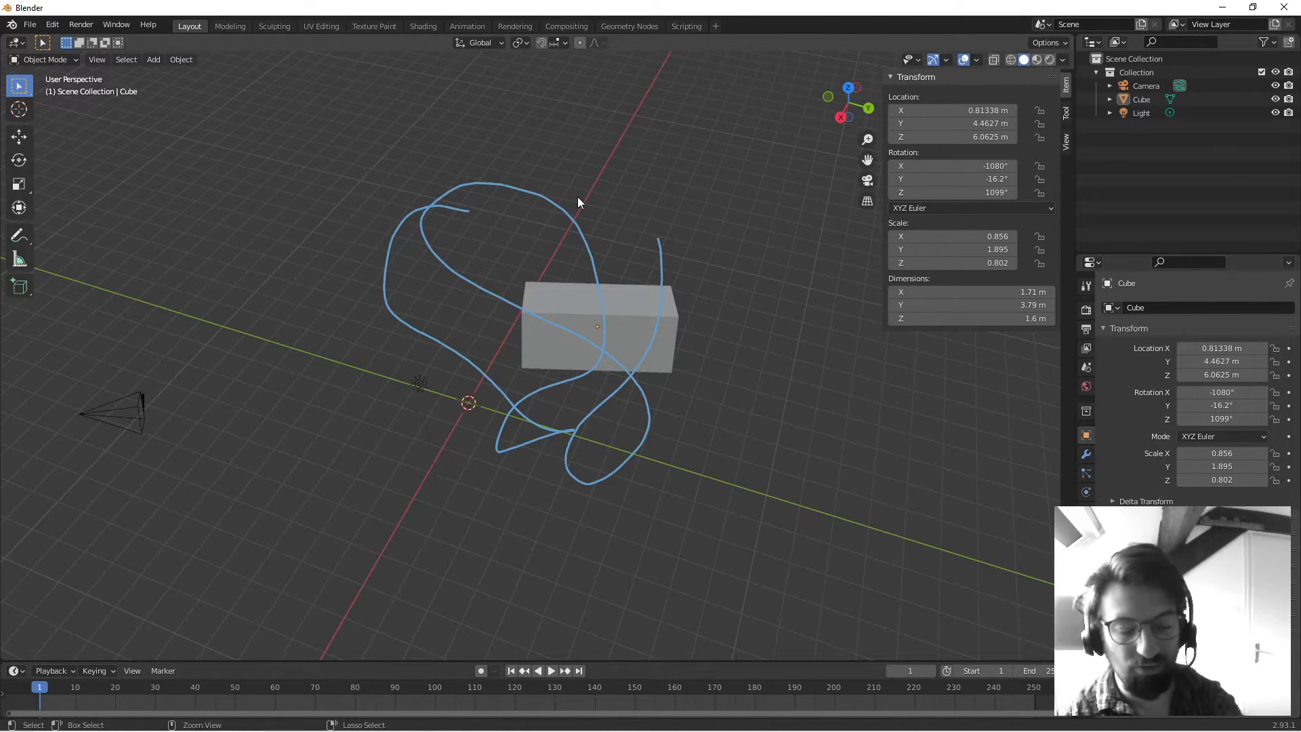
pyautogui.hotkey('ctrl', 'z')
pyautogui.hotkey('ctrl', 'z')
pyautogui.hotkey('ctrl', 'z')
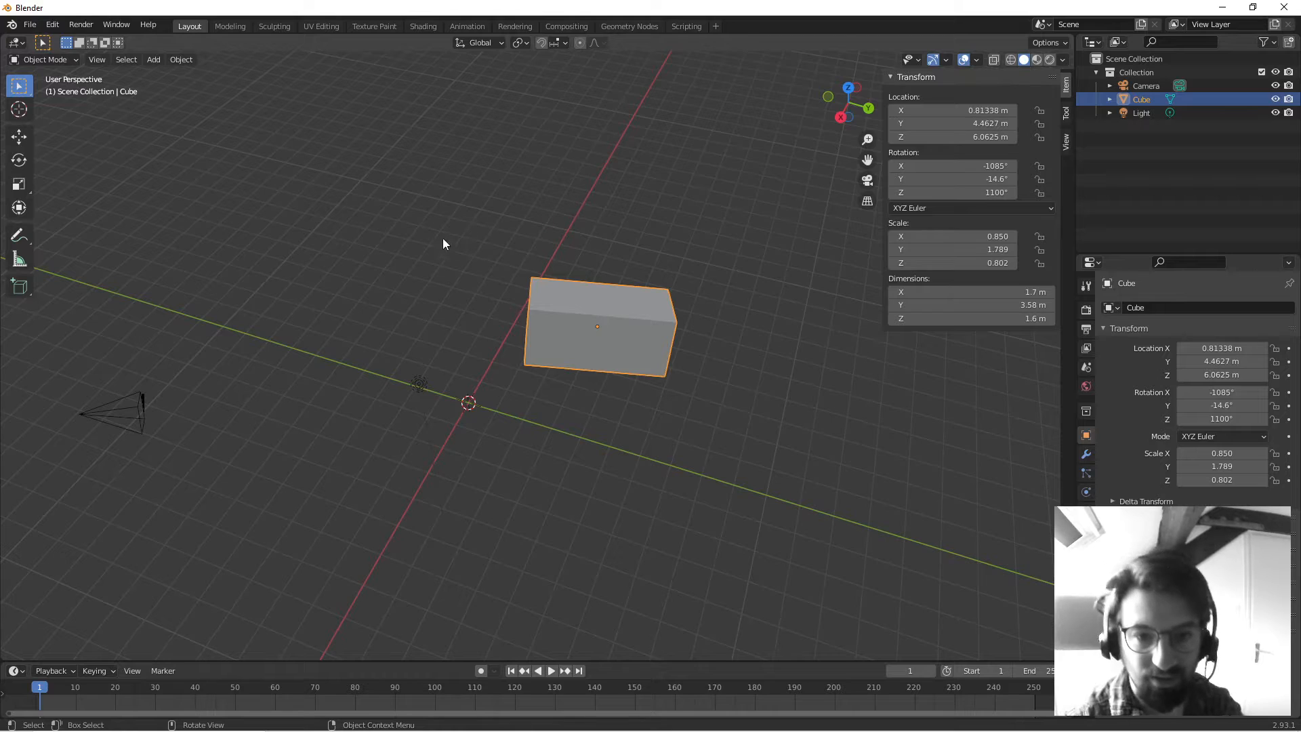
# Draw a ruler across the box with the Measure tool and reposition one endpoint, making it about 21.8 m long.
pyautogui.click(18, 260)
pyautogui.moveTo(344, 276); pyautogui.dragTo(984, 432)
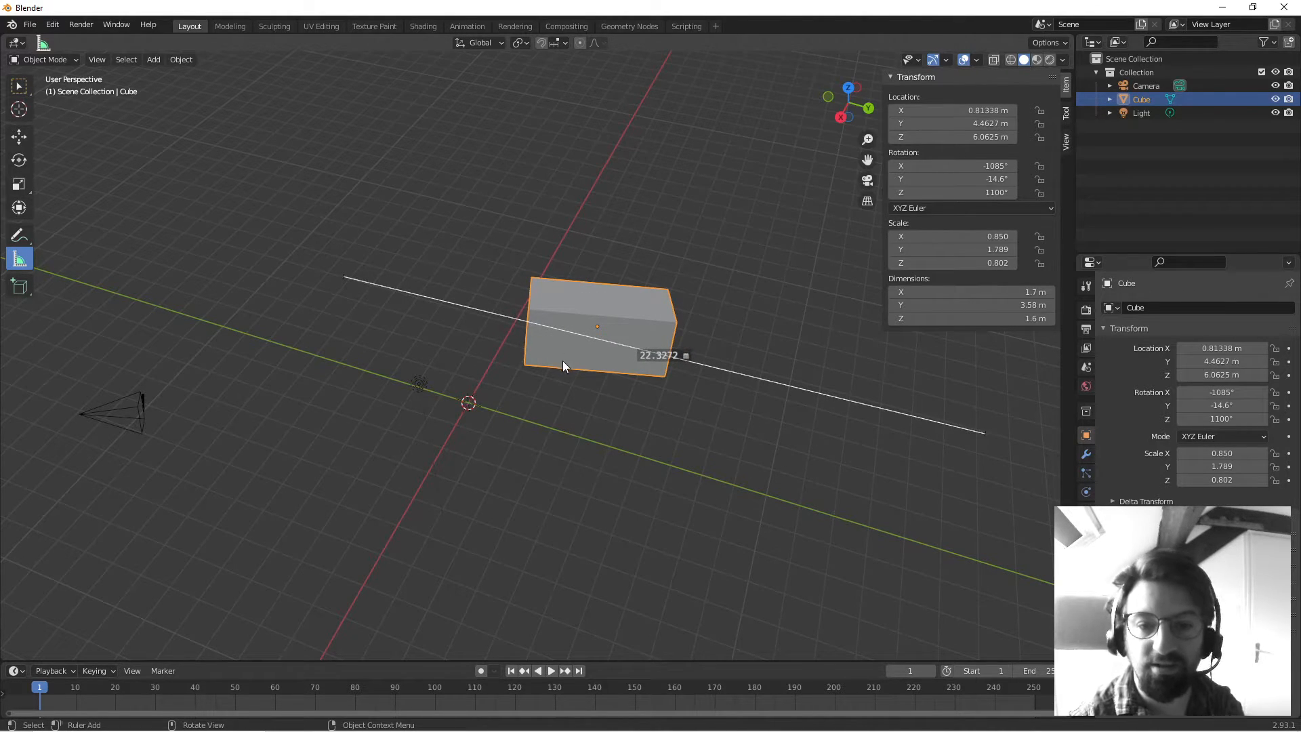
pyautogui.moveTo(562, 361); pyautogui.dragTo(590, 341, button='middle')
pyautogui.scroll(4, 400, 310)
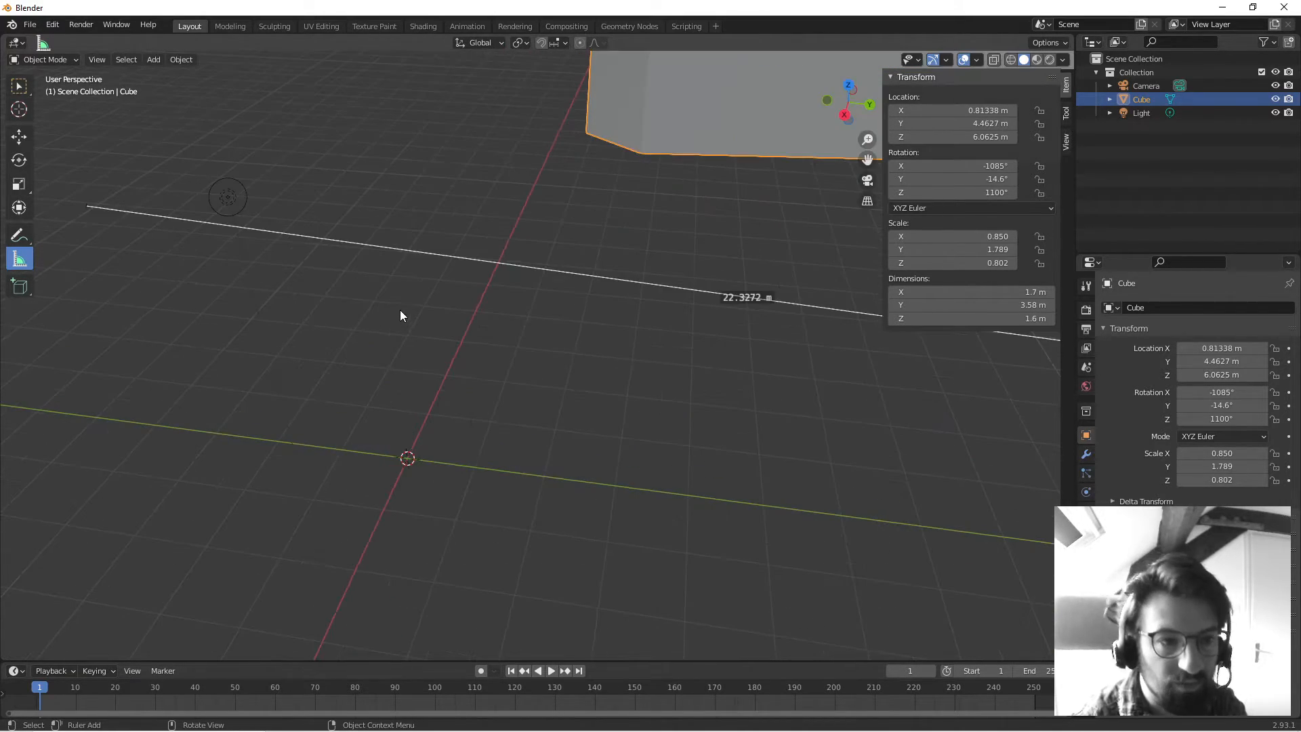
pyautogui.keyDown('shift'); pyautogui.moveTo(178, 268); pyautogui.dragTo(331, 327, button='middle'); pyautogui.keyUp('shift')
pyautogui.scroll(2, 330, 325)
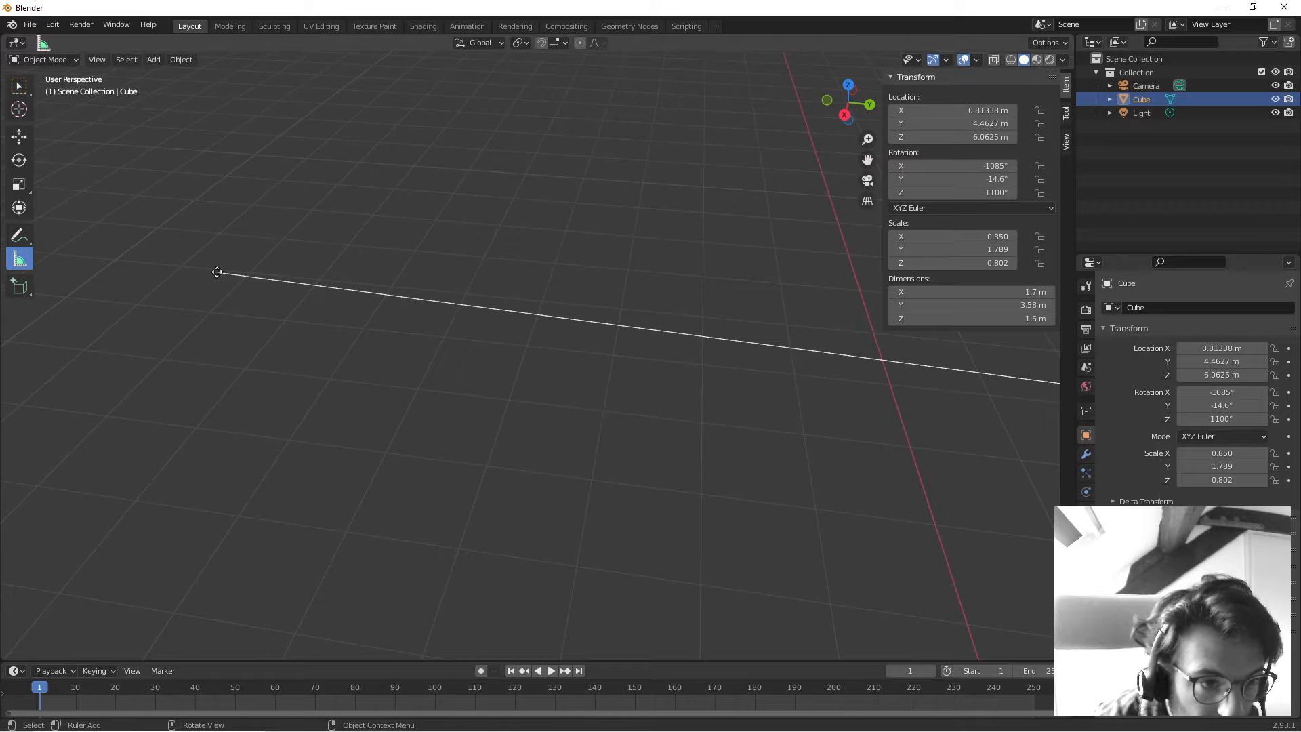
pyautogui.moveTo(216, 272); pyautogui.dragTo(334, 277)
# Examine the ruler from other angles and delete it.
pyautogui.scroll(-7, 334, 278)
pyautogui.moveTo(522, 339); pyautogui.dragTo(576, 379, button='middle')
pyautogui.keyDown('shift'); pyautogui.moveTo(637, 392); pyautogui.dragTo(397, 339, button='middle'); pyautogui.keyUp('shift')
pyautogui.scroll(-4, 427, 378)
pyautogui.scroll(5, 403, 206)
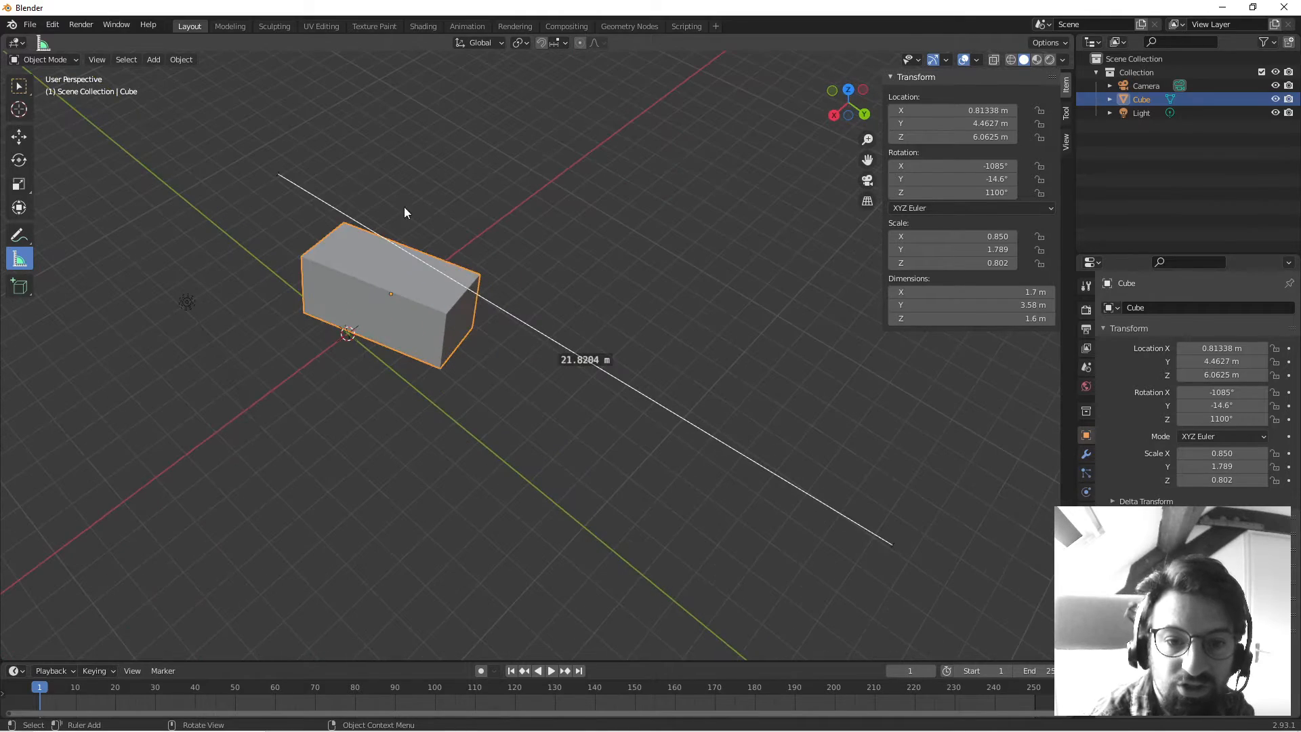
pyautogui.moveTo(346, 303); pyautogui.dragTo(235, 288, button='middle')
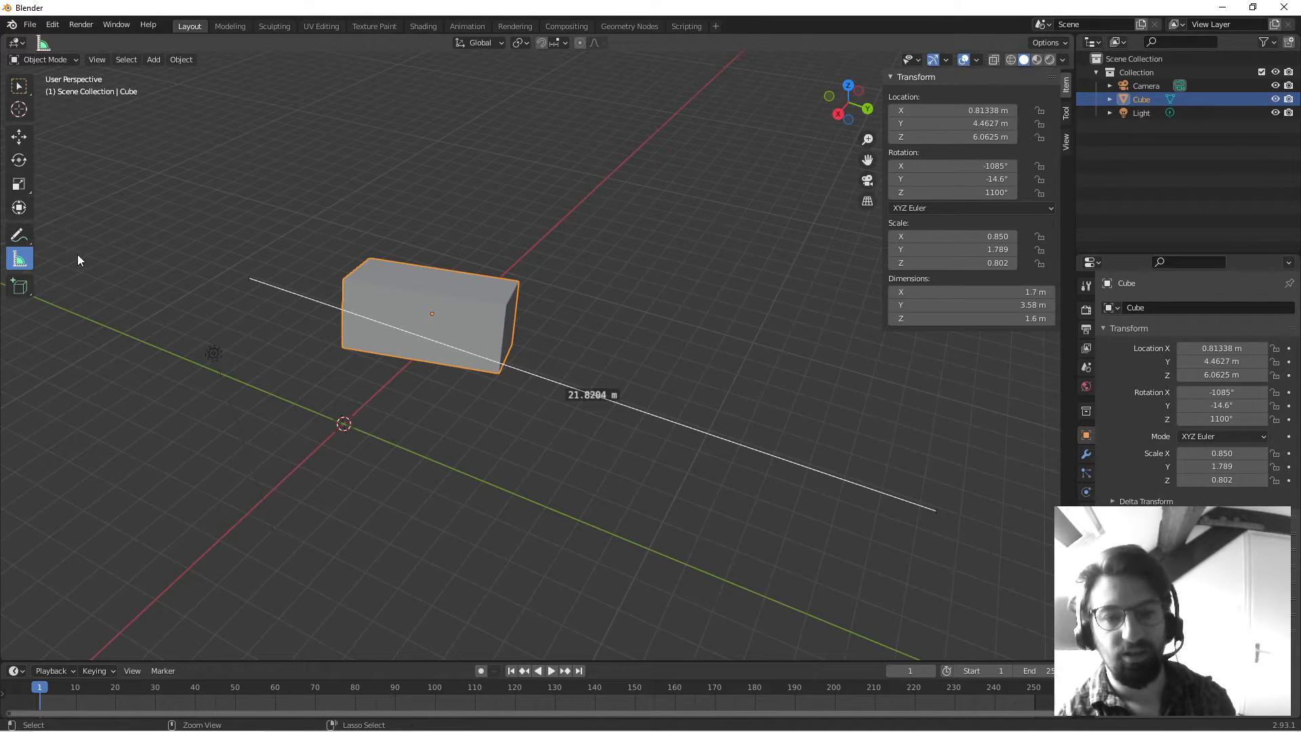
pyautogui.press('Delete')
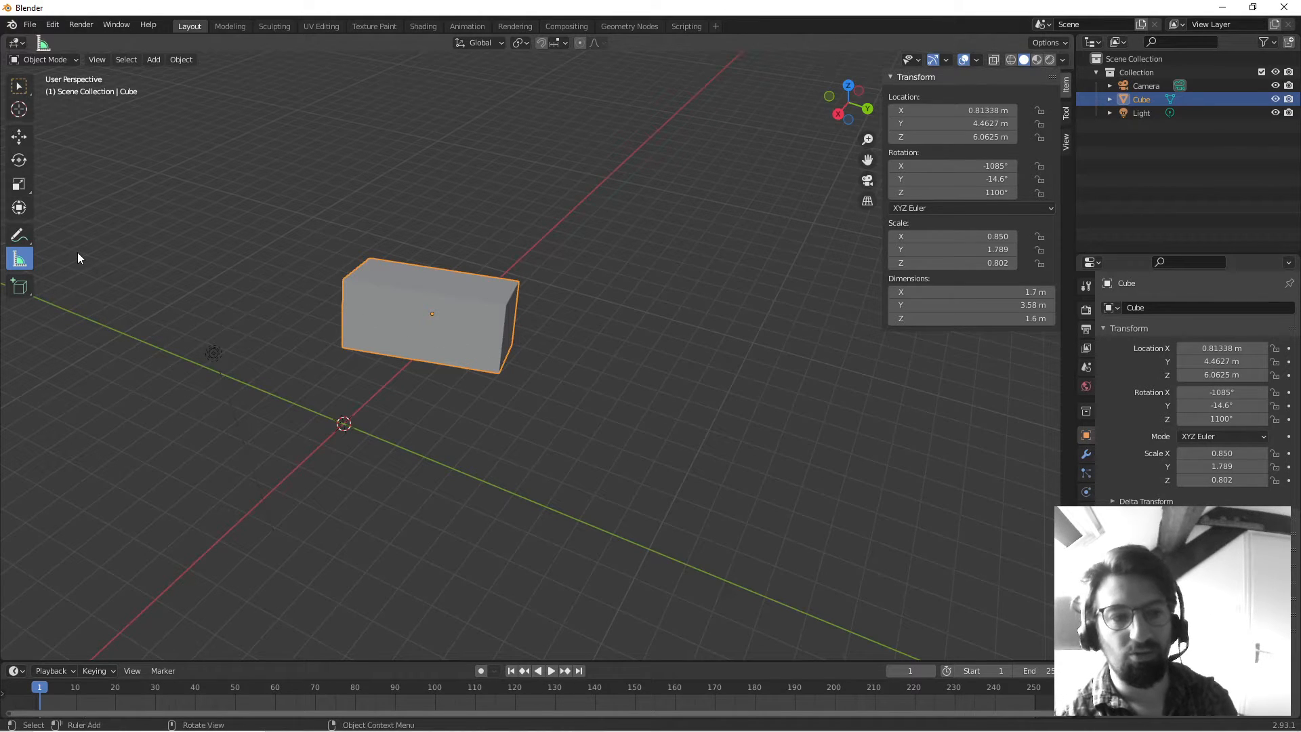
# With the Add Cube tool, draw a thin slab about 7.74 × 6.39 × 0.17 m on the grid behind the box.
pyautogui.click(18, 286)
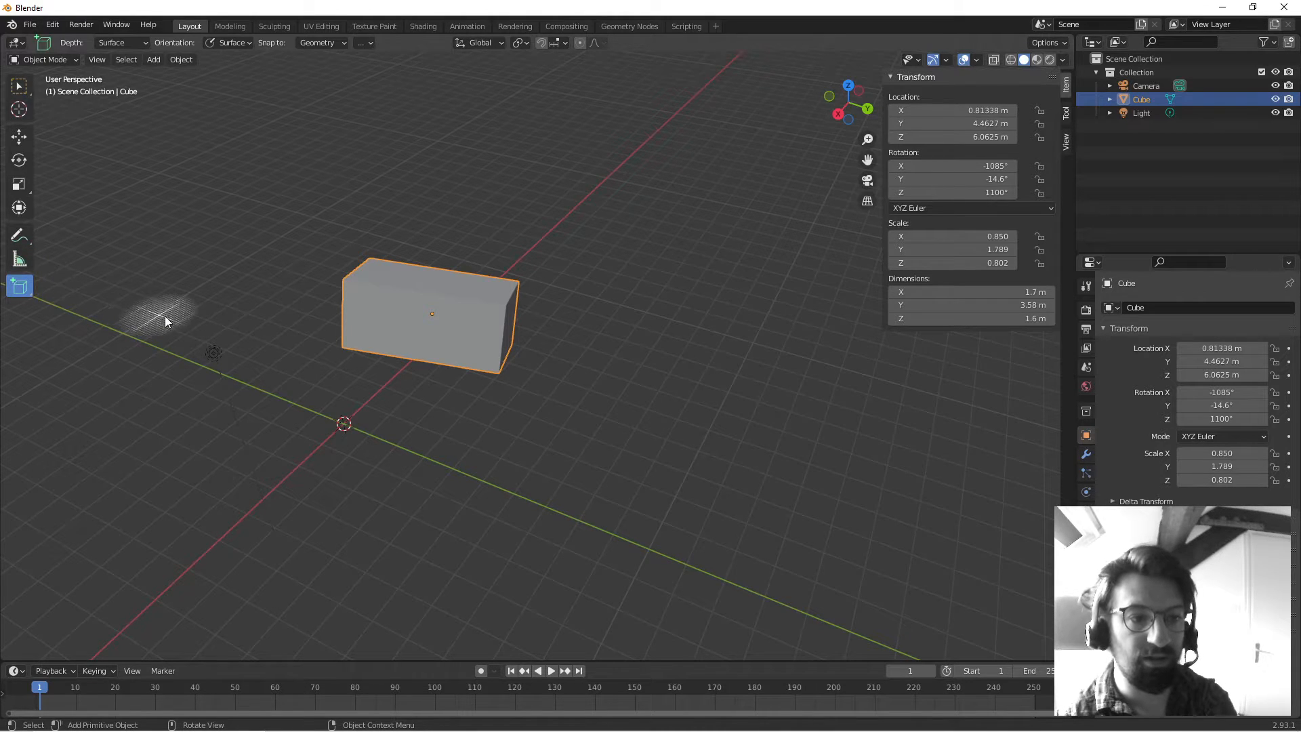
pyautogui.click(294, 254)
pyautogui.moveTo(264, 271); pyautogui.dragTo(503, 223)
pyautogui.click(503, 224)
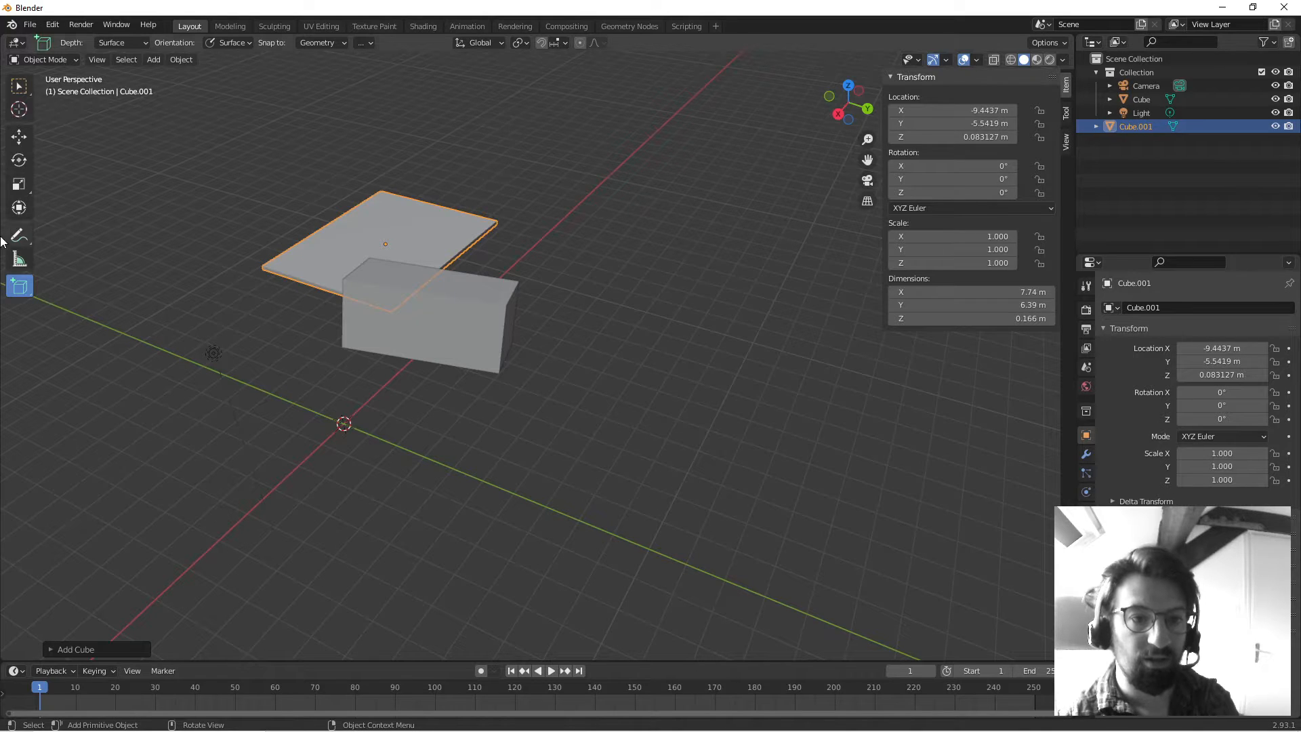
# Draw a second box about 4.51 × 7.02 × 3.26 m over the scene's origin.
pyautogui.moveTo(209, 478); pyautogui.dragTo(558, 477)
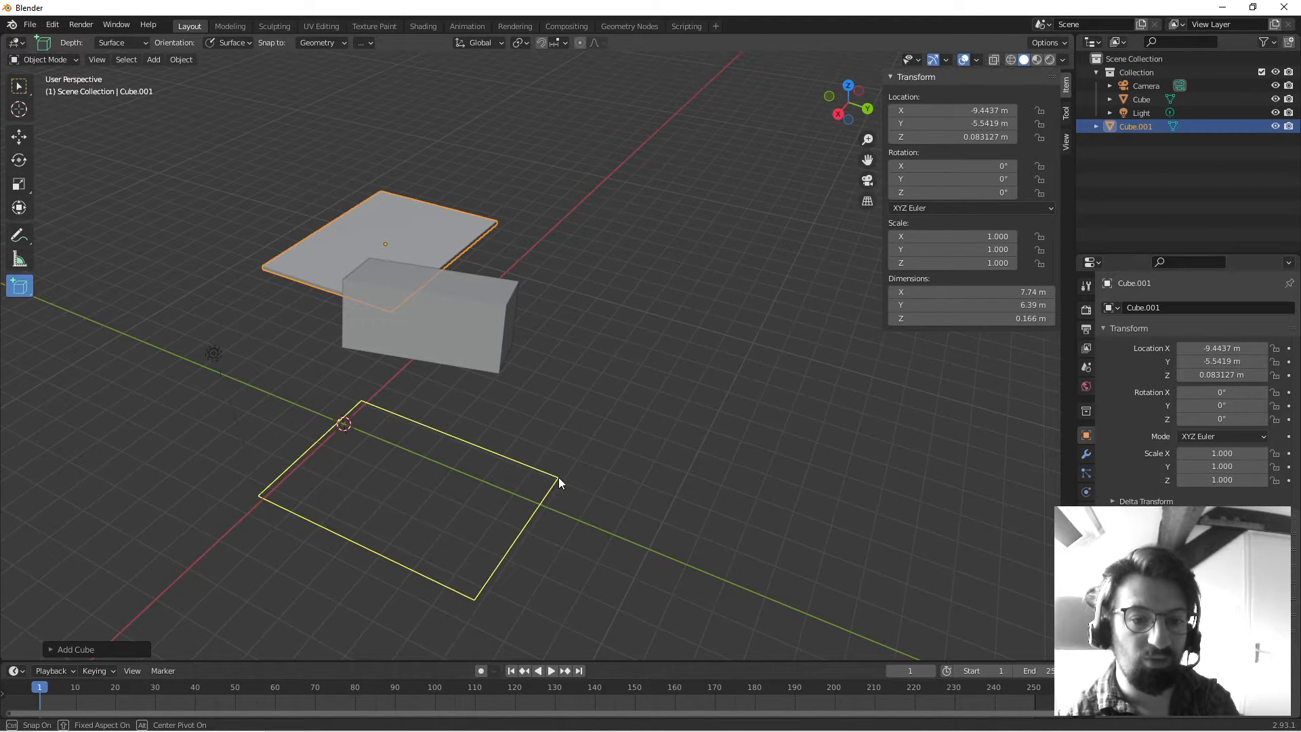
pyautogui.click(566, 408)
pyautogui.moveTo(197, 468); pyautogui.dragTo(143, 409, button='middle')
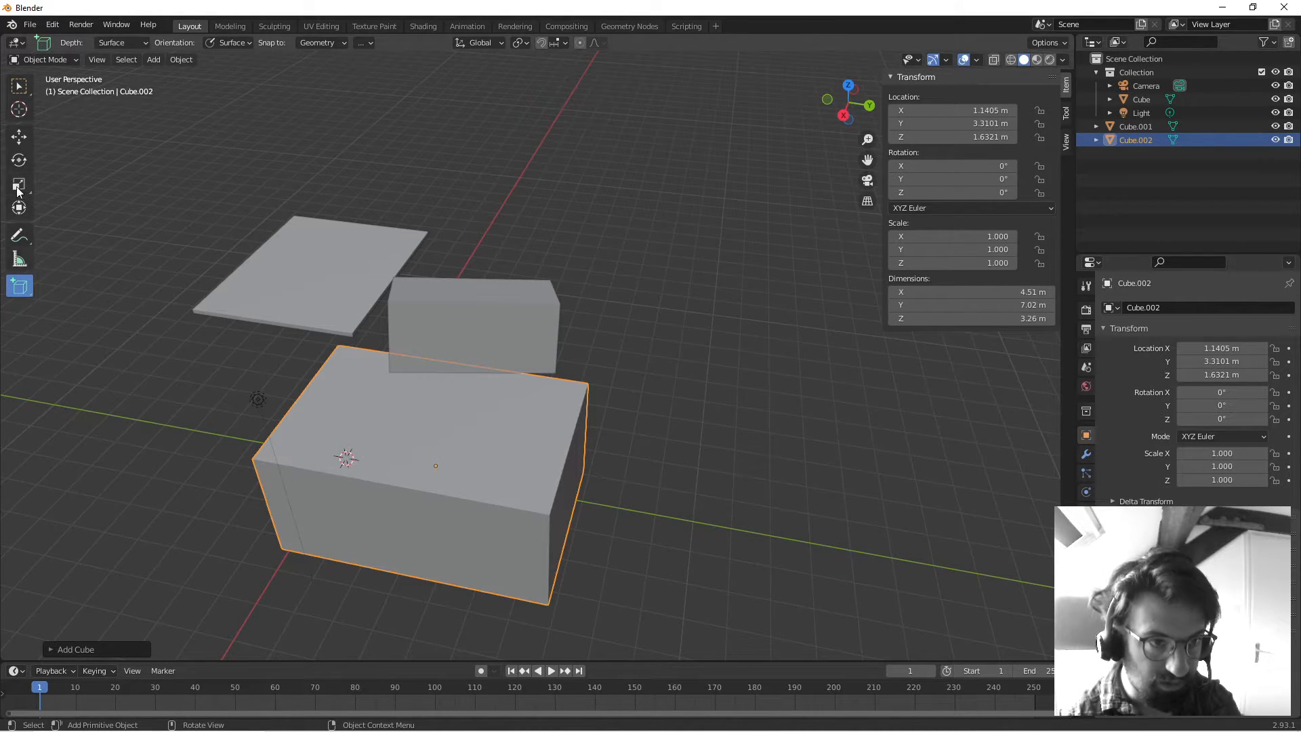
pyautogui.click(23, 91)
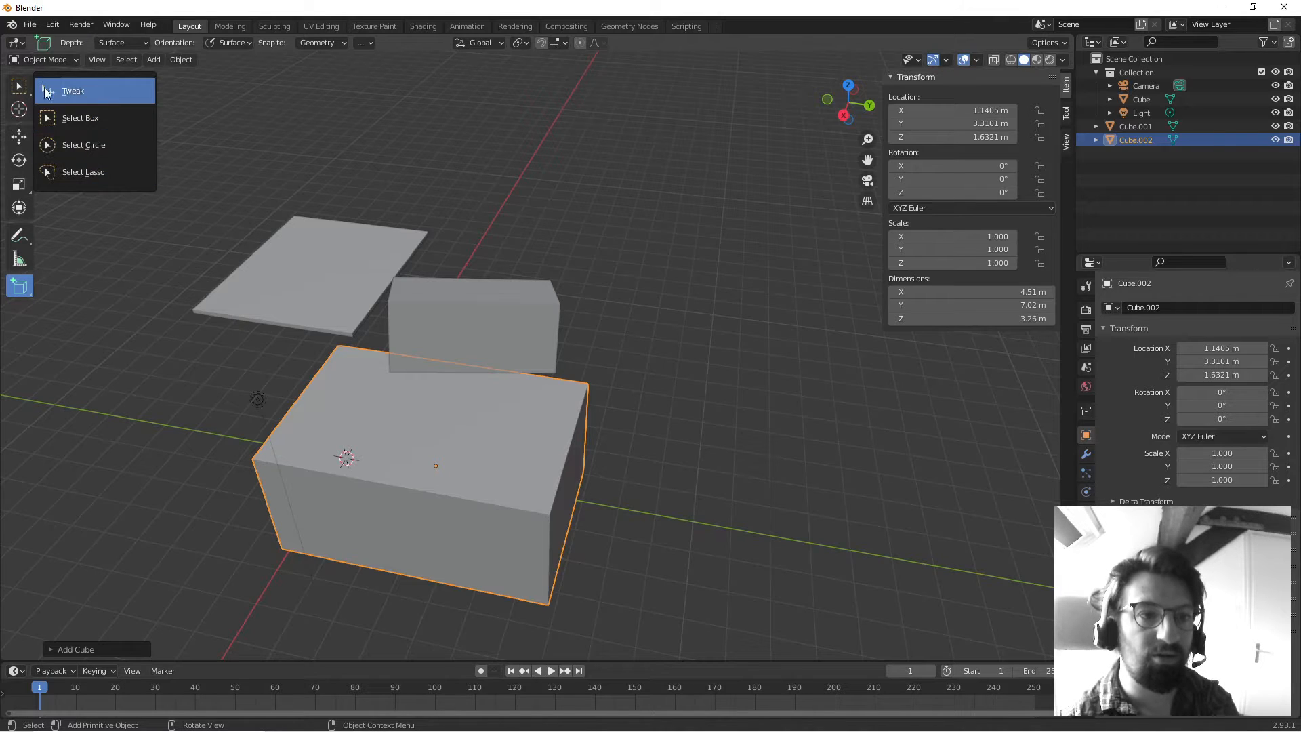
# Switch to the Add Cone tool and draw a cone about 10.3 × 5.32 × 5.83 m beside the boxes.
pyautogui.click(15, 288)
pyautogui.click(96, 322)
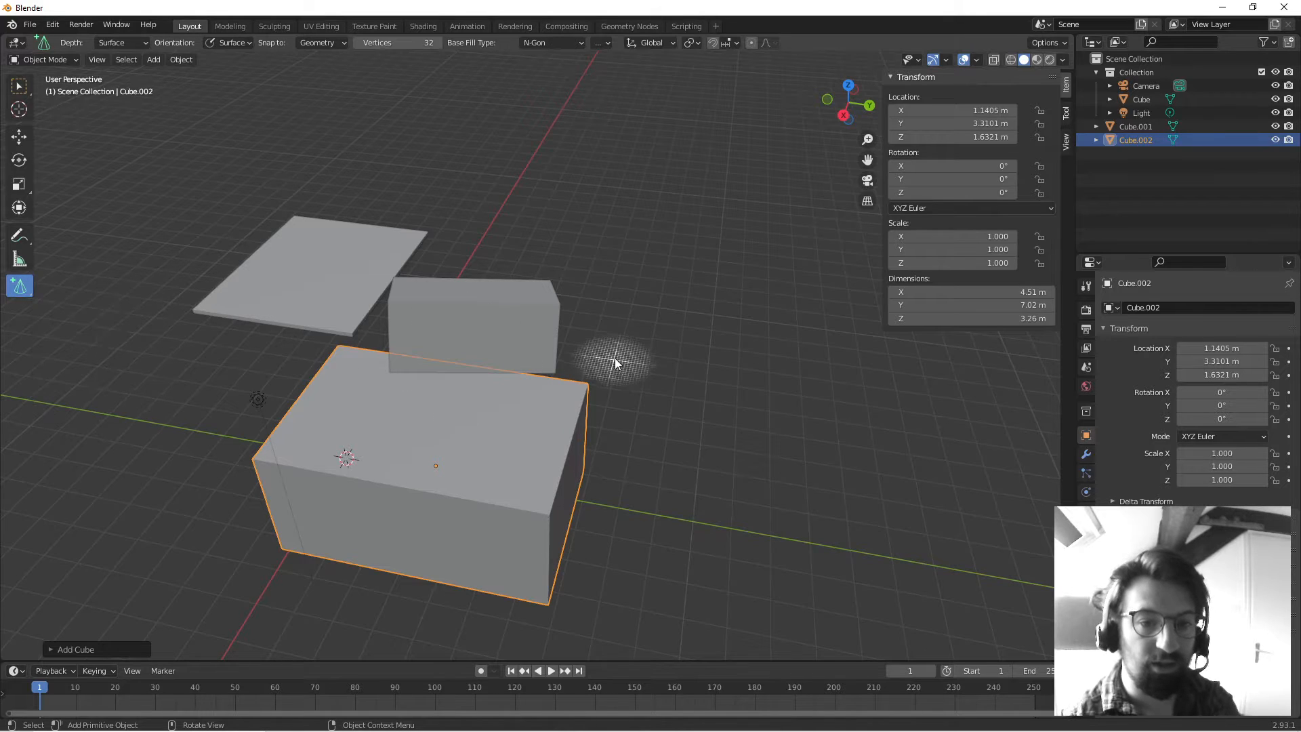
pyautogui.moveTo(834, 336); pyautogui.dragTo(823, 241)
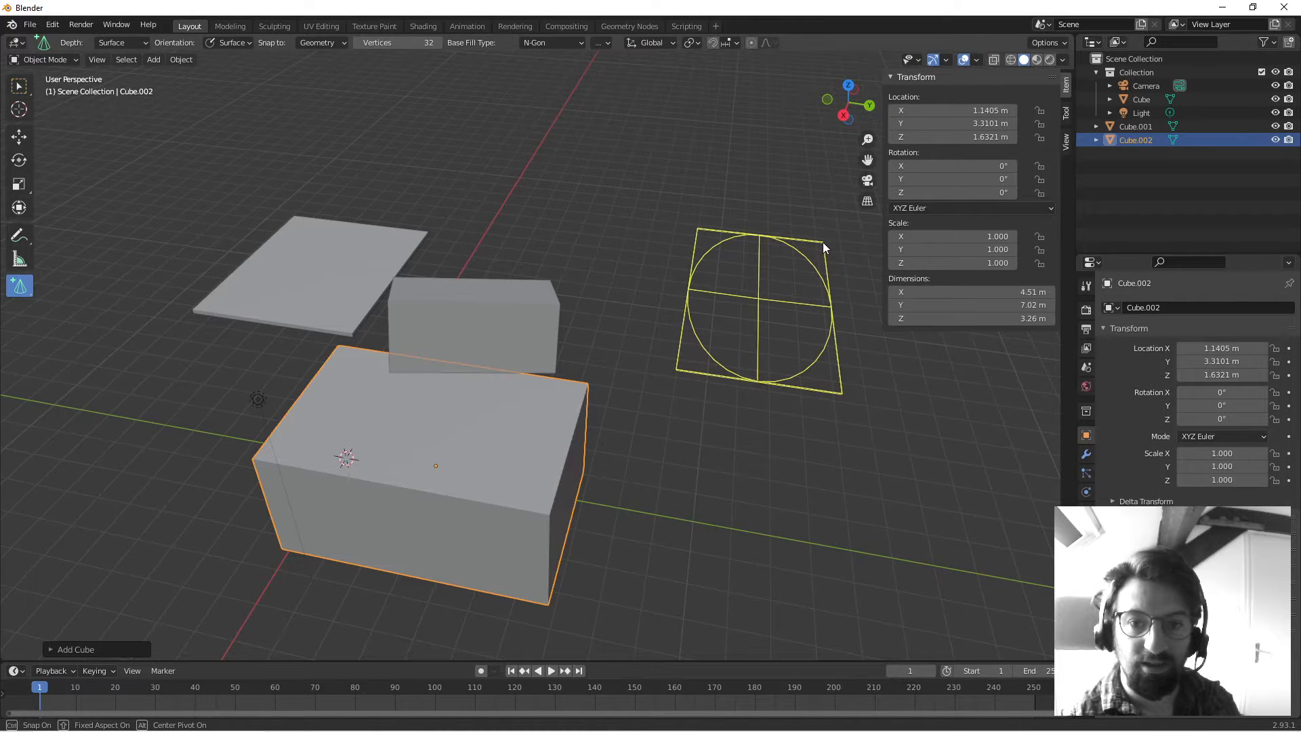
pyautogui.click(806, 122)
# Switch to the Add Cylinder tool and draw a cylinder about 7.43 × 8.58 × 9.26 m on the opposite side from the cone.
pyautogui.moveTo(810, 107); pyautogui.dragTo(665, 367, button='middle')
pyautogui.click(21, 286)
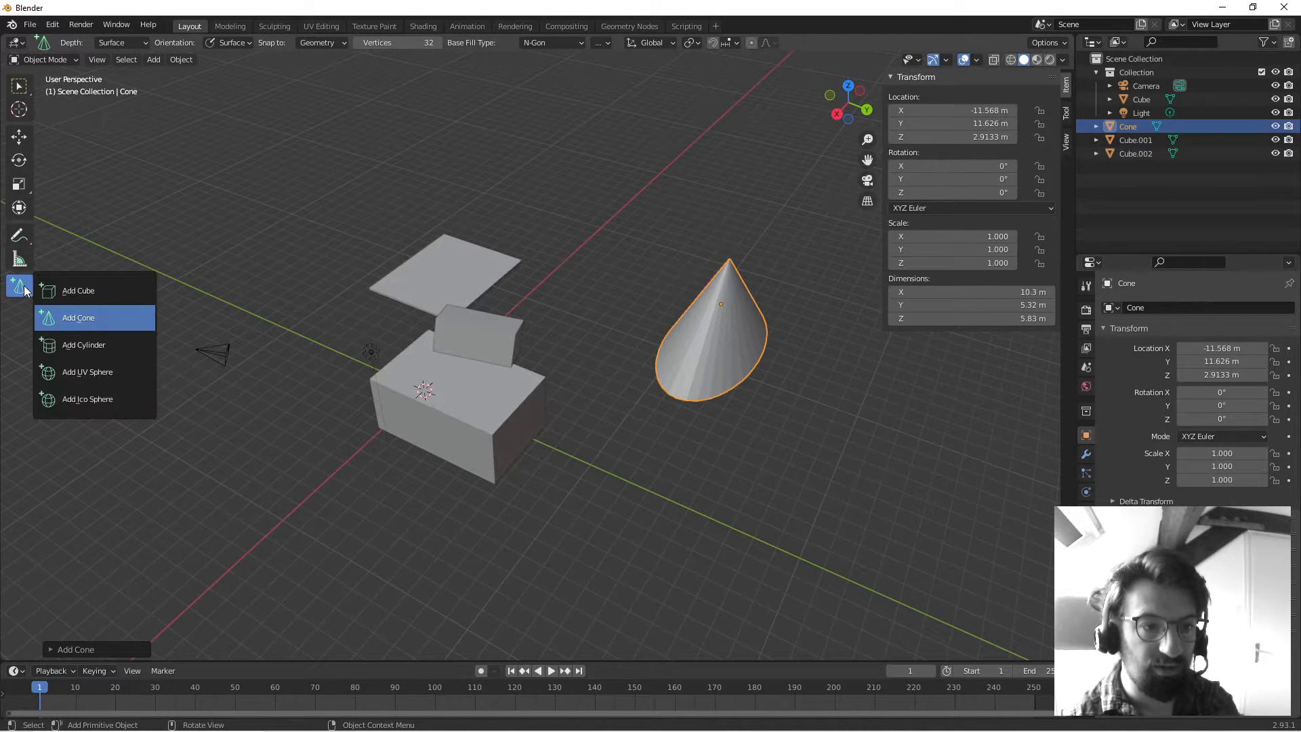
pyautogui.click(68, 344)
pyautogui.moveTo(94, 462); pyautogui.dragTo(336, 425)
pyautogui.click(315, 281)
# Switch to the Add UV Sphere tool and draw a sphere about 10.6 × 7.75 × 8.34 m behind the slab.
pyautogui.click(19, 286)
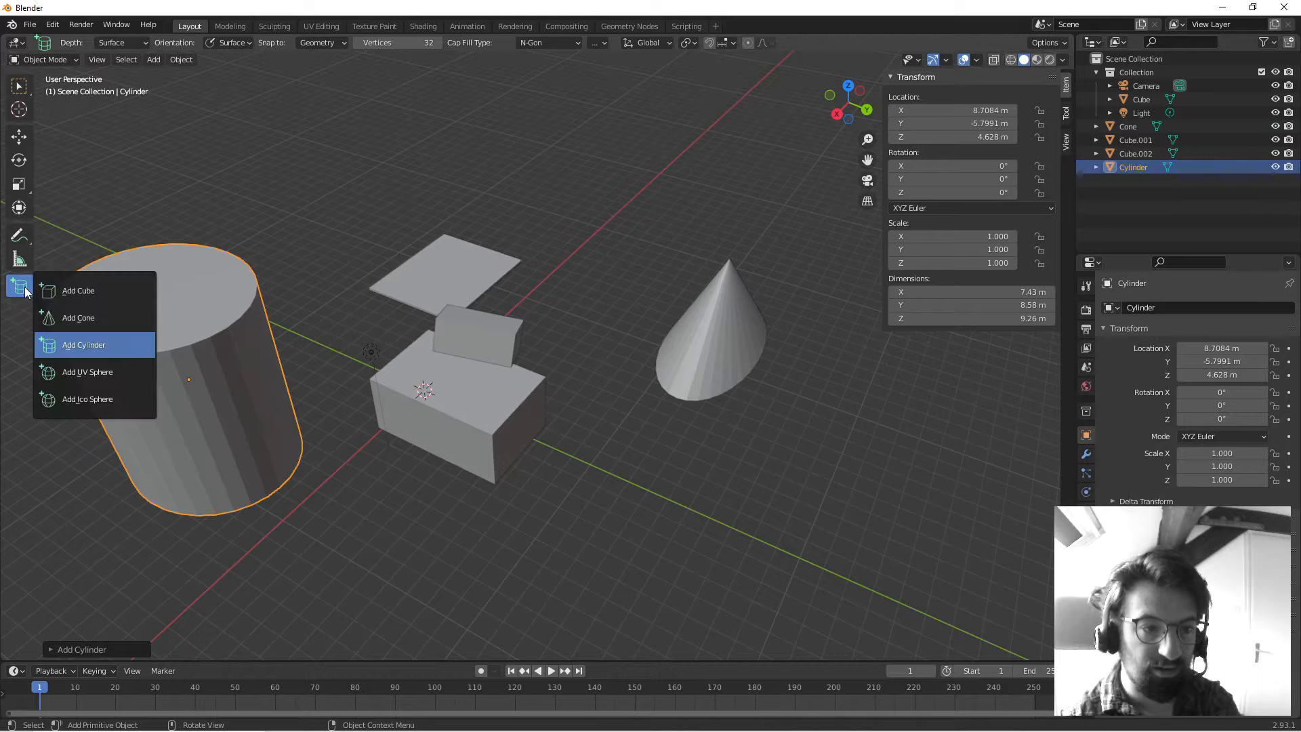
pyautogui.click(76, 366)
pyautogui.moveTo(293, 211); pyautogui.dragTo(466, 182)
pyautogui.click(401, 90)
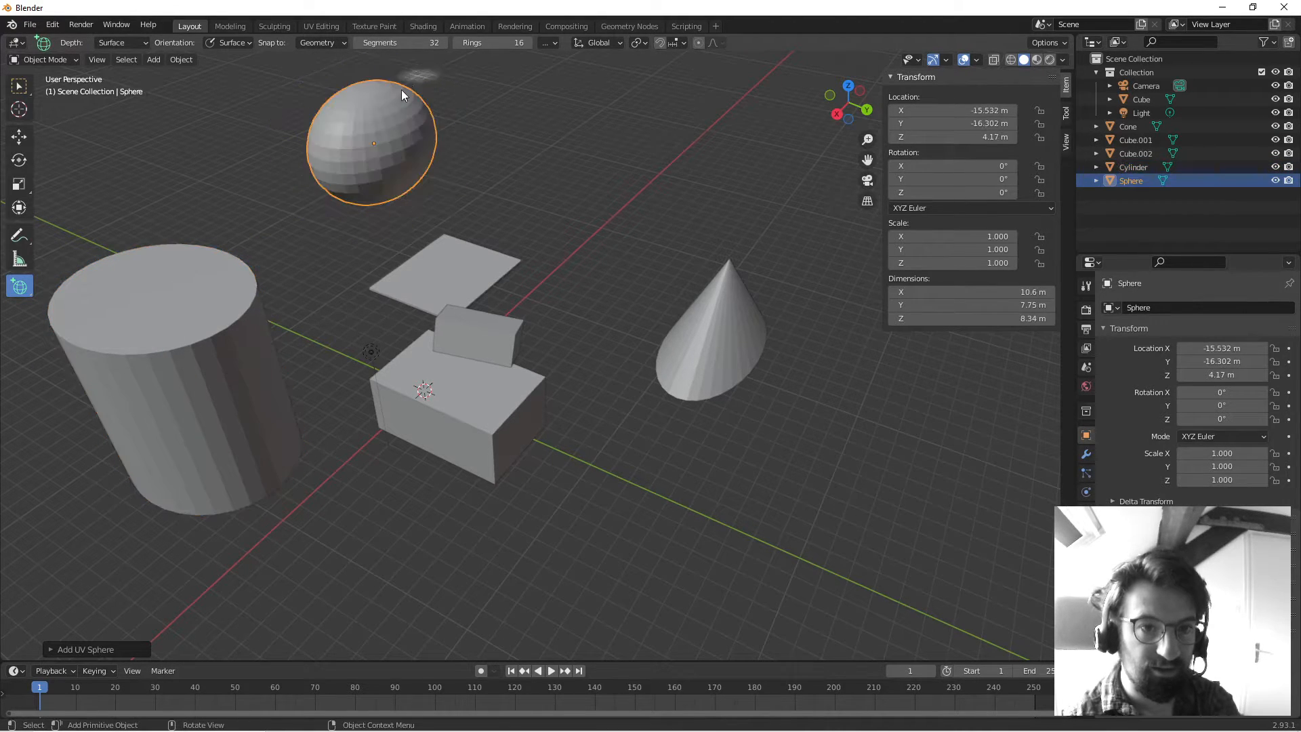
# Box-select every object in the scene, delete them all, undo the deletion and clear the selection.
pyautogui.moveTo(401, 89); pyautogui.dragTo(268, 308, button='middle')
pyautogui.press('w')
pyautogui.moveTo(139, 213); pyautogui.dragTo(705, 571)
pyautogui.press('x')
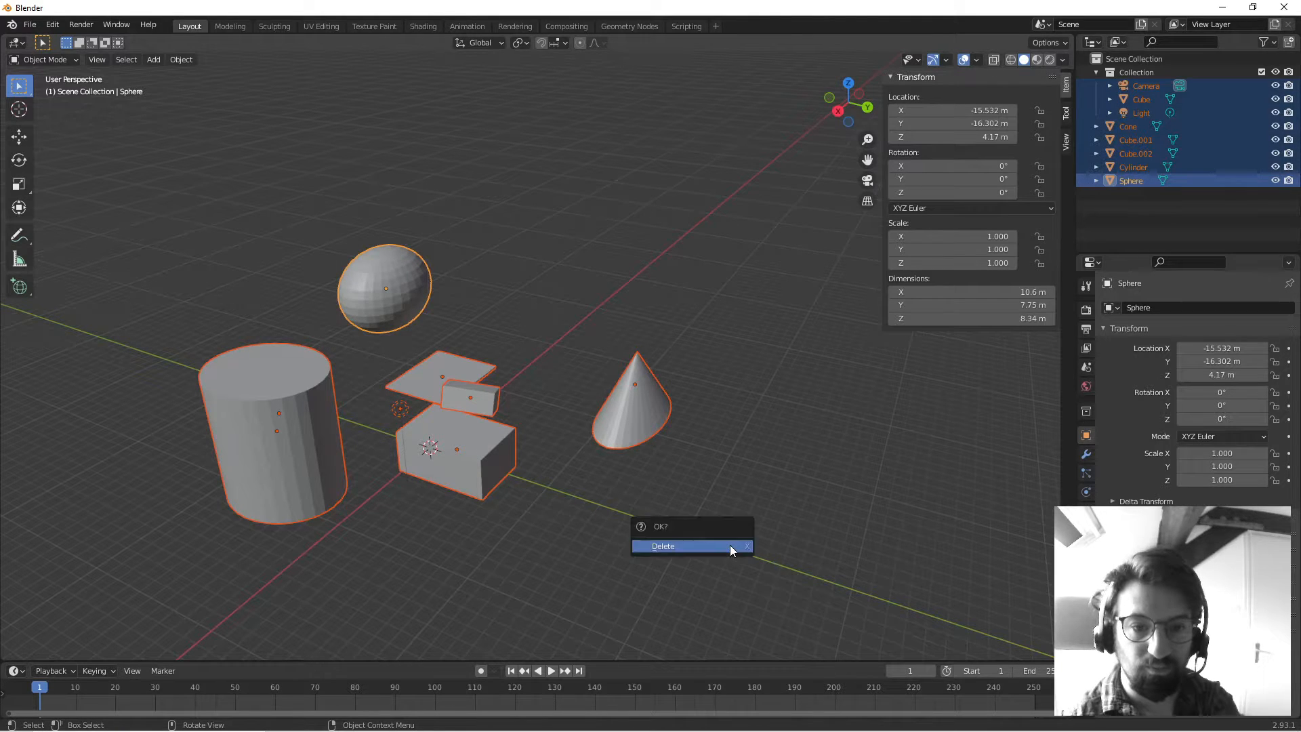
pyautogui.click(730, 545)
pyautogui.hotkey('ctrl', 'z')
pyautogui.click(699, 520)
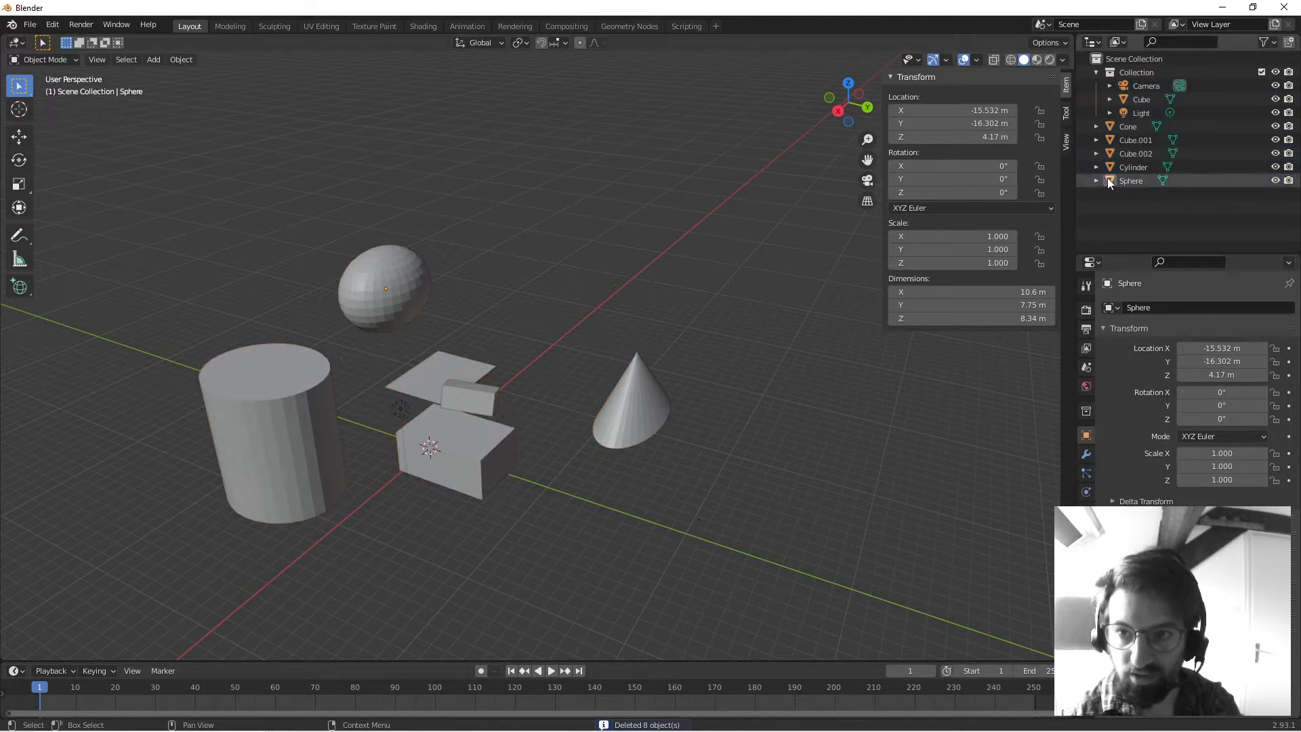
# Delete the cone, both added cubes, the cylinder and the sphere, as well as the original box.
pyautogui.click(1128, 129)
pyautogui.keyDown('shift'); pyautogui.click(1125, 168); pyautogui.keyUp('shift')
pyautogui.keyDown('shift'); pyautogui.click(1124, 181); pyautogui.keyUp('shift')
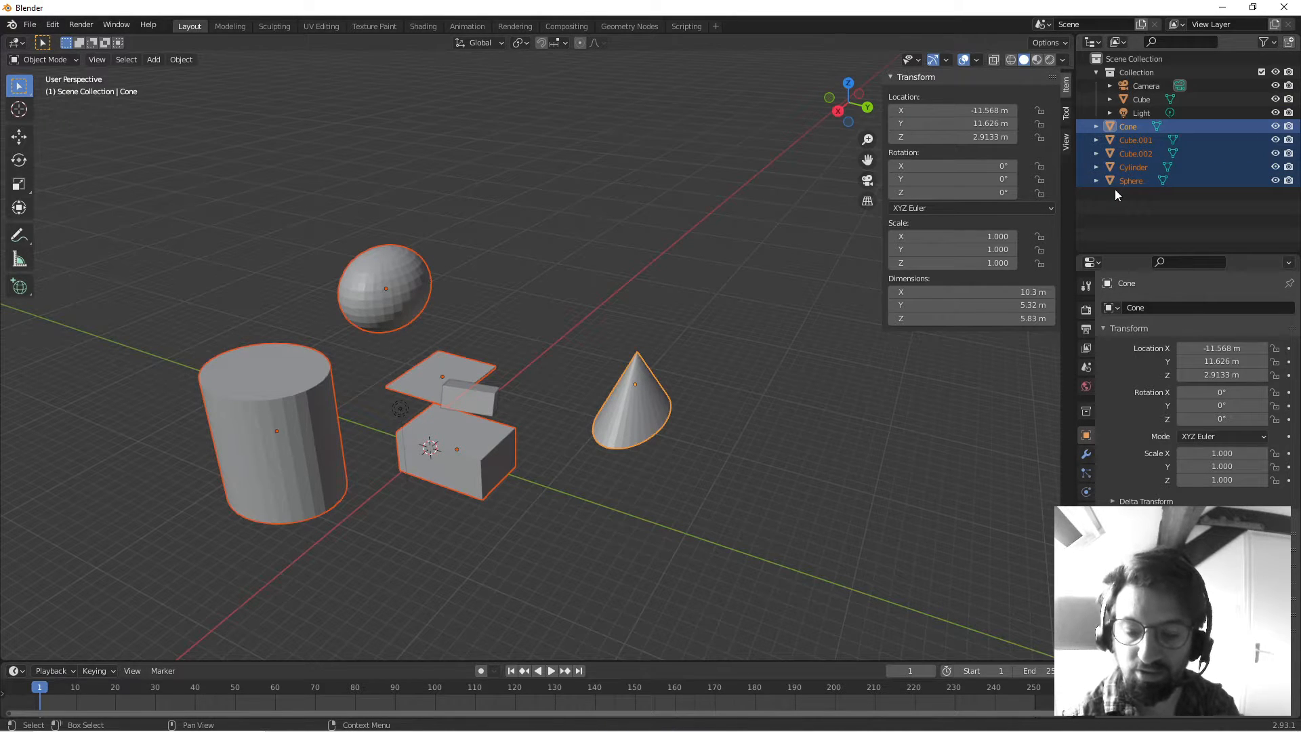
pyautogui.press('Delete')
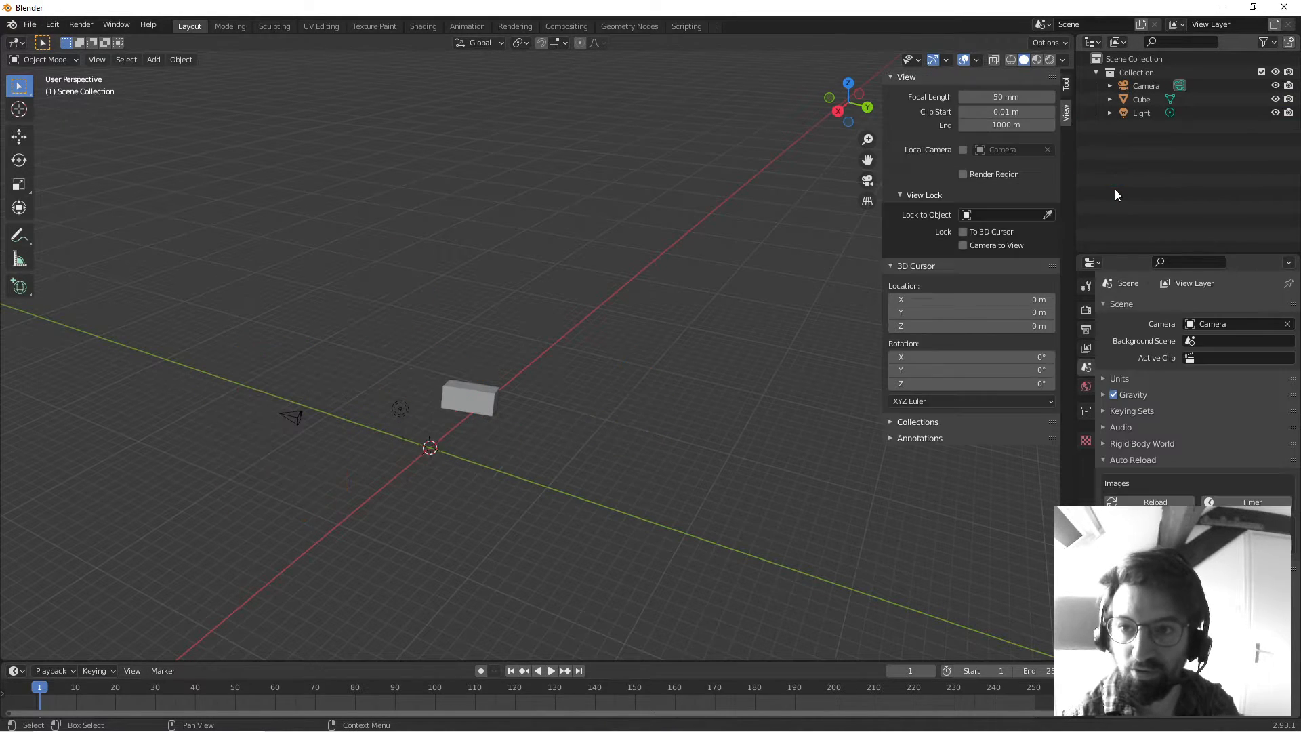
pyautogui.click(469, 409)
pyautogui.press('Delete')
pyautogui.moveTo(470, 412)
pyautogui.mouseDown(button='middle')
pyautogui.moveTo(425, 454)
pyautogui.moveTo(437, 408)
pyautogui.moveTo(476, 395)
pyautogui.mouseUp(button='middle')
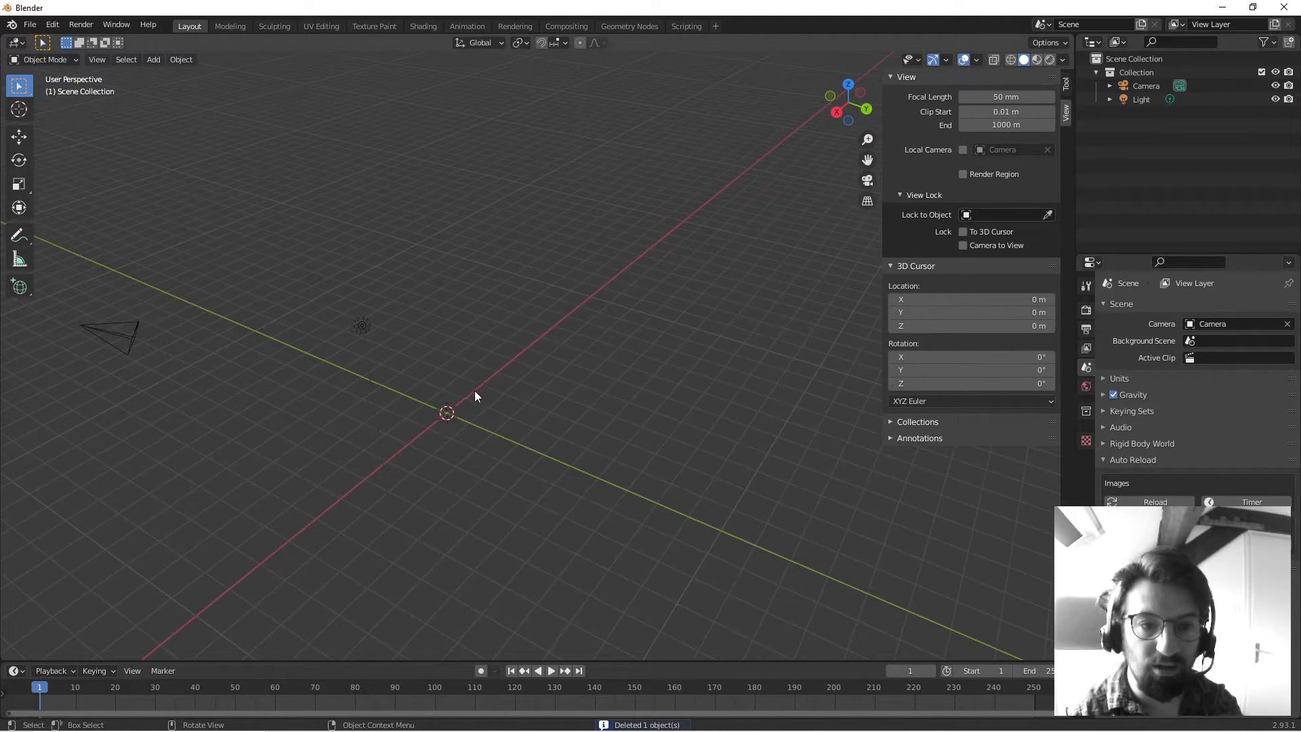
# Add a default cube mesh at the world origin.
pyautogui.click(181, 59)
pyautogui.moveTo(150, 59)
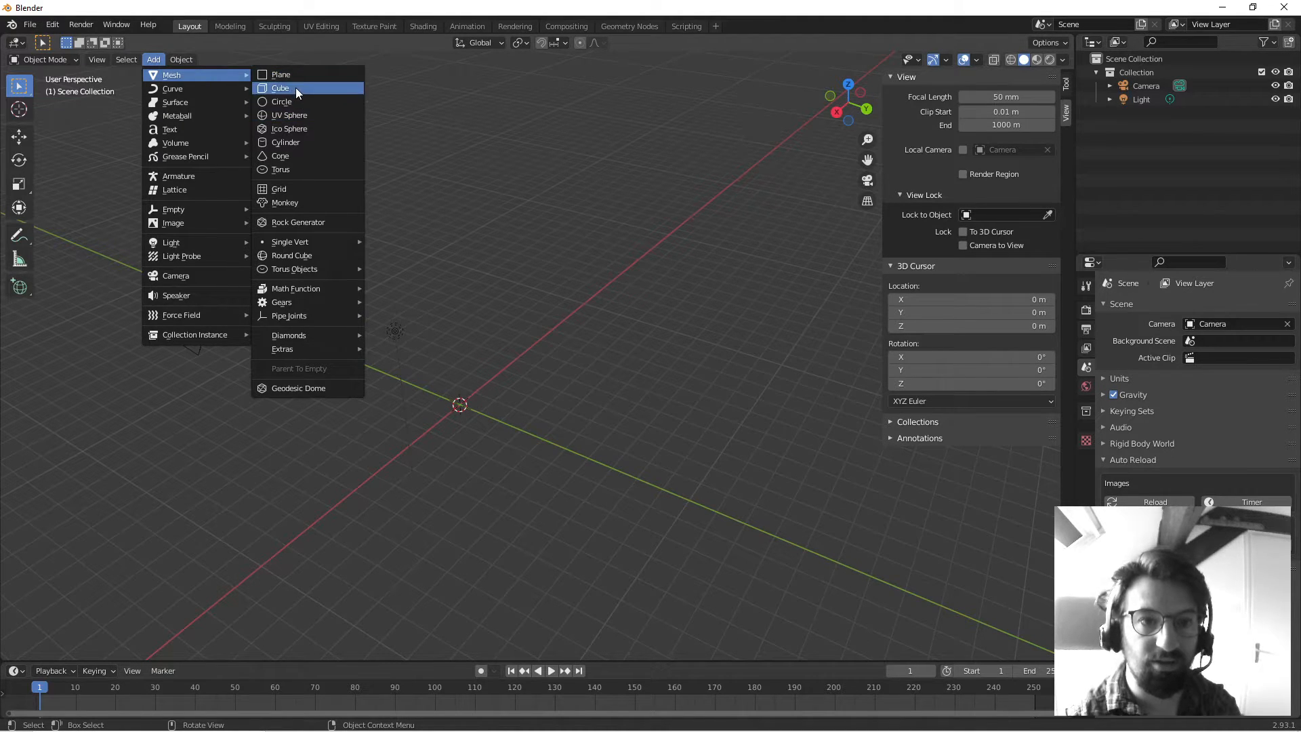
pyautogui.click(295, 88)
pyautogui.keyDown('shift'); pyautogui.moveTo(376, 400); pyautogui.dragTo(418, 373, button='middle'); pyautogui.keyUp('shift')
pyautogui.scroll(3, 433, 345)
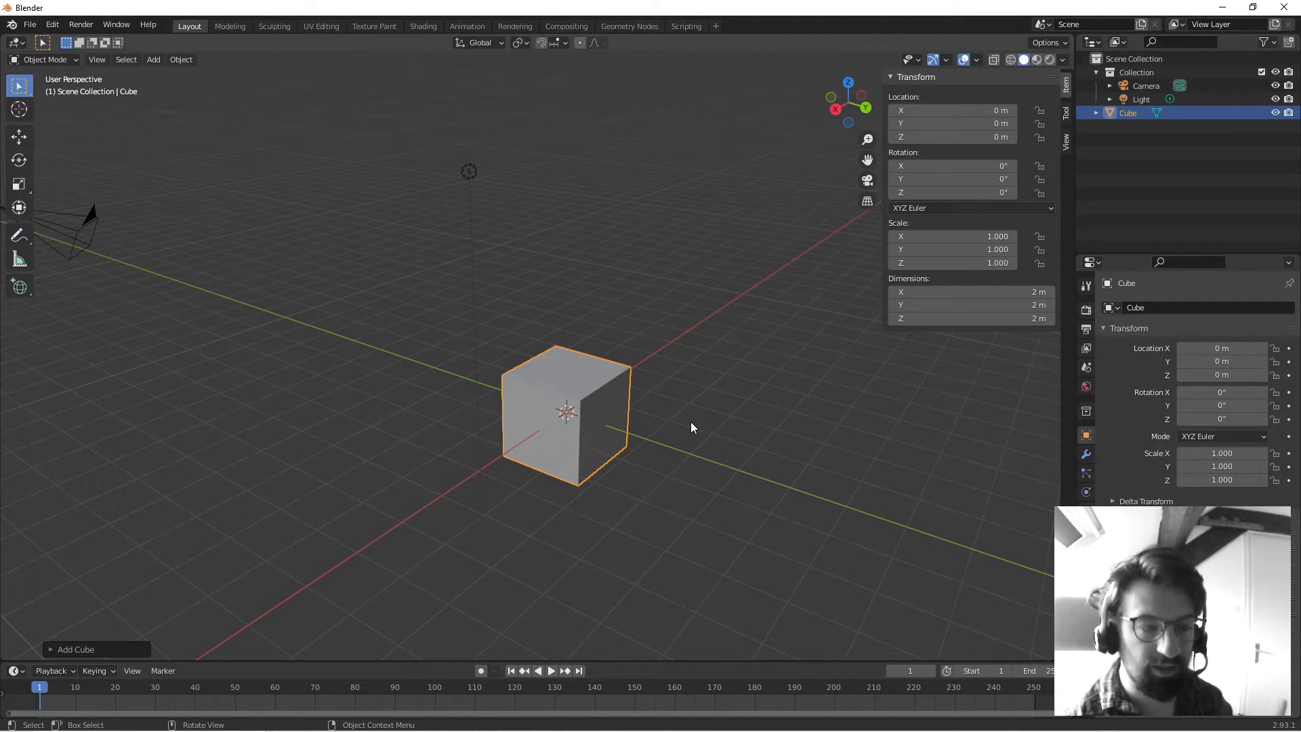
# Deselect the cube, choose the Select Box tool and box-select the cube together with the light.
pyautogui.click(434, 291)
pyautogui.moveTo(427, 288); pyautogui.dragTo(302, 228, button='middle')
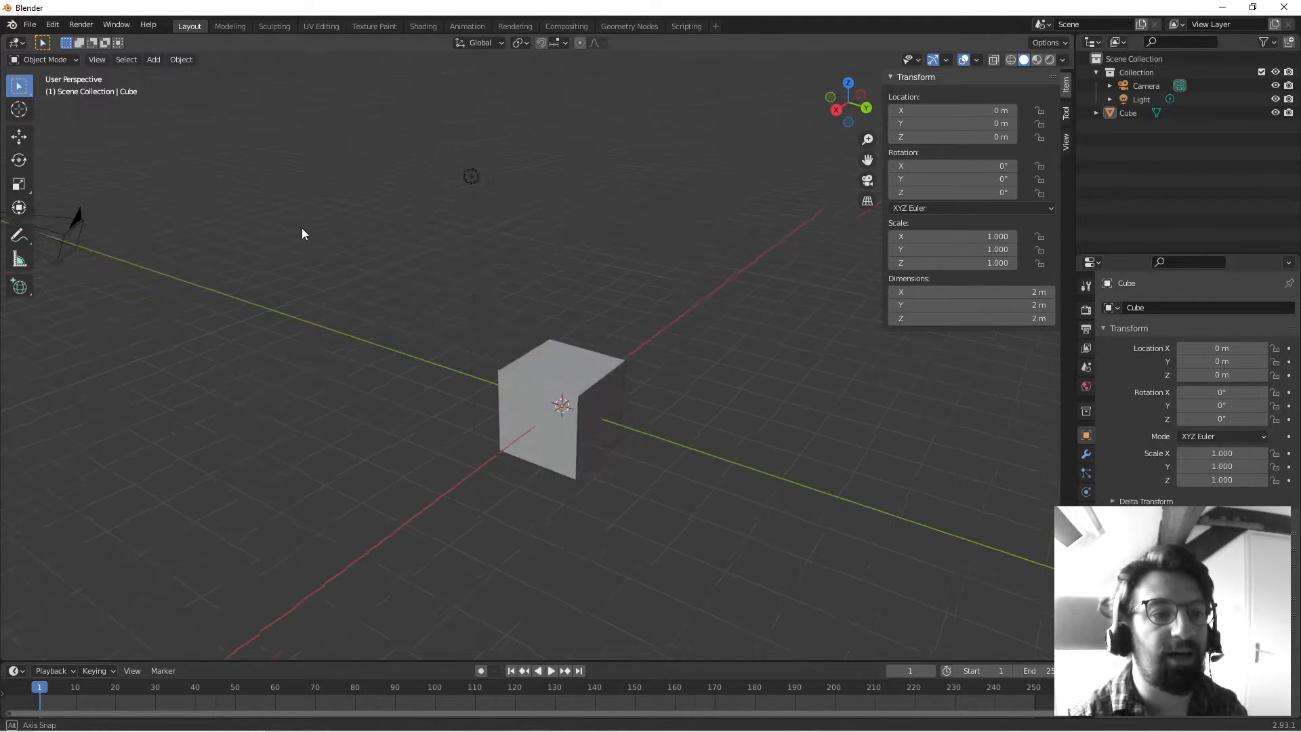
pyautogui.click(22, 88)
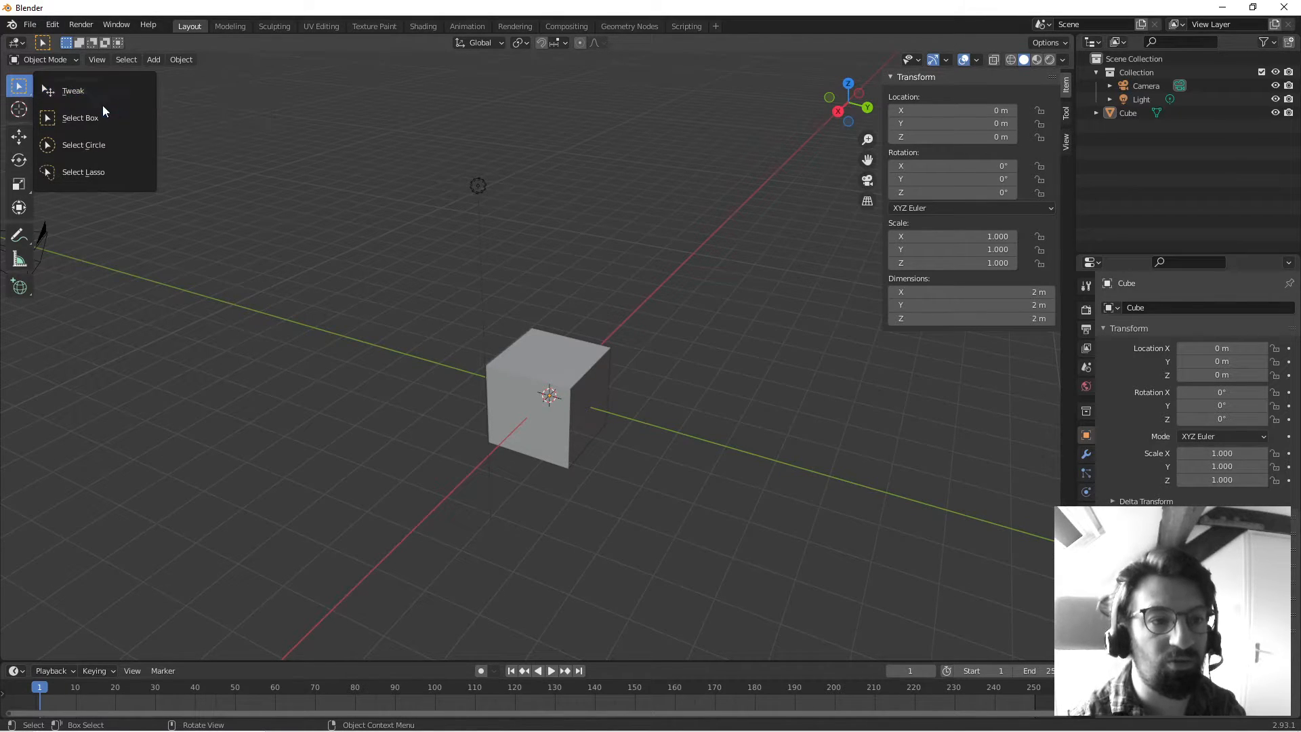
pyautogui.click(80, 117)
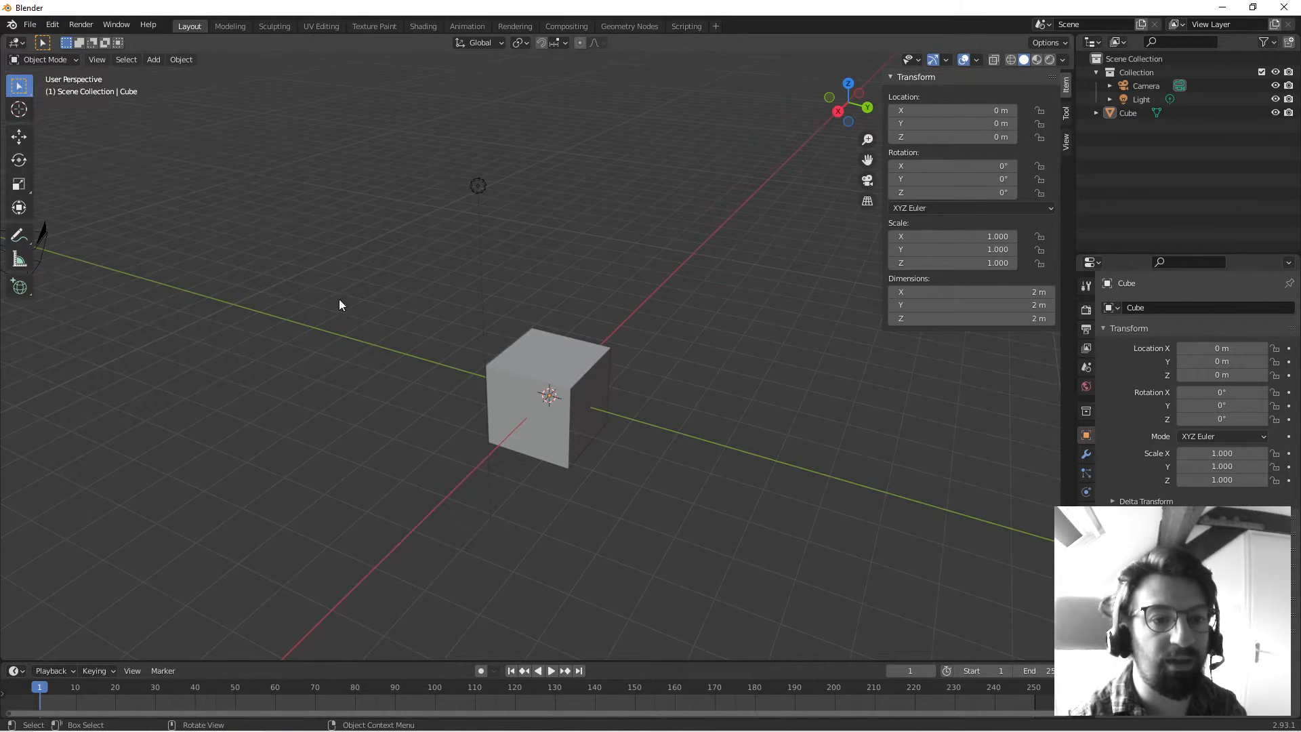
pyautogui.moveTo(240, 149); pyautogui.dragTo(713, 572)
# Switch to the Select Circle tool and clear the selection of the cube and the light.
pyautogui.click(16, 89)
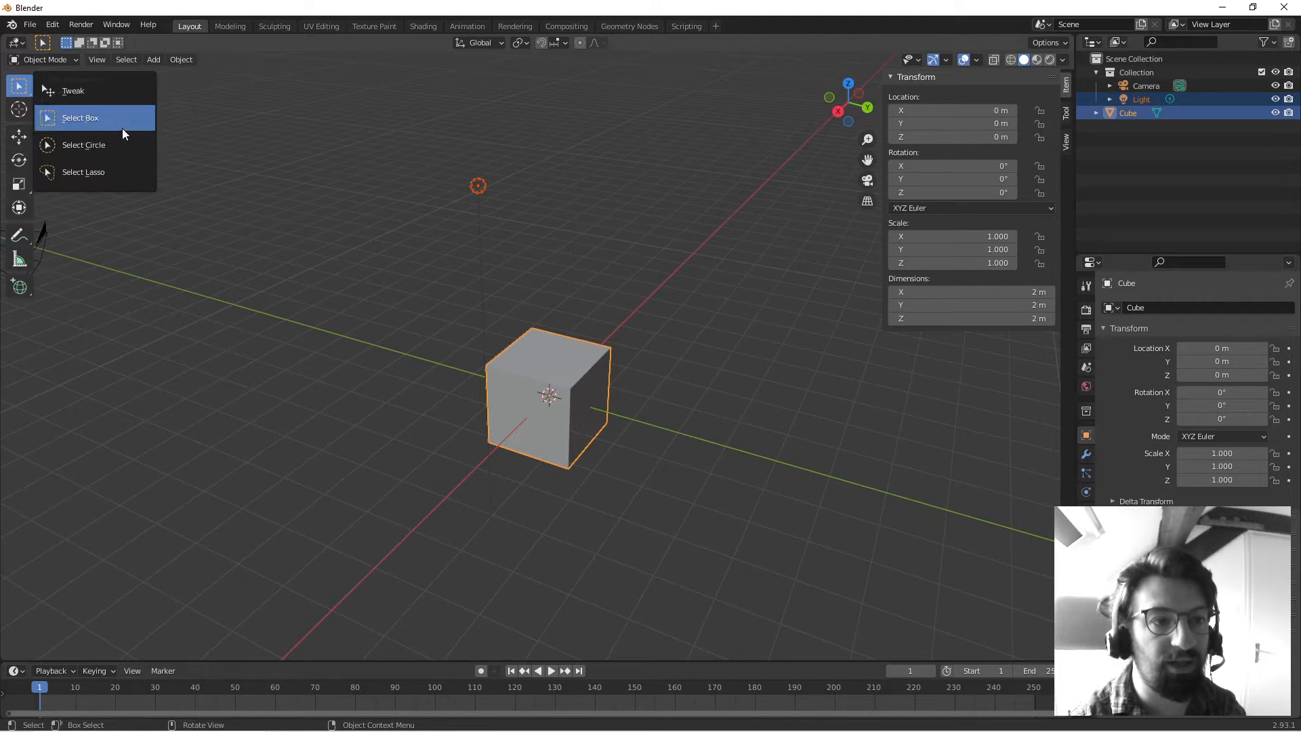
pyautogui.click(84, 145)
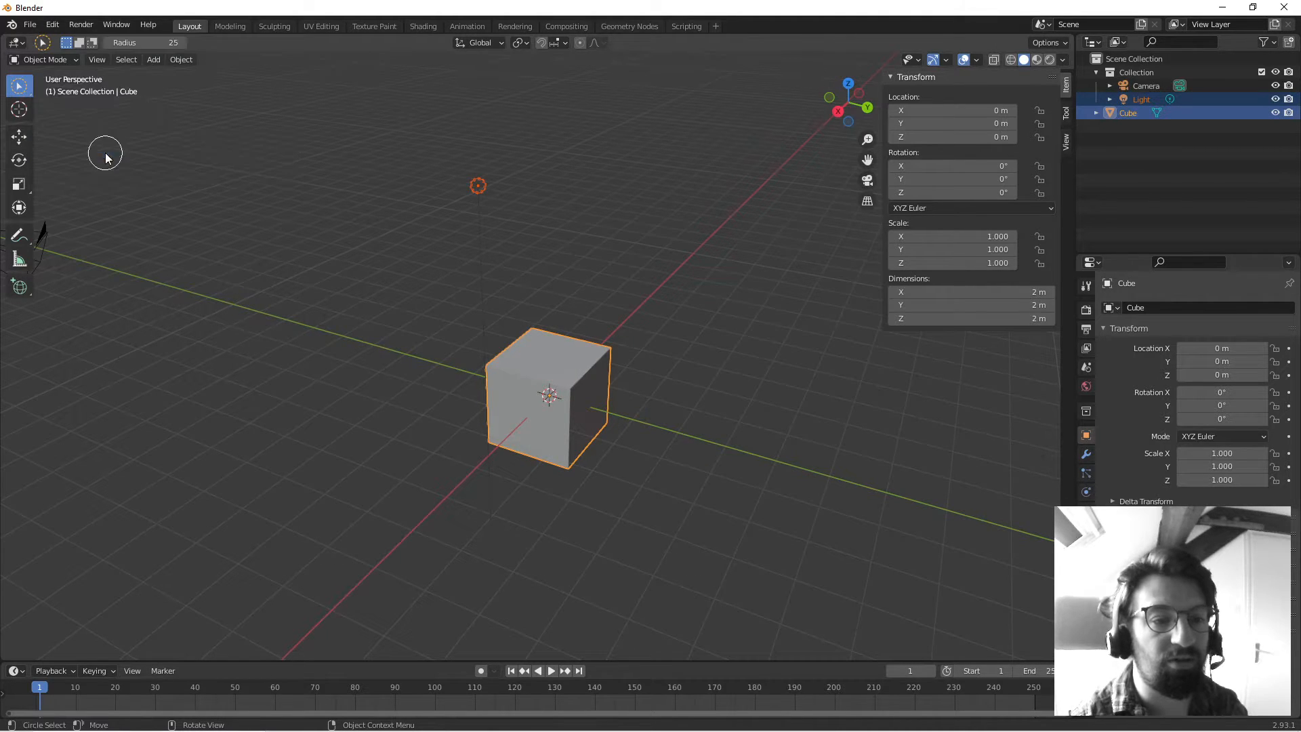
pyautogui.click(291, 183)
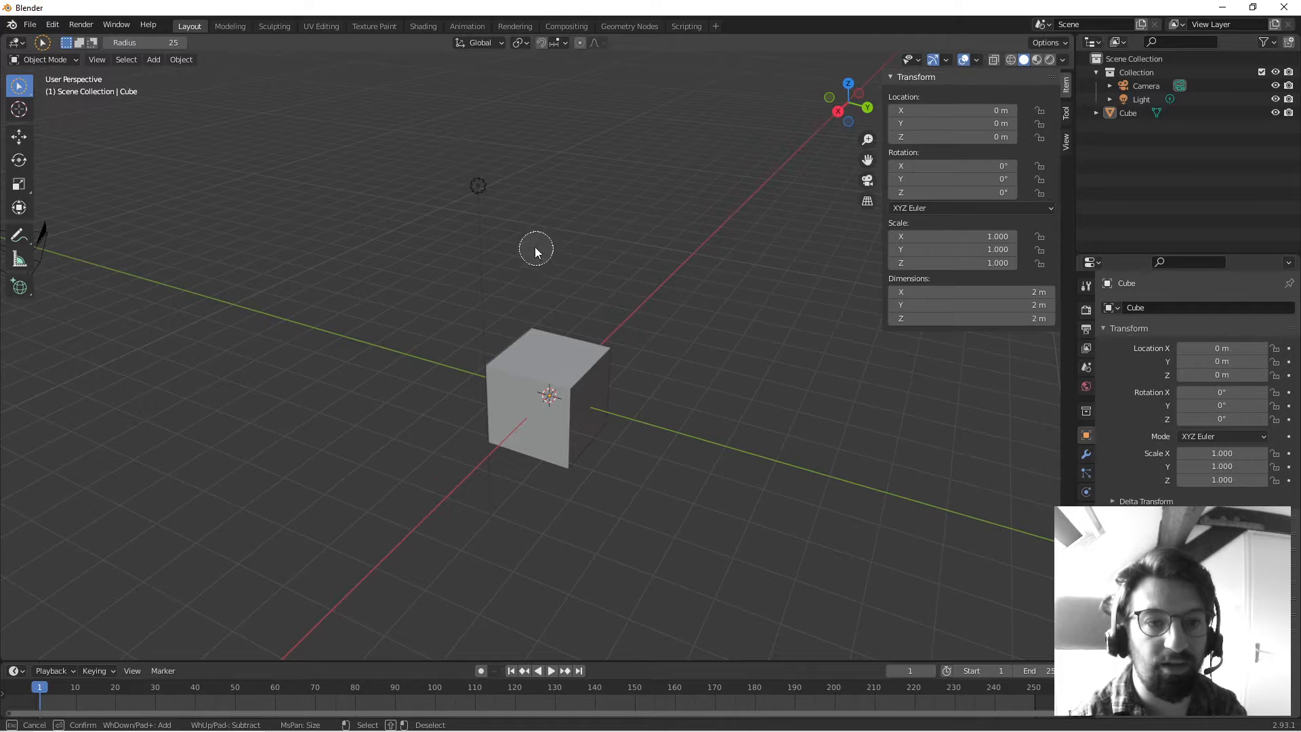
pyautogui.click(14, 94)
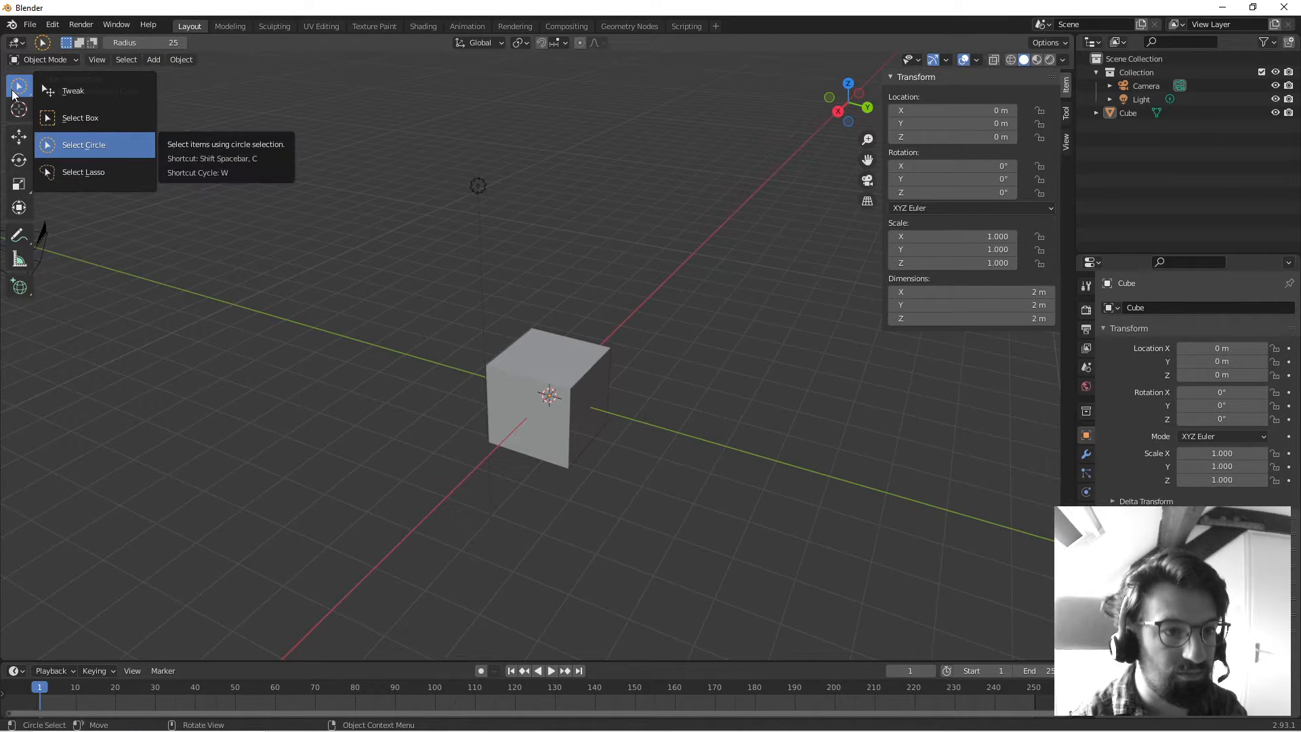
pyautogui.click(14, 94)
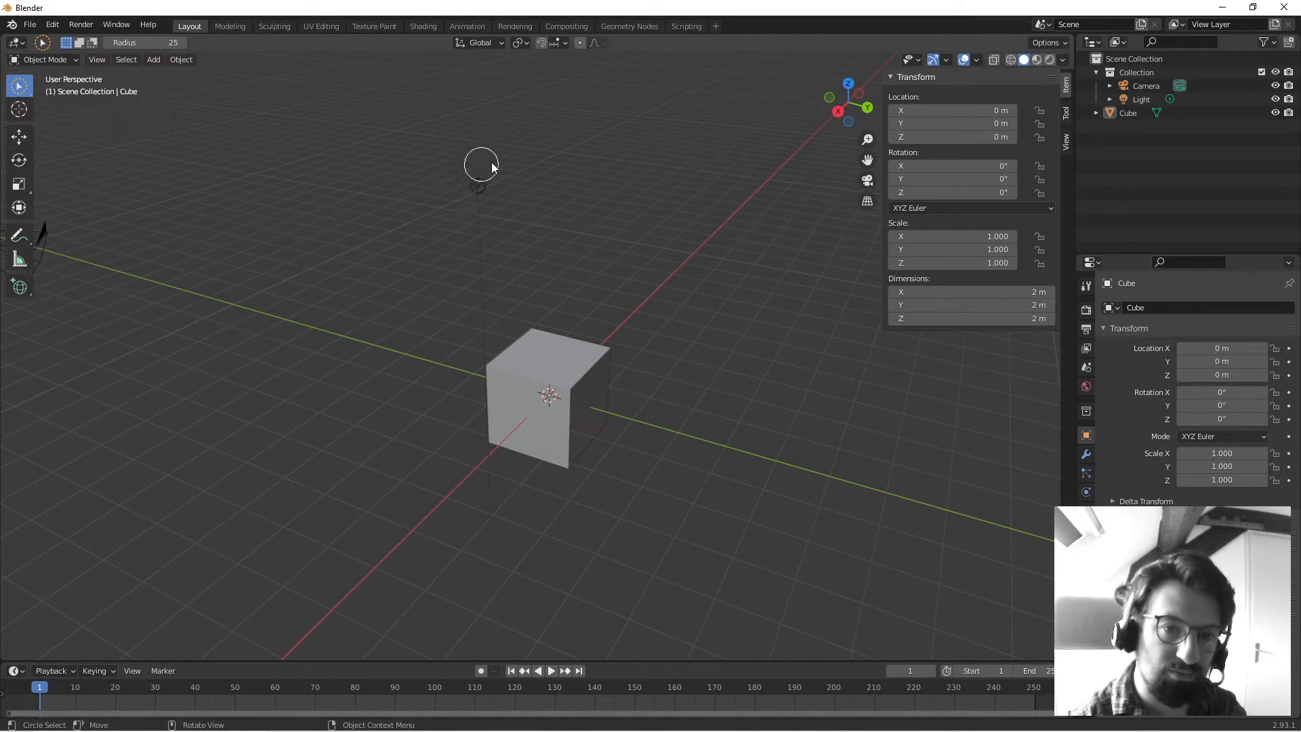
# Circle-select from the light across to the cube, end the circle selection and deselect everything.
pyautogui.press('c')
pyautogui.moveTo(467, 190)
pyautogui.mouseDown()
pyautogui.moveTo(470, 459)
pyautogui.moveTo(584, 392)
pyautogui.mouseUp()
pyautogui.press('Escape')
pyautogui.click(568, 257)
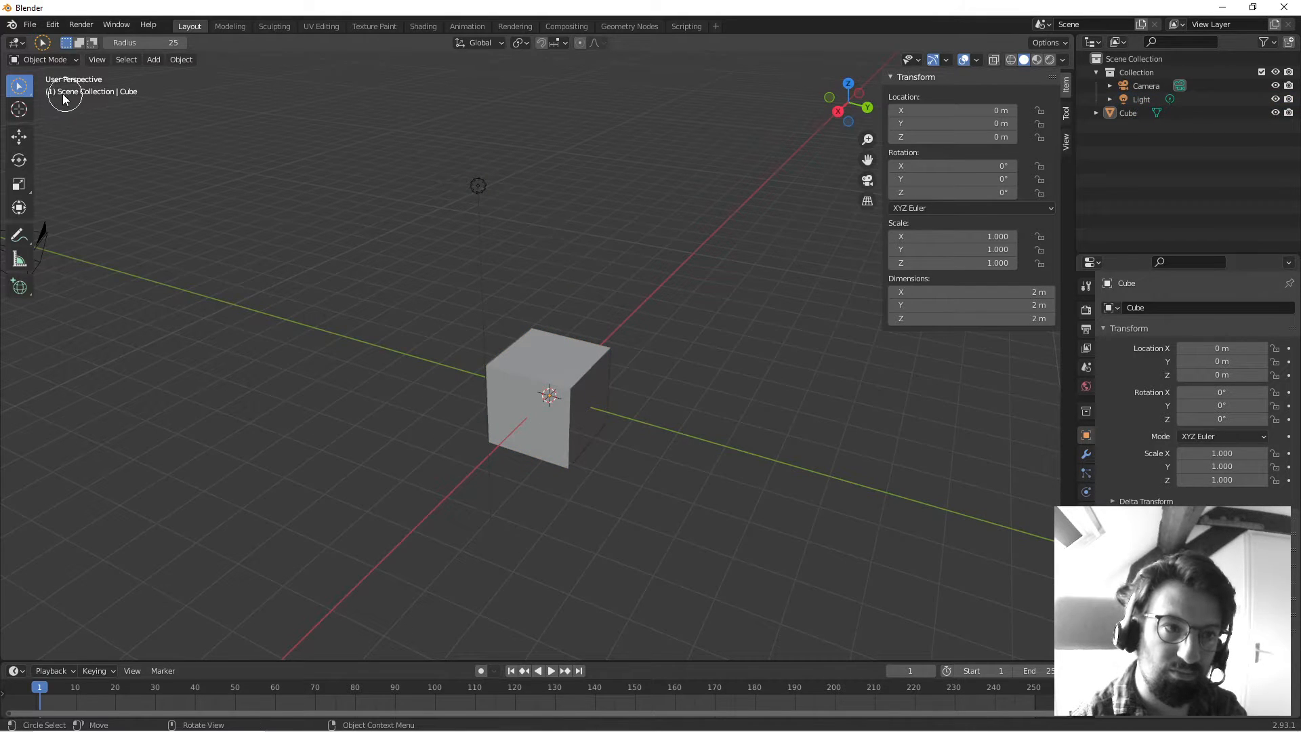
# Switch to the Select Lasso tool and lasso-select the cube together with the light.
pyautogui.click(13, 94)
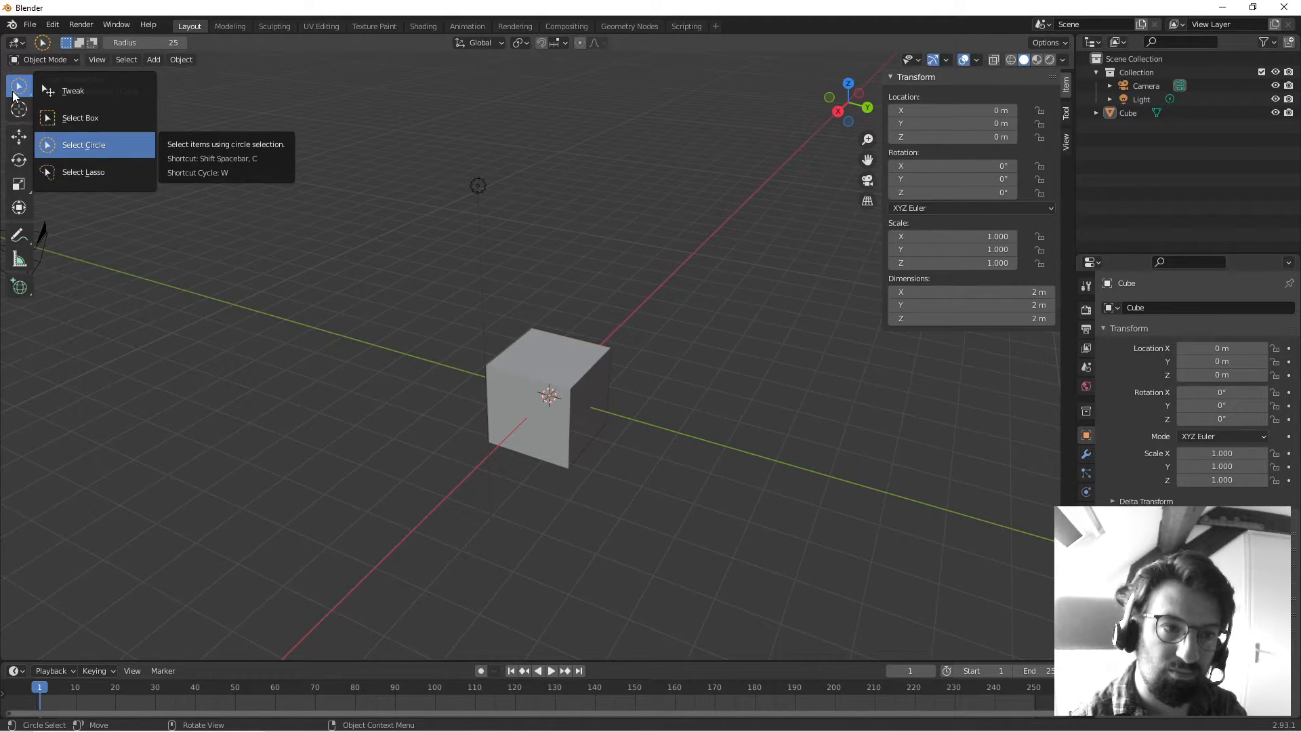
pyautogui.click(136, 169)
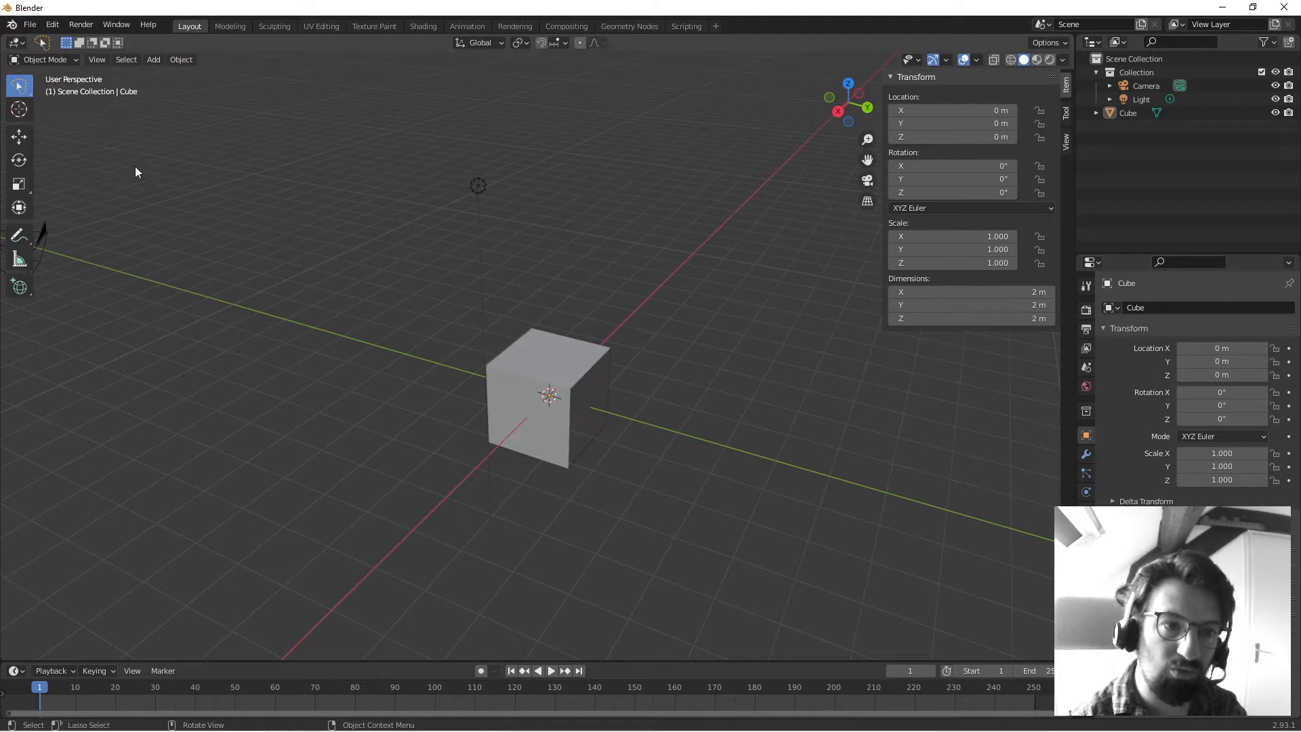
pyautogui.moveTo(258, 346)
pyautogui.mouseDown()
pyautogui.moveTo(350, 191)
pyautogui.moveTo(622, 264)
pyautogui.moveTo(499, 575)
pyautogui.moveTo(7, 325)
pyautogui.moveTo(319, 158)
pyautogui.moveTo(332, 166)
pyautogui.mouseUp()
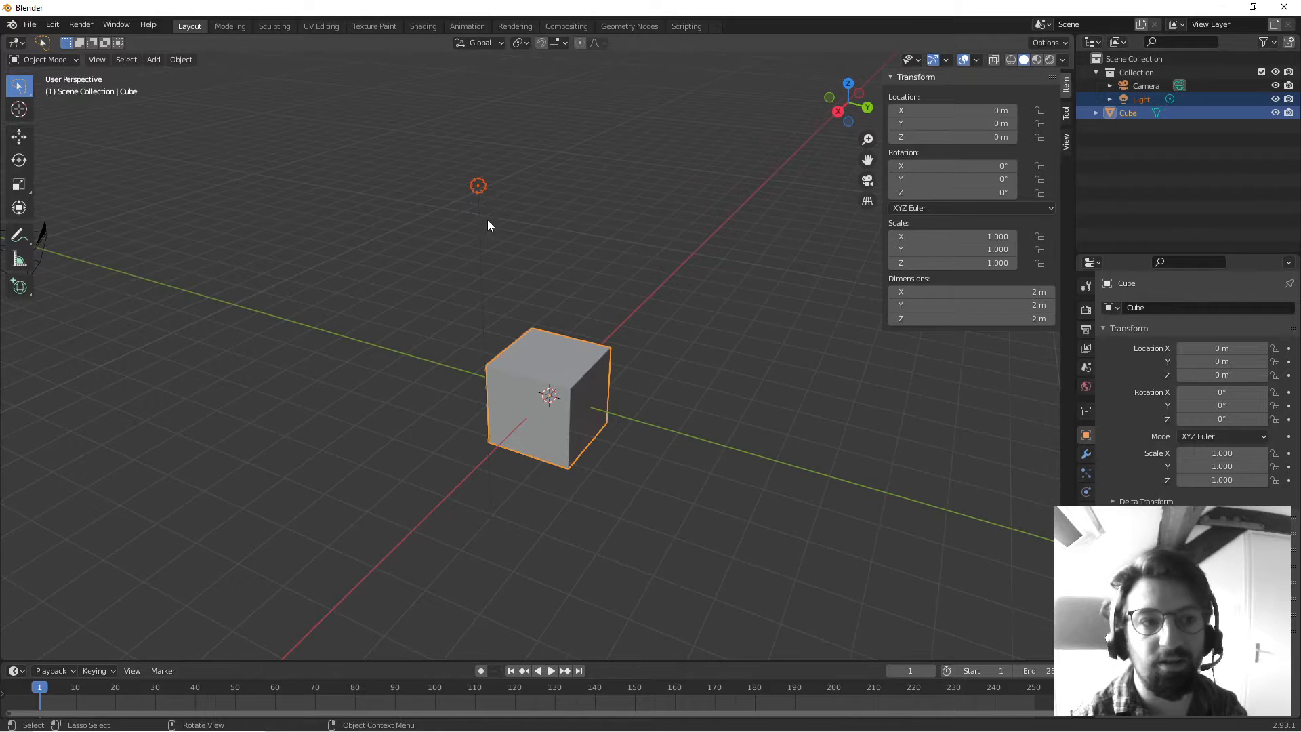
# Switch back to the Select Box tool and clear the selection of the cube and the light.
pyautogui.click(14, 90)
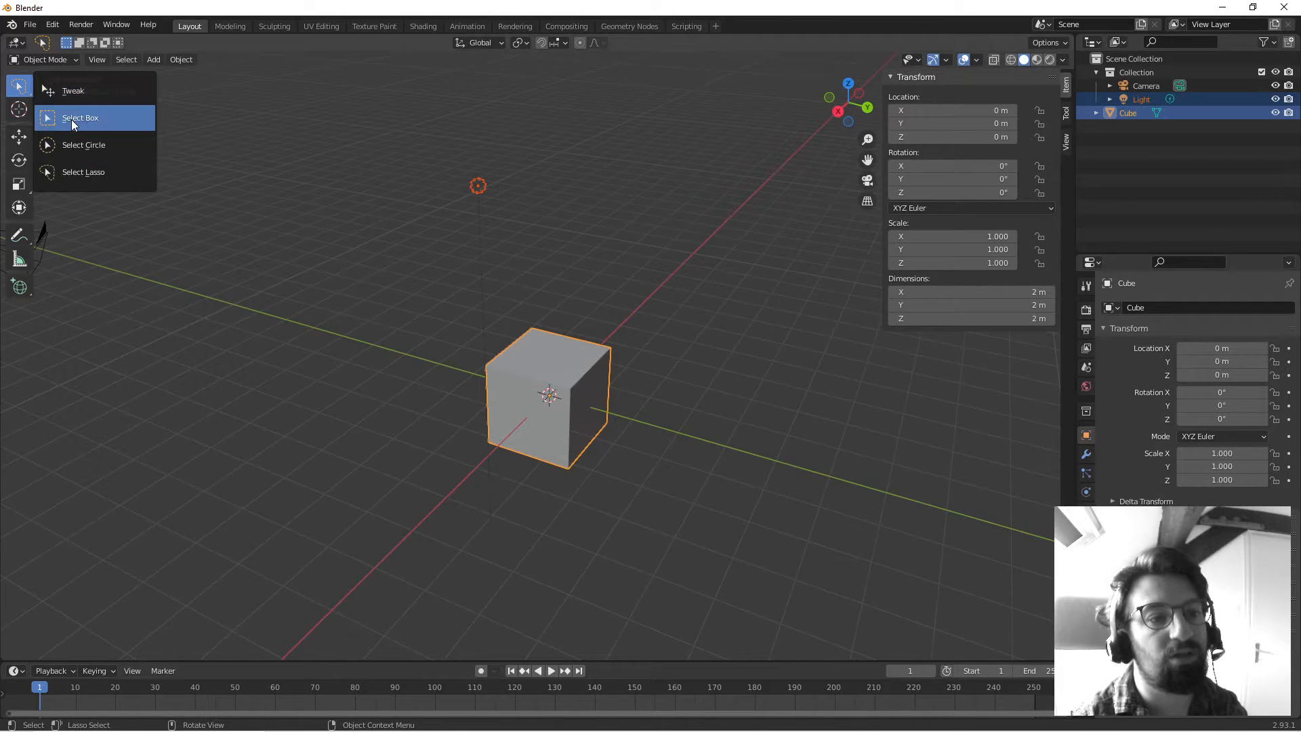
pyautogui.click(71, 120)
pyautogui.click(332, 211)
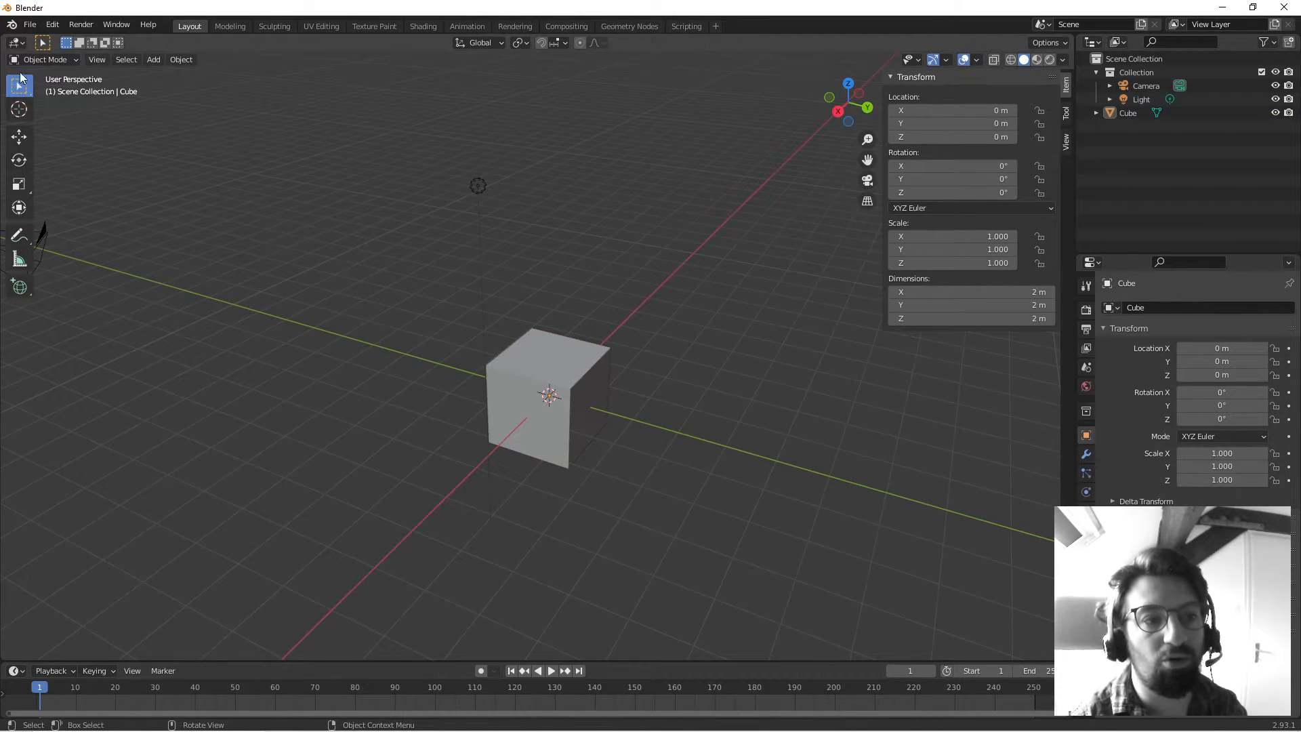
# Look at the tool variants grouped under the Scale tool, leaving the active tool as it is.
pyautogui.keyDown('shift'); pyautogui.moveTo(493, 195); pyautogui.dragTo(435, 194, button='middle'); pyautogui.keyUp('shift')
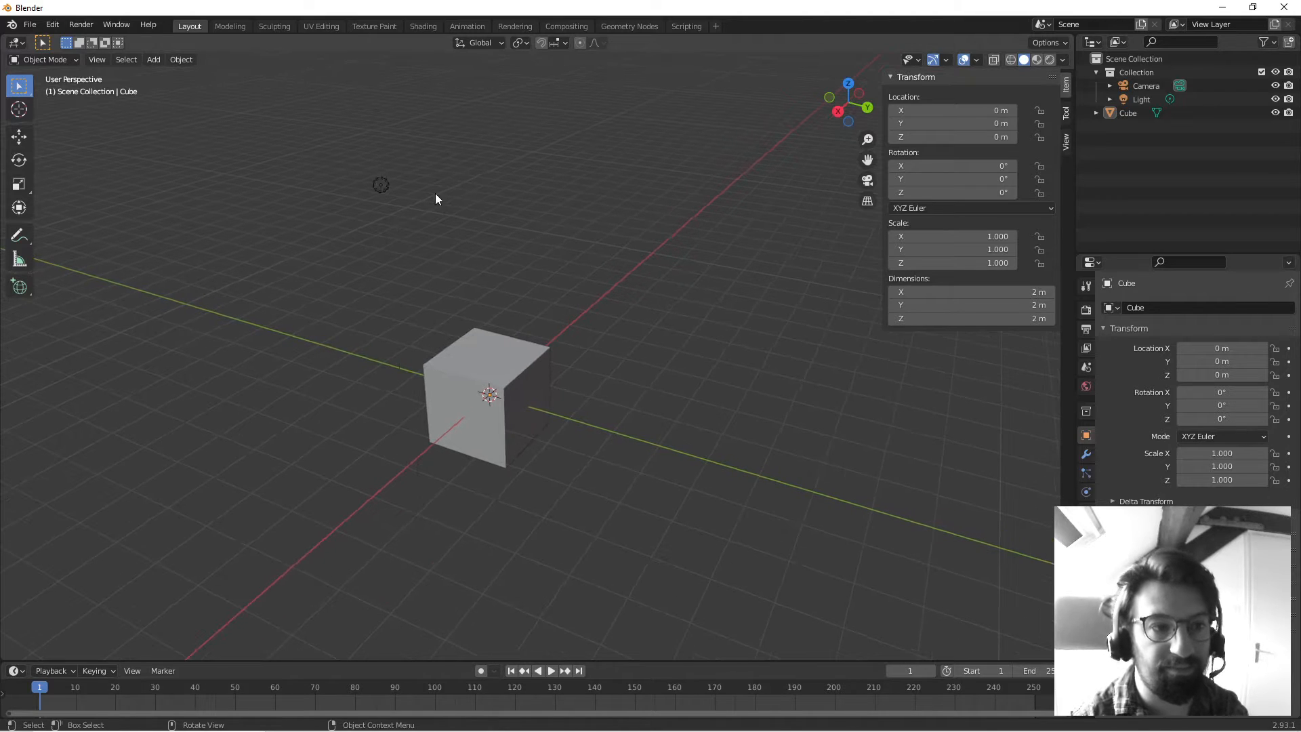
pyautogui.click(19, 194)
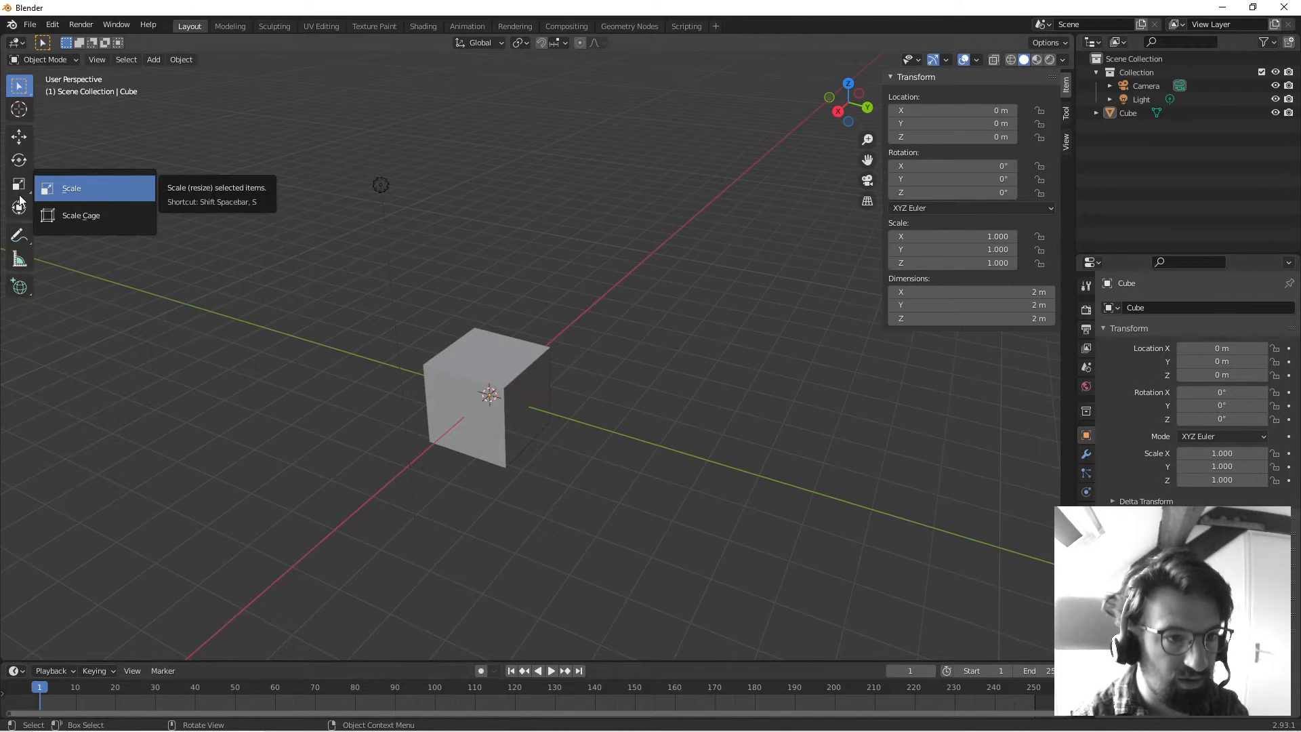
pyautogui.click(19, 183)
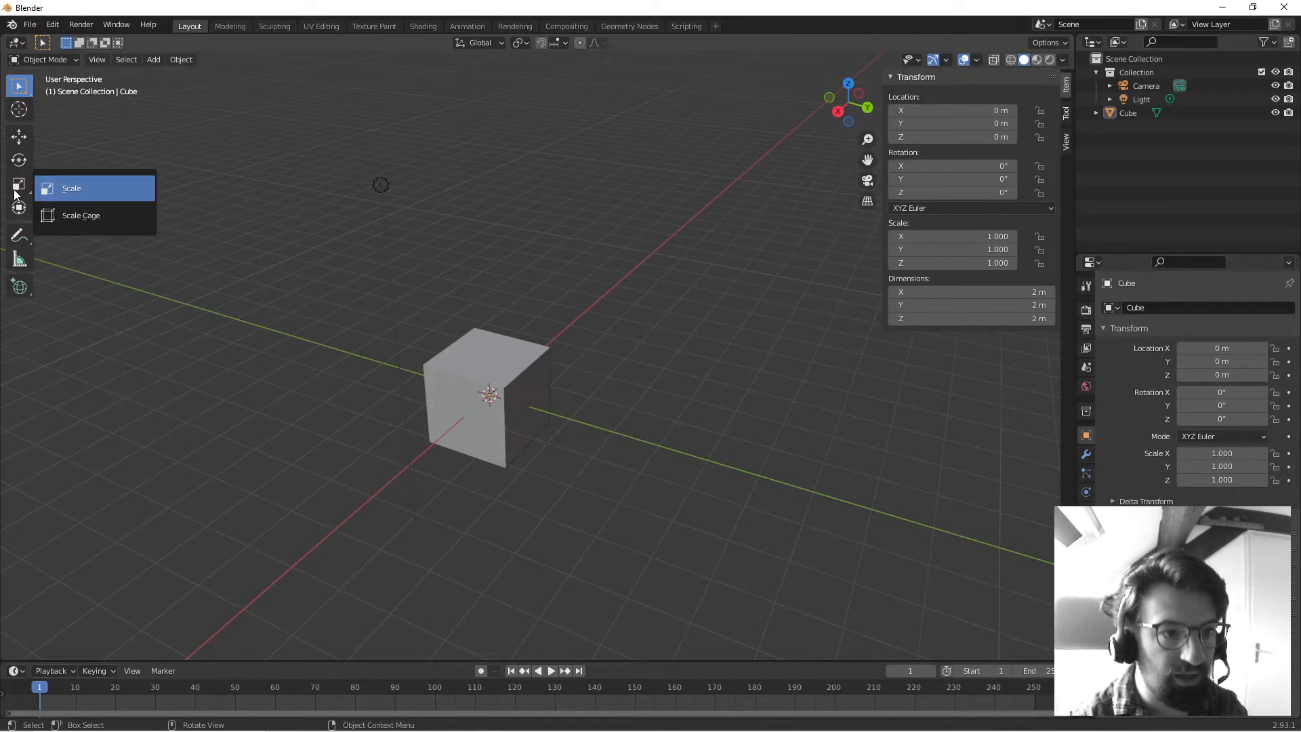
pyautogui.moveTo(307, 366); pyautogui.dragTo(485, 368, button='middle')
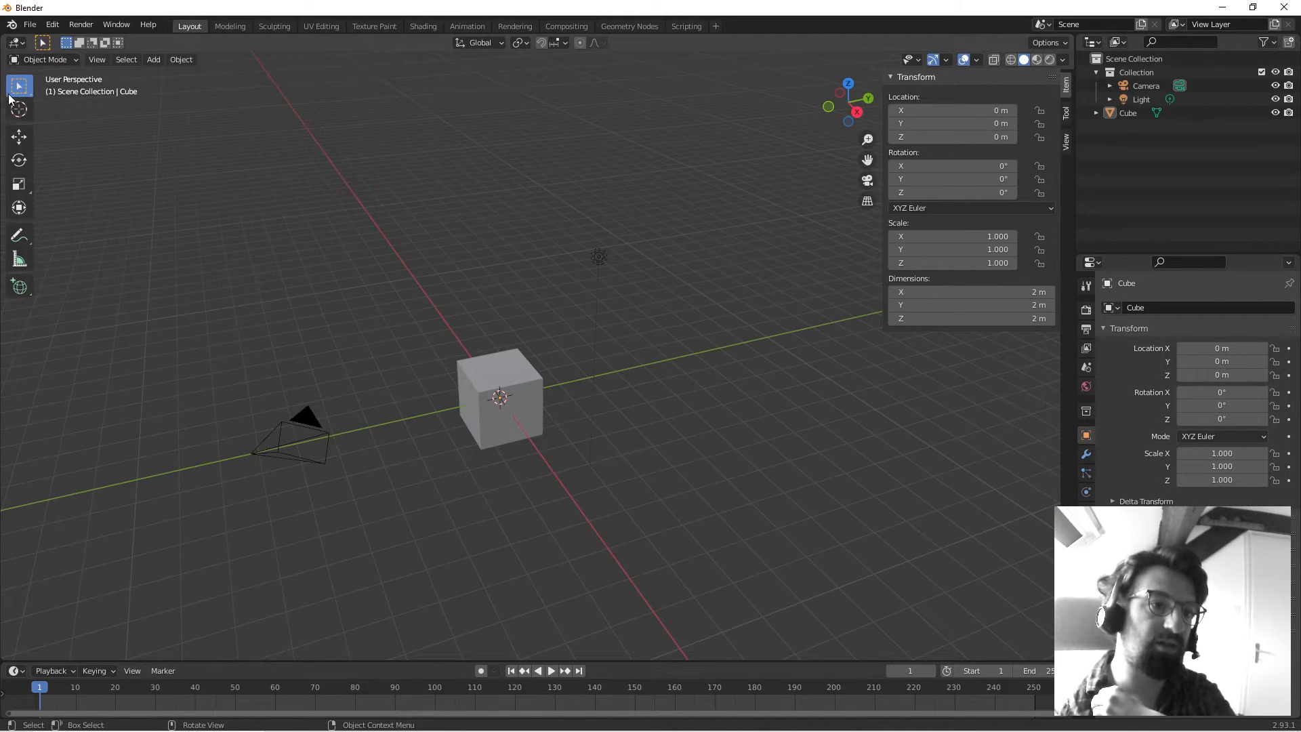
# Widen the toolbar until the tool names show, and narrow it back to a single column of icons.
pyautogui.moveTo(39, 164)
pyautogui.mouseDown()
pyautogui.moveTo(4, 154)
pyautogui.moveTo(48, 156)
pyautogui.mouseUp()
pyautogui.moveTo(48, 157); pyautogui.dragTo(128, 180)
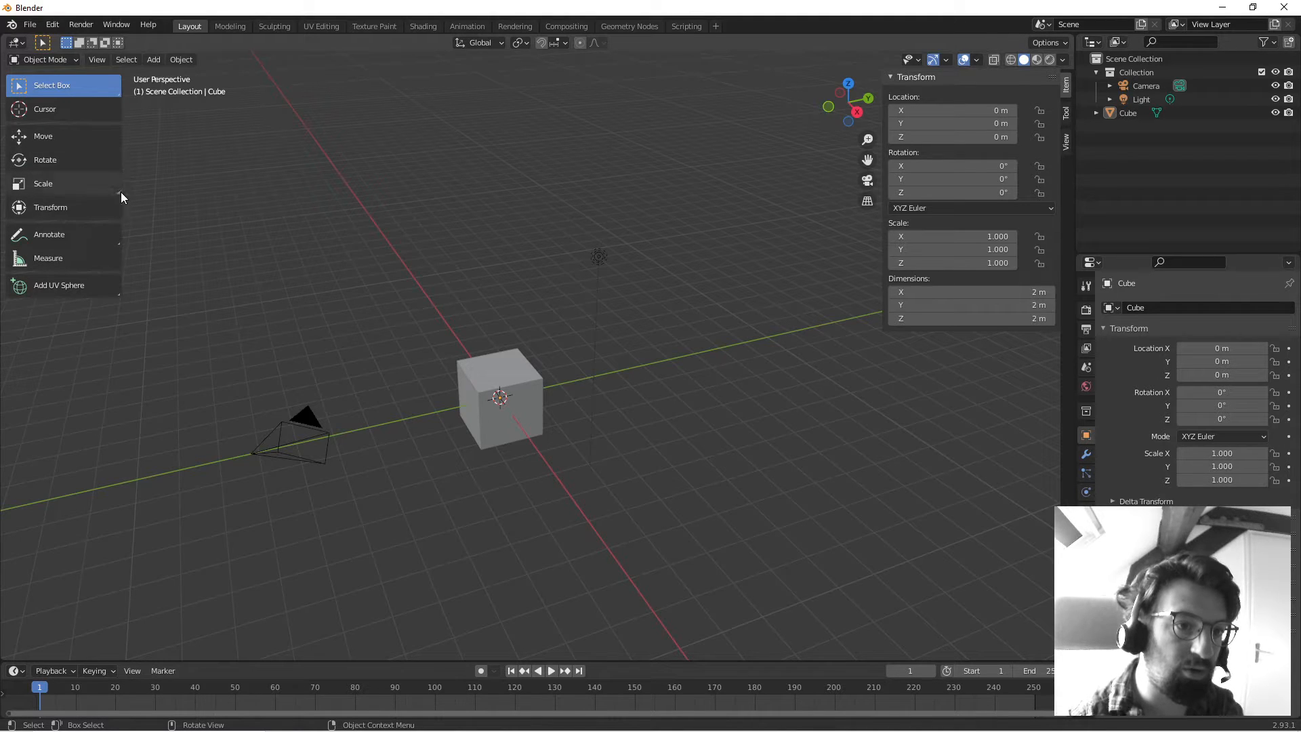
pyautogui.moveTo(128, 149); pyautogui.dragTo(49, 154)
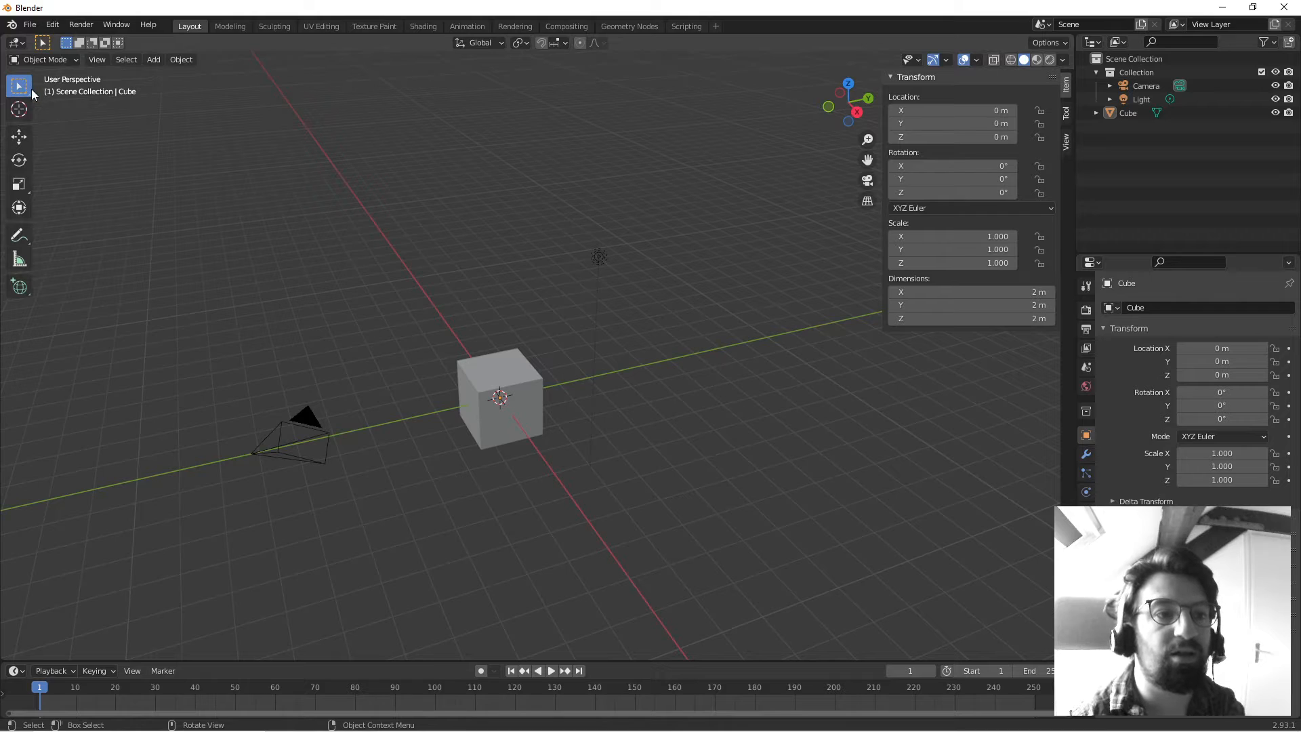
# Collapse the toolbar completely and bring it back as a single icon column.
pyautogui.moveTo(39, 156); pyautogui.dragTo(5, 154)
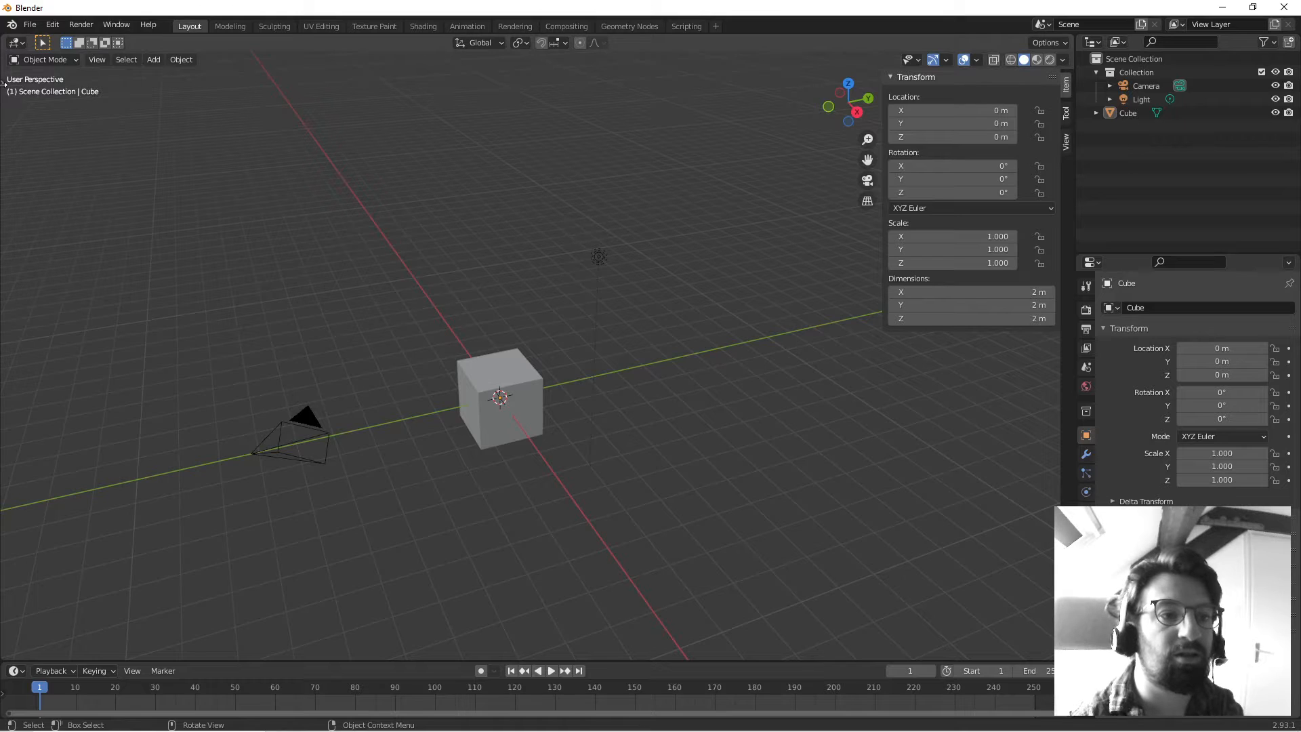
pyautogui.moveTo(4, 82); pyautogui.dragTo(11, 88)
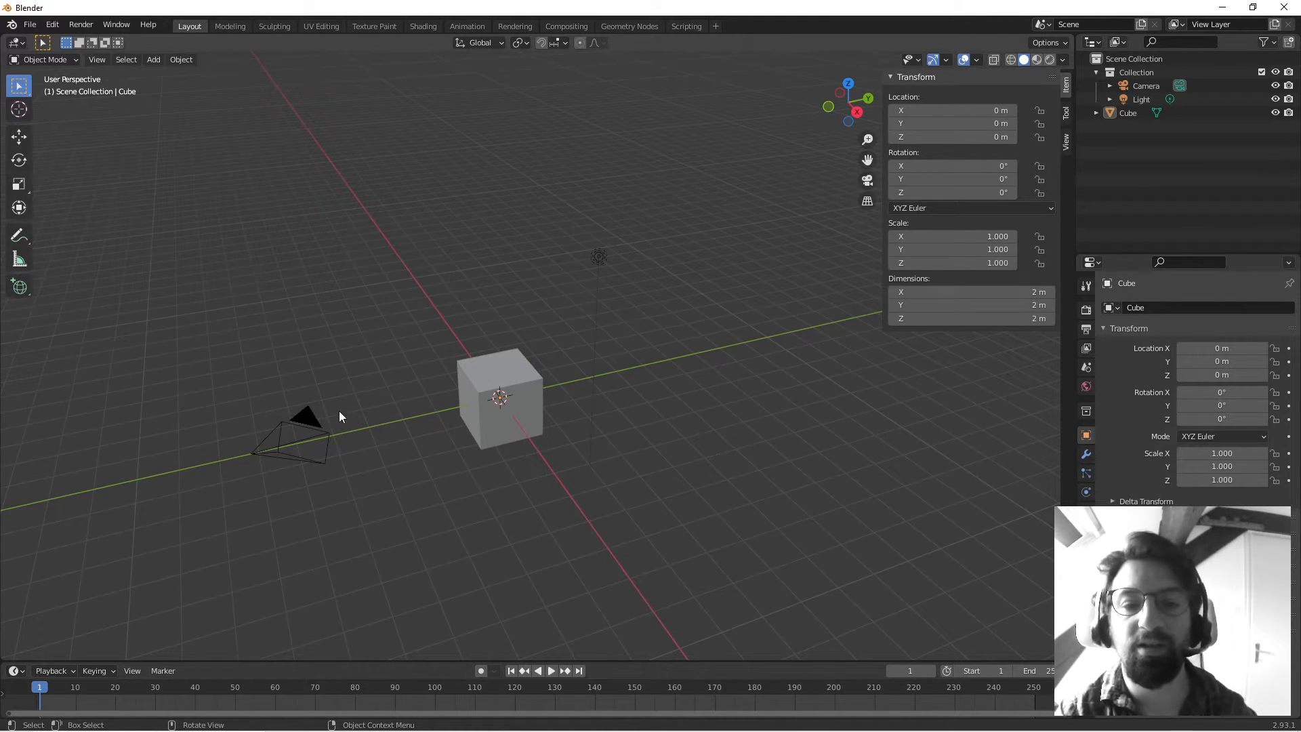
# Select the cube, the light, the camera and the cube again, one after another.
pyautogui.click(486, 376)
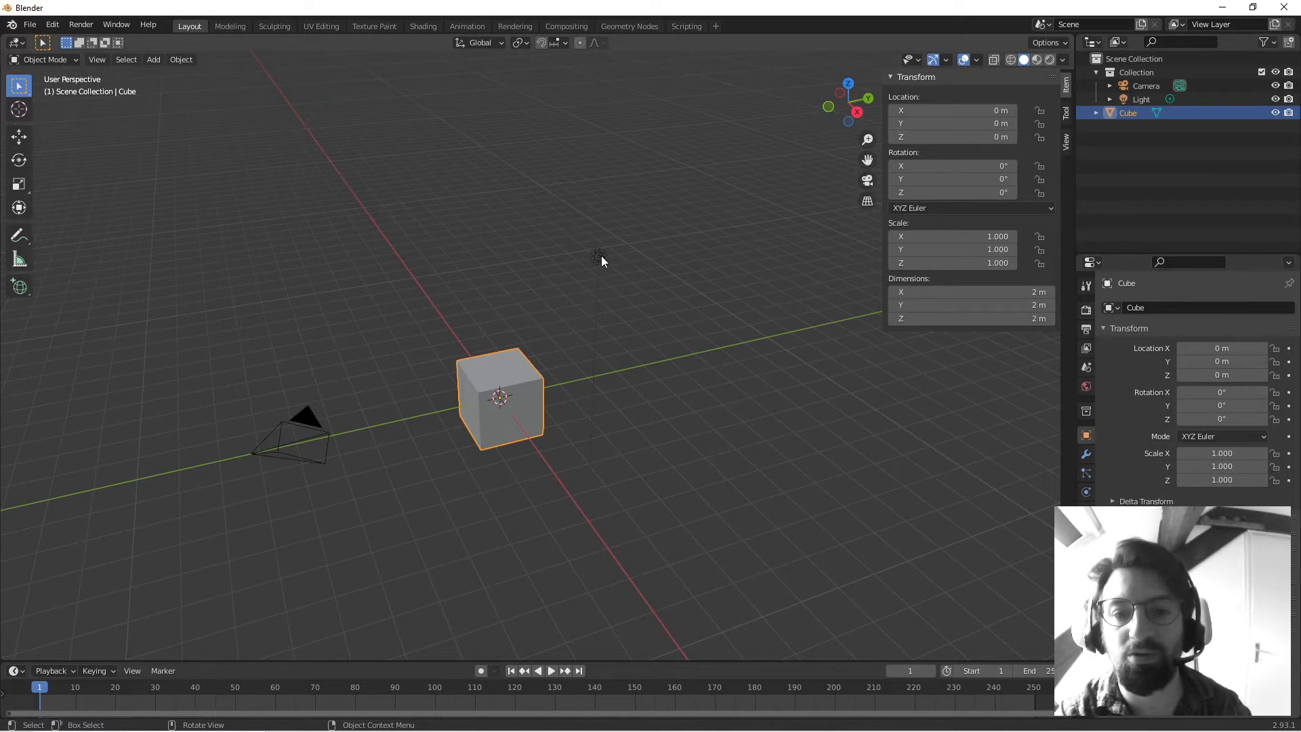
pyautogui.click(599, 257)
pyautogui.click(288, 426)
pyautogui.click(498, 372)
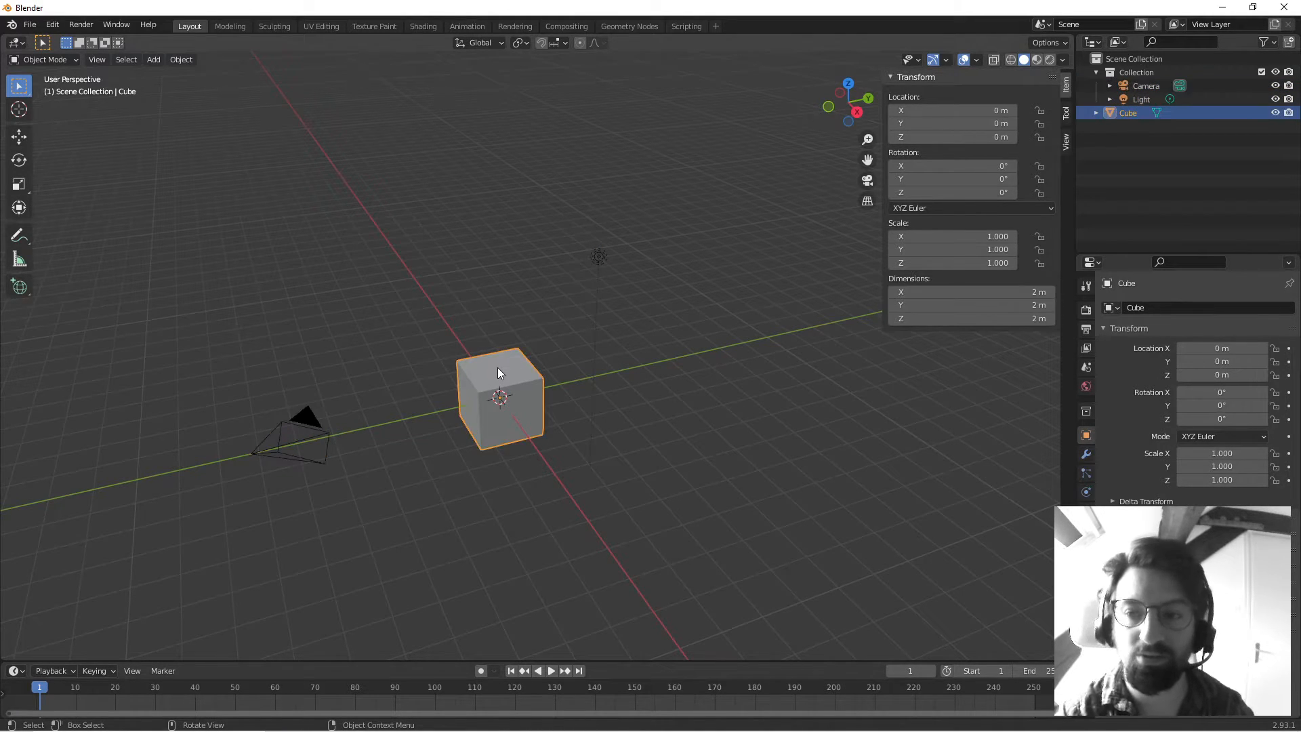
# Try selecting the camera and the light in turn, ending with the cube selected.
pyautogui.moveTo(490, 351); pyautogui.dragTo(508, 377, button='middle')
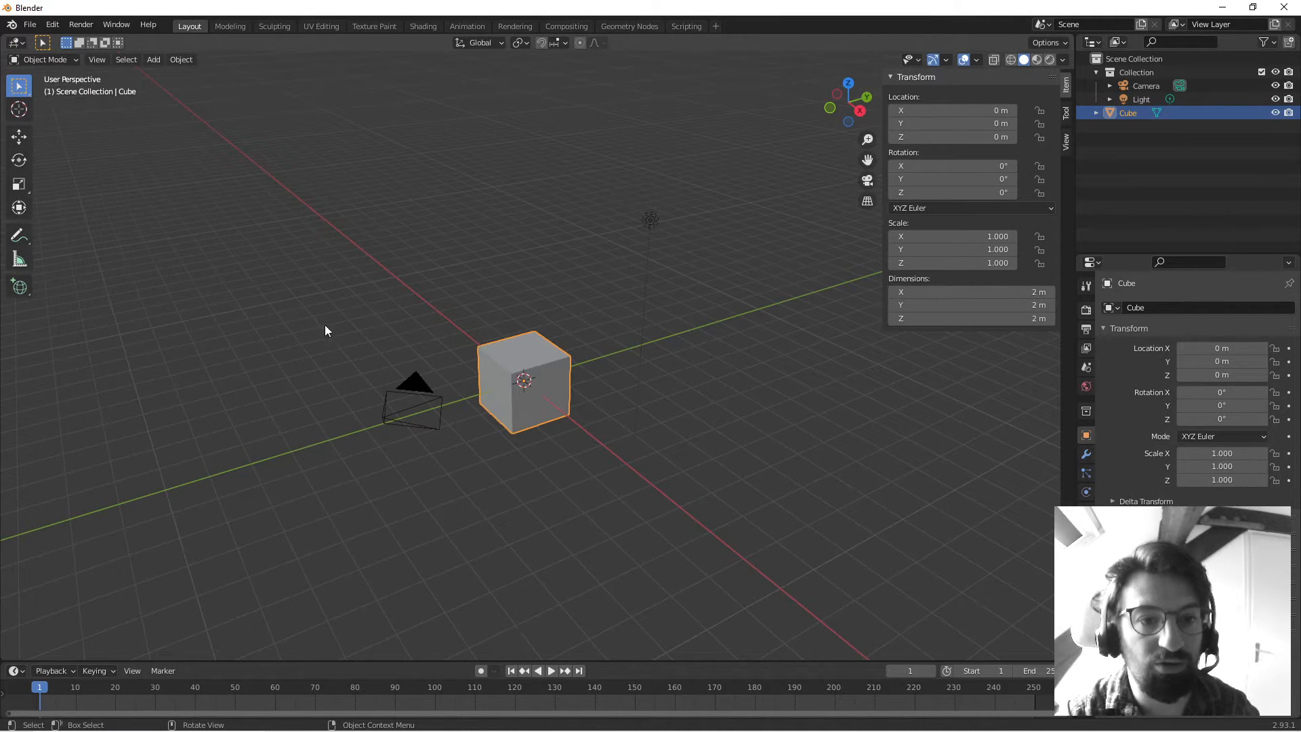
pyautogui.click(393, 423)
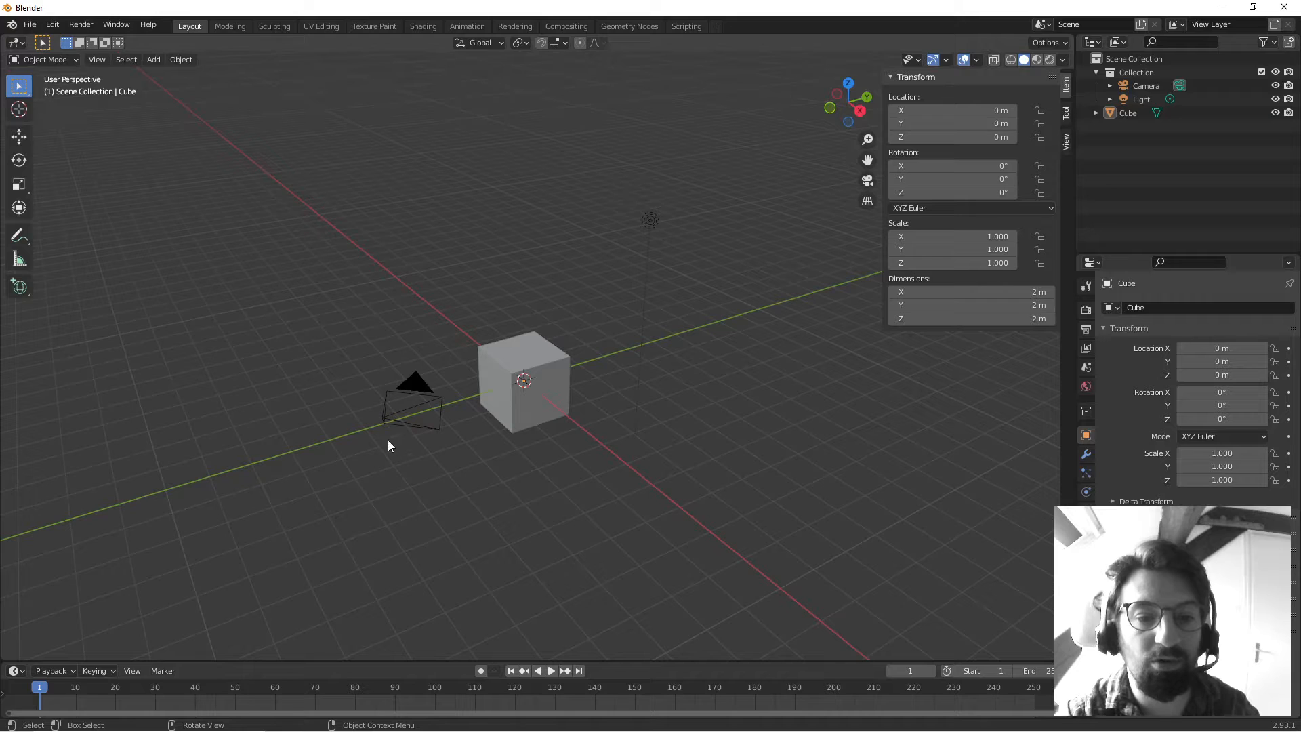
pyautogui.click(652, 225)
pyautogui.click(485, 375)
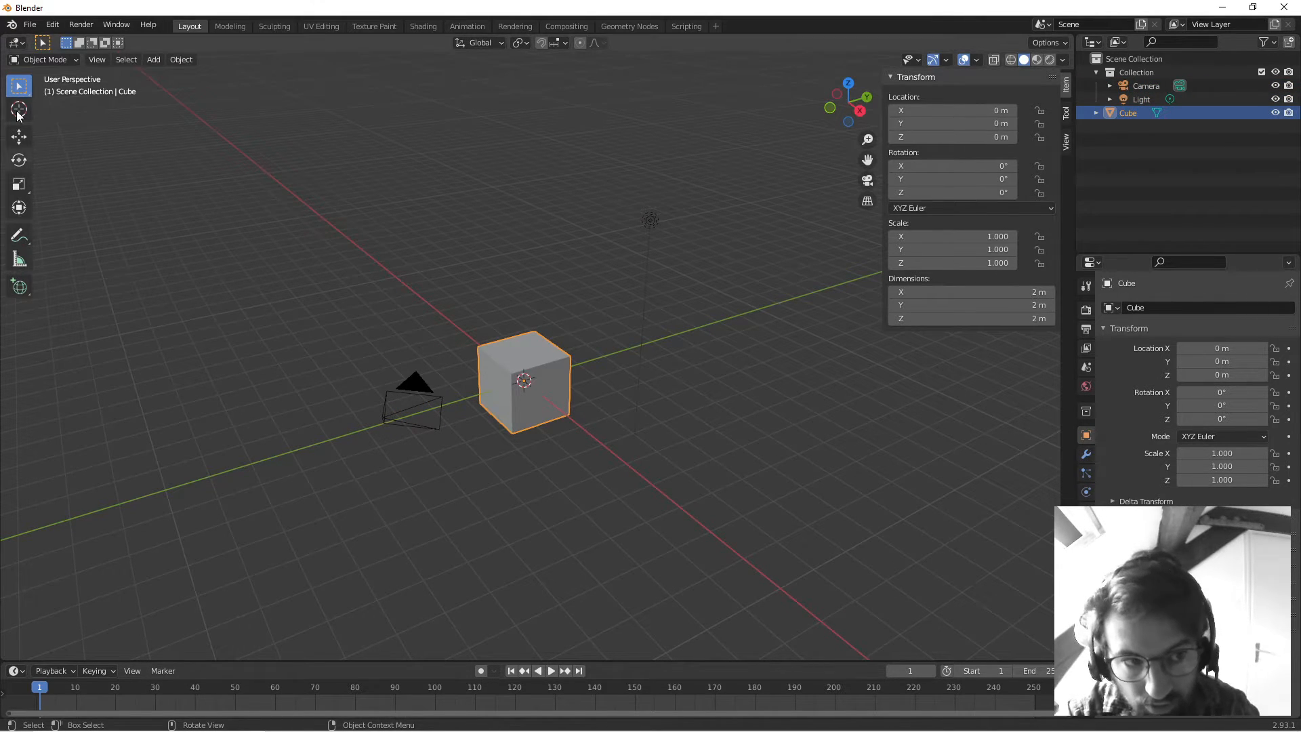
# Deselect and reselect the cube, and move it freely up from the origin to about X -2.23, Y 1.14, Z 4.26 m.
pyautogui.moveTo(376, 271); pyautogui.dragTo(368, 279, button='middle')
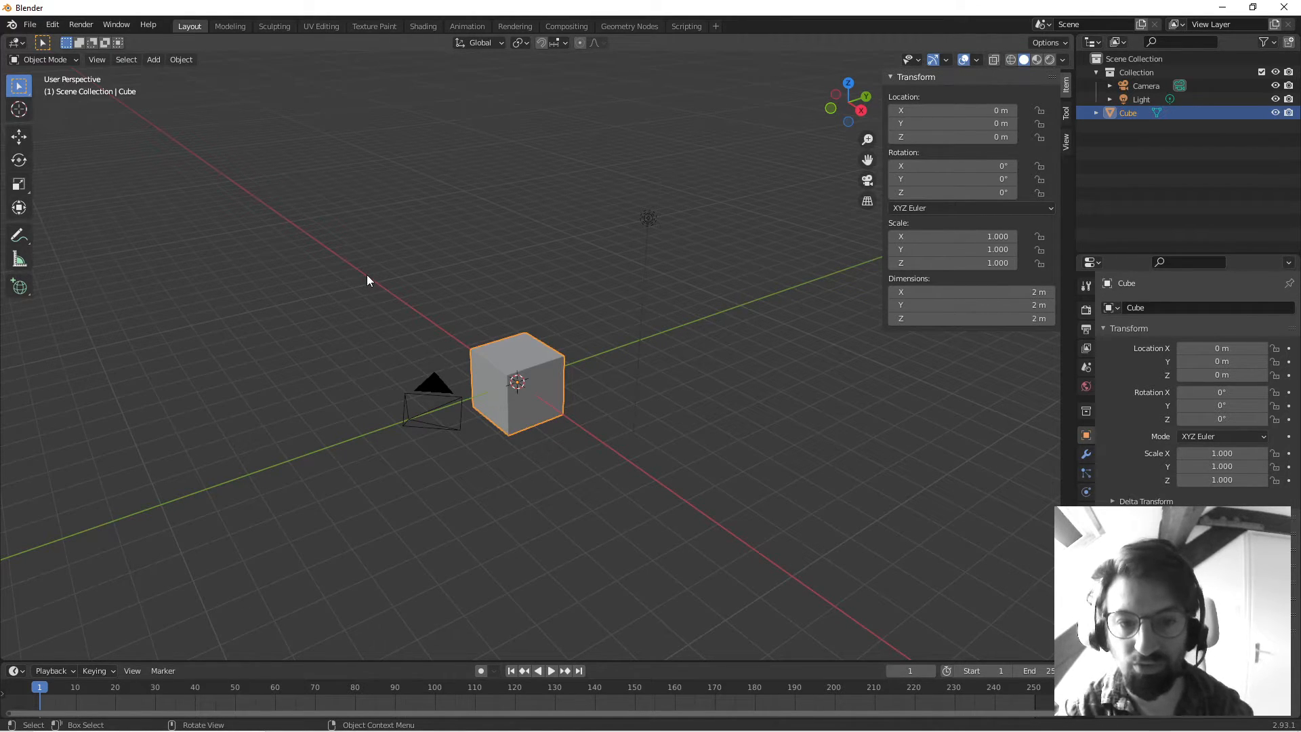
pyautogui.moveTo(429, 331); pyautogui.dragTo(483, 353, button='middle')
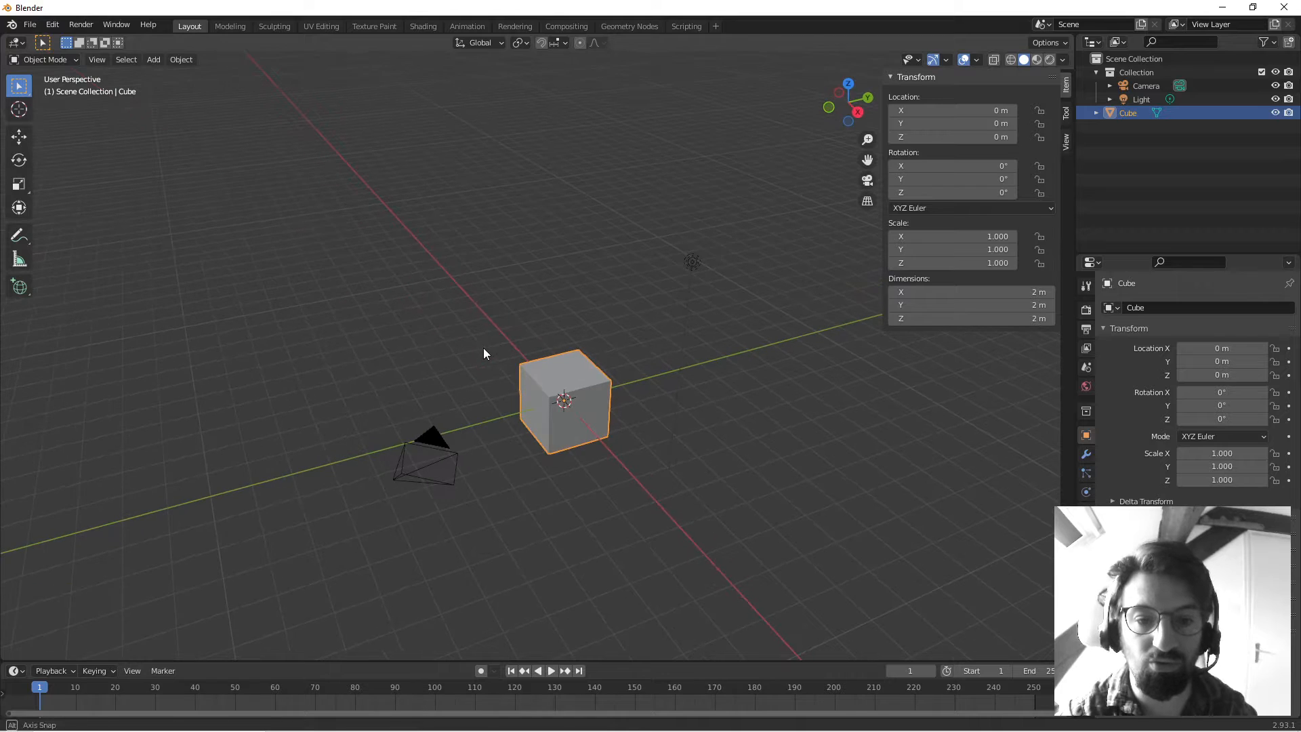
pyautogui.click(488, 315)
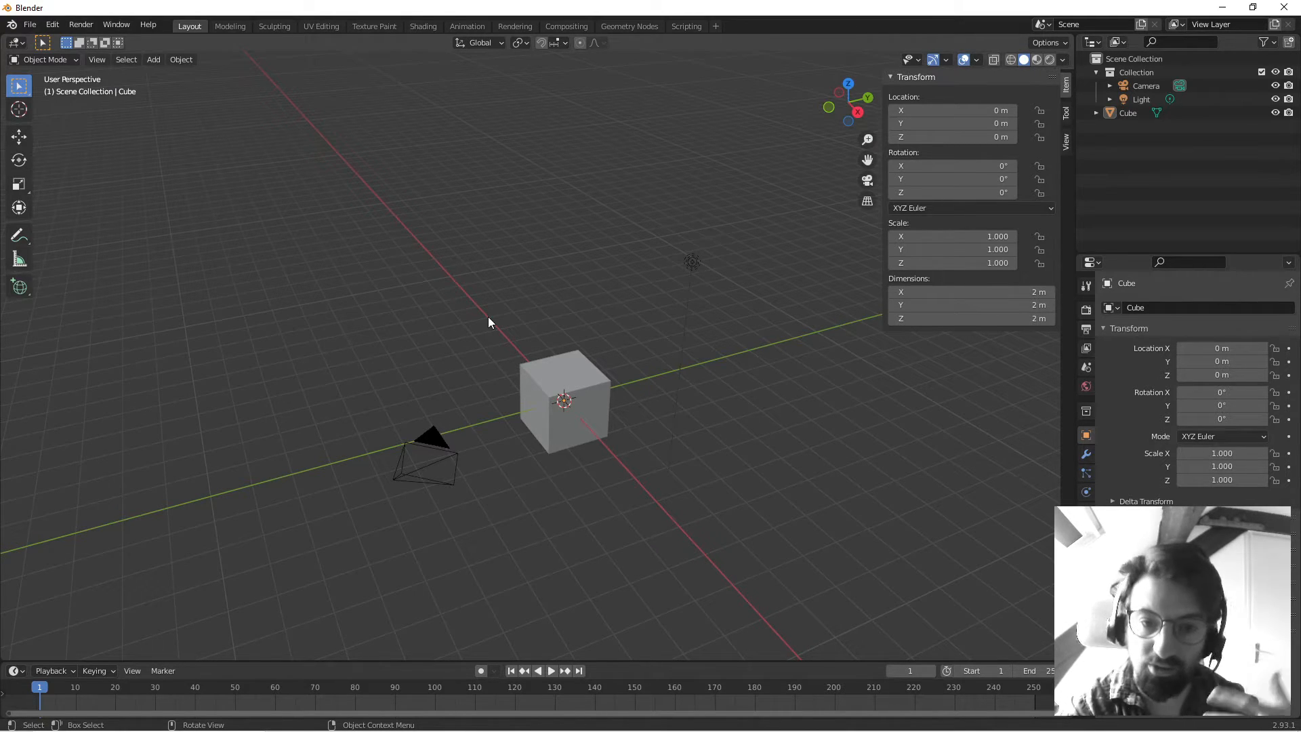
pyautogui.click(571, 372)
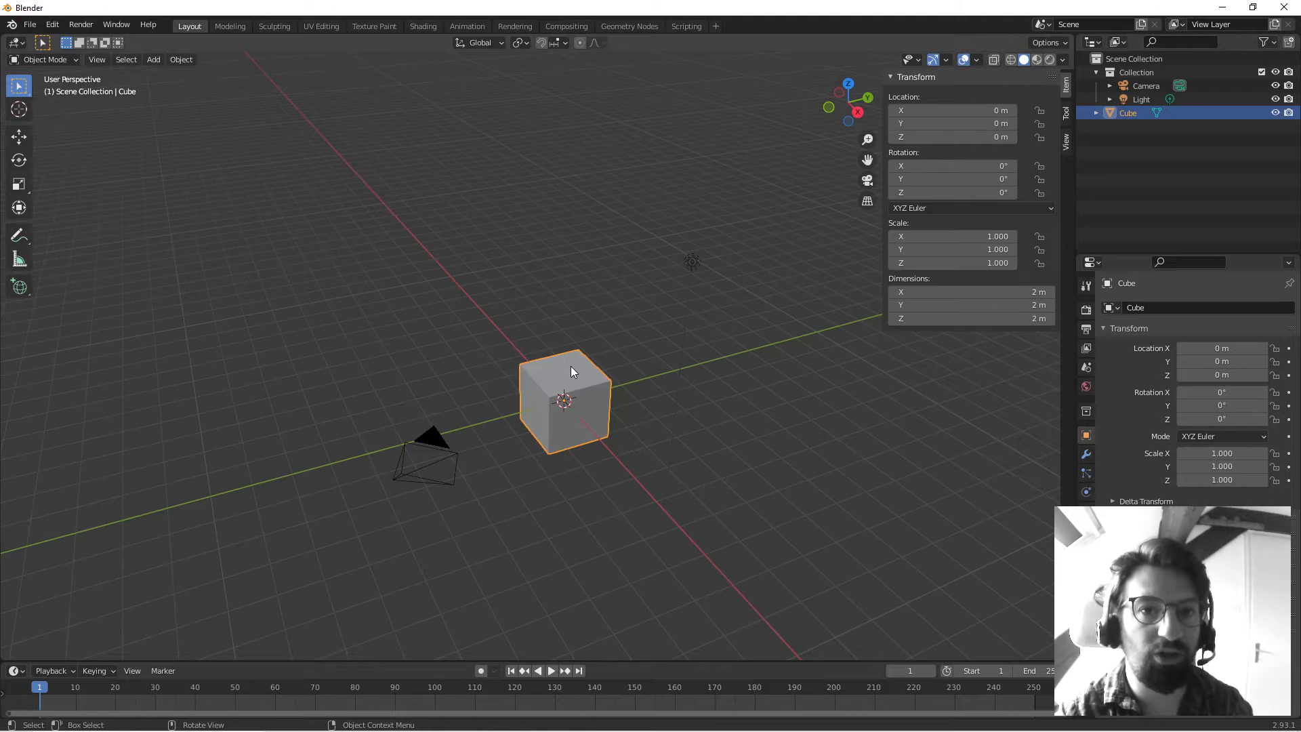
pyautogui.press('g')
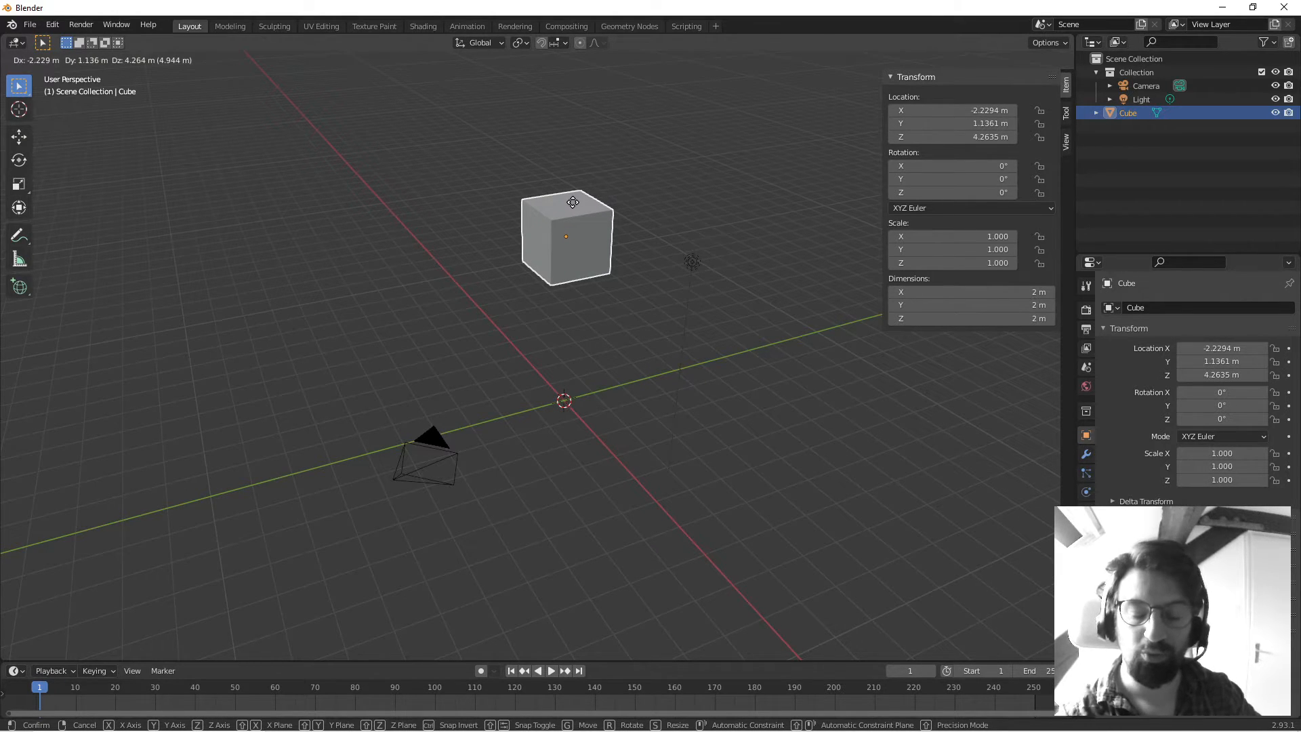
pyautogui.click(573, 202)
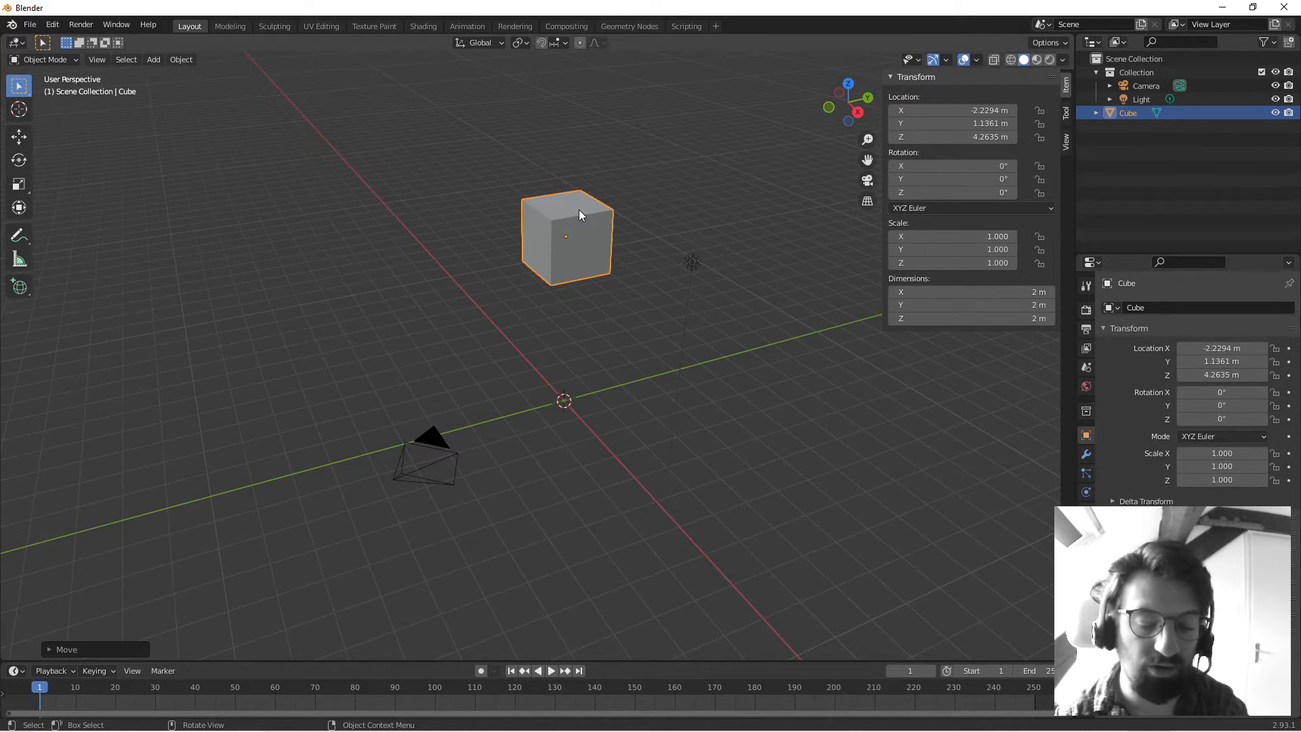
# Move the cube freely to about X -2.36, Y 1.22, Z 4.53 m, and cancel a second move.
pyautogui.press('g')
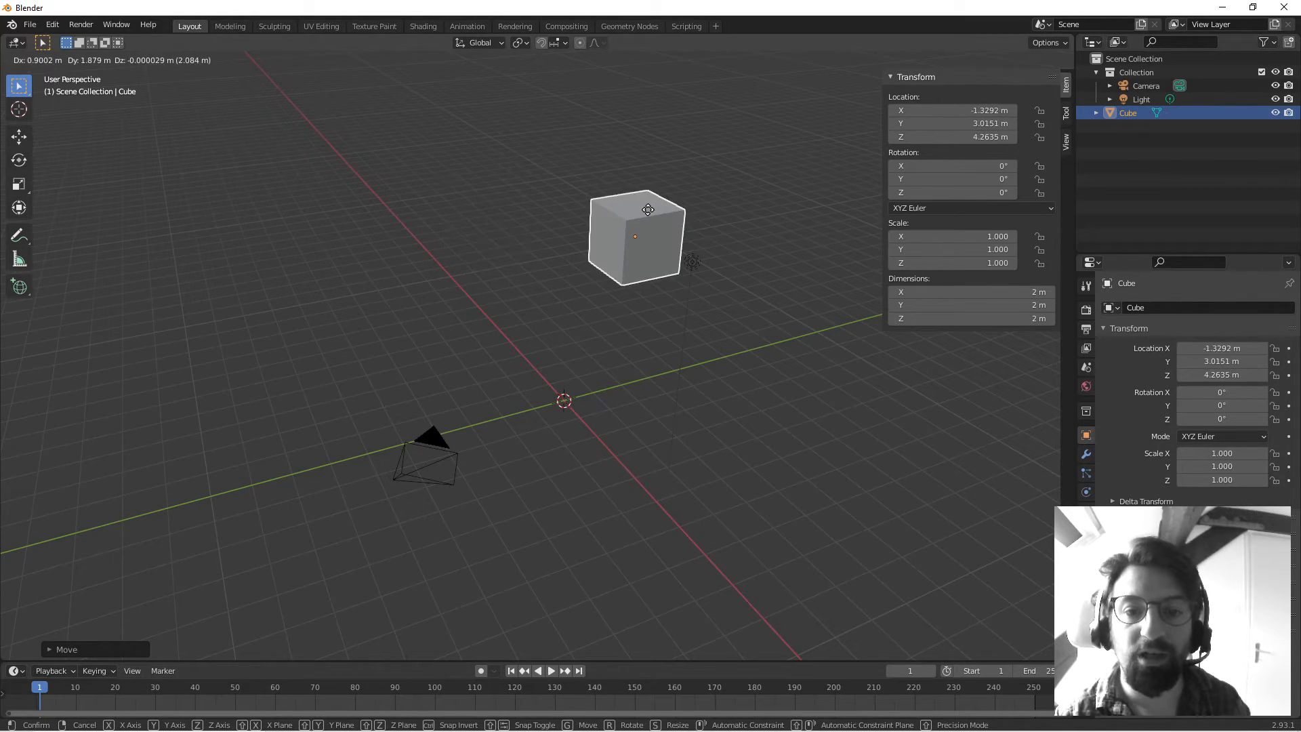
pyautogui.click(580, 199)
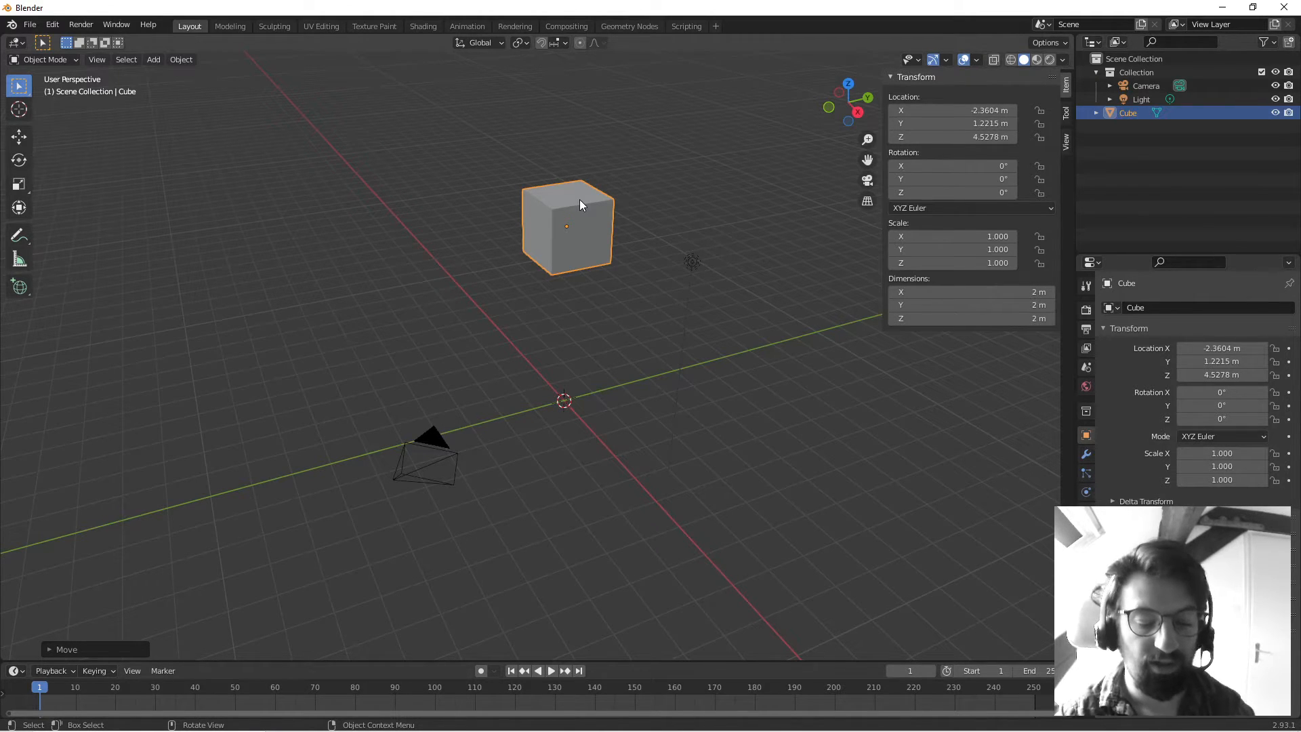
pyautogui.press('g')
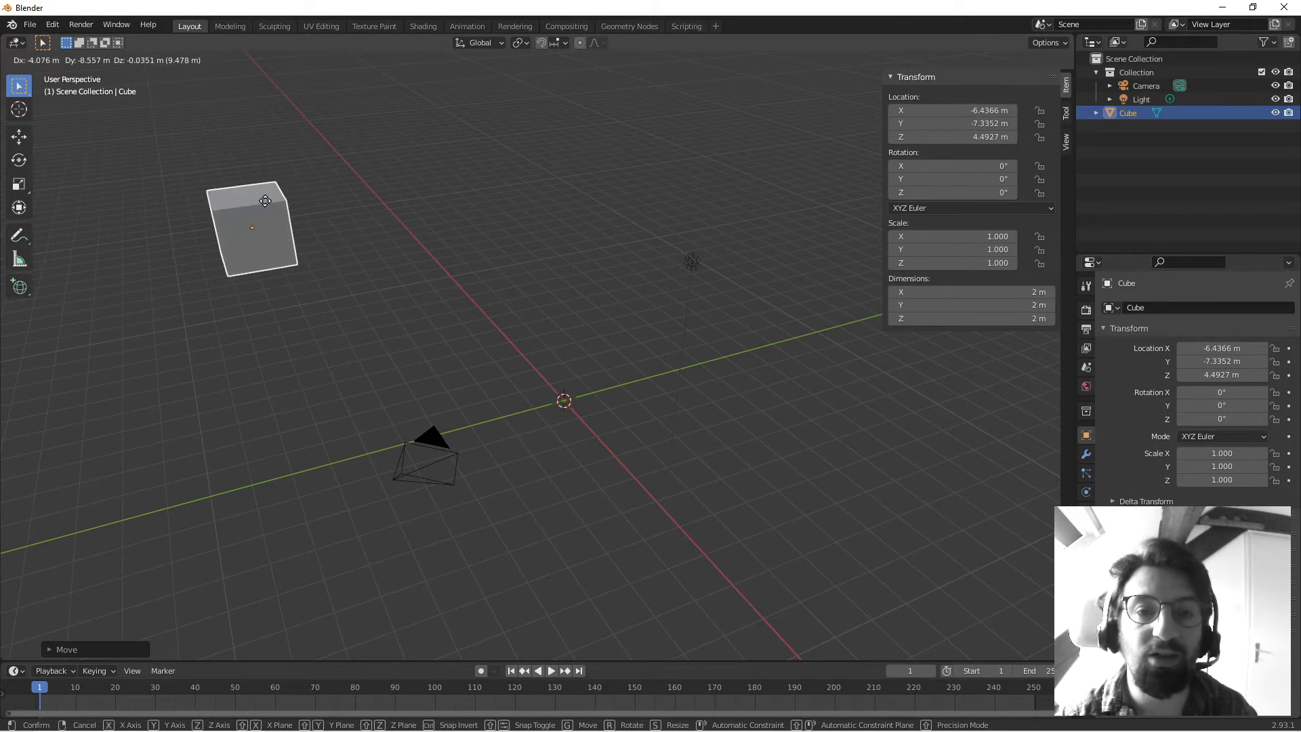
pyautogui.press('Escape')
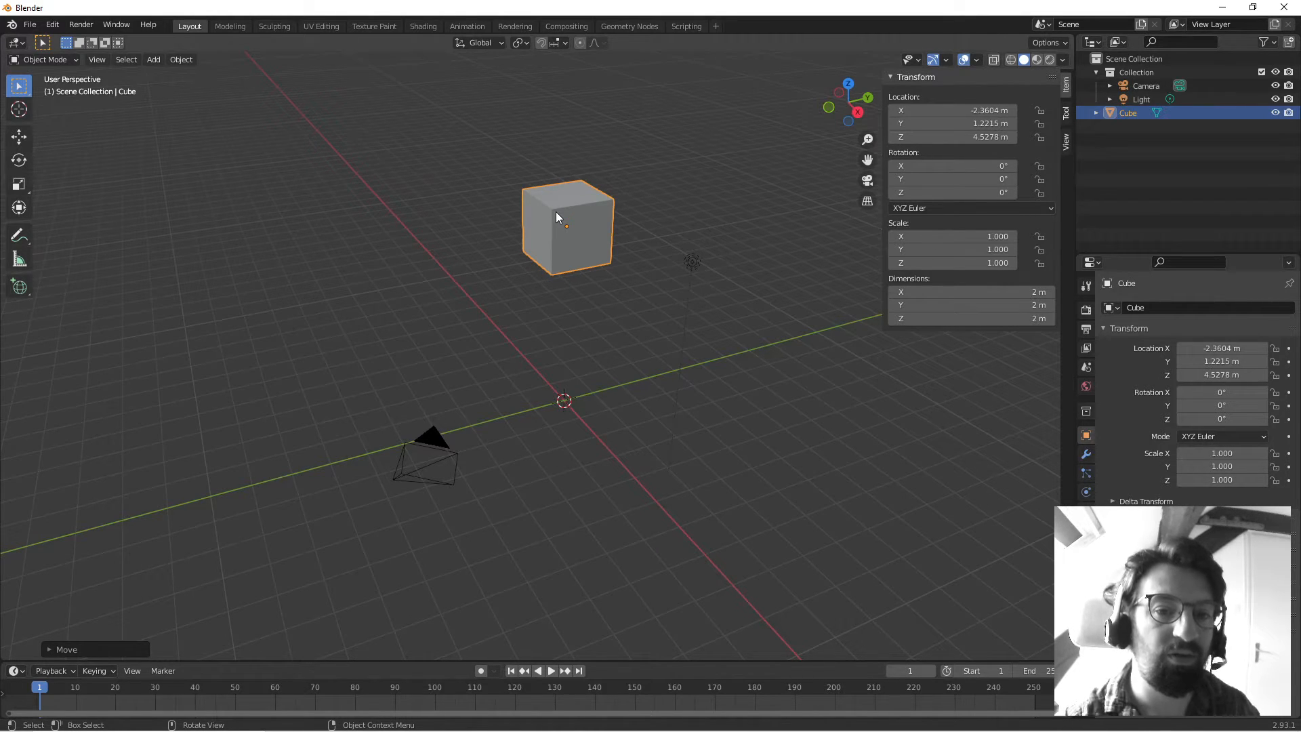
# Move the cube freely to about X -7.02, Y -8.30, Z 4.69 m and undo that move.
pyautogui.press('g')
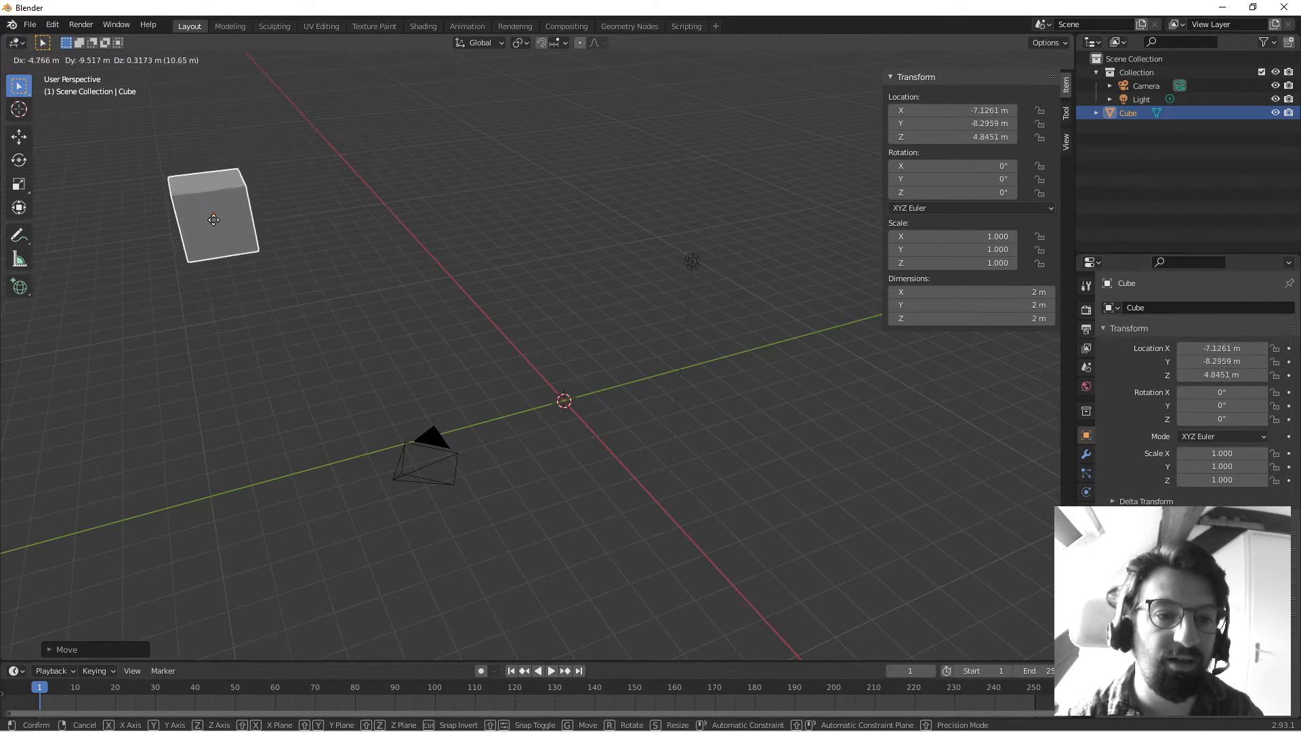
pyautogui.click(200, 205)
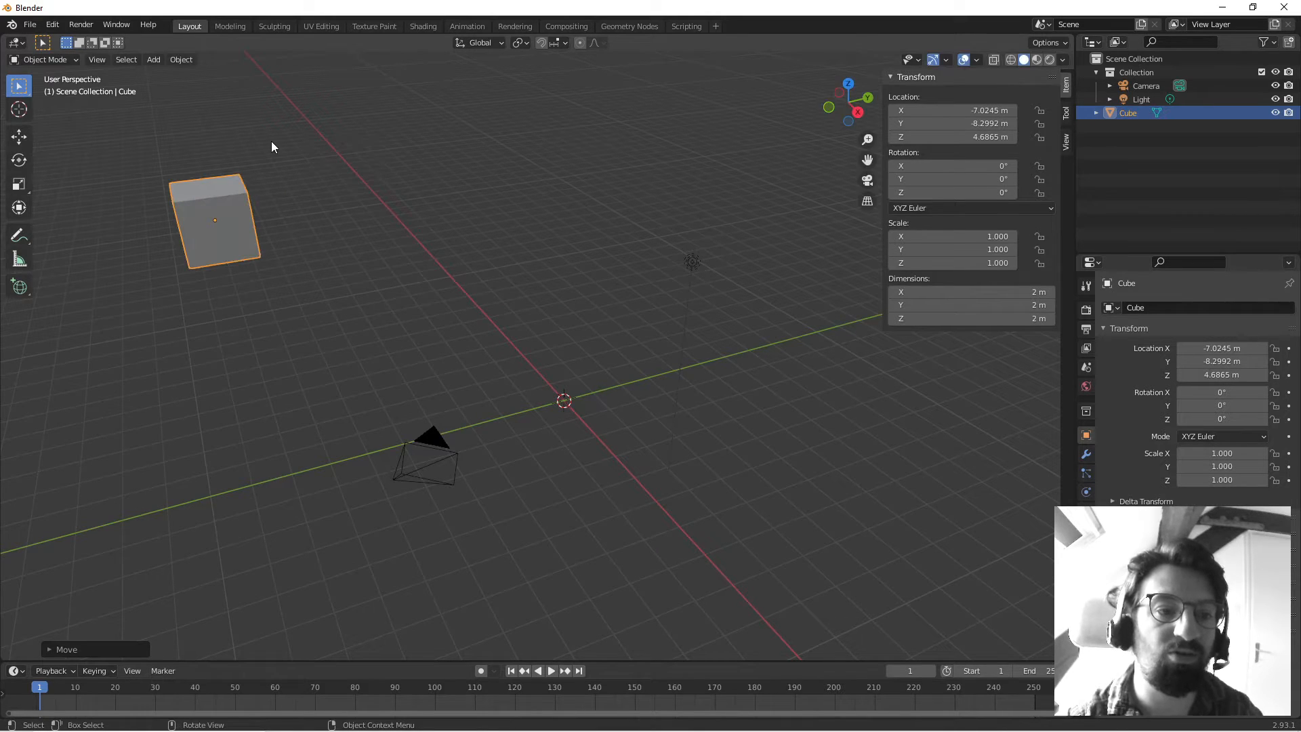
pyautogui.hotkey('ctrl', 'z')
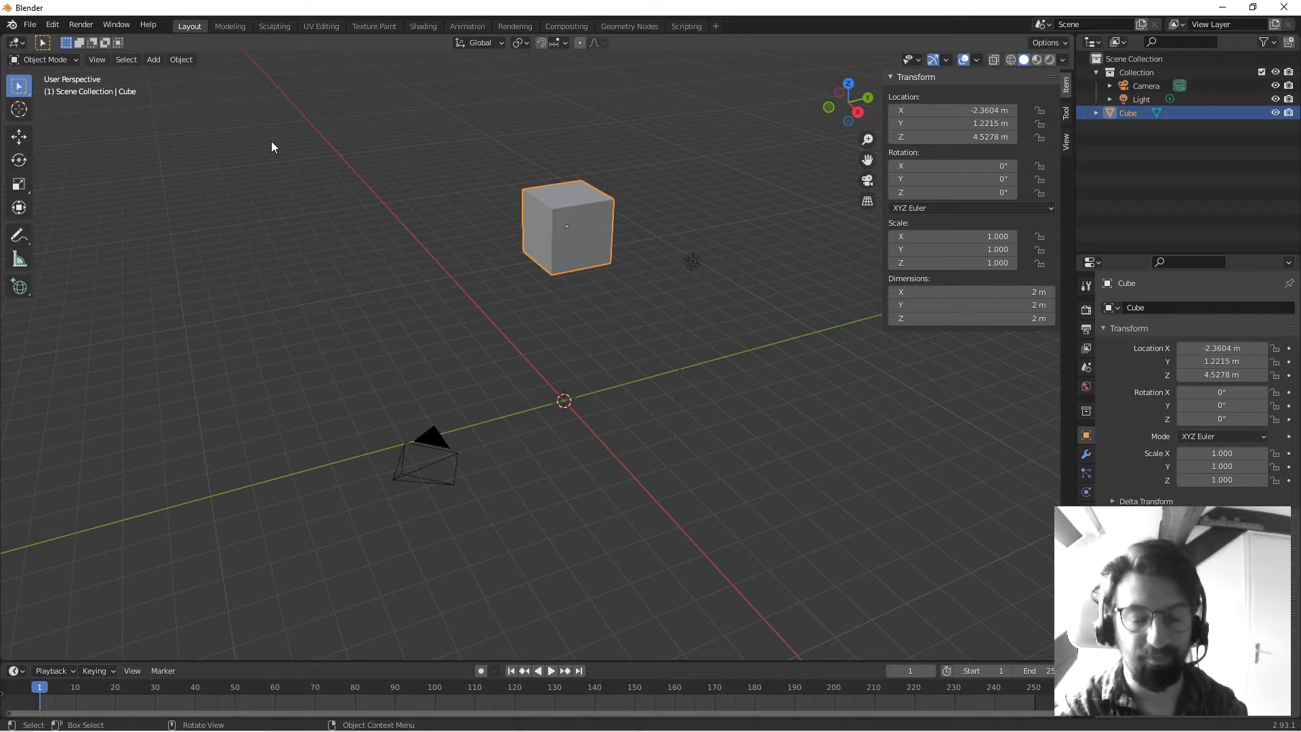
# Select the cube again and move it freely to about X -3.34, Y 0.35, Z 5.42 m.
pyautogui.moveTo(274, 141); pyautogui.dragTo(521, 228, button='middle')
pyautogui.keyDown('shift'); pyautogui.click(528, 229); pyautogui.keyUp('shift')
pyautogui.click(550, 208)
pyautogui.press('g')
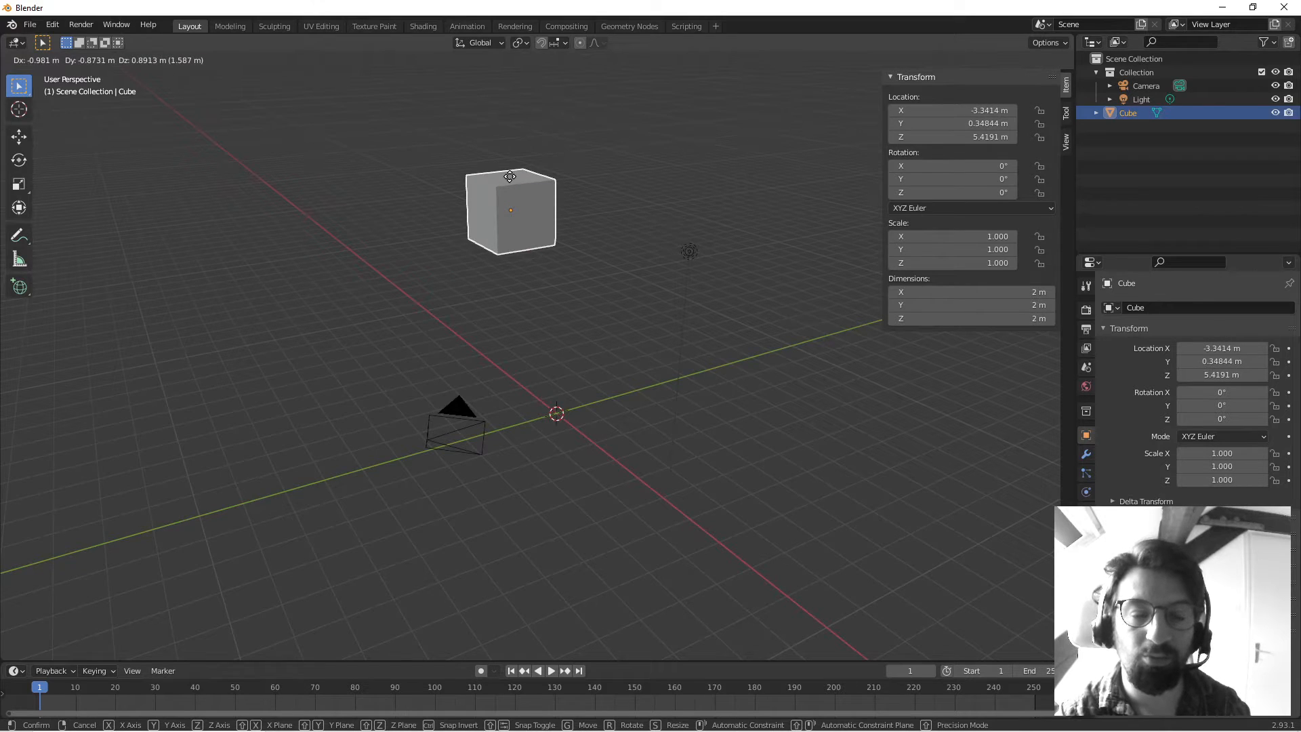
pyautogui.click(509, 176)
# Try a free rotation and a free uniform scaling of the cube, cancelling both.
pyautogui.moveTo(363, 204); pyautogui.dragTo(437, 209, button='middle')
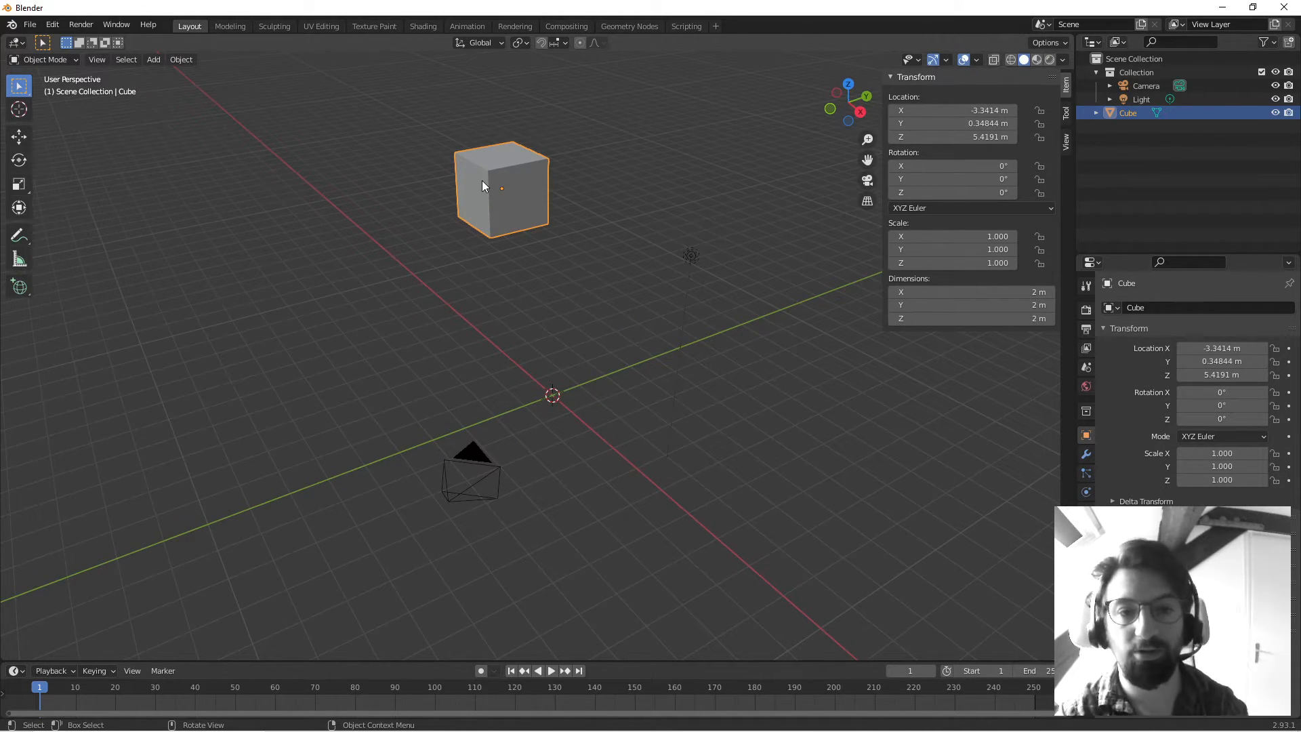
pyautogui.moveTo(465, 265); pyautogui.dragTo(539, 307, button='middle')
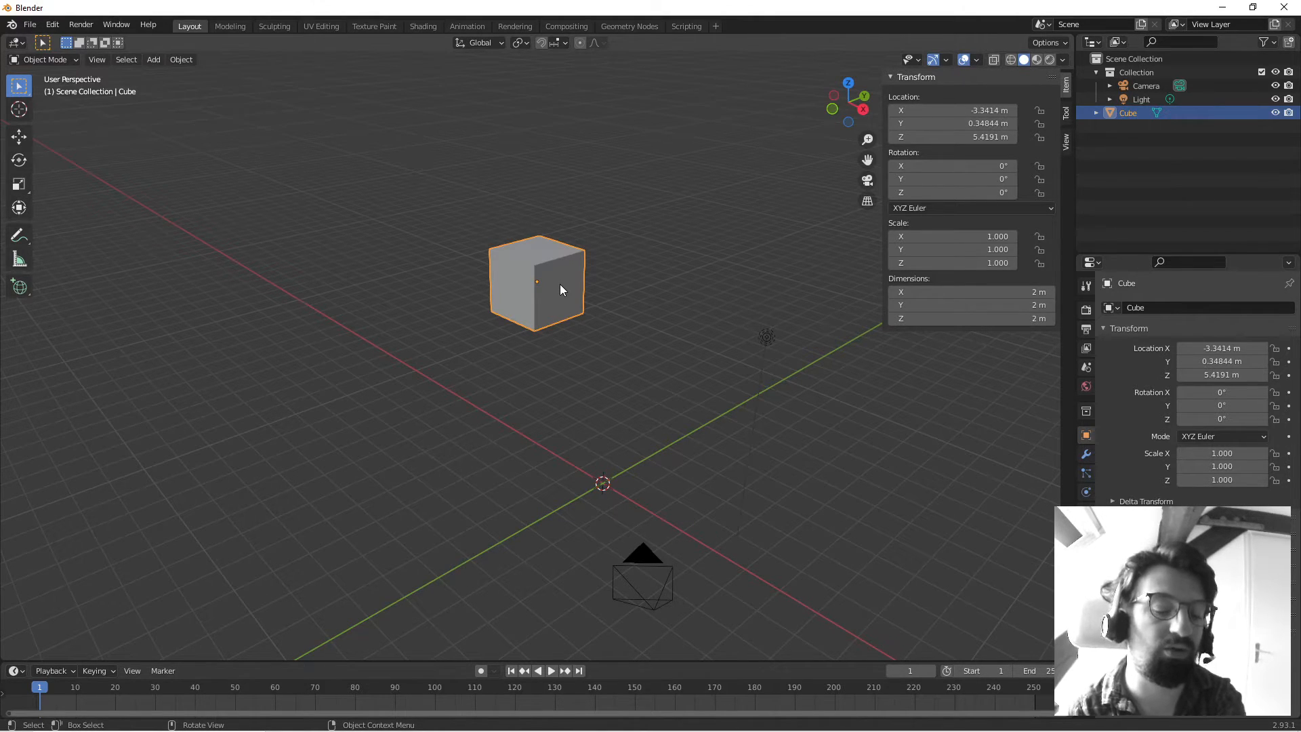
pyautogui.press('r')
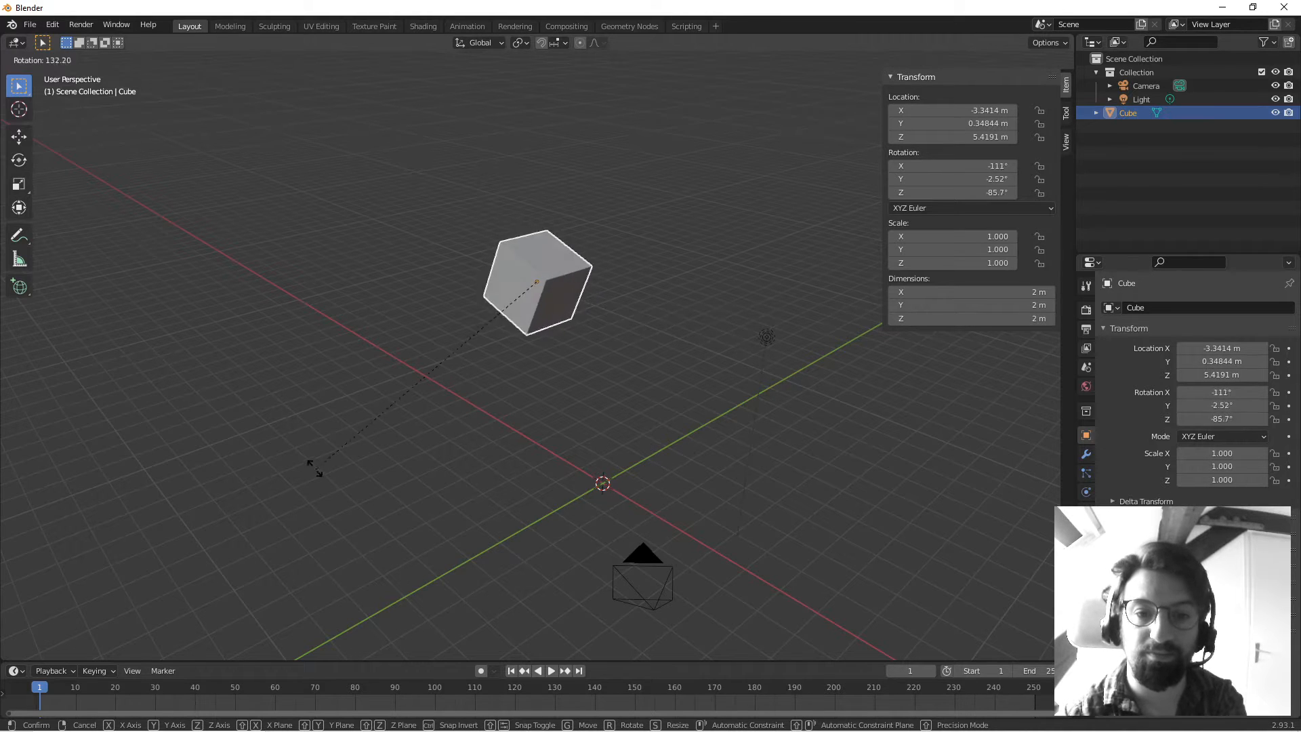
pyautogui.moveTo(546, 100)
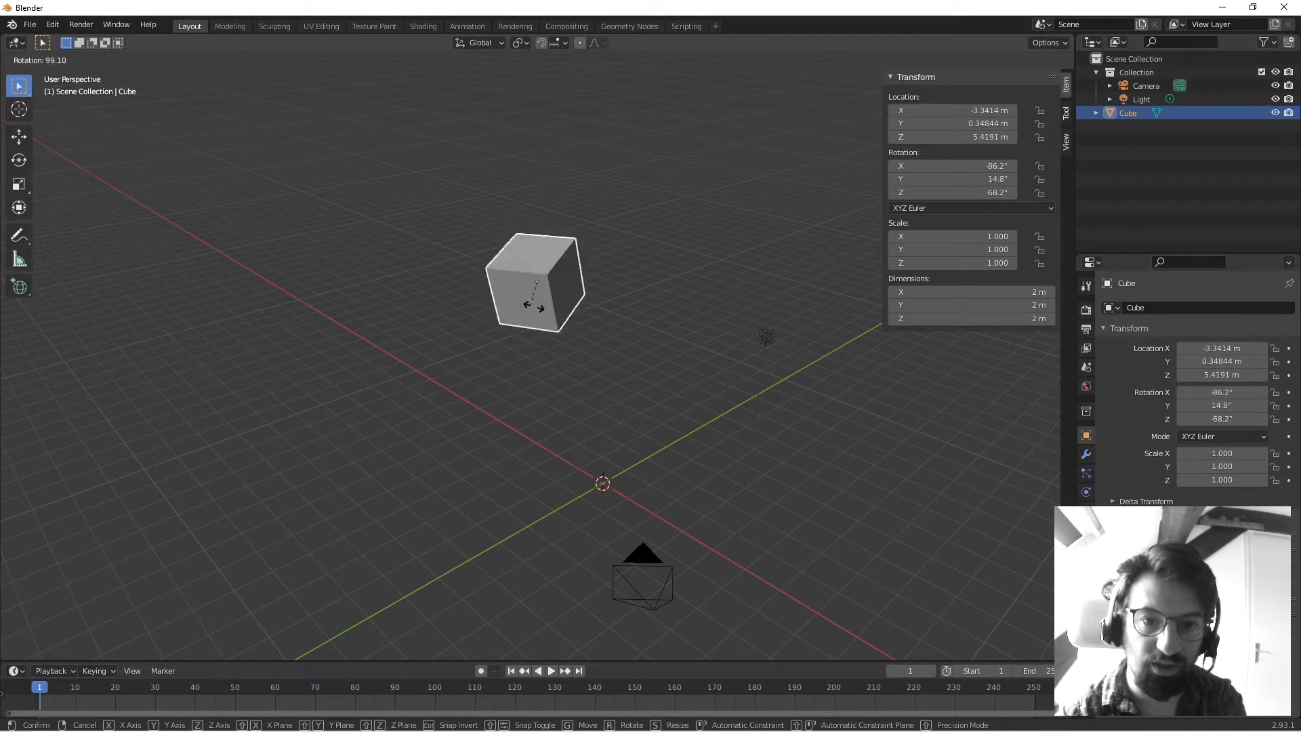
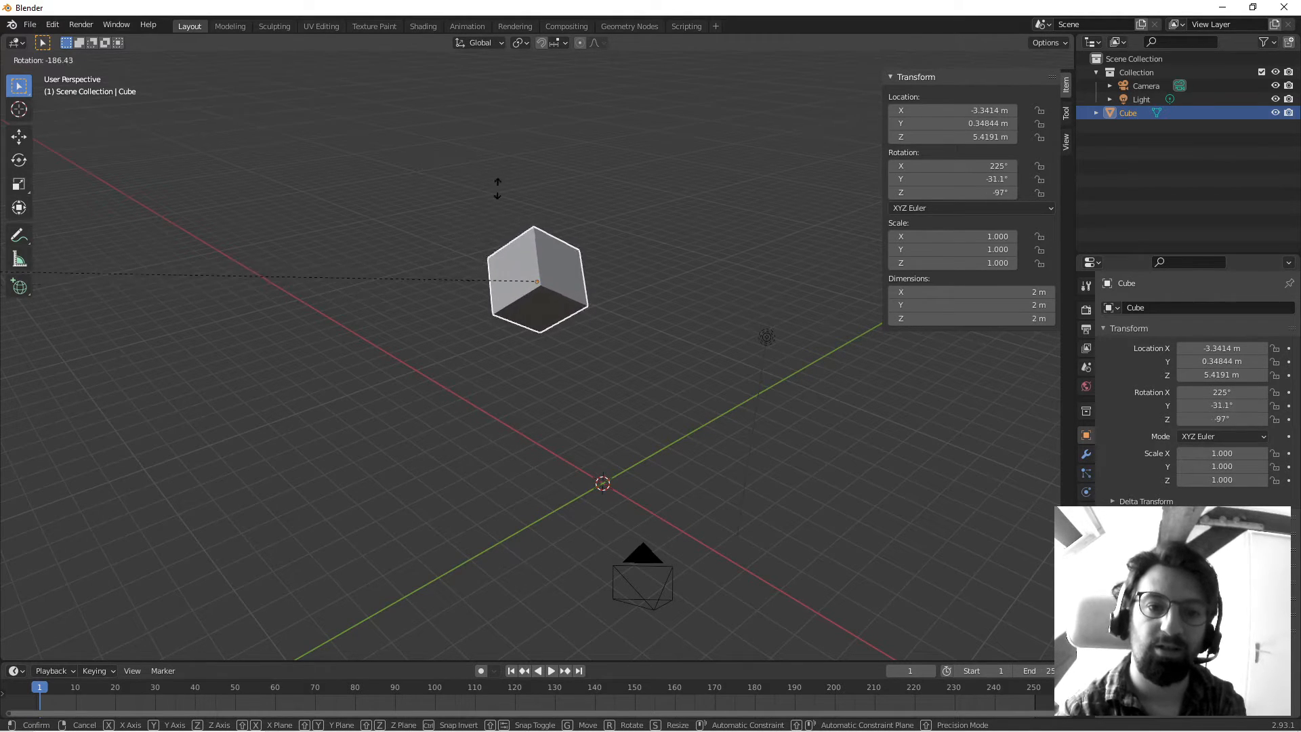
pyautogui.rightClick(449, 156)
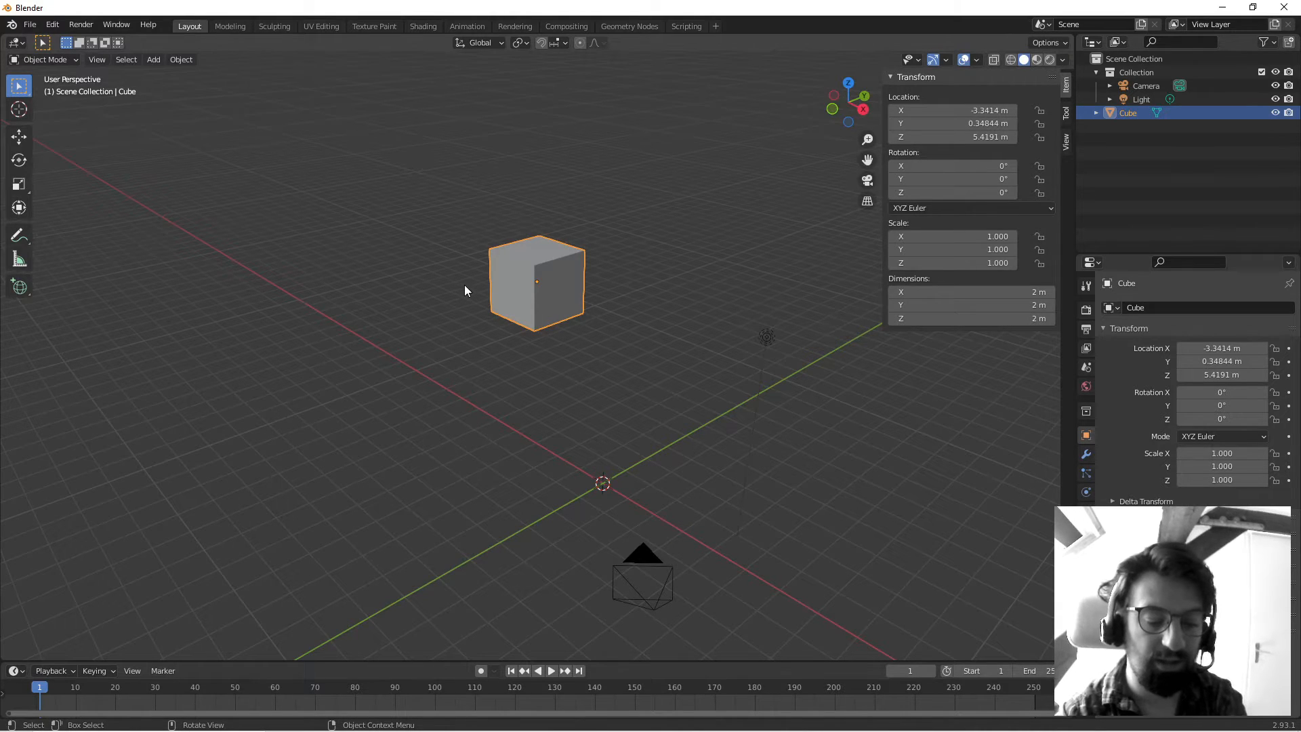
pyautogui.press('s')
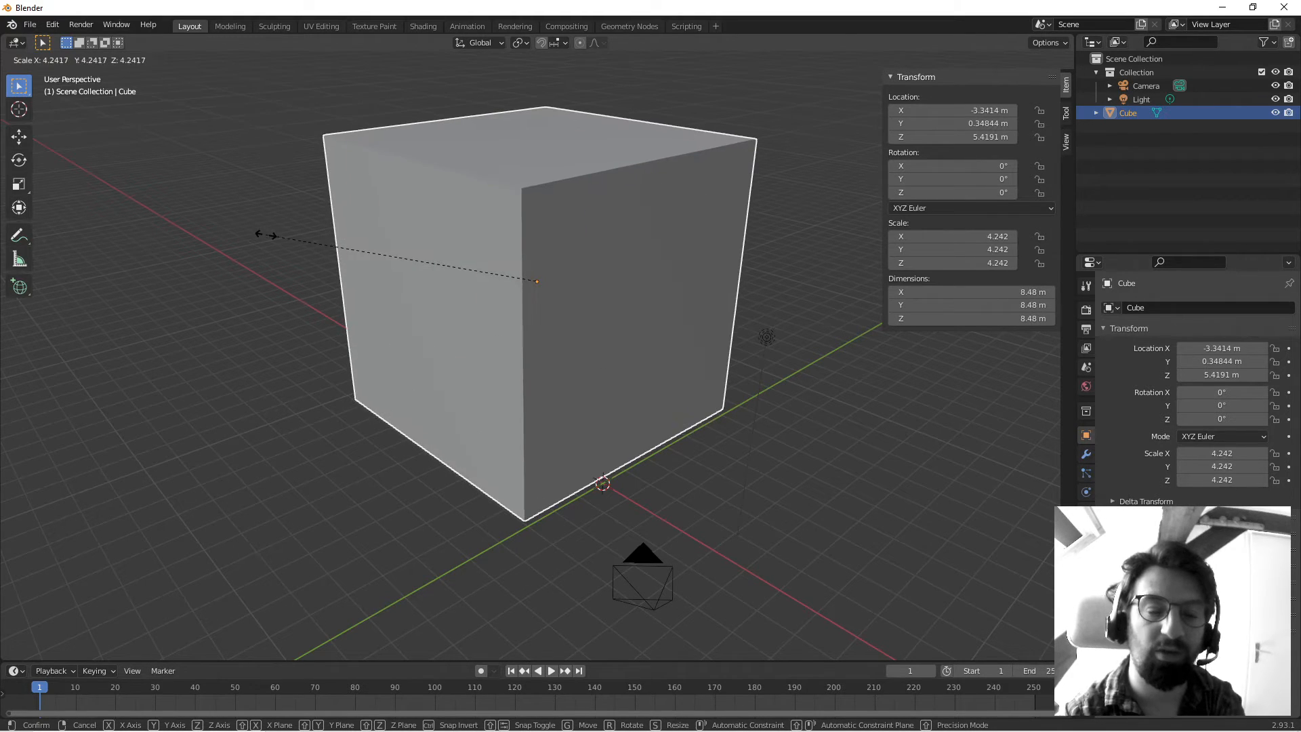
pyautogui.rightClick(404, 258)
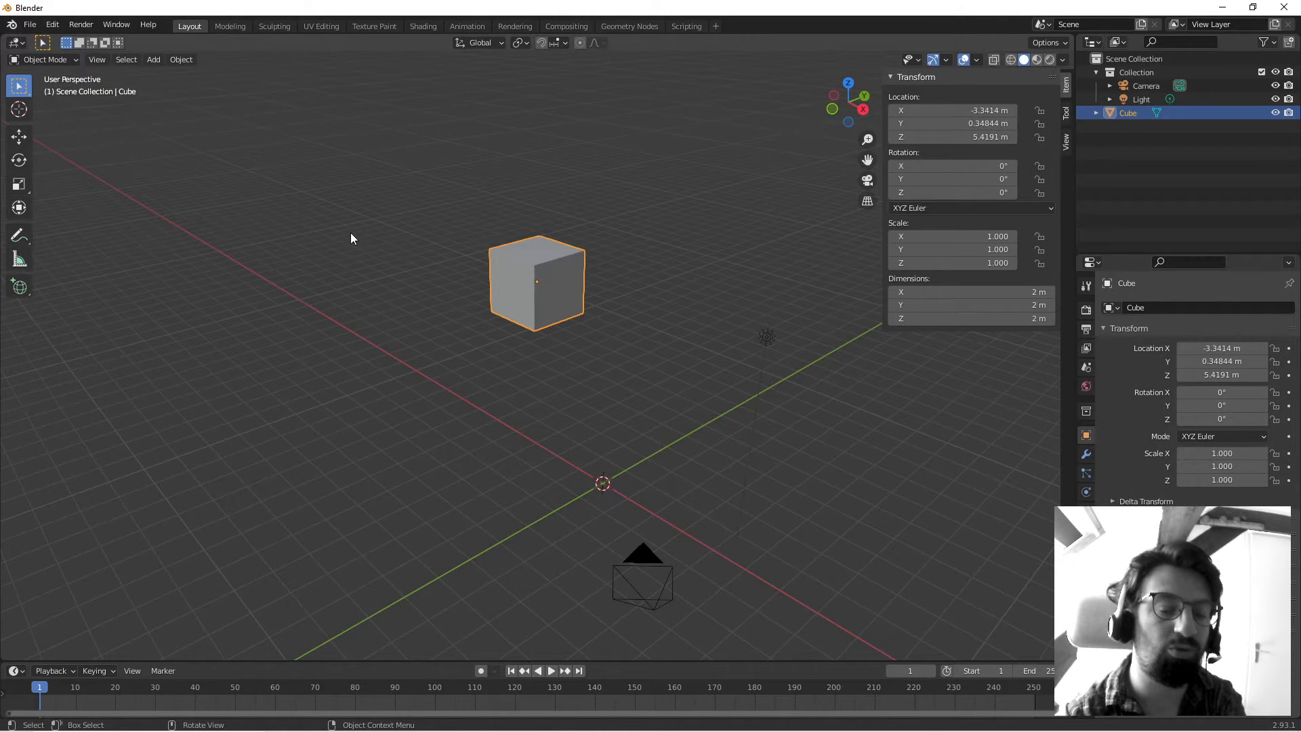
# Scale the cube uniformly to about -2.76 and move it freely to about X -3.61, Y 0.59, Z 6.17 m.
pyautogui.press('s')
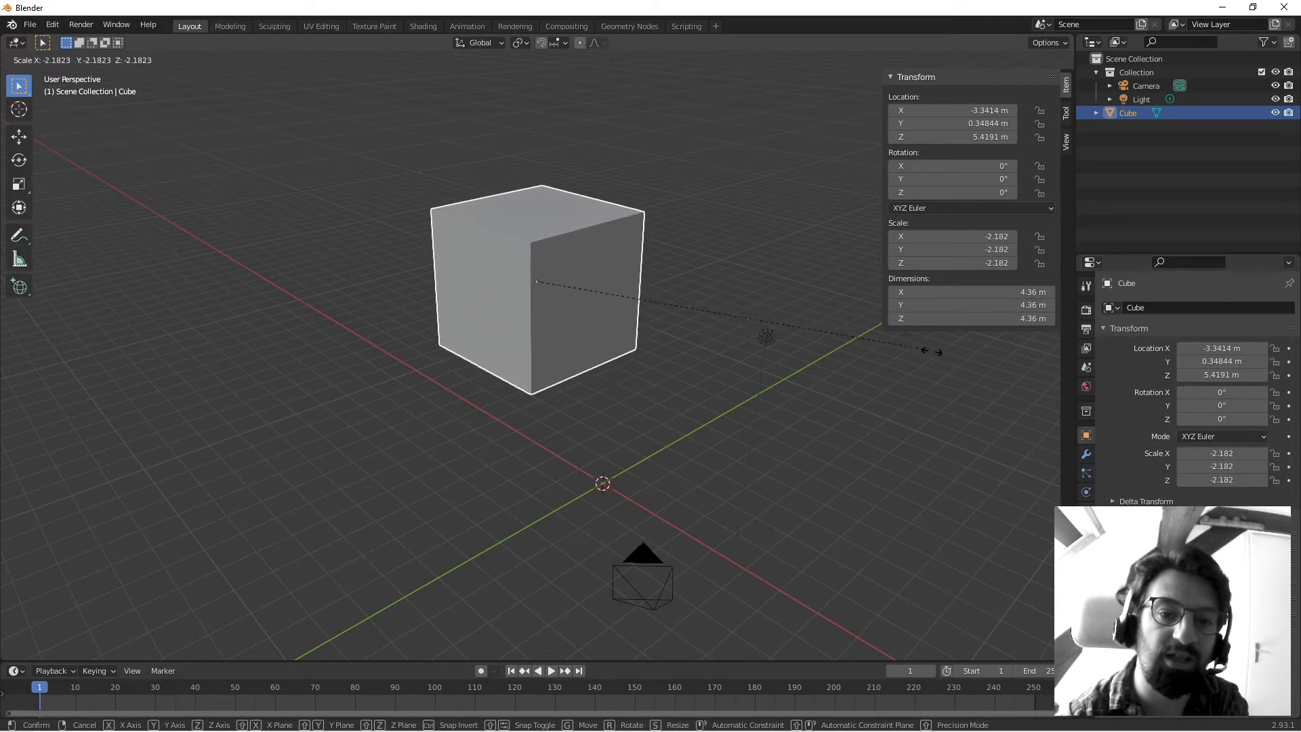
pyautogui.click(1028, 380)
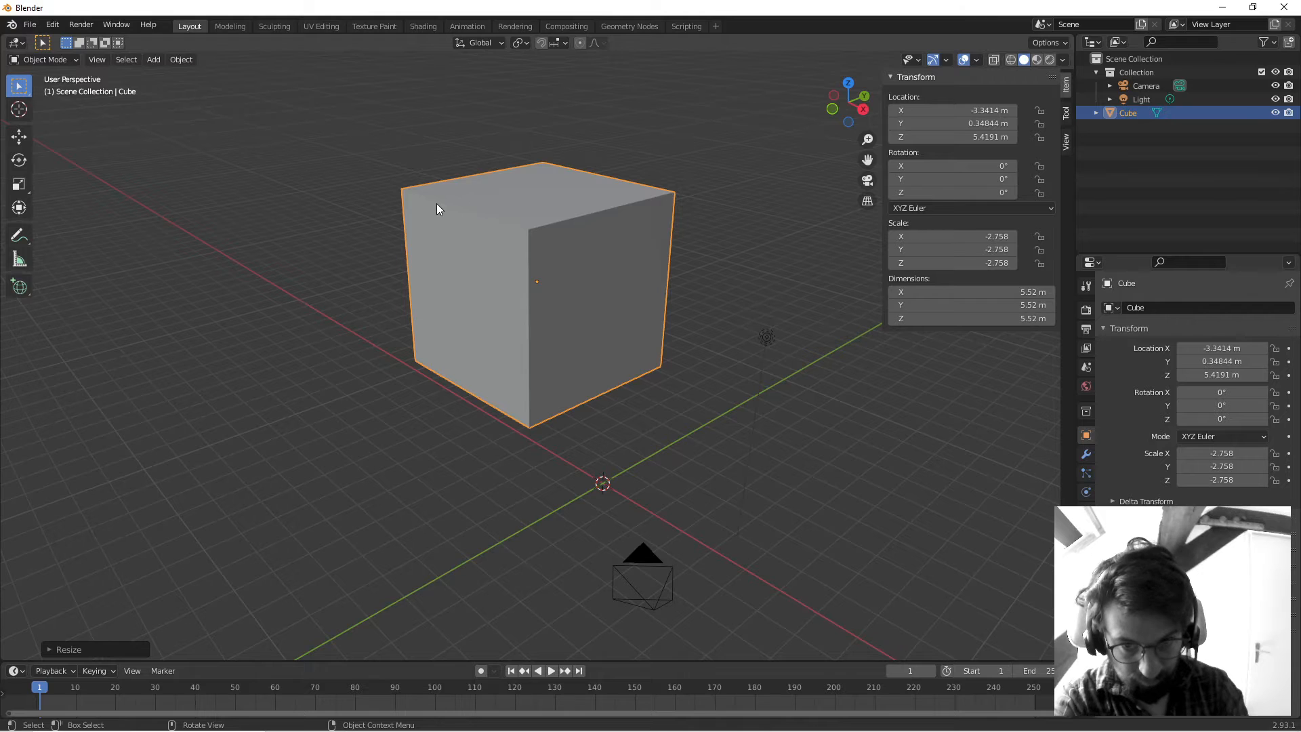
pyautogui.press('g')
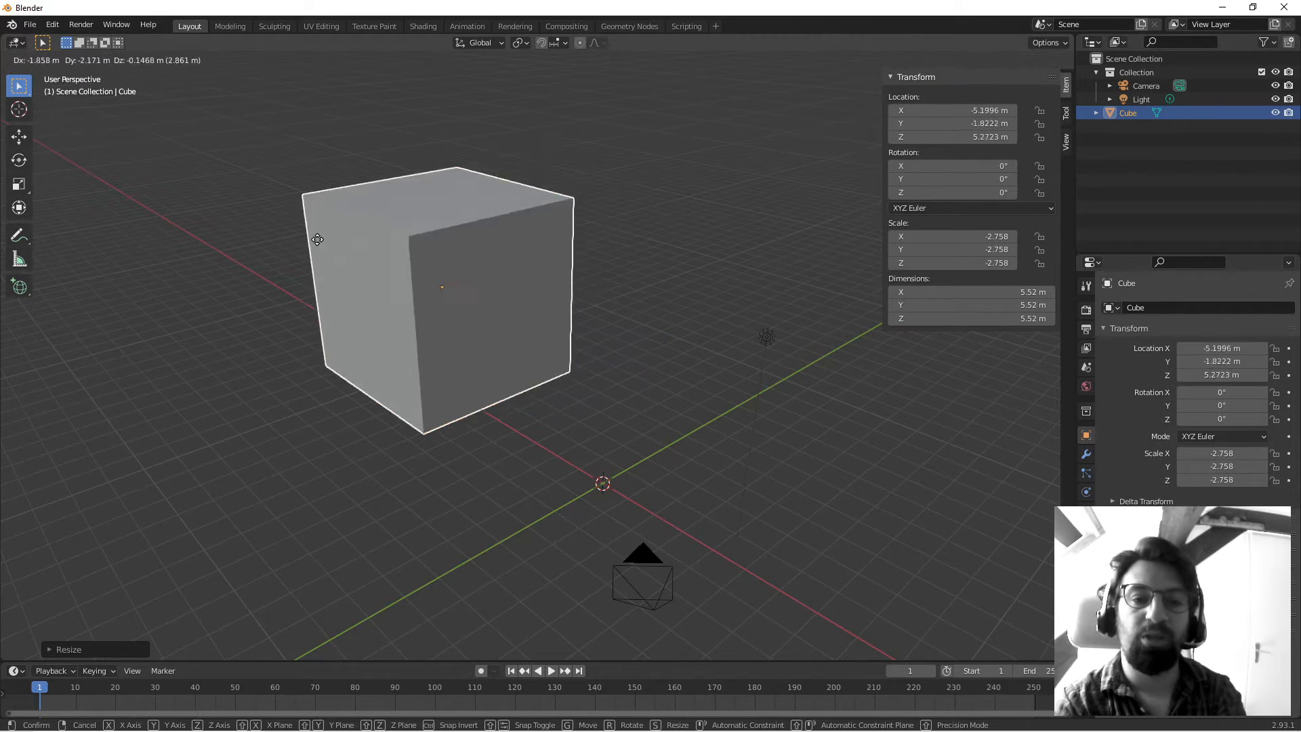
pyautogui.click(436, 174)
# Rotate the cube freely to about X 21.9°, Y -24°, Z 11.4° and scale it uniformly to about -1.96.
pyautogui.press('r')
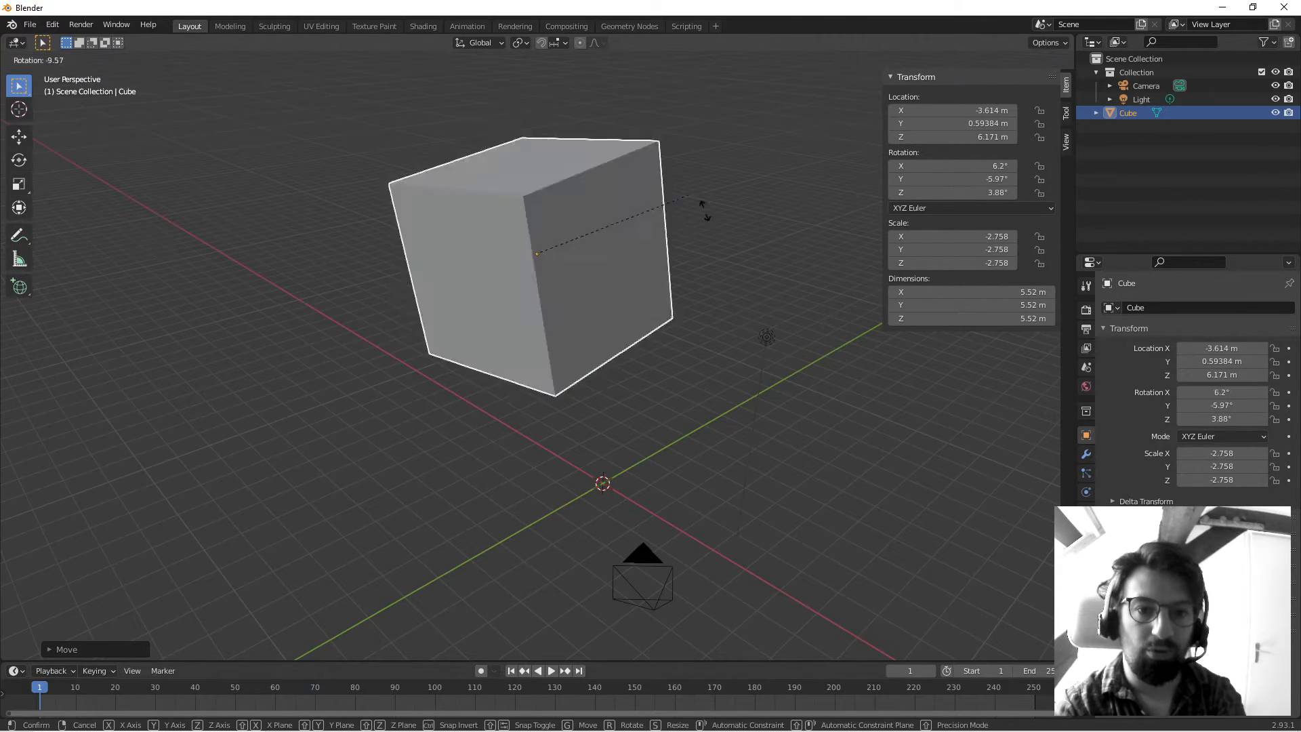
pyautogui.click(735, 274)
pyautogui.press('s')
pyautogui.click(656, 260)
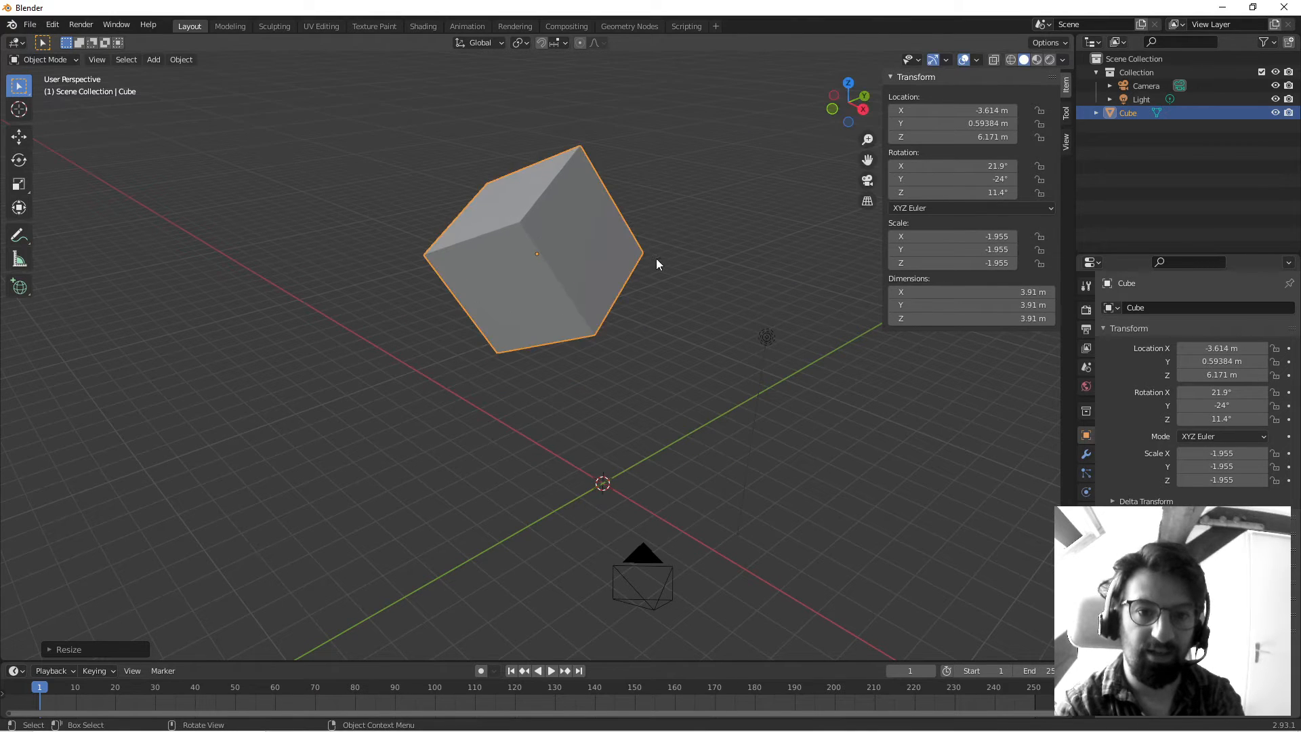
# Move the cube along the global X axis to about X -4.68 m.
pyautogui.moveTo(628, 192)
pyautogui.mouseDown(button='middle')
pyautogui.moveTo(609, 213)
pyautogui.moveTo(651, 205)
pyautogui.moveTo(639, 205)
pyautogui.mouseUp(button='middle')
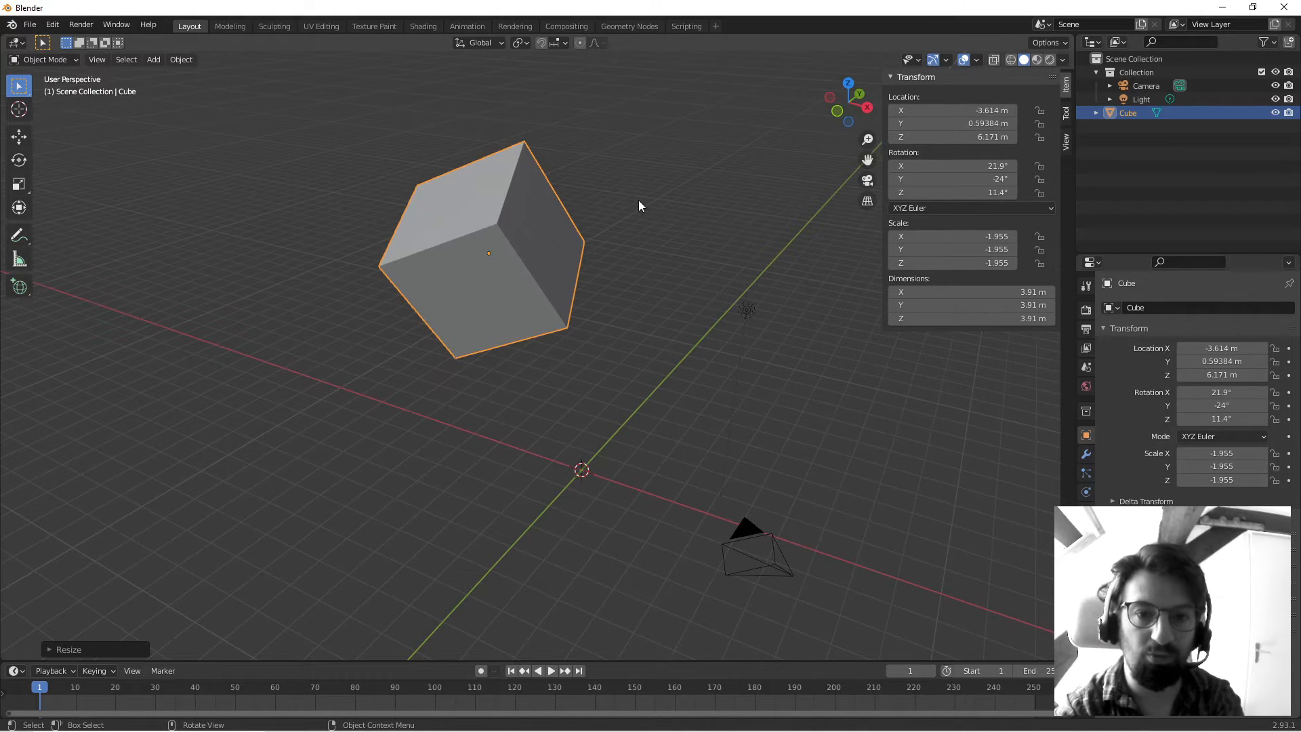
pyautogui.press('g')
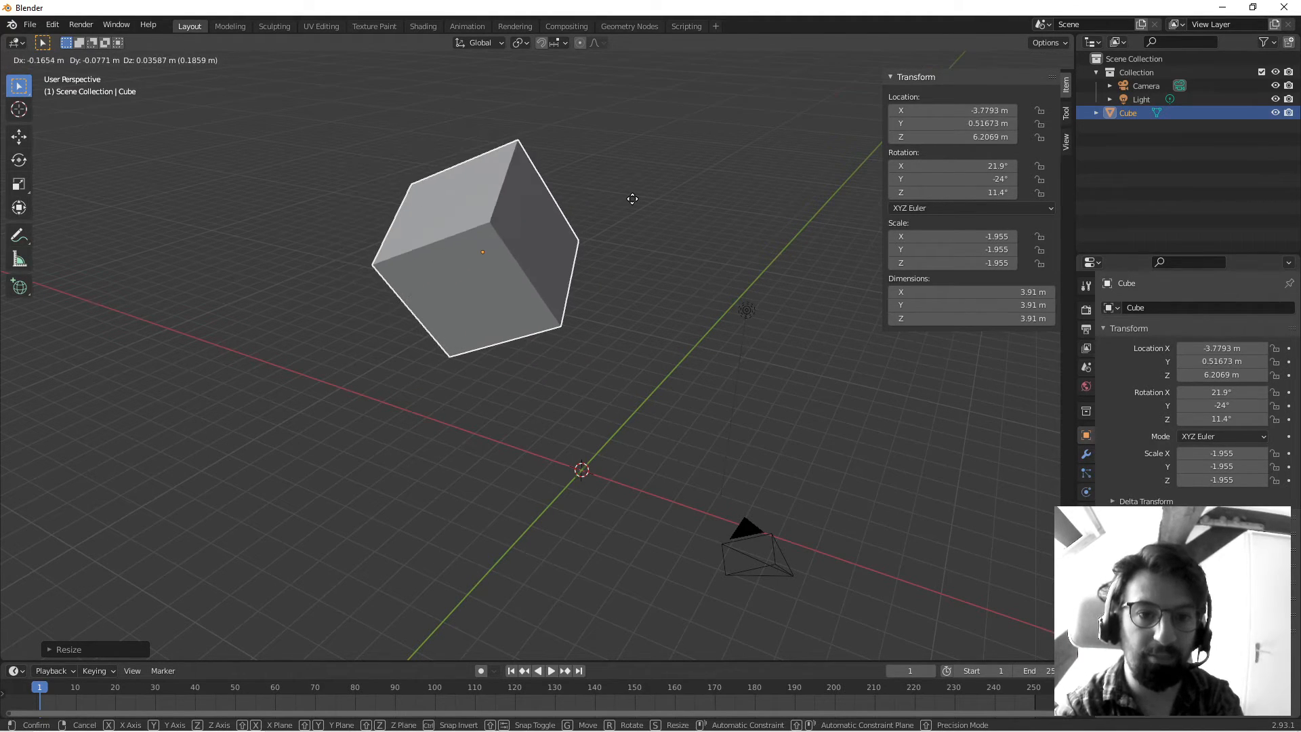
pyautogui.press('x')
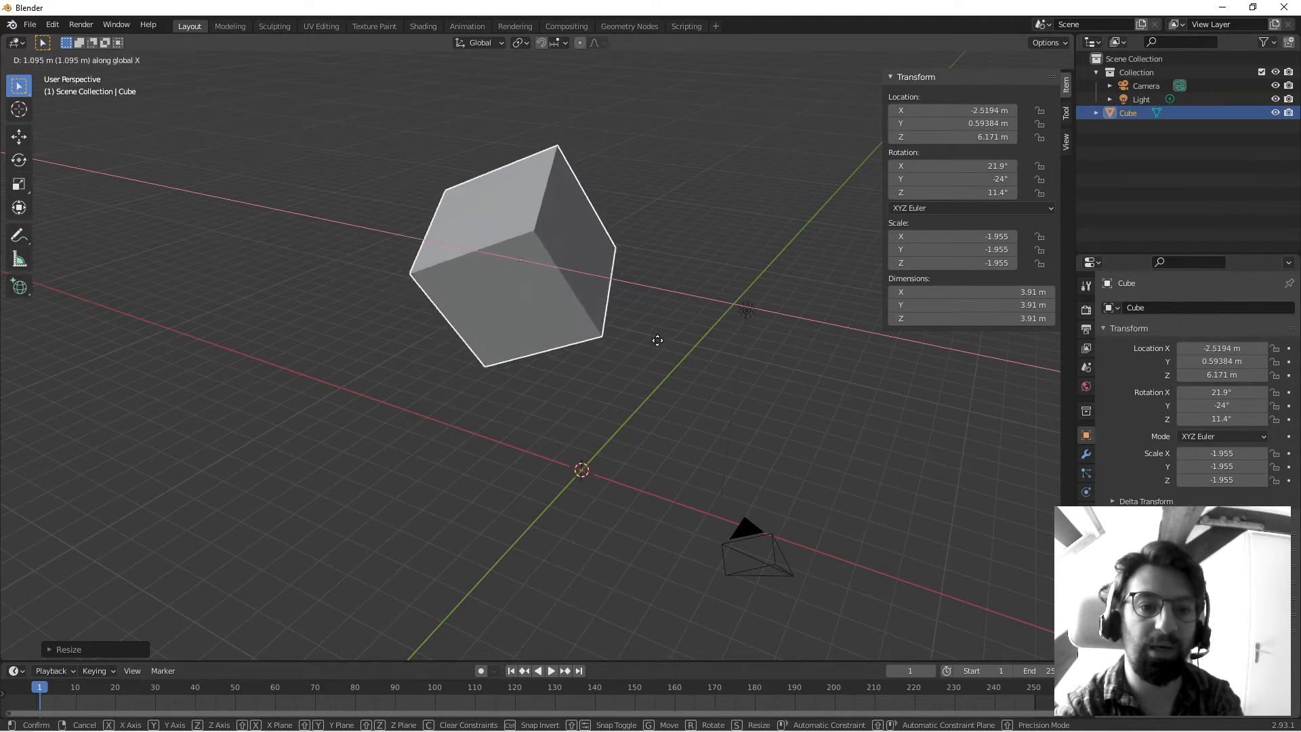
pyautogui.click(584, 323)
# Move the cube along global Z to about 5.99 m, and along global Y to about 1.72 m.
pyautogui.moveTo(583, 322); pyautogui.dragTo(657, 210, button='middle')
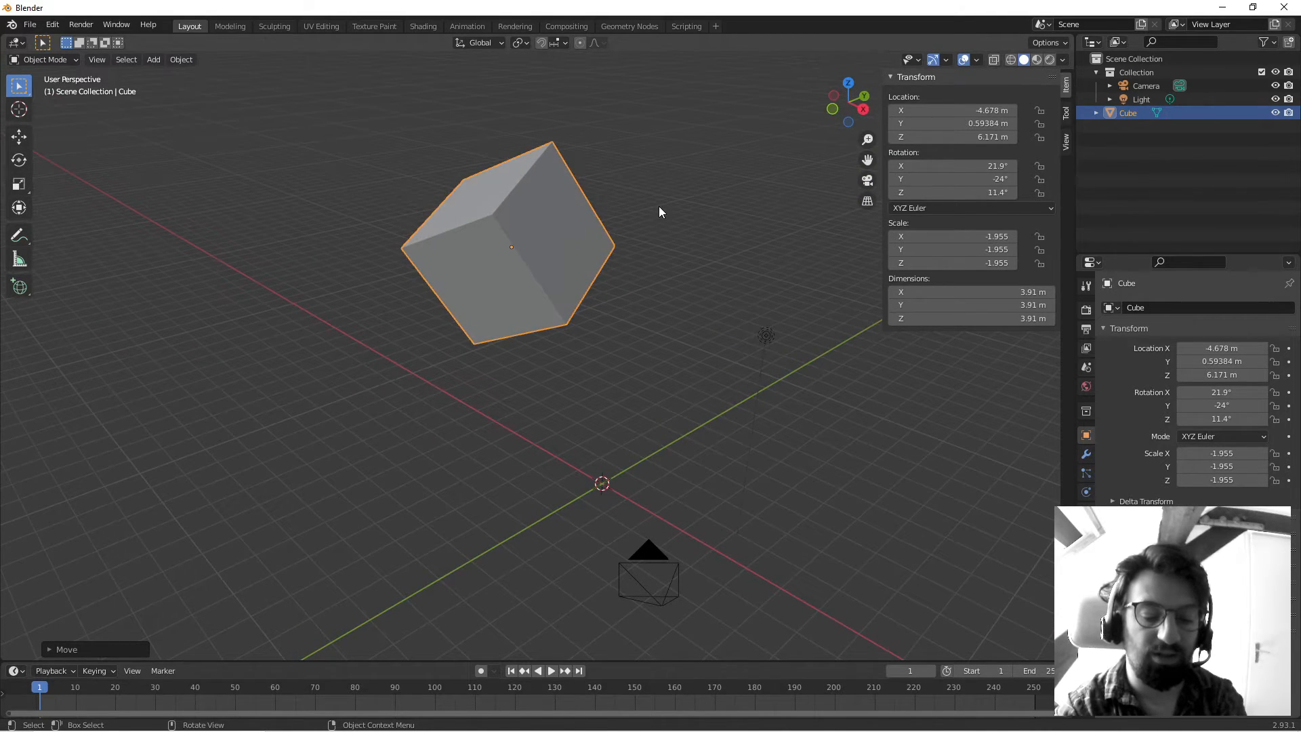
pyautogui.press('g')
pyautogui.press('z')
pyautogui.click(604, 218)
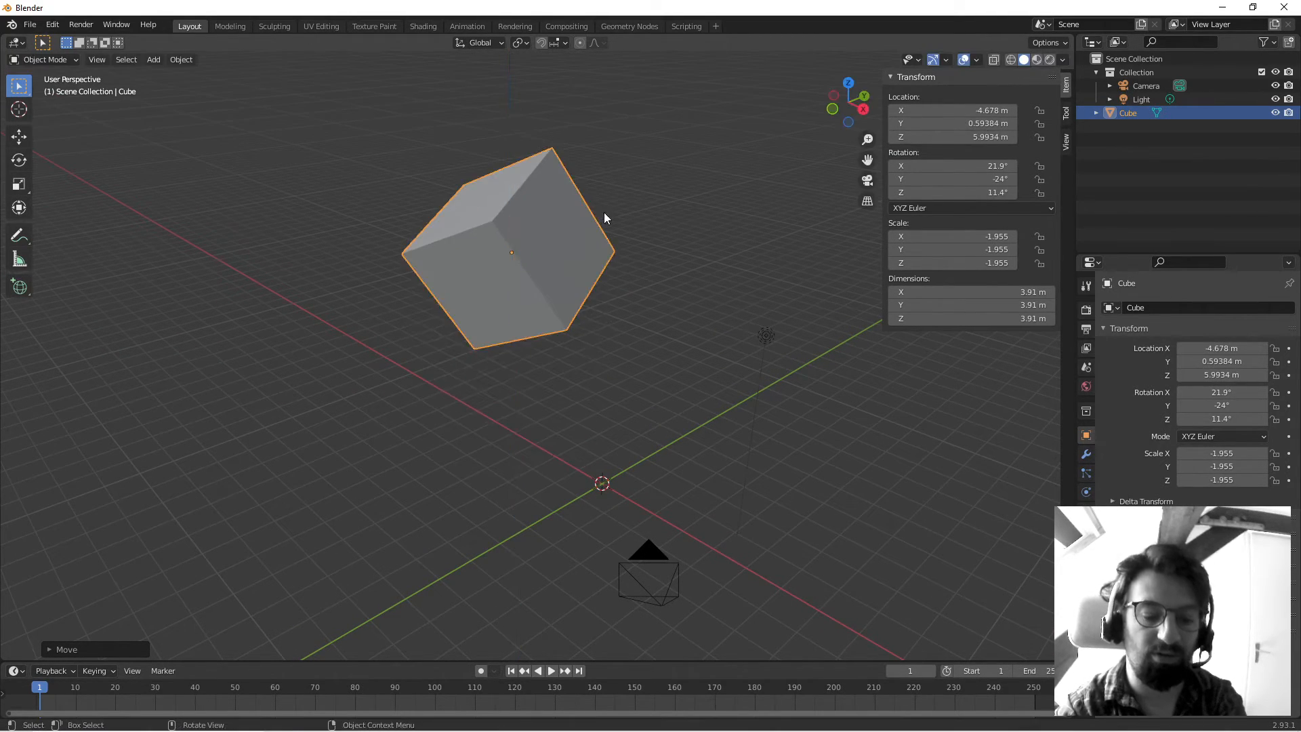
pyautogui.press('g')
pyautogui.press('y')
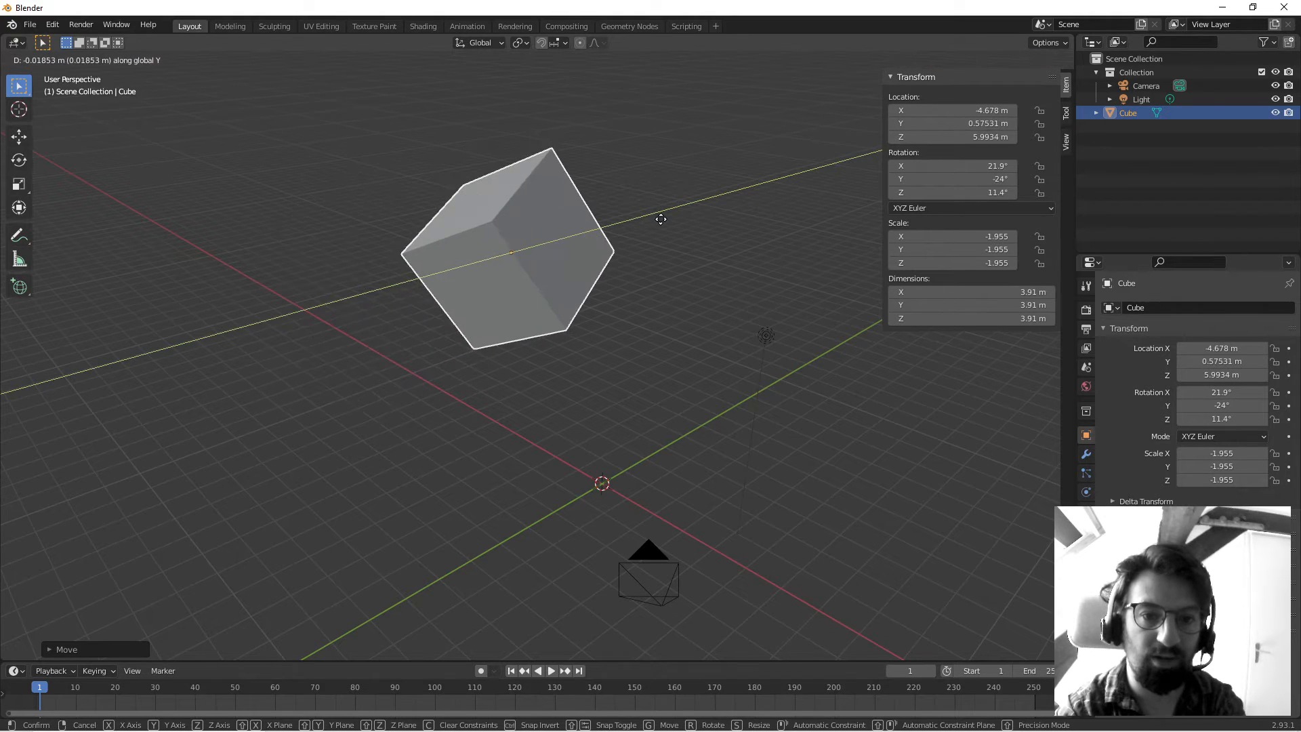
pyautogui.click(688, 215)
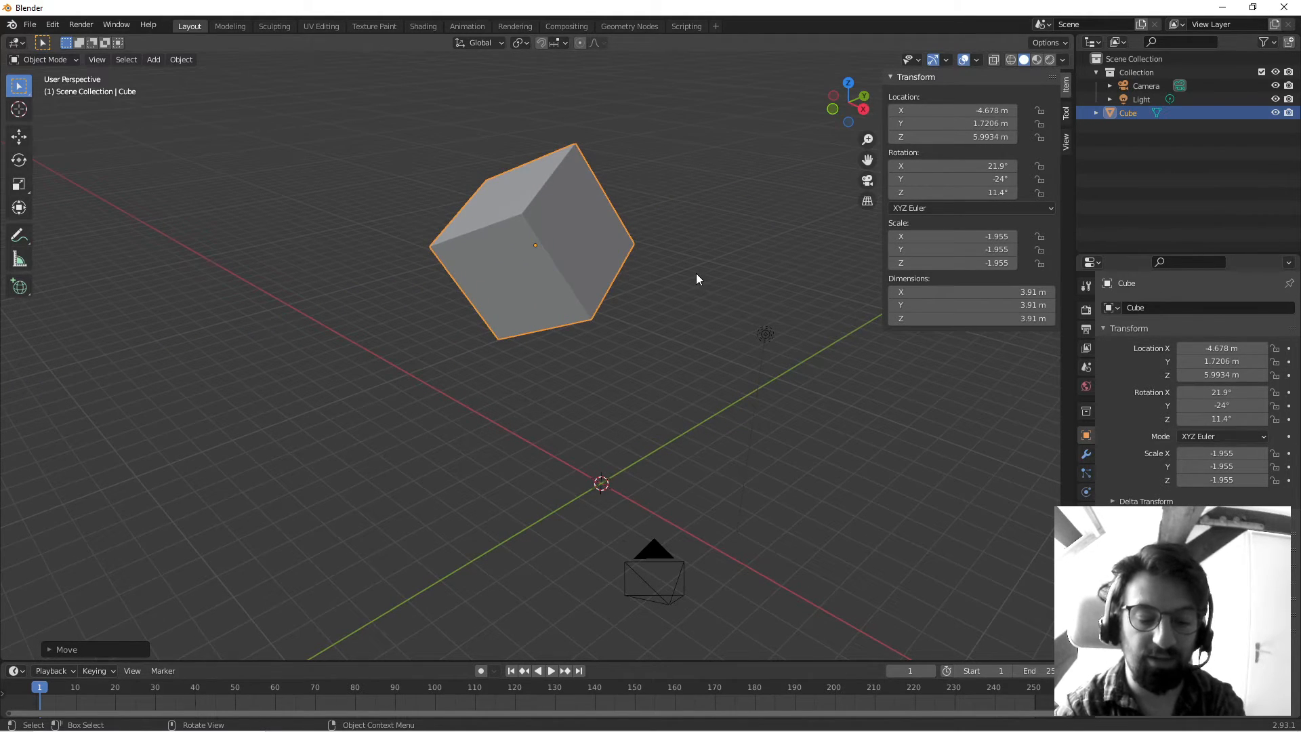
# Rotate the cube around global X and then global Y, to about X 45.7°, Y -34.6°, Z 1.1°.
pyautogui.press('r')
pyautogui.press('x')
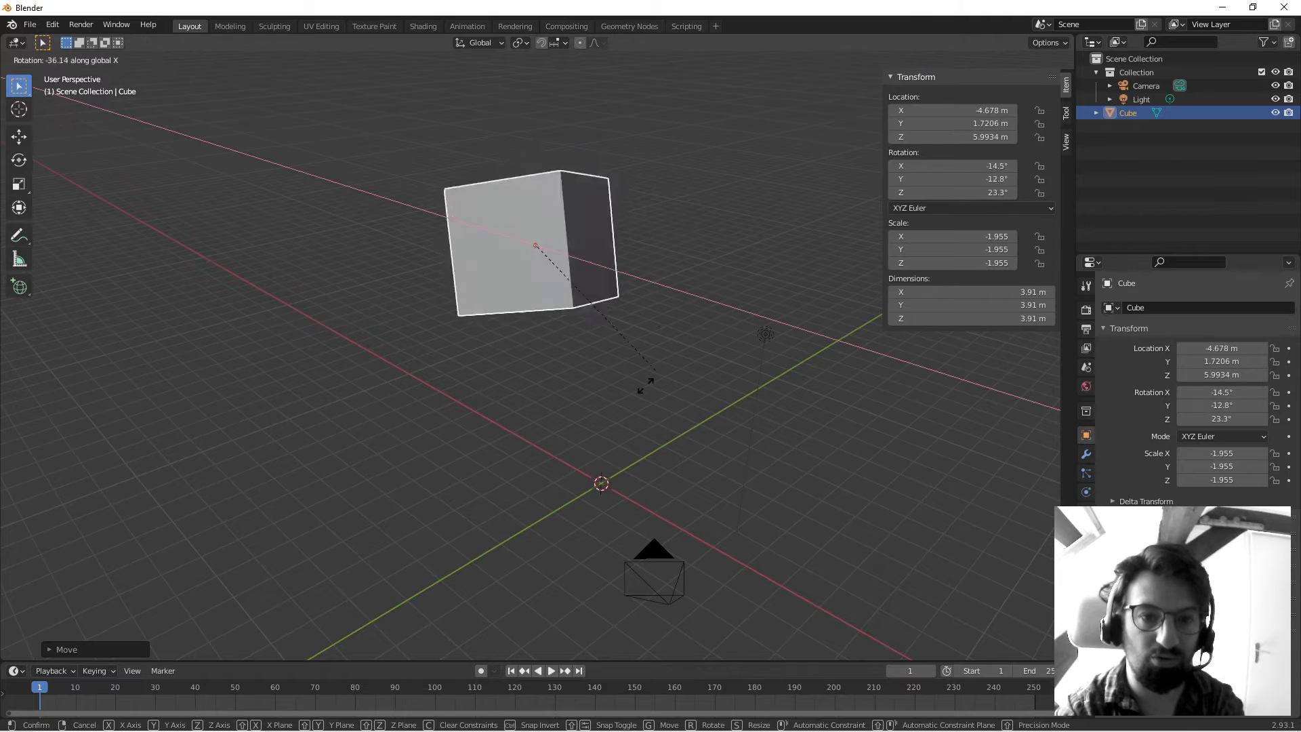
pyautogui.click(692, 217)
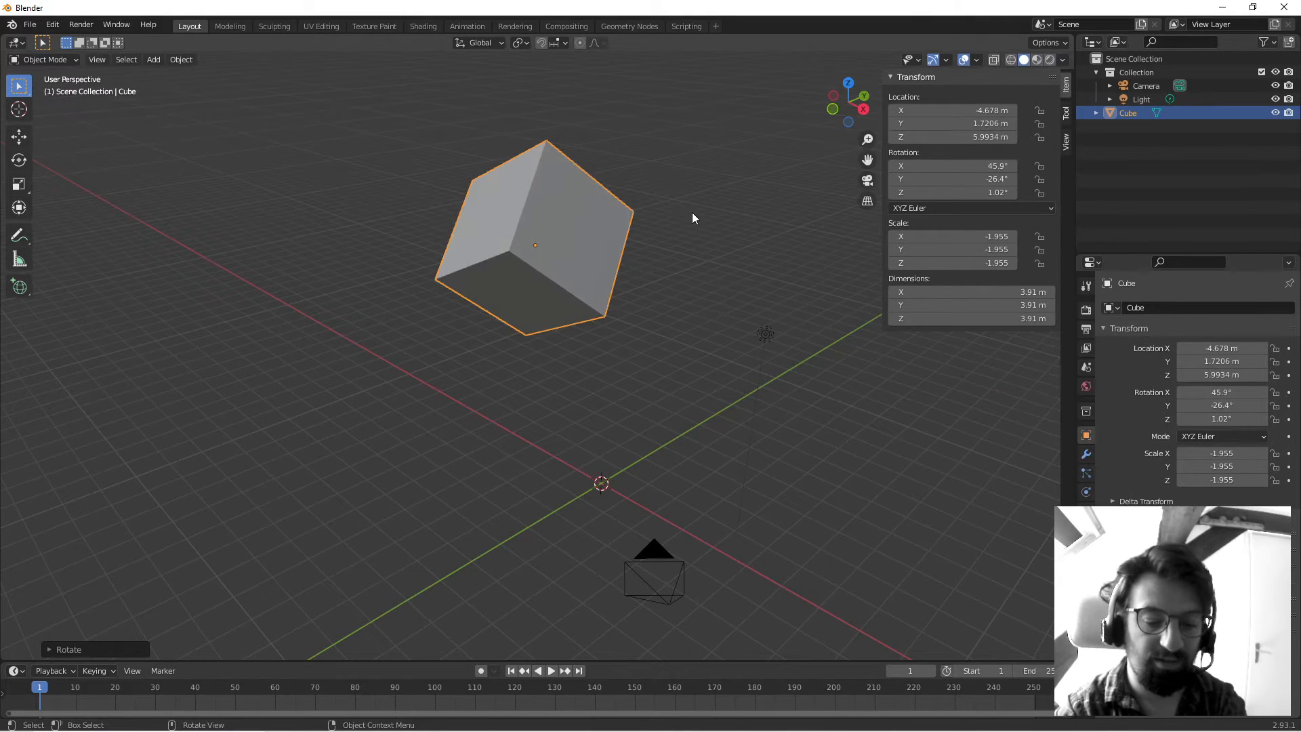
pyautogui.press('r')
pyautogui.click(672, 200)
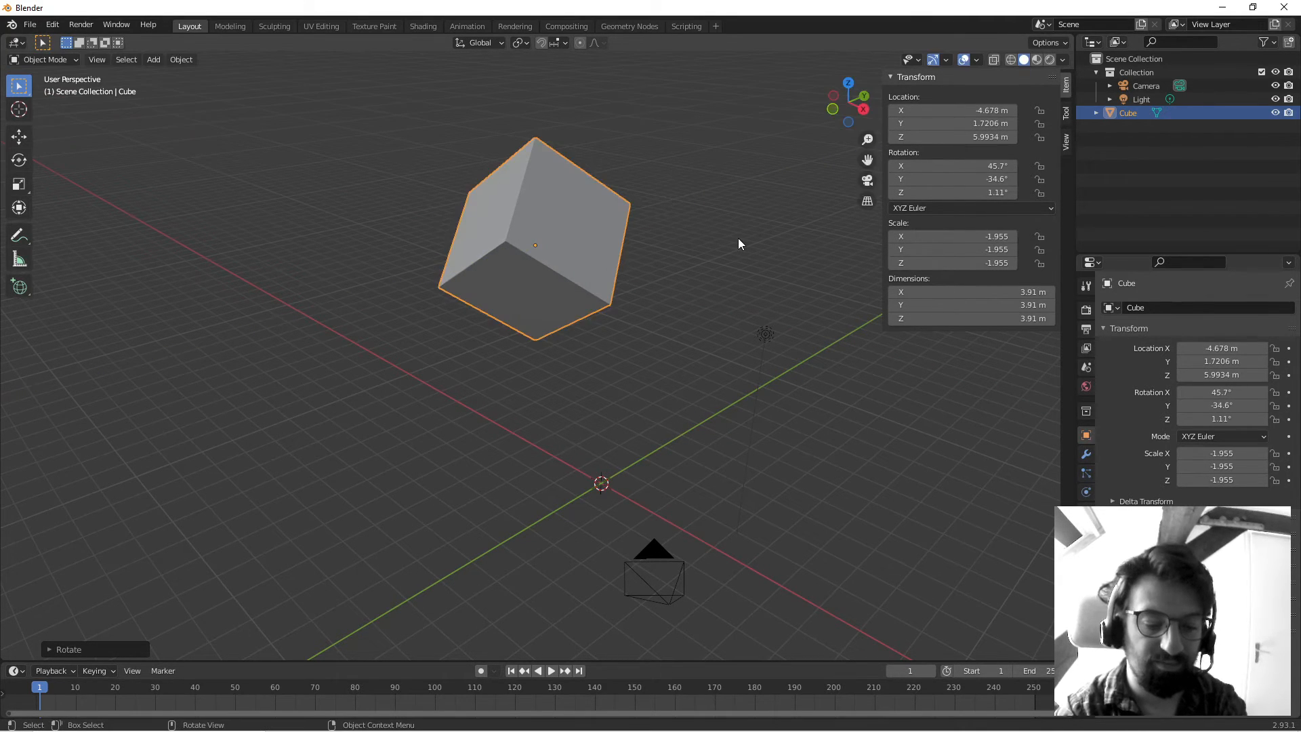
# Rotate the cube around the global Z axis to a Z rotation of about 20.5°.
pyautogui.press('r')
pyautogui.press('z')
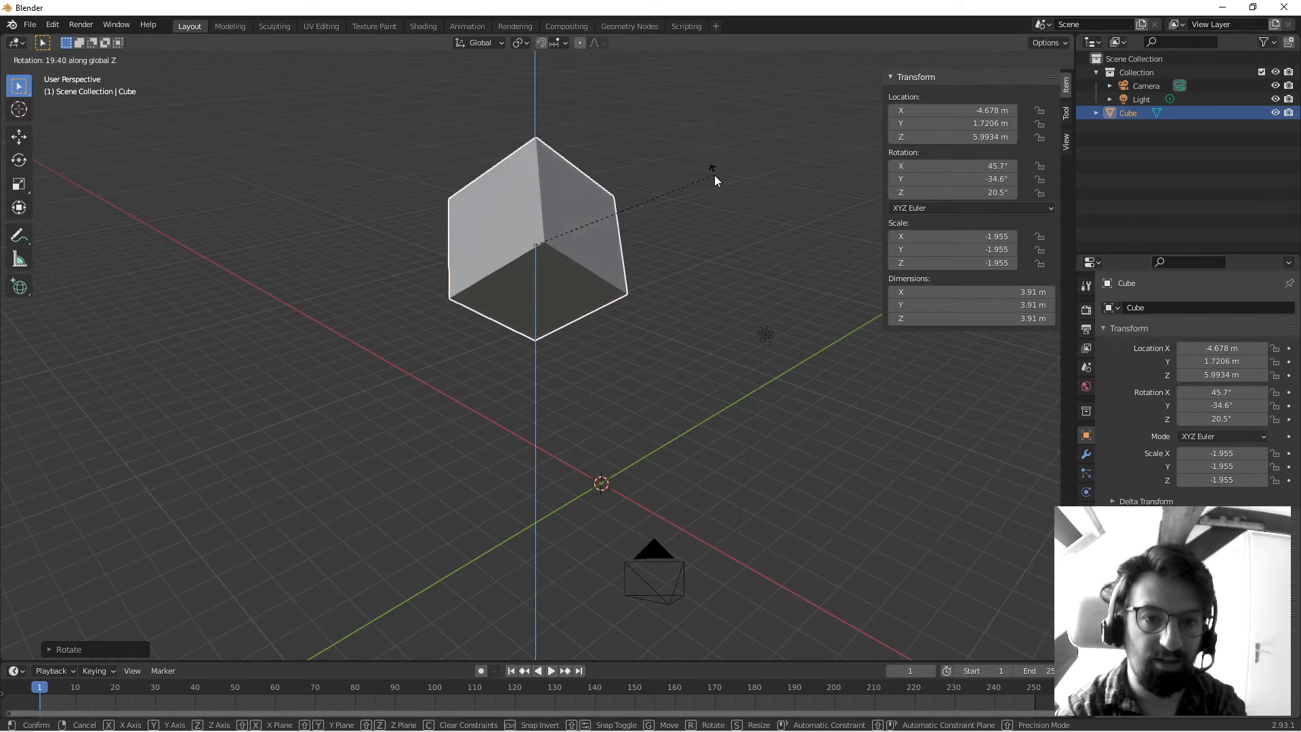
pyautogui.click(715, 176)
# Scale the cube along global X, Y and Z in turn, to a scale of about 4.80, 3.90 and -1.84.
pyautogui.press('x')
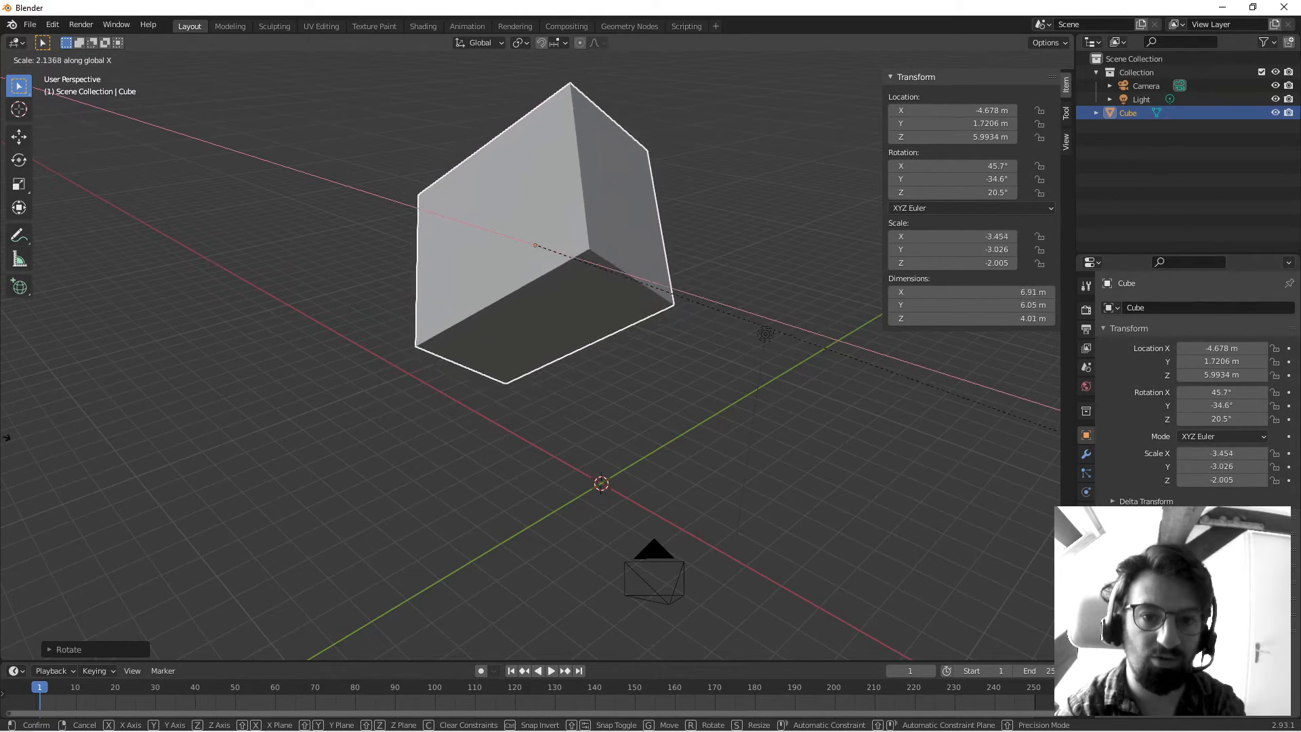
pyautogui.click(909, 397)
pyautogui.press('s')
pyautogui.press('y')
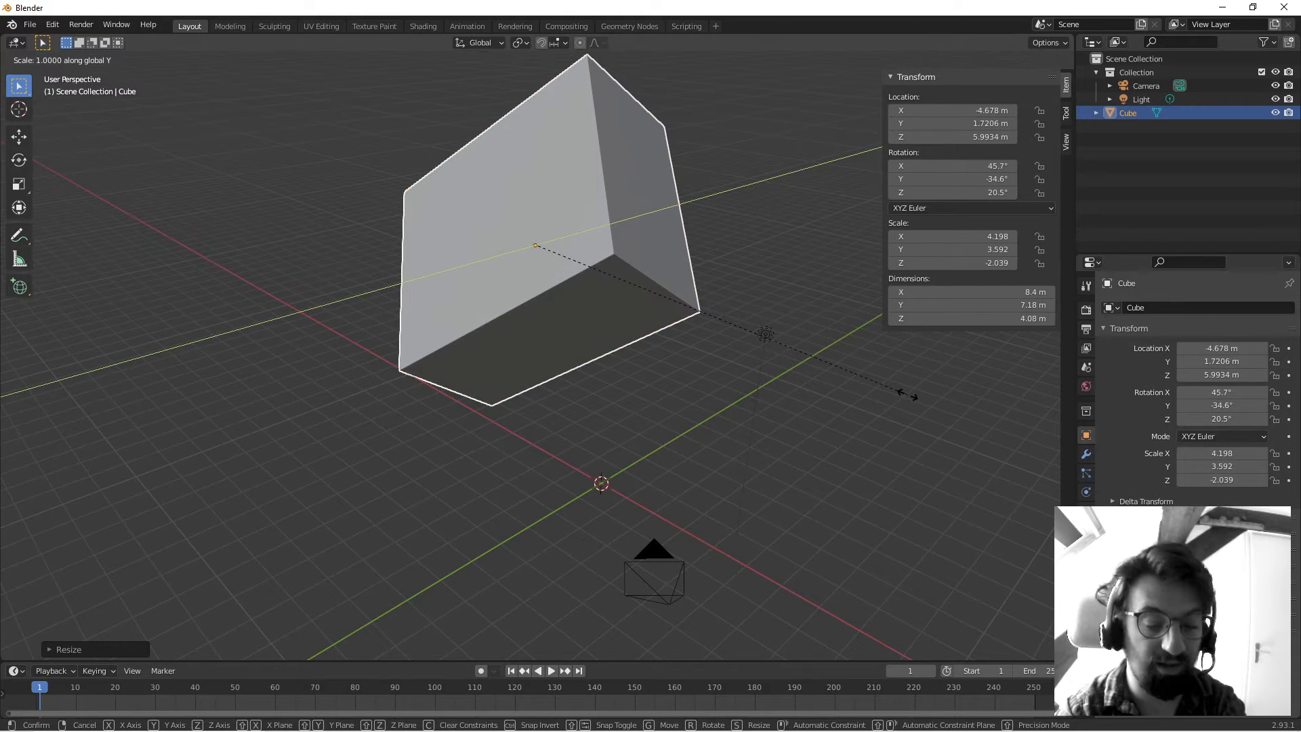
pyautogui.press('z')
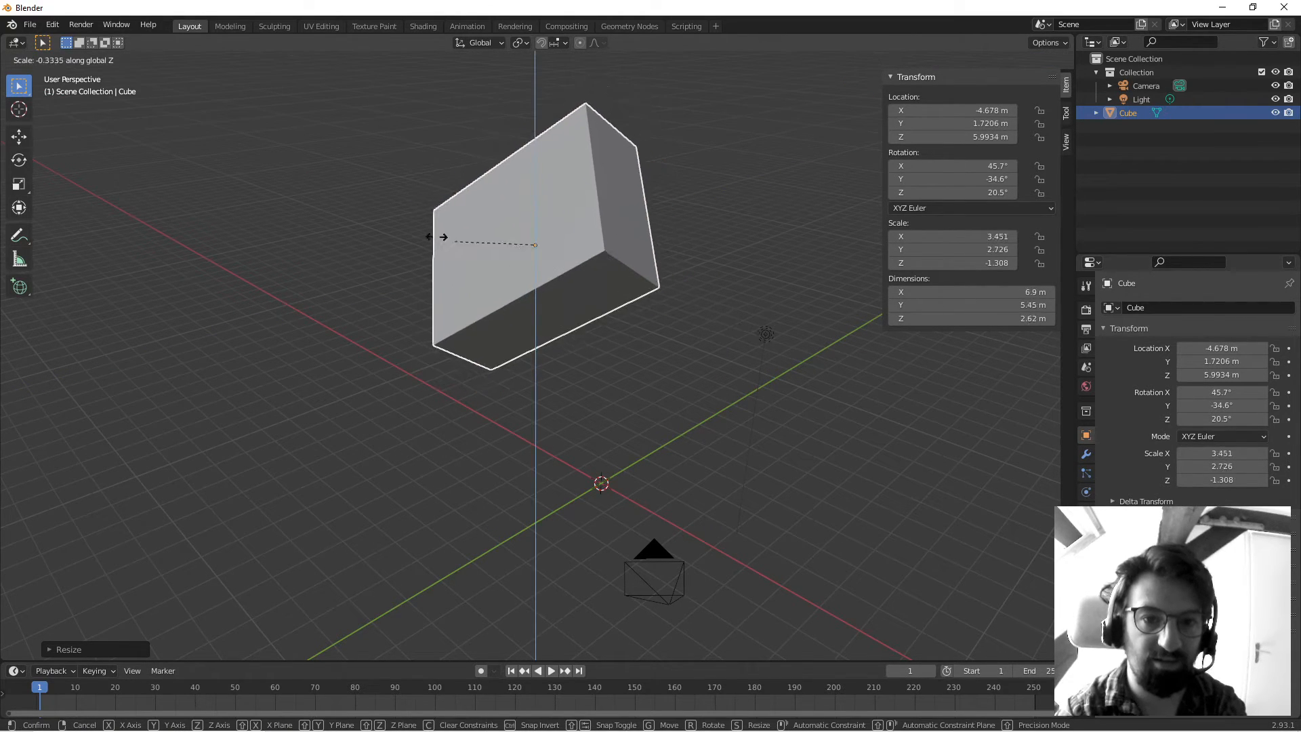
pyautogui.click(661, 327)
# Move the stretched cube along the global X axis to about X -6.43 m.
pyautogui.moveTo(661, 326); pyautogui.dragTo(688, 309, button='middle')
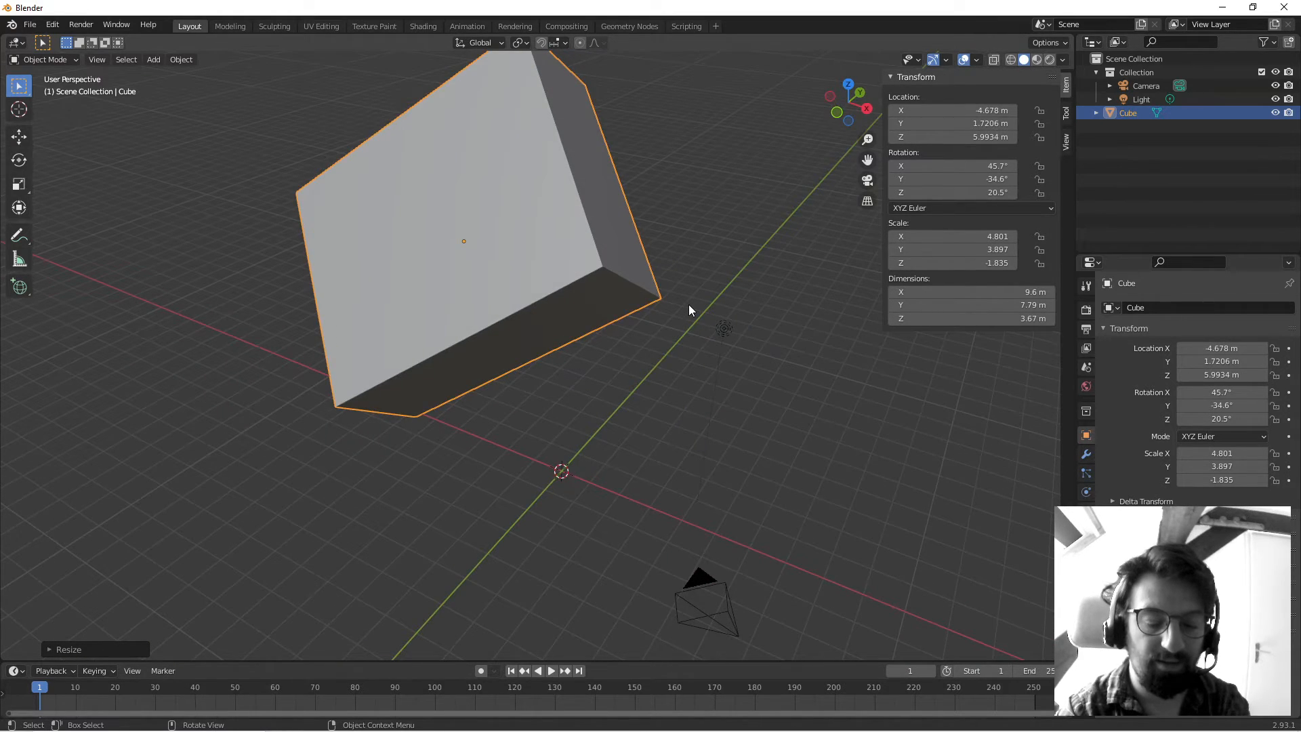
pyautogui.press('g')
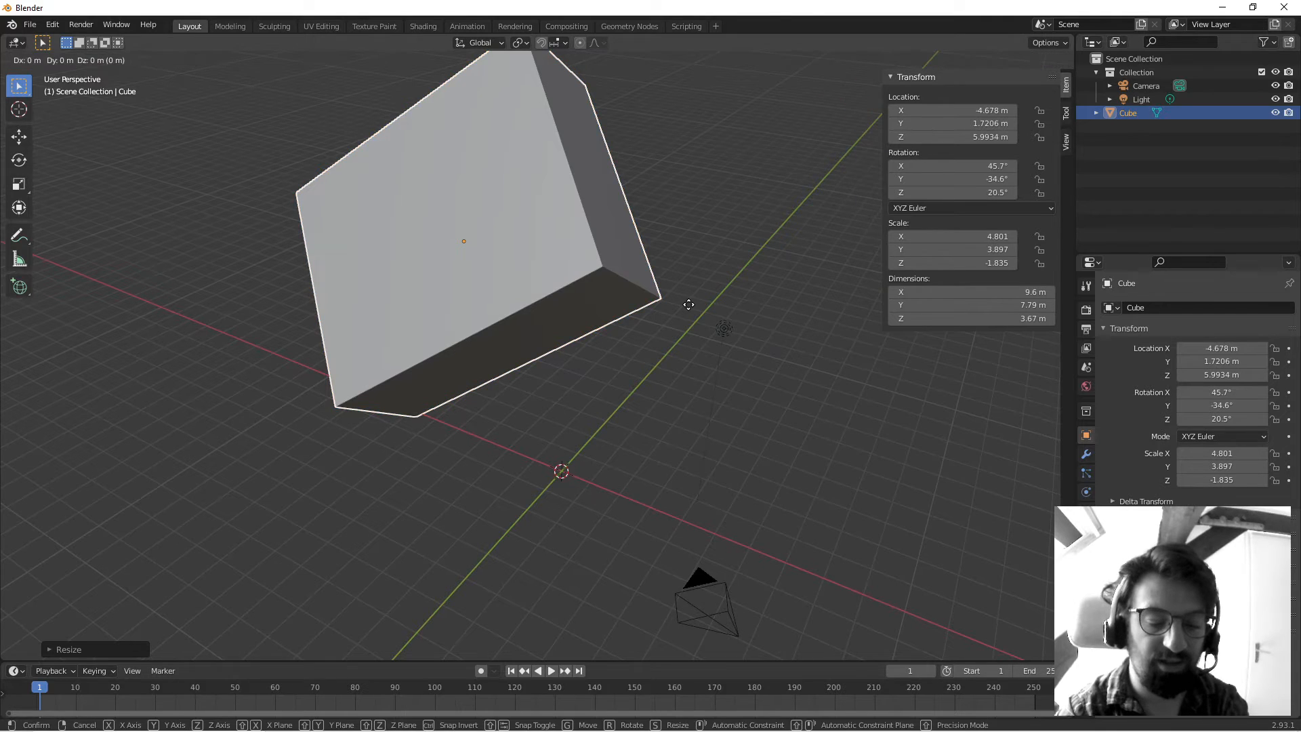
pyautogui.press('x')
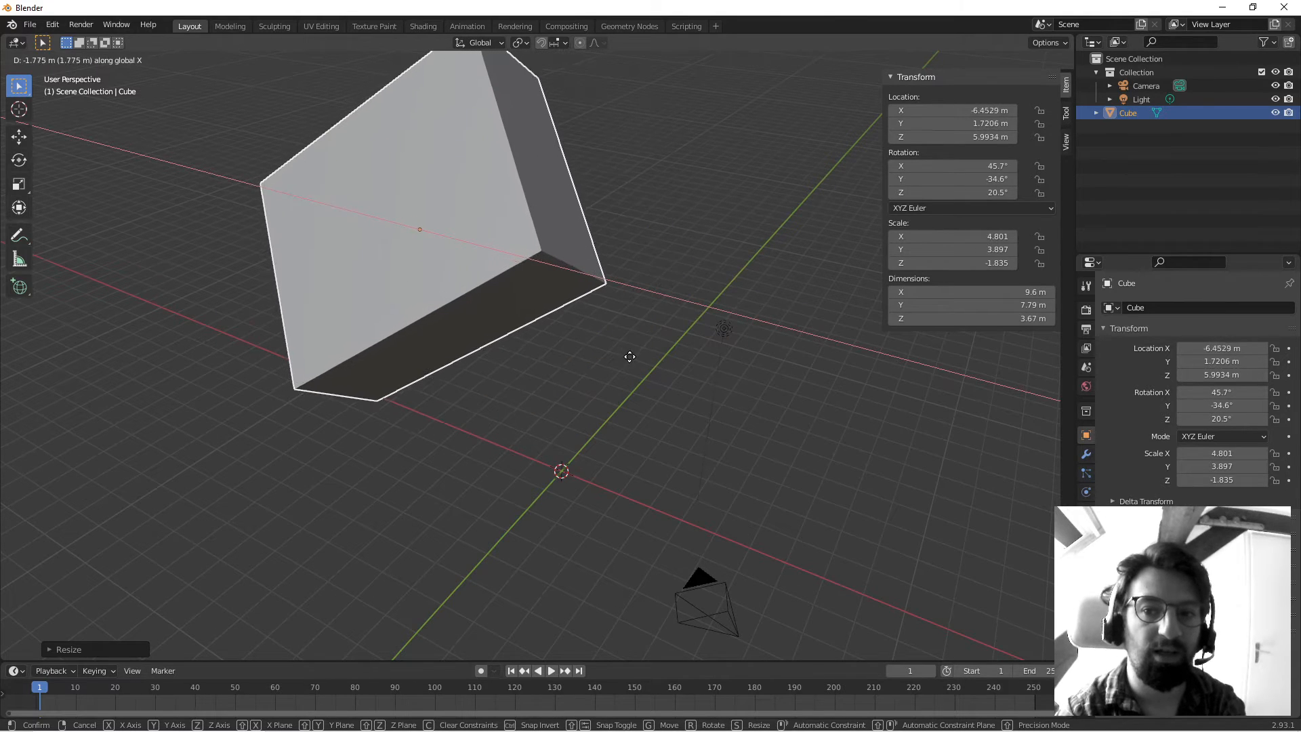
pyautogui.click(629, 356)
# Move the cube along its local X axis to about X -3.94, Y 2.65, Z 7.82 m and deselect it.
pyautogui.scroll(-3, 643, 355)
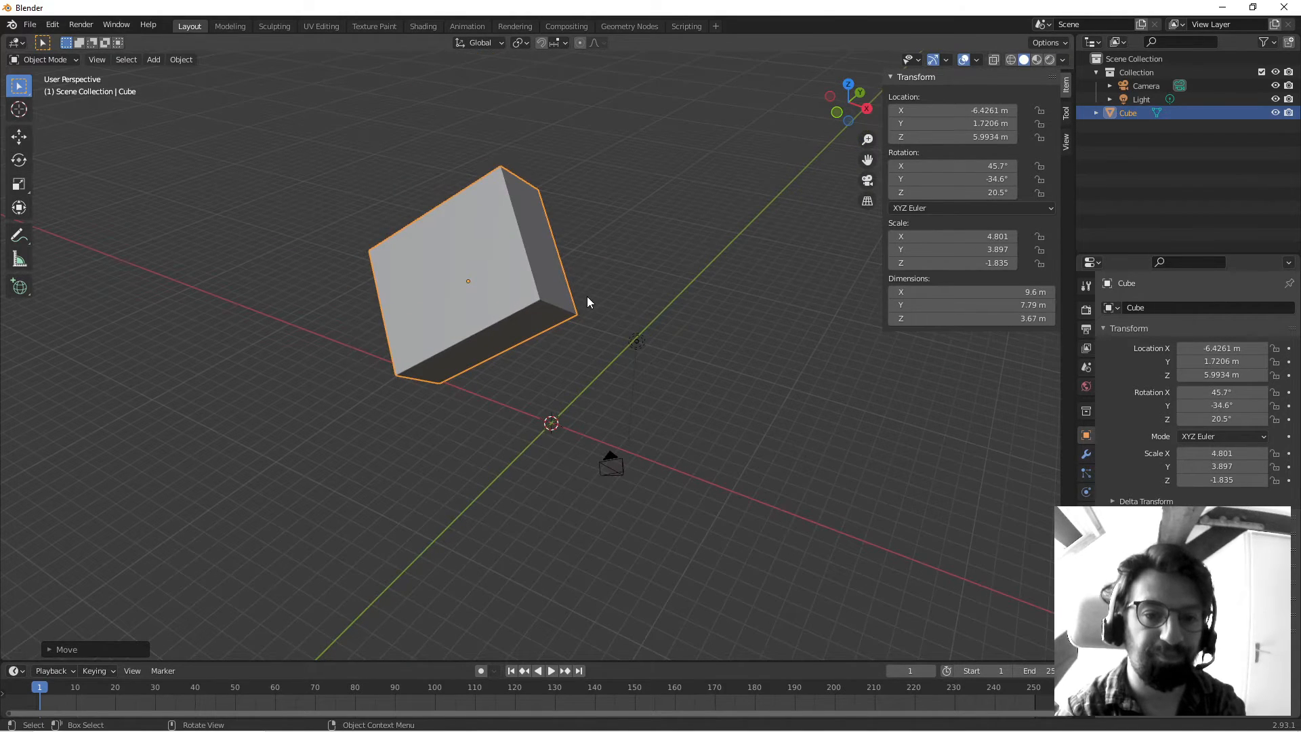
pyautogui.moveTo(587, 295); pyautogui.dragTo(618, 375, button='middle')
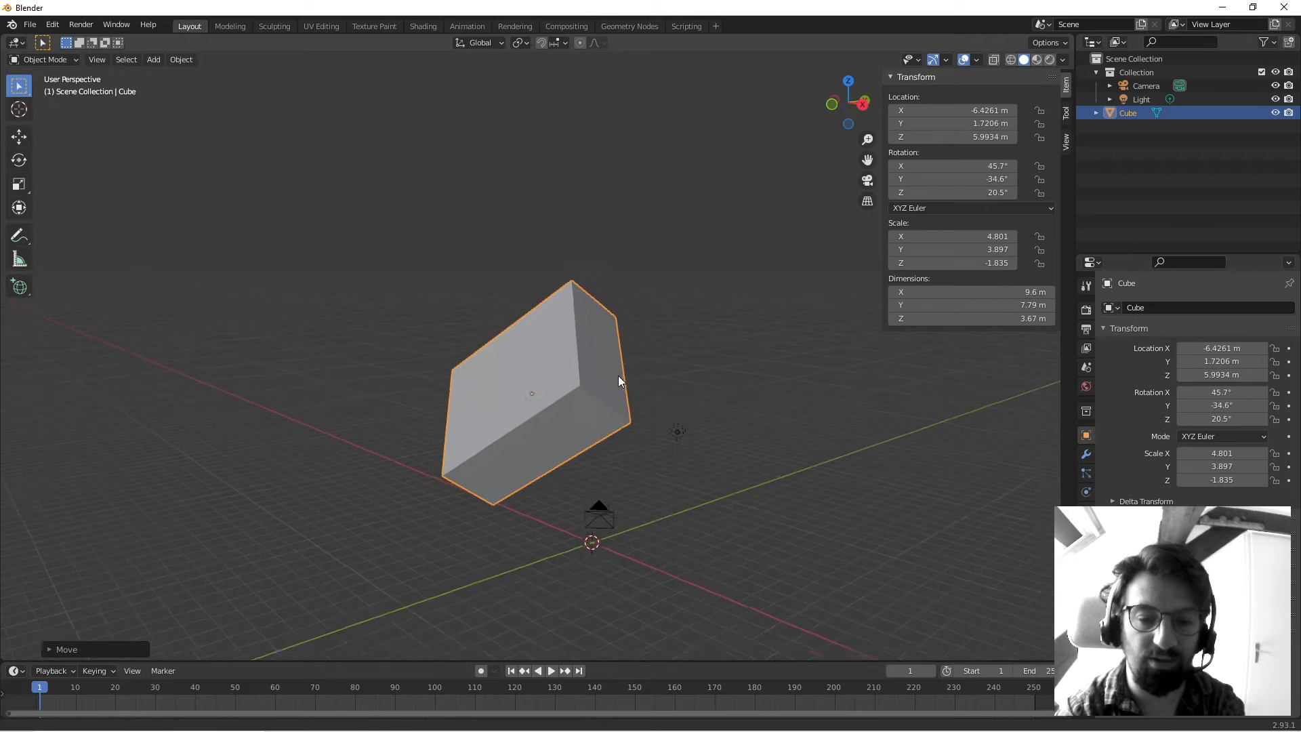
pyautogui.scroll(3, 609, 366)
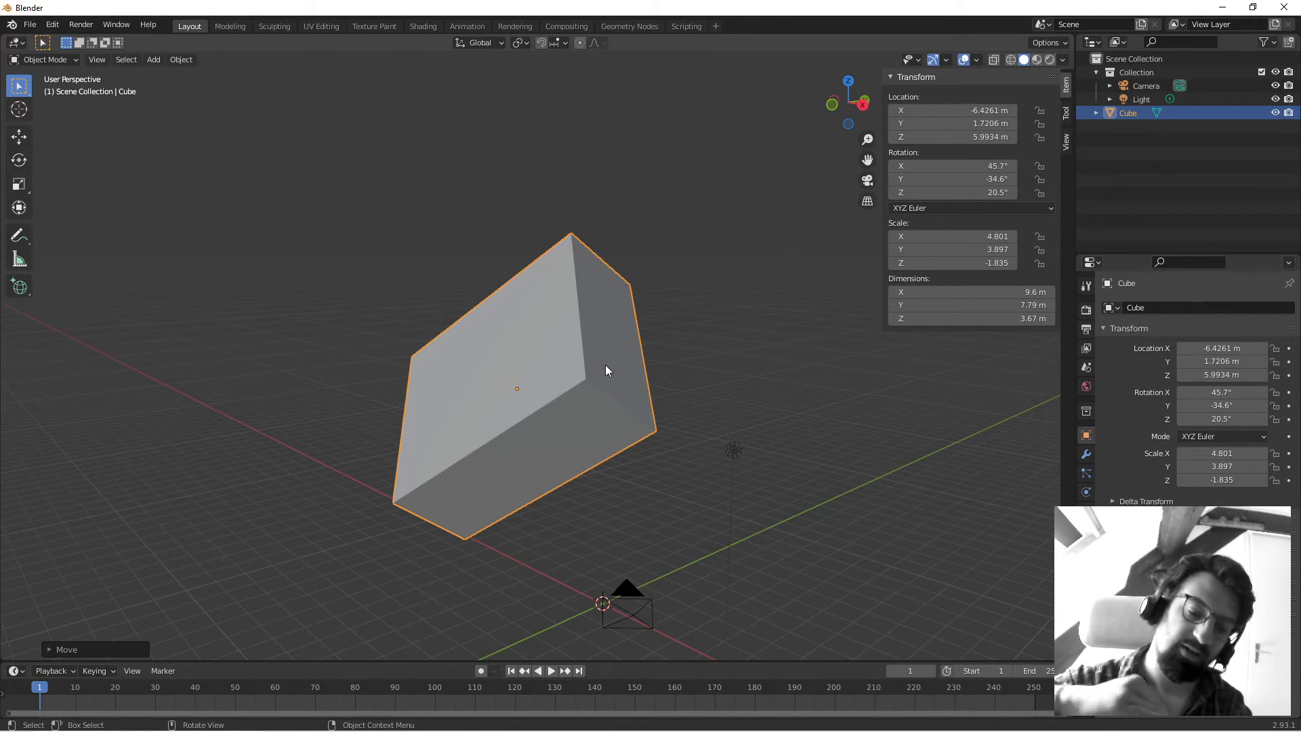
pyautogui.press('g')
pyautogui.press('x')
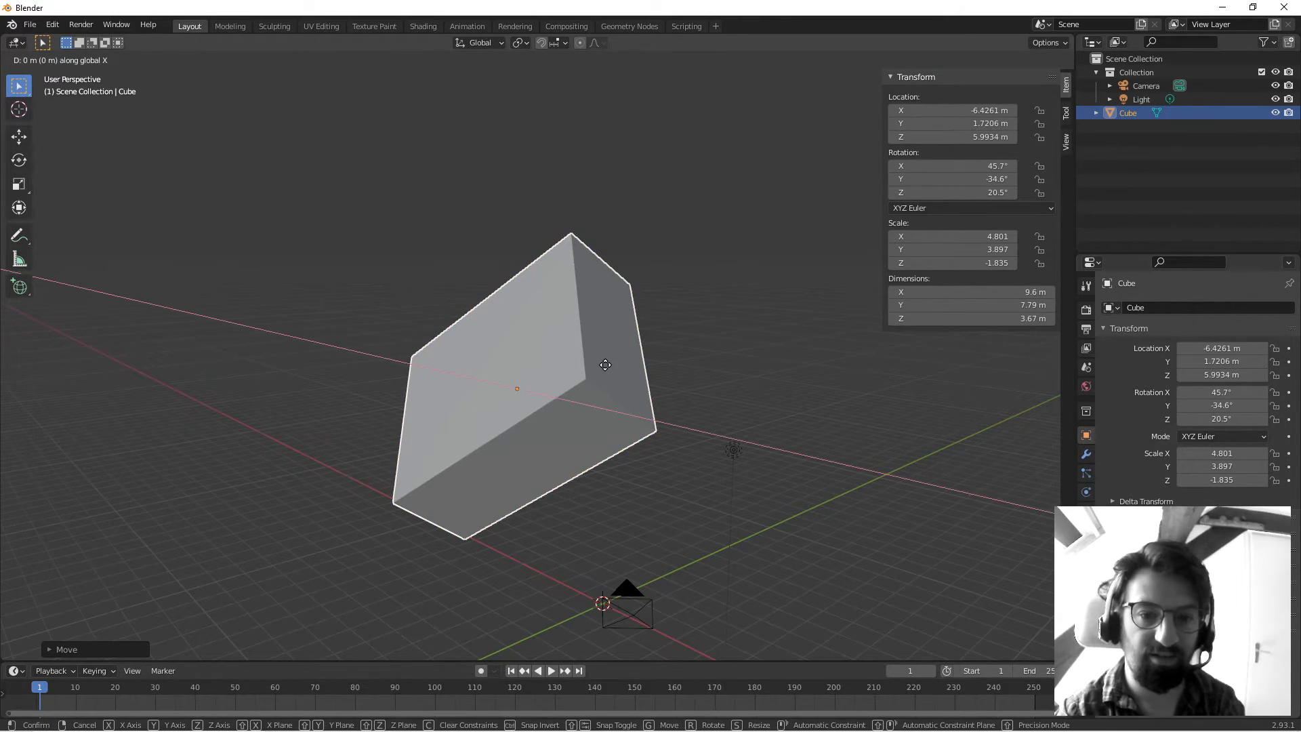
pyautogui.press('x')
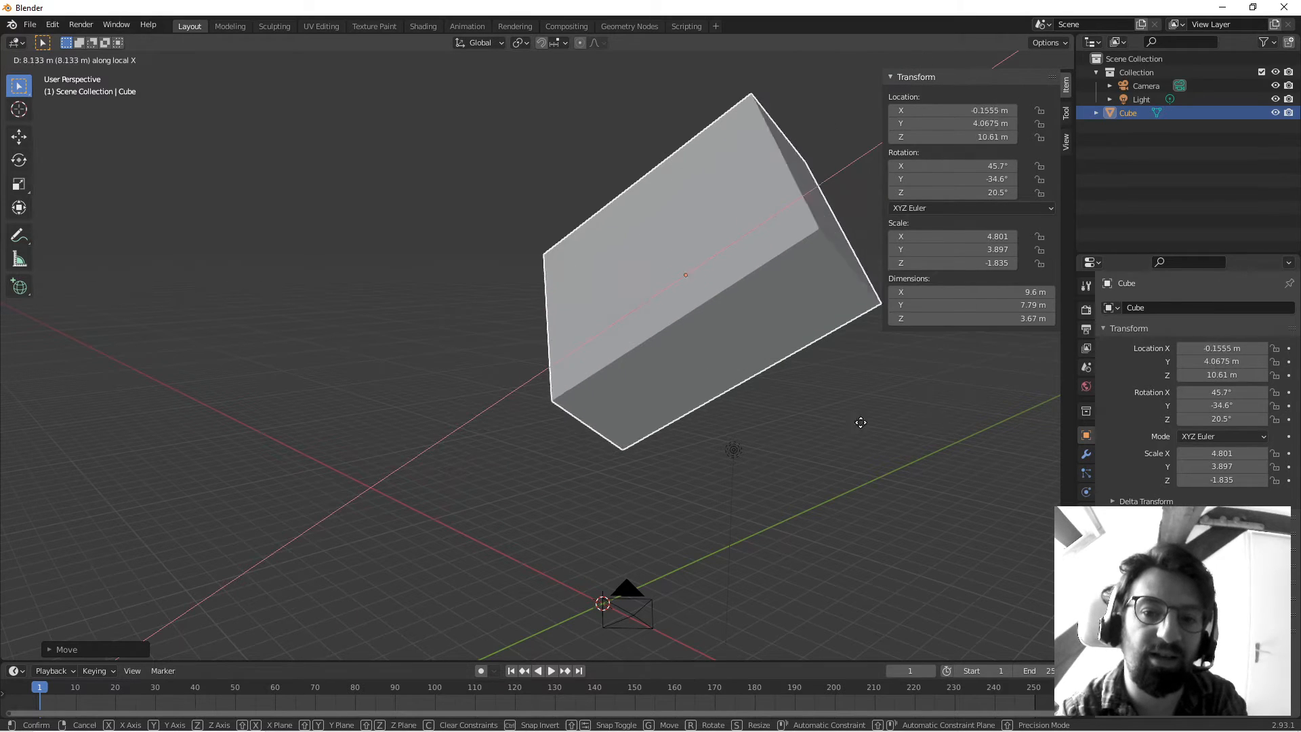
pyautogui.click(730, 414)
pyautogui.click(813, 430)
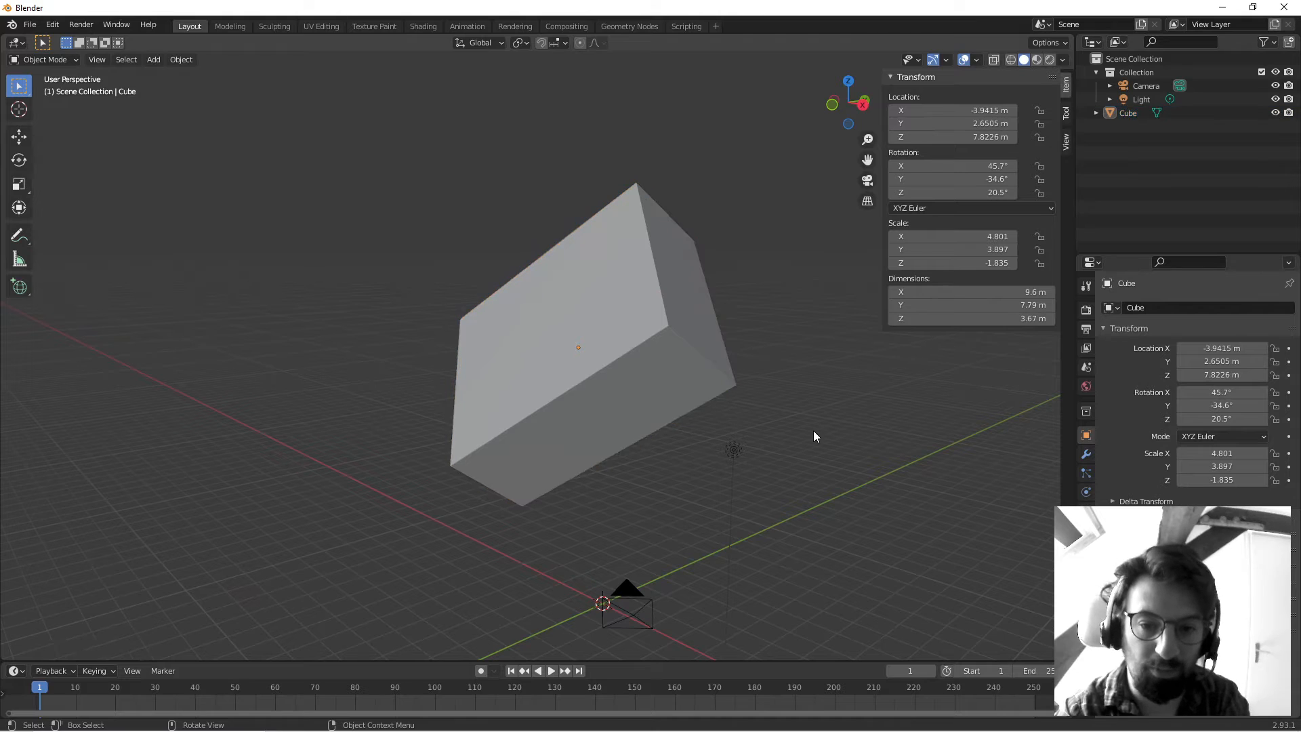
# Reselect the cube and set its X, Y and Z location to 0 m.
pyautogui.click(570, 342)
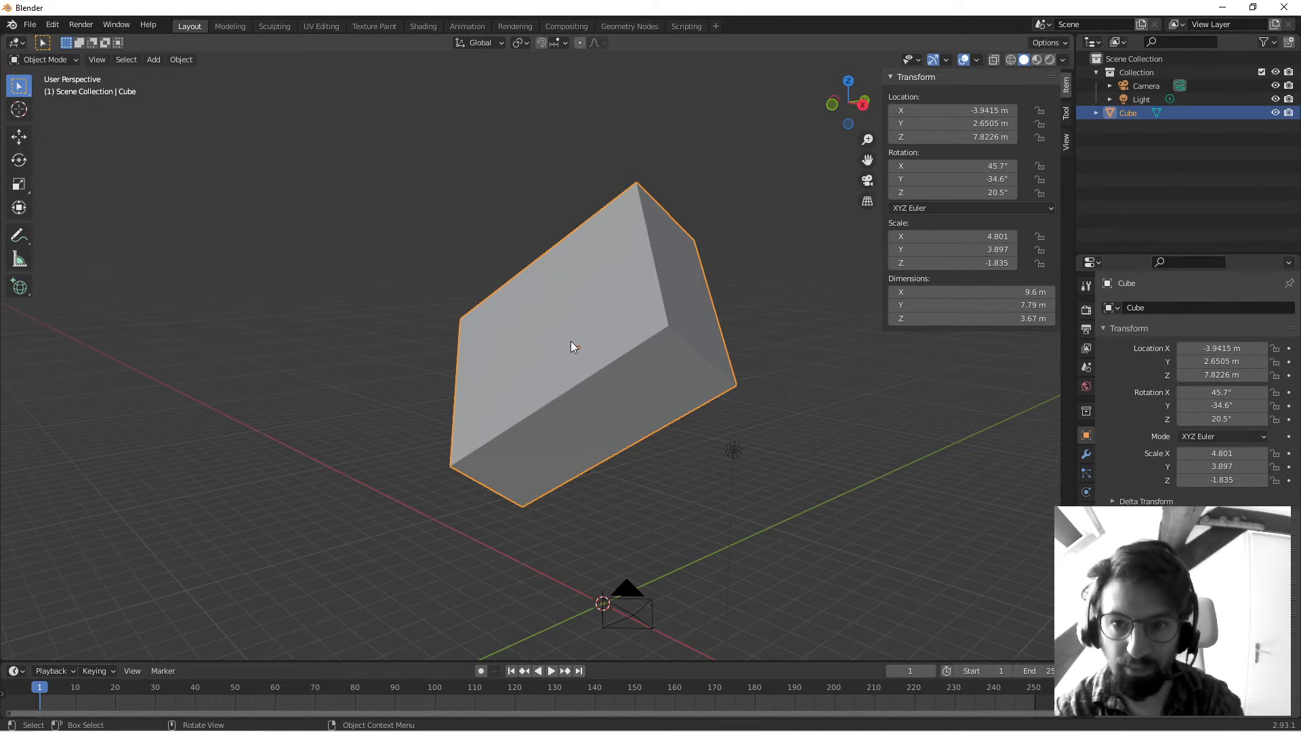
pyautogui.press('n')
pyautogui.press('n')
pyautogui.press('n')
pyautogui.press('n')
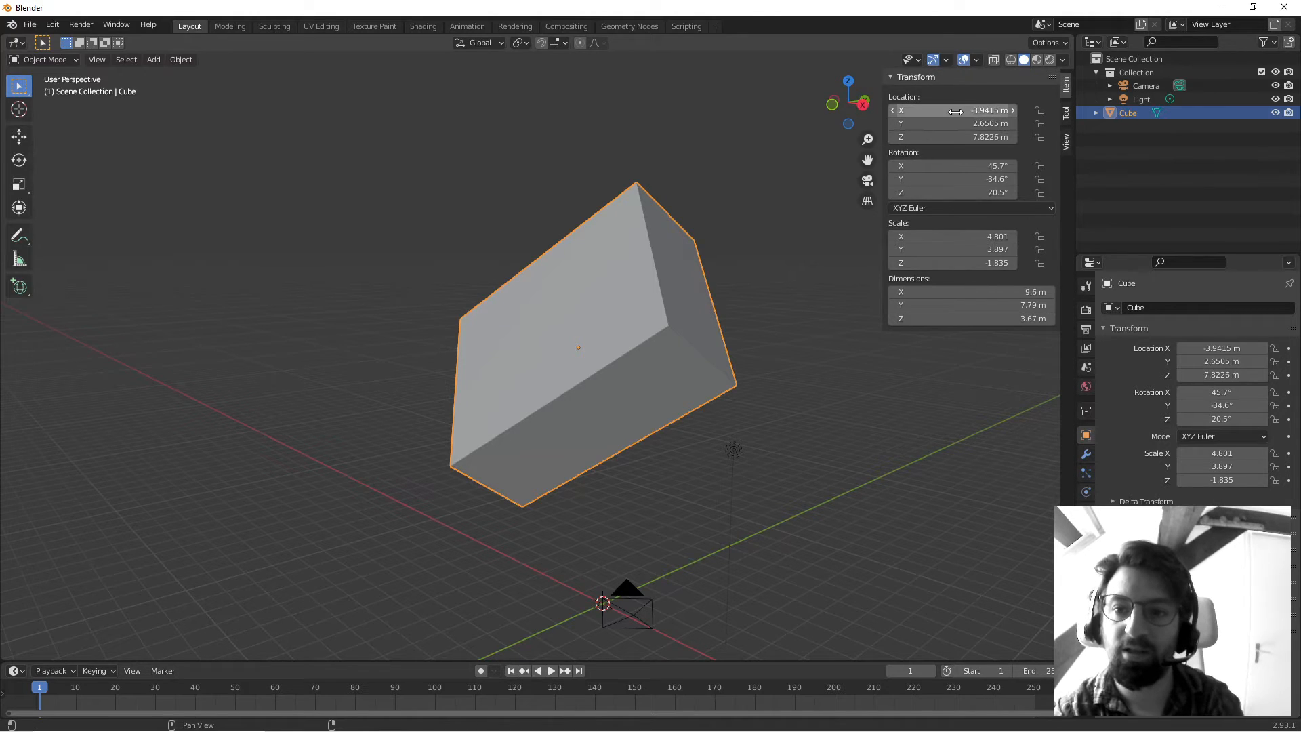
pyautogui.click(948, 111)
pyautogui.write('0')
pyautogui.press('Return')
pyautogui.click(948, 124)
pyautogui.write('0')
pyautogui.press('Return')
pyautogui.click(948, 137)
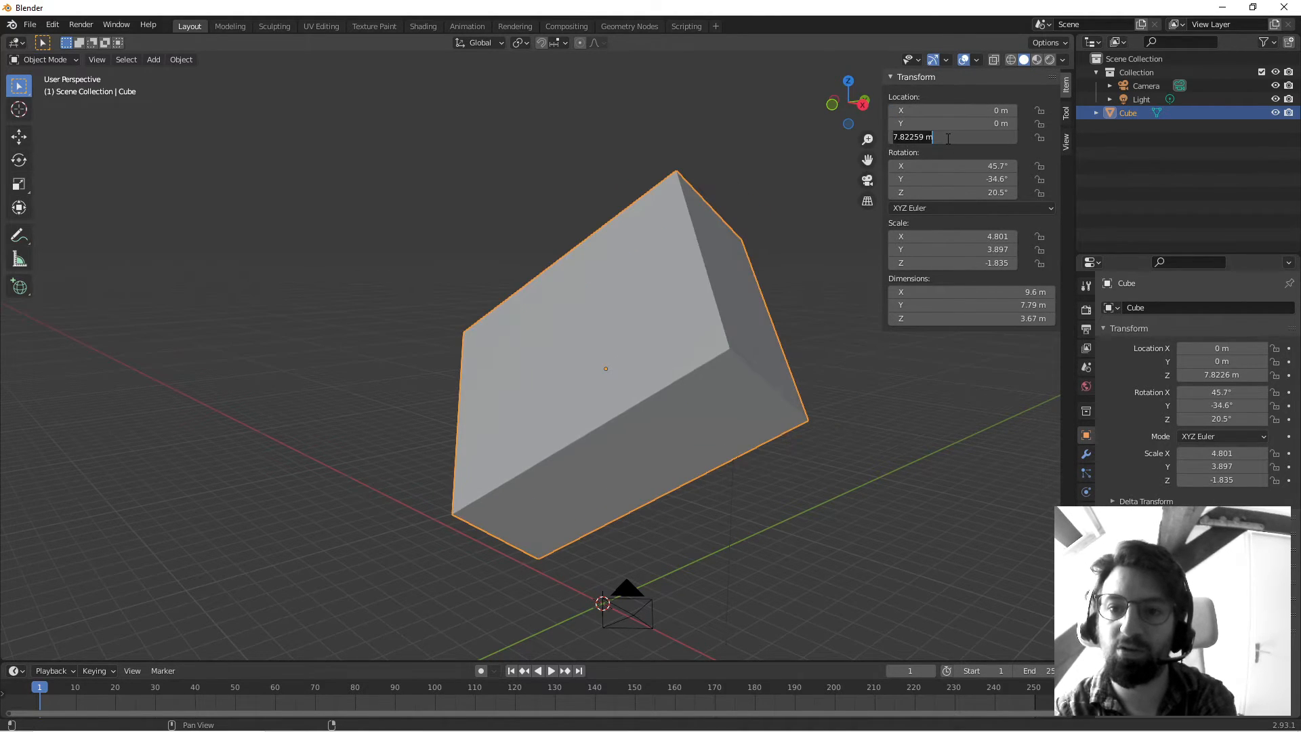
pyautogui.write('0')
pyautogui.press('Return')
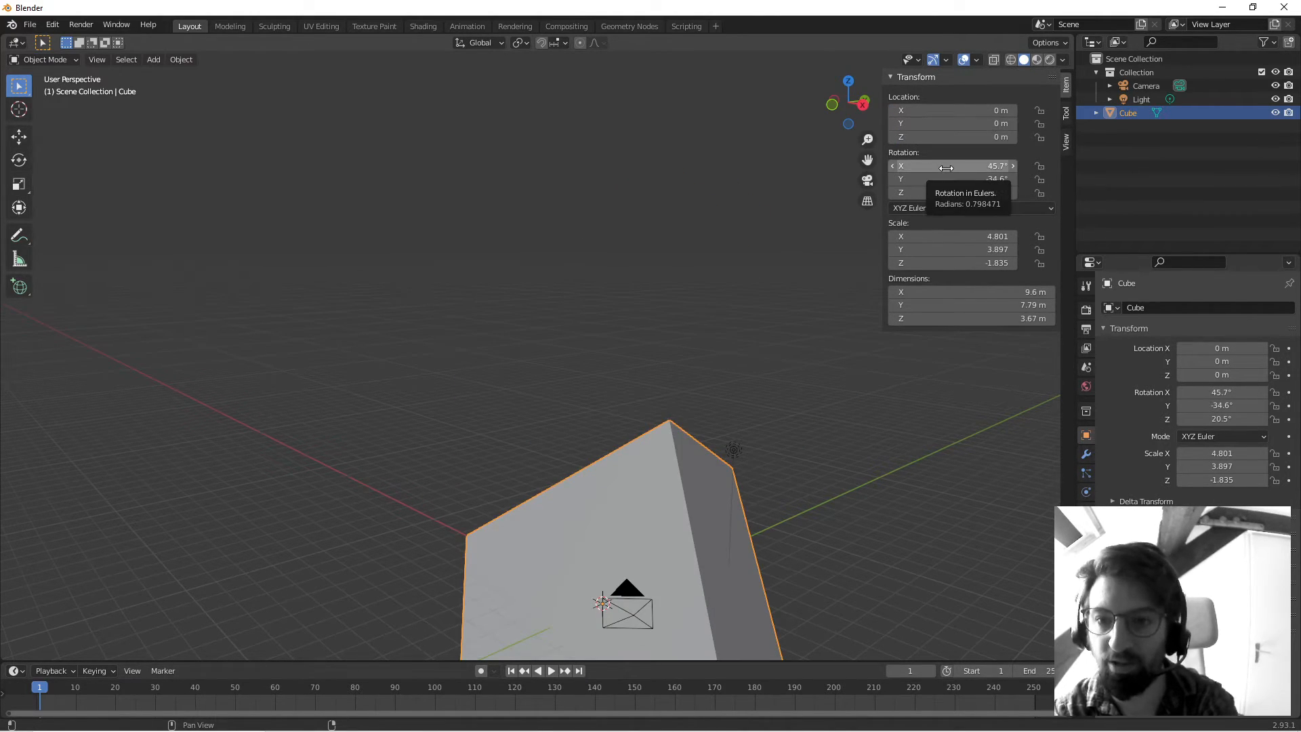
# Reset the cube's rotation to 0° and scale to 1 on all axes, and hide the sidebar.
pyautogui.press('BackSpace')
pyautogui.scroll(-2, 690, 319)
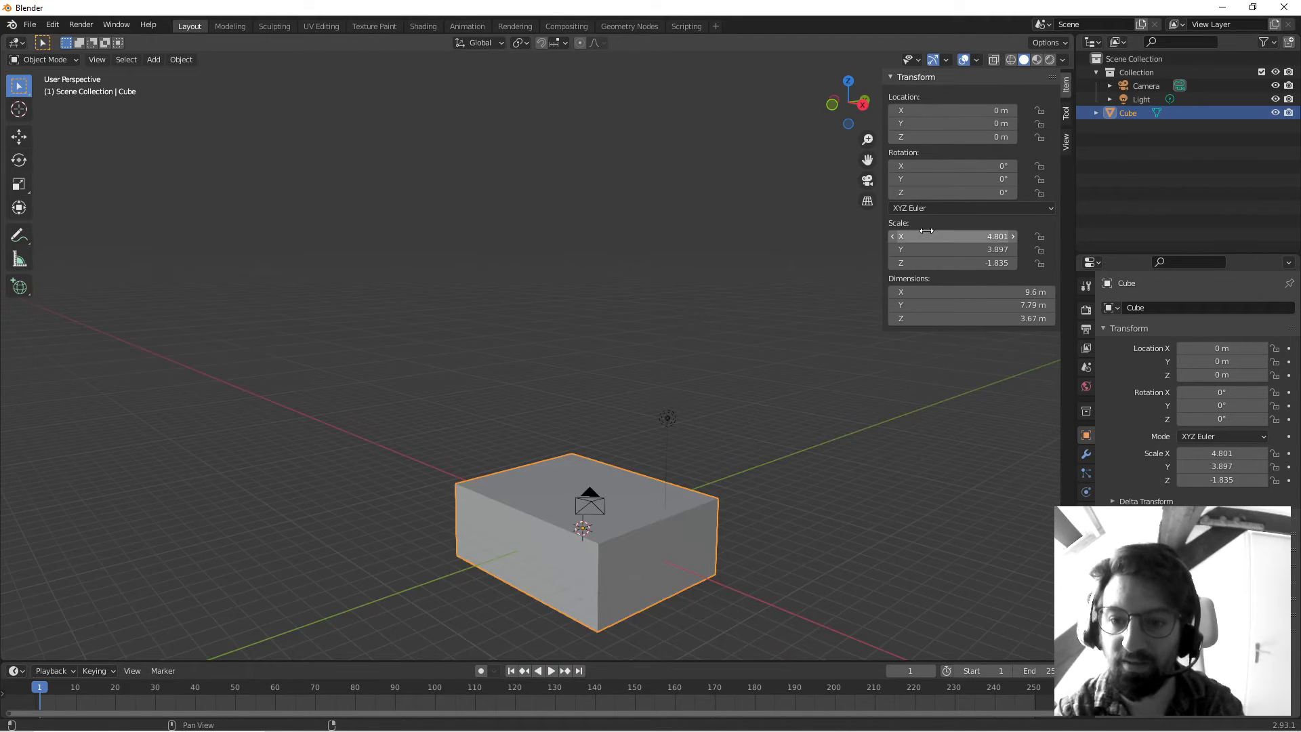
pyautogui.press('BackSpace')
pyautogui.moveTo(565, 383); pyautogui.dragTo(409, 368, button='middle')
pyautogui.scroll(4, 599, 434)
pyautogui.scroll(3, 519, 382)
pyautogui.scroll(-5, 384, 392)
pyautogui.press('n')
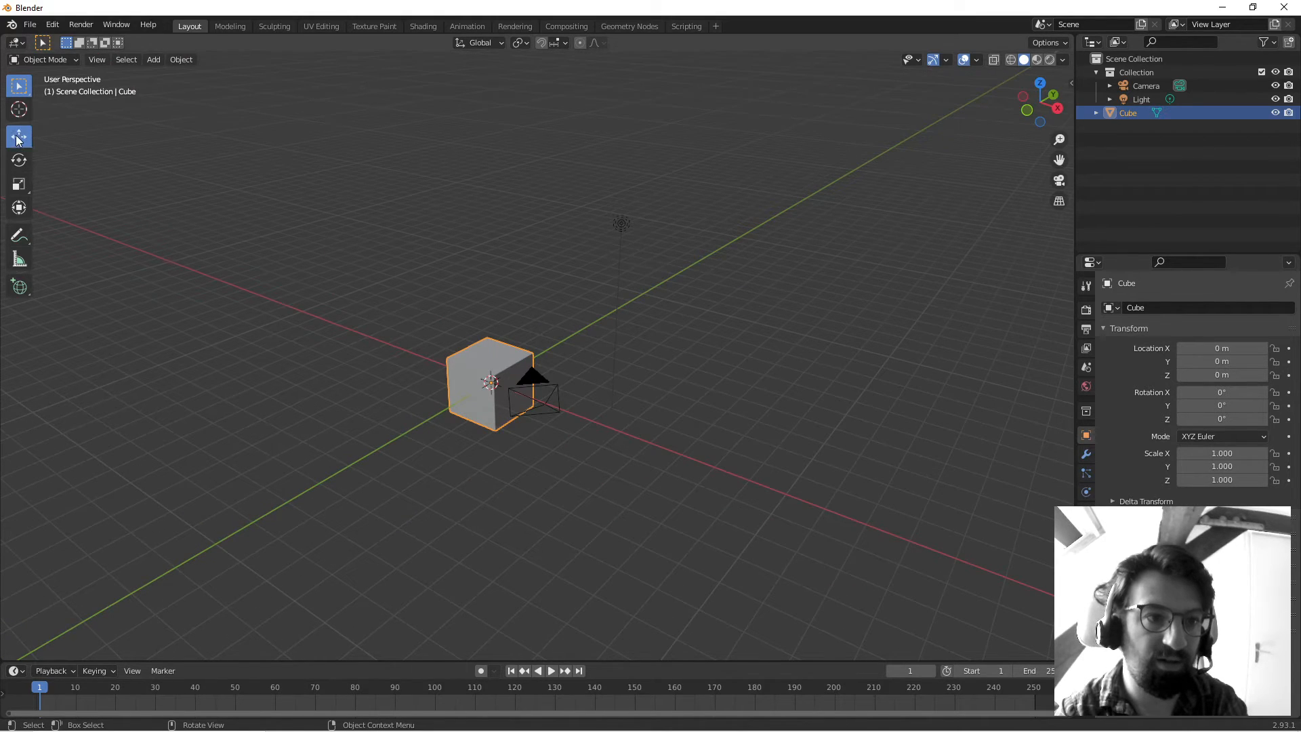
# Try moving the cube along X with the Move tool, undo the move and return to box selection.
pyautogui.click(17, 137)
pyautogui.moveTo(531, 400); pyautogui.dragTo(437, 394)
pyautogui.hotkey('ctrl', 'z')
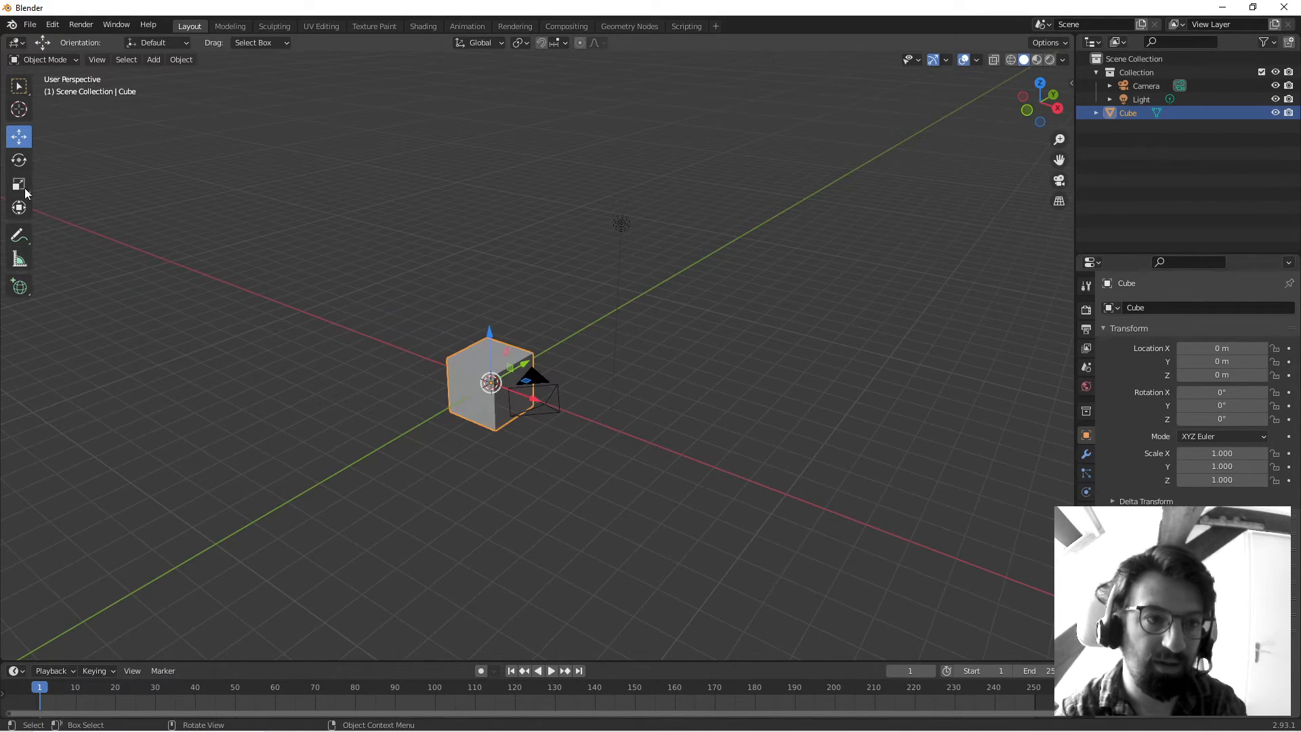
pyautogui.click(18, 85)
# Freely move the cube to about X -0.56, Y 0.77, Z 1.91 m and rotate it slightly.
pyautogui.press('g')
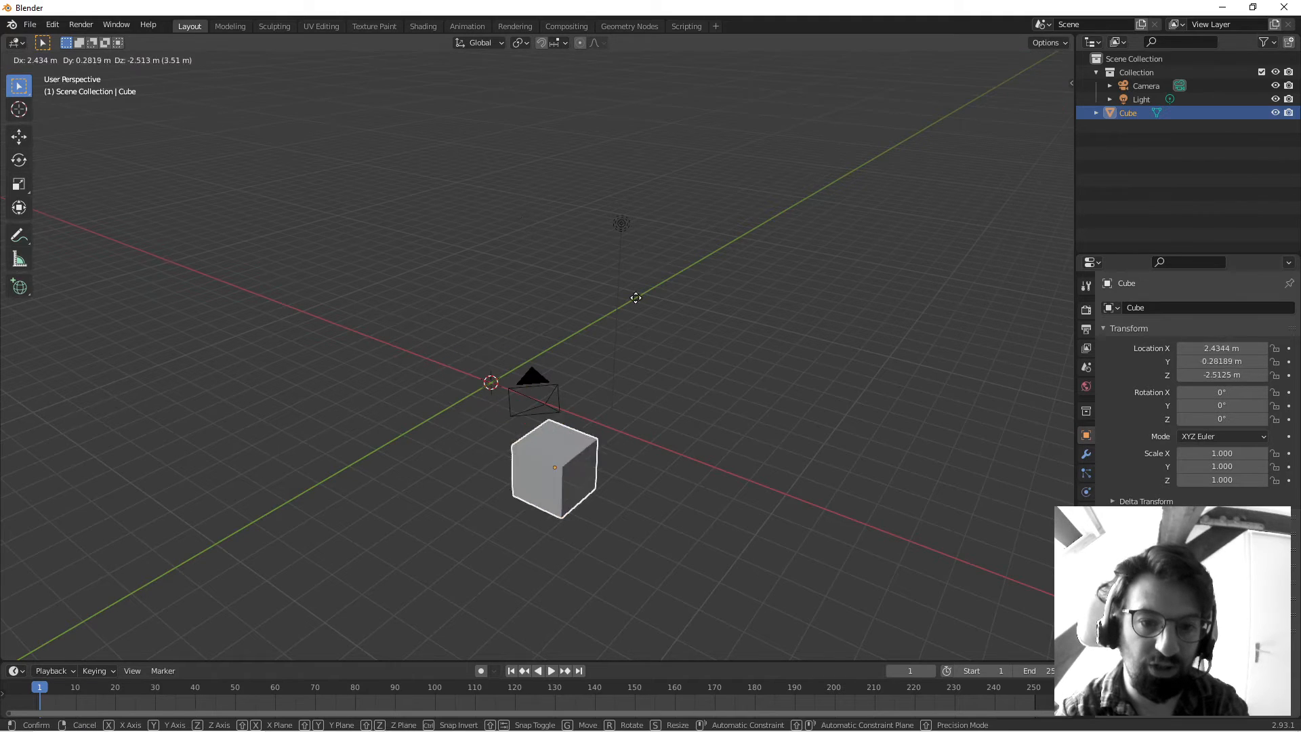
pyautogui.click(520, 151)
pyautogui.press('r')
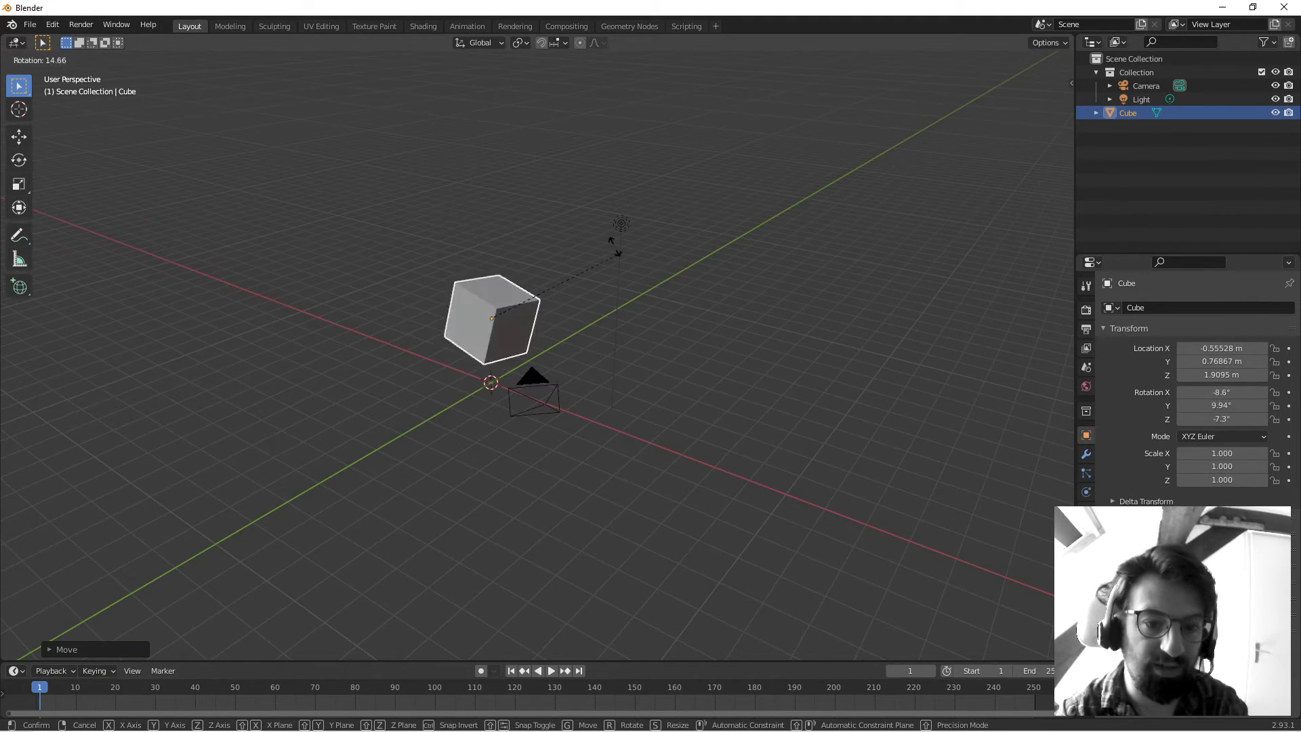
pyautogui.click(611, 234)
pyautogui.press('s')
pyautogui.press('Escape')
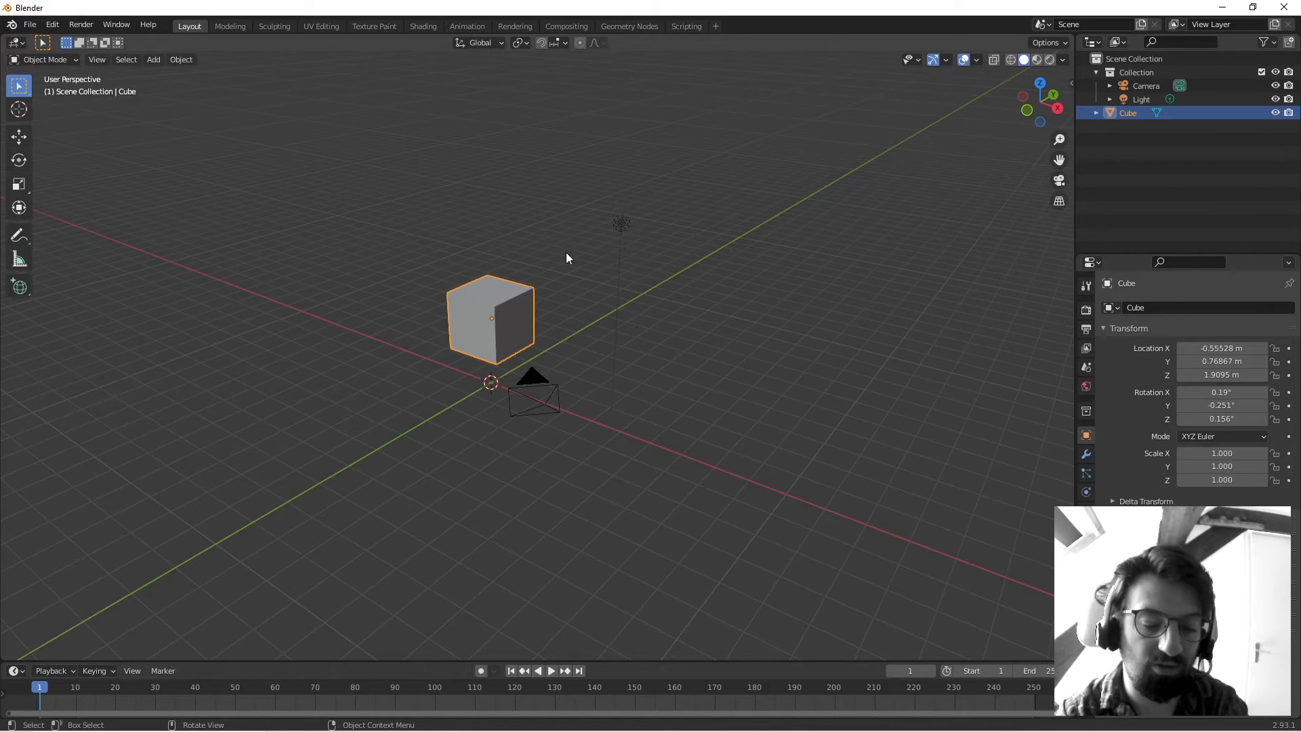
# Move the cube twice more, the last time along global X to about X 2.65 m.
pyautogui.press('g')
pyautogui.click(600, 278)
pyautogui.press('g')
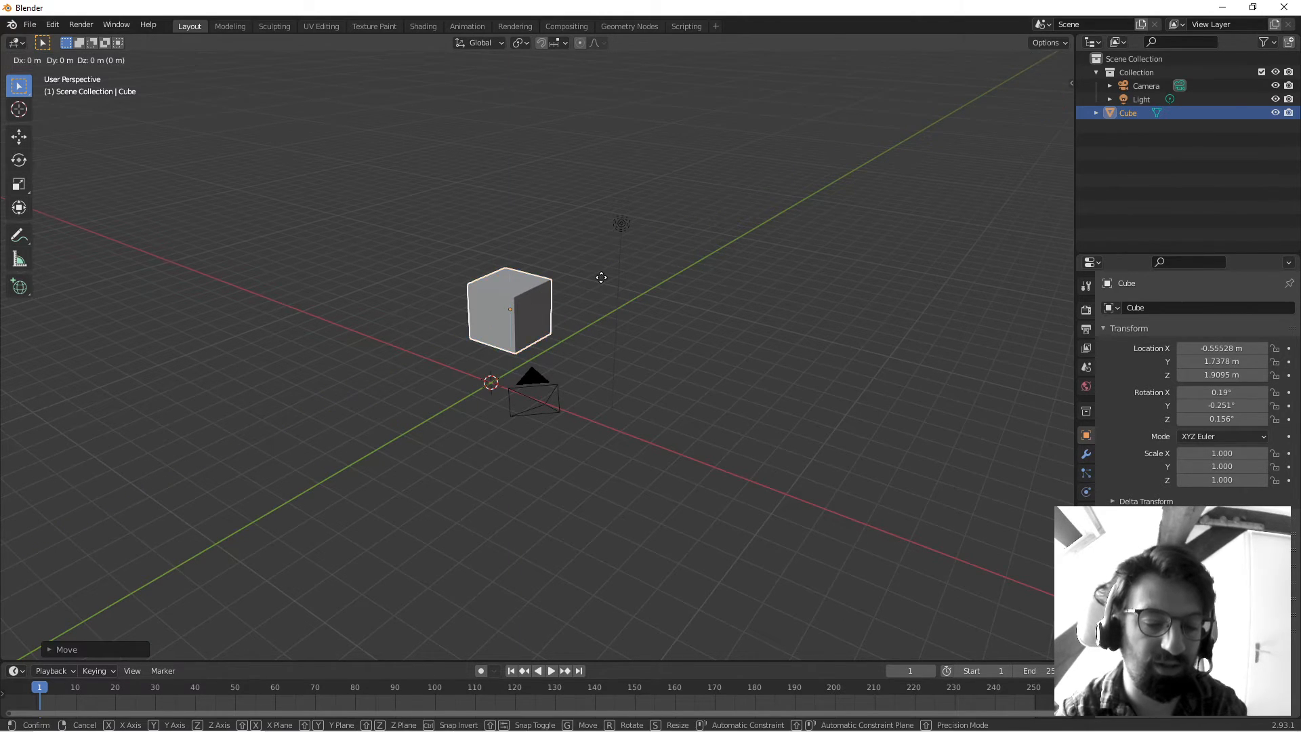
pyautogui.press('x')
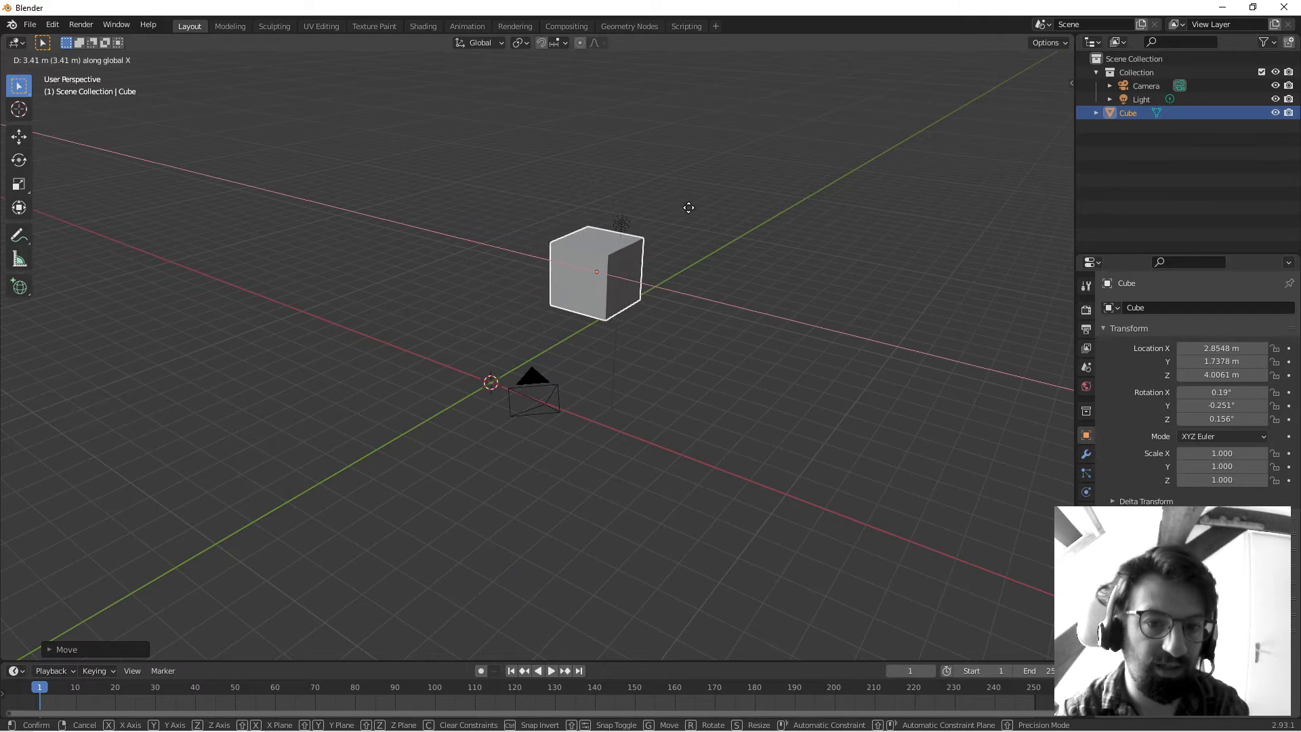
pyautogui.click(682, 207)
pyautogui.moveTo(683, 207); pyautogui.dragTo(638, 266, button='middle')
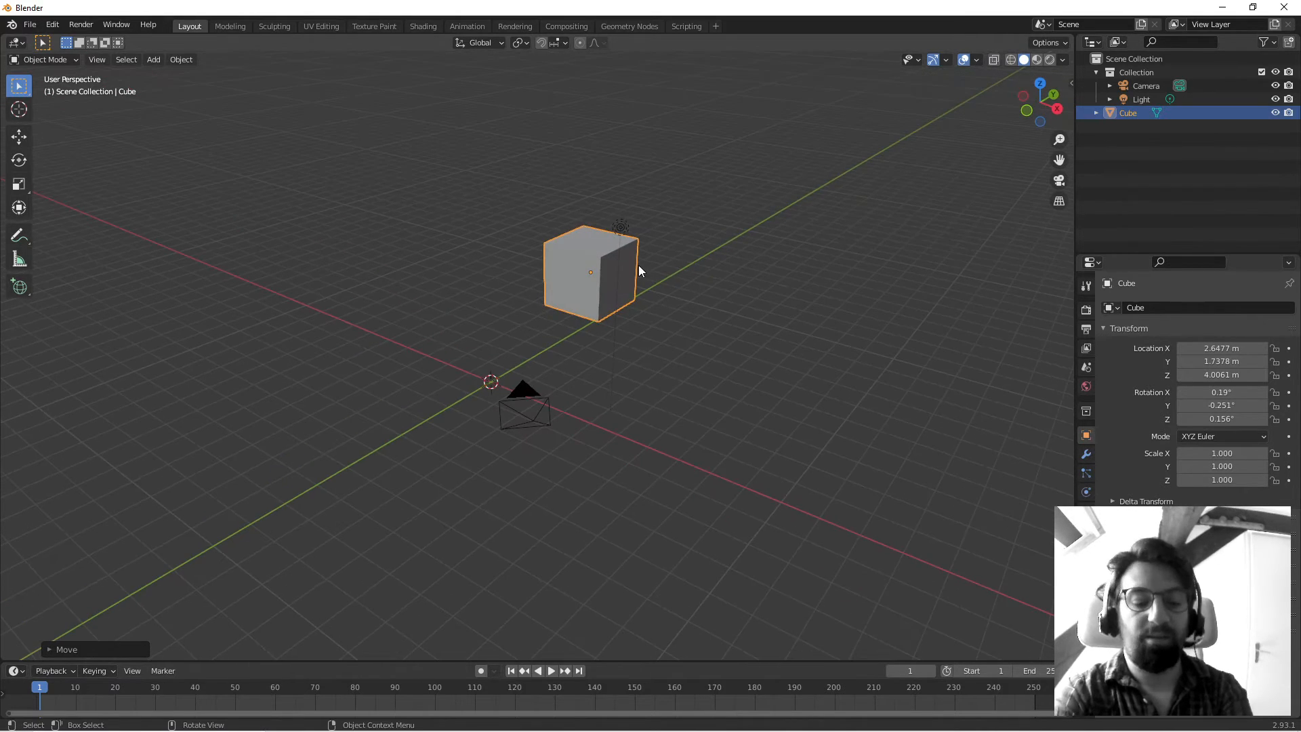
# Undo the cube's recent moves and rotation so it is back at the origin.
pyautogui.hotkey('ctrl', 'z')
pyautogui.hotkey('ctrl', 'z')
pyautogui.hotkey('ctrl', 'z')
pyautogui.hotkey('ctrl', 'z')
pyautogui.hotkey('ctrl', 'z')
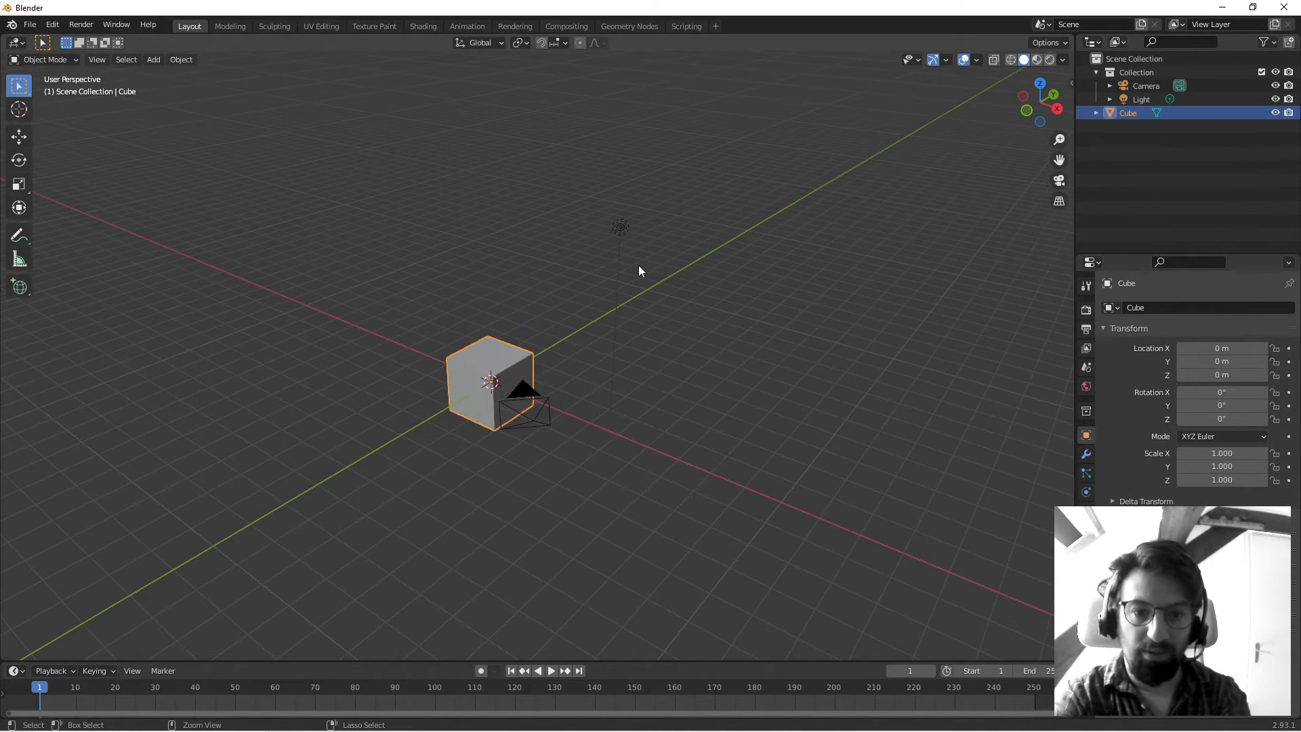
# Select the light, show the transform values and rotate it freely to about X -294°, Y 18.4°, Z 94.8°.
pyautogui.click(611, 237)
pyautogui.press('r')
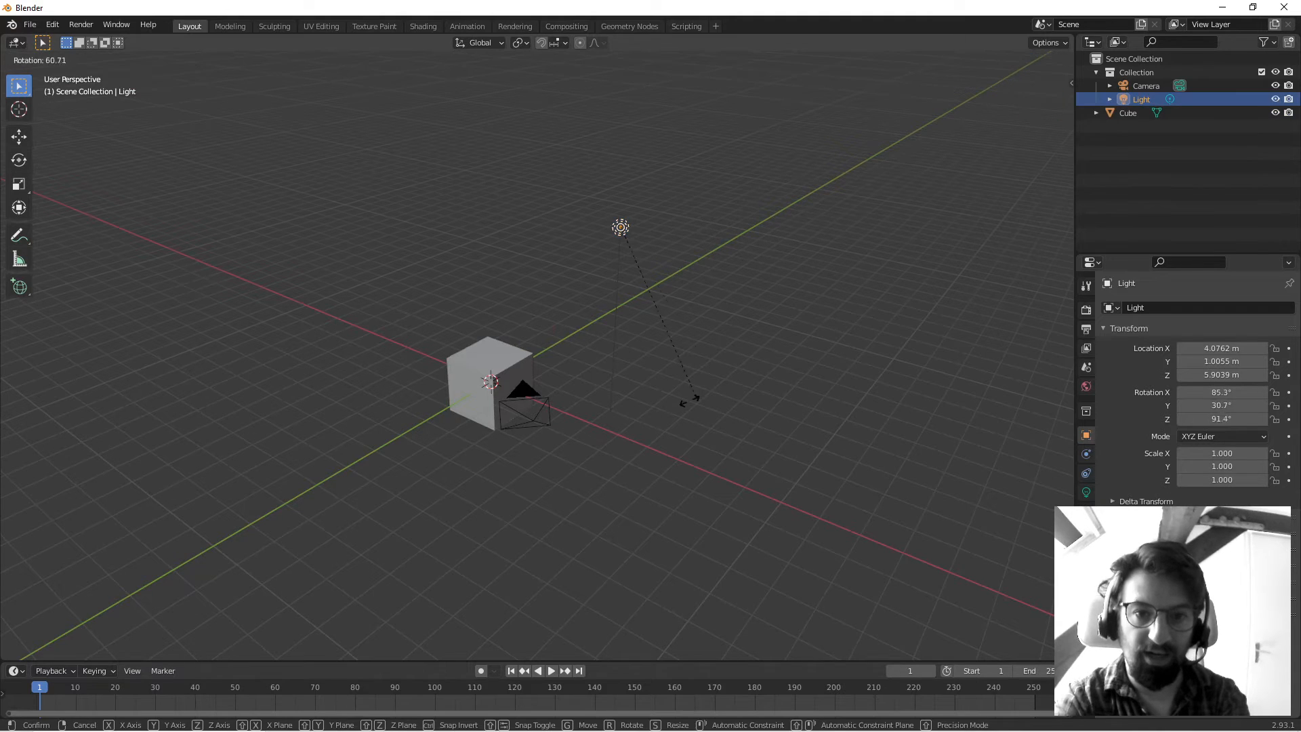
pyautogui.click(798, 198)
pyautogui.press('n')
pyautogui.moveTo(647, 244); pyautogui.dragTo(649, 198, button='middle')
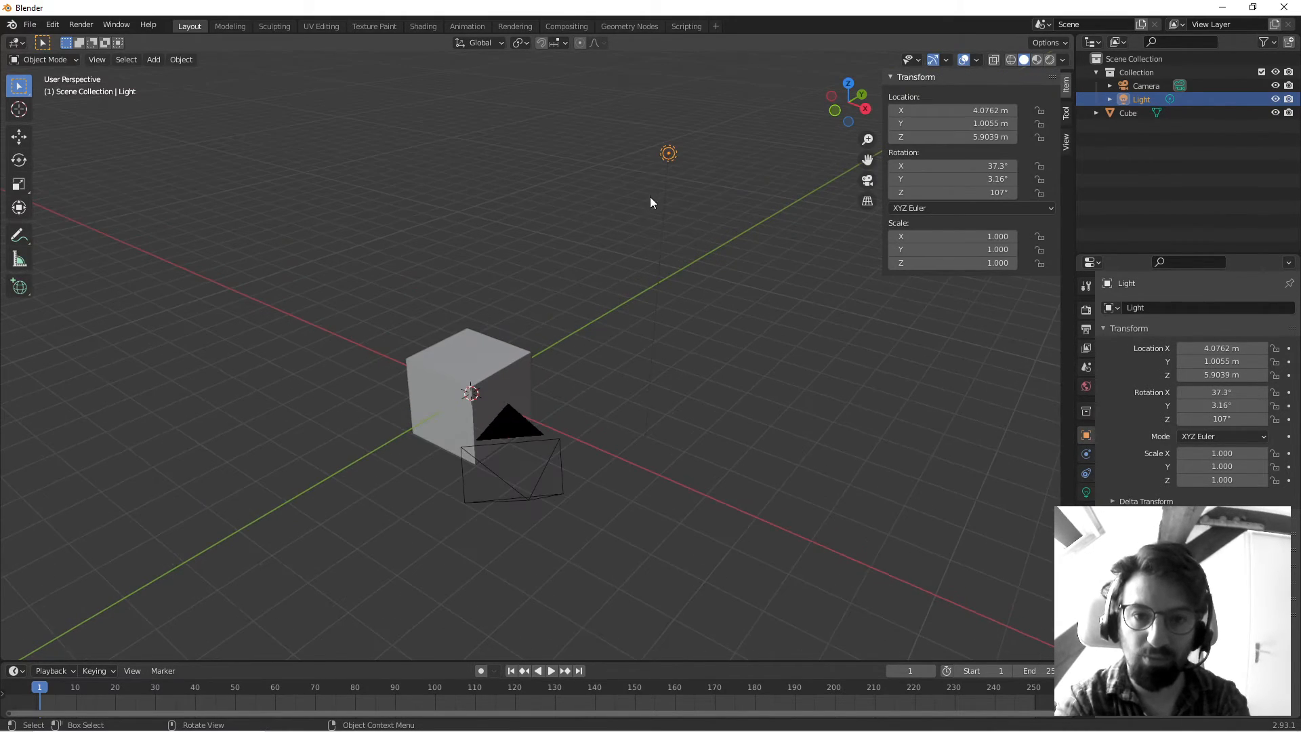
pyautogui.press('r')
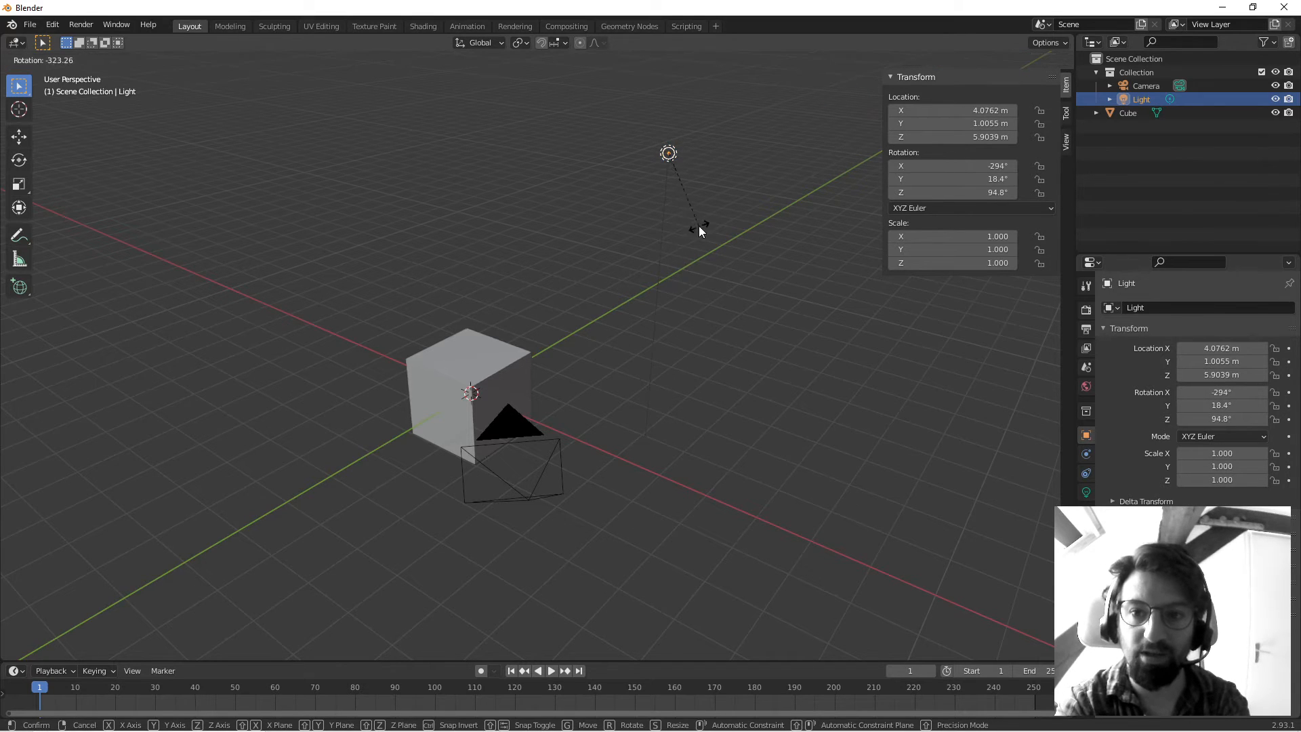
pyautogui.click(701, 234)
# Move the light freely to about X 4.27, Y 1.58, Z 6.53 m and scale it up uniformly.
pyautogui.scroll(-3, 745, 339)
pyautogui.press('g')
pyautogui.click(679, 332)
pyautogui.press('s')
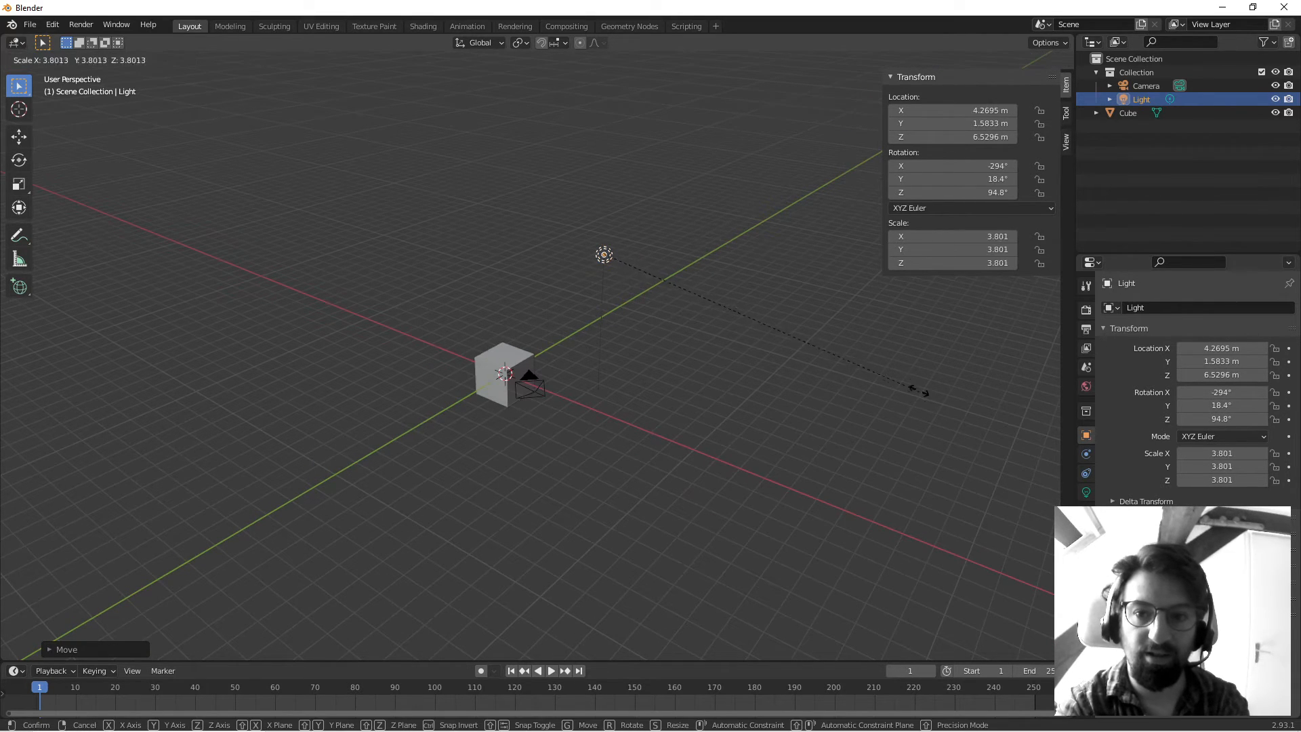
pyautogui.click(853, 360)
# Select the camera, scale it uniformly to about 2.81 and rotate it to about X -28.6°, Y -48.6°, Z 163°.
pyautogui.click(534, 387)
pyautogui.press('s')
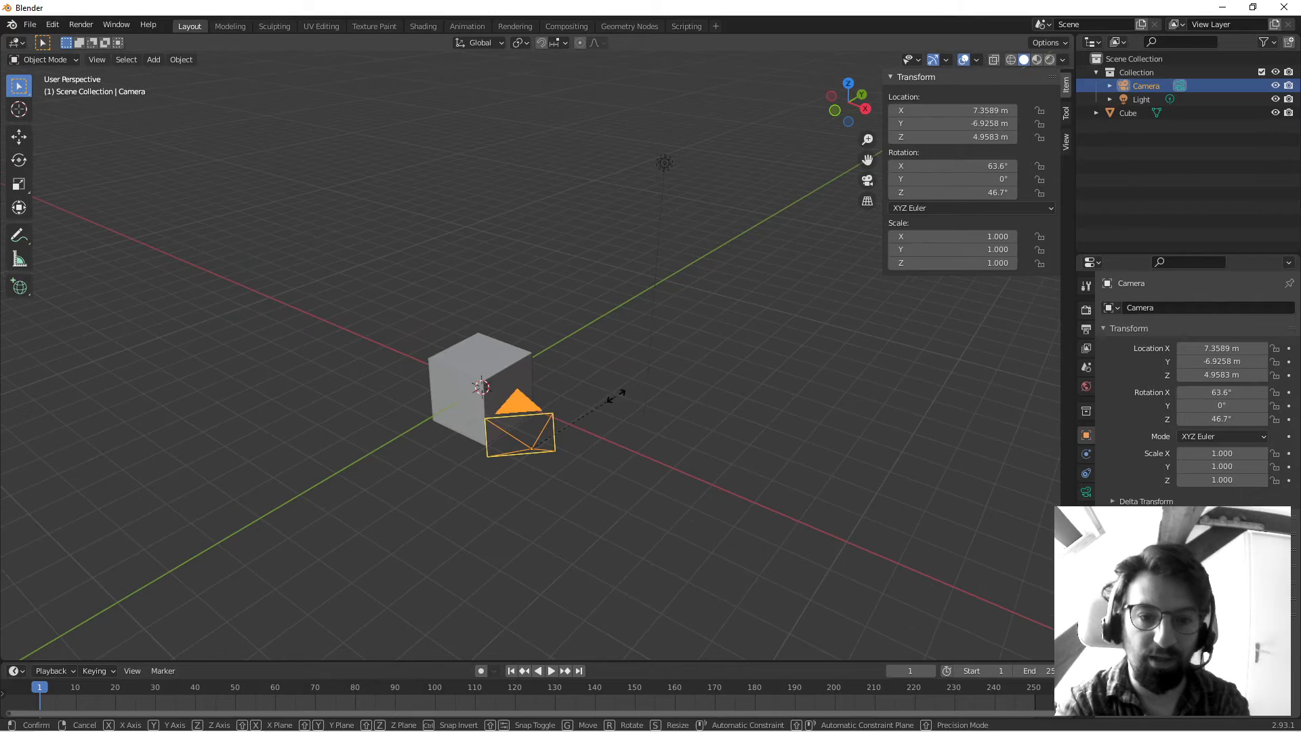
pyautogui.click(781, 372)
pyautogui.press('r')
pyautogui.click(437, 303)
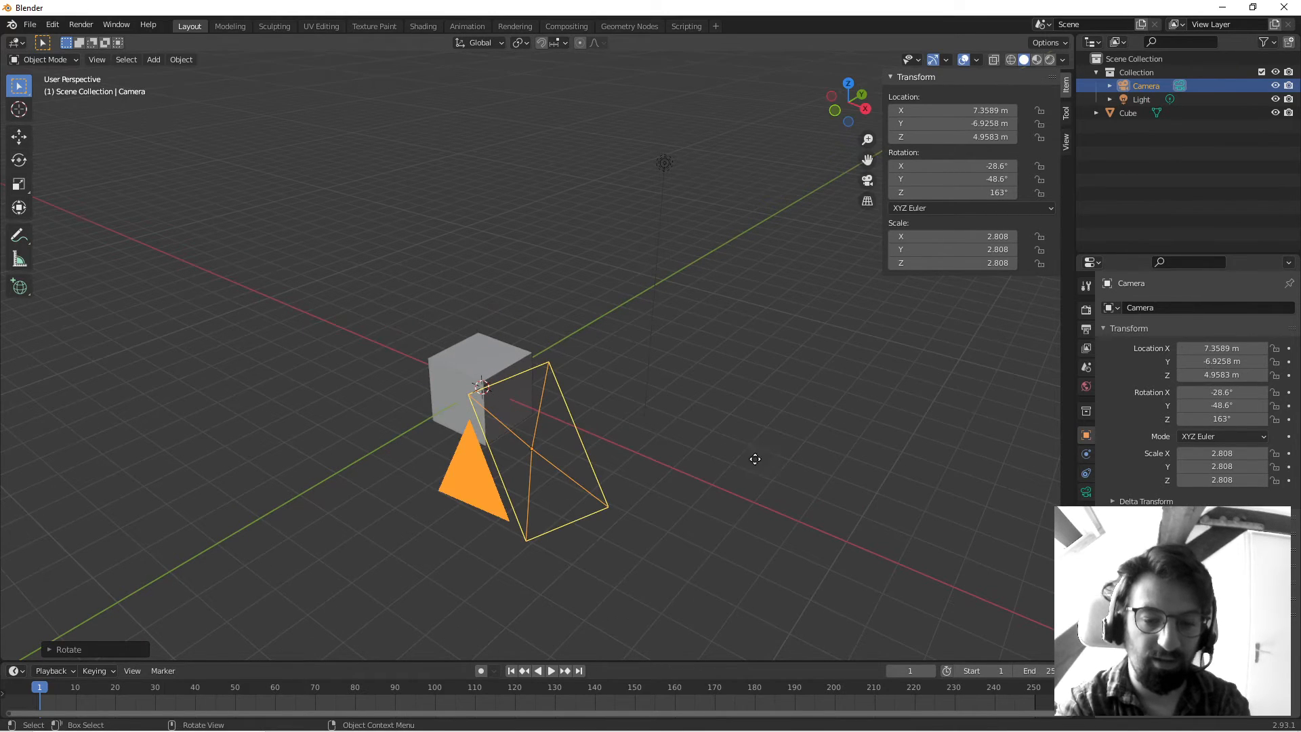
# Move the camera freely to about X 4.01, Y -8.42, Z 6.67 m.
pyautogui.press('g')
pyautogui.click(477, 310)
pyautogui.scroll(-6, 556, 393)
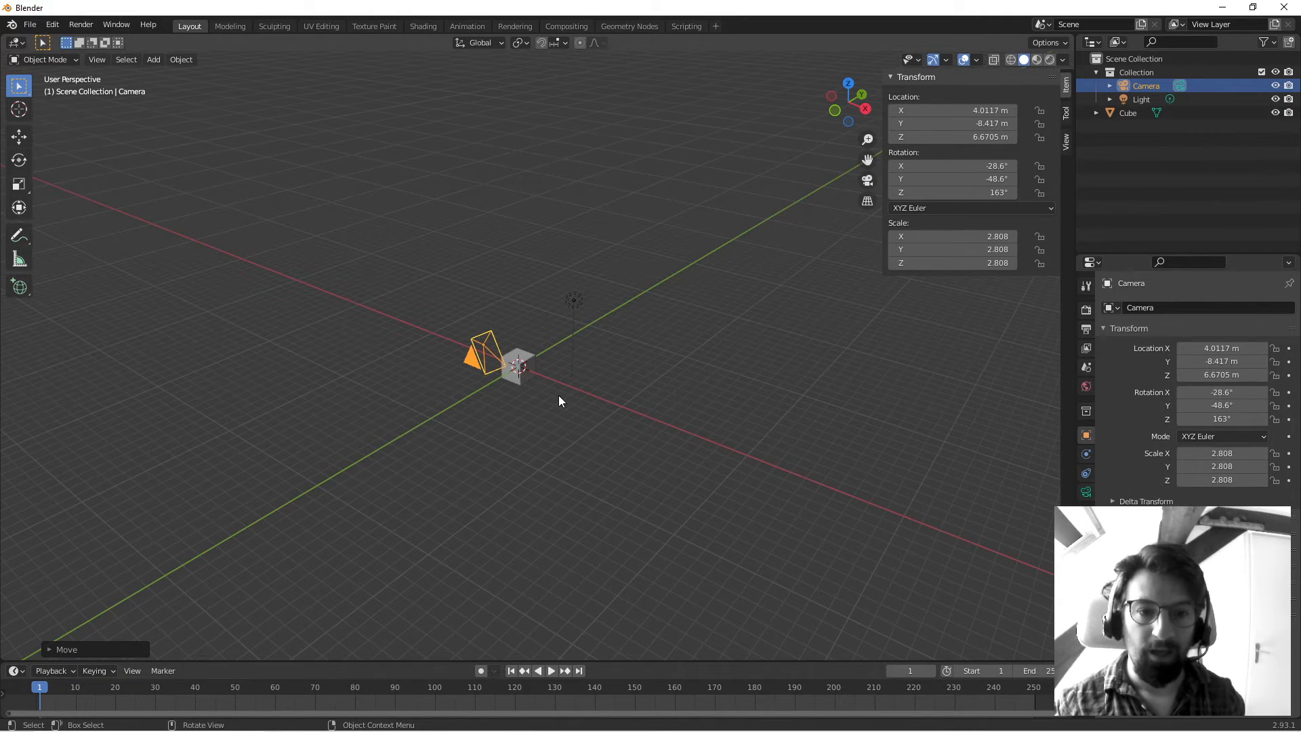
# Undo all camera and light transforms, hide the sidebar and clear the selection.
pyautogui.hotkey('ctrl', 'z')
pyautogui.hotkey('ctrl', 'z')
pyautogui.hotkey('ctrl', 'z')
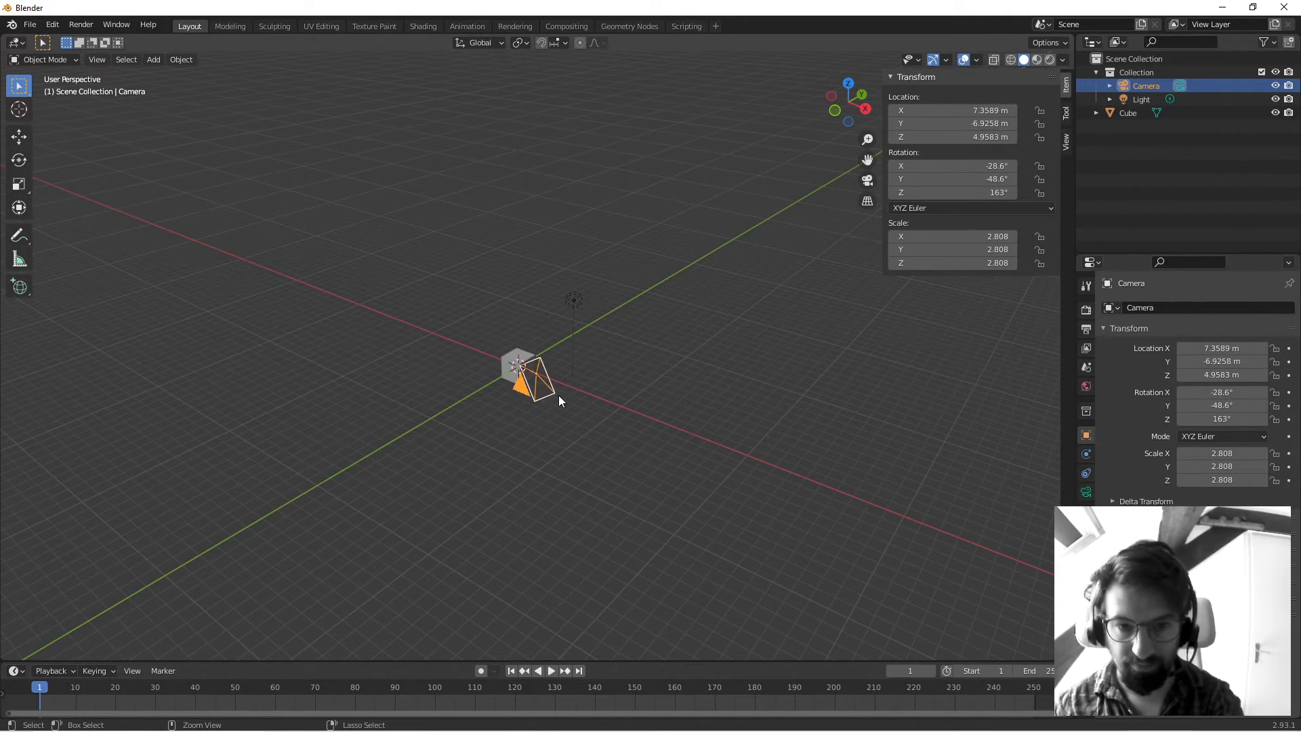
pyautogui.hotkey('ctrl', 'z')
pyautogui.hotkey('ctrl', 'z')
pyautogui.hotkey('ctrl', 'z')
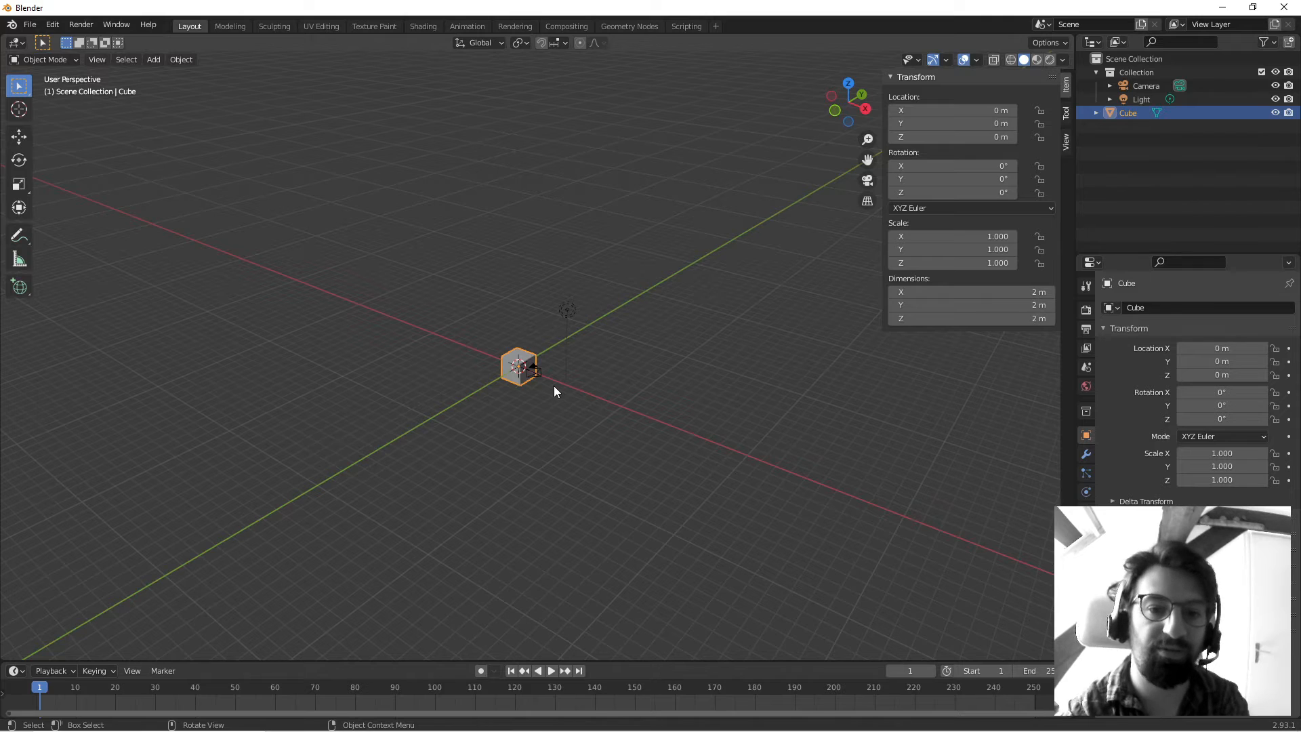
pyautogui.scroll(6, 552, 389)
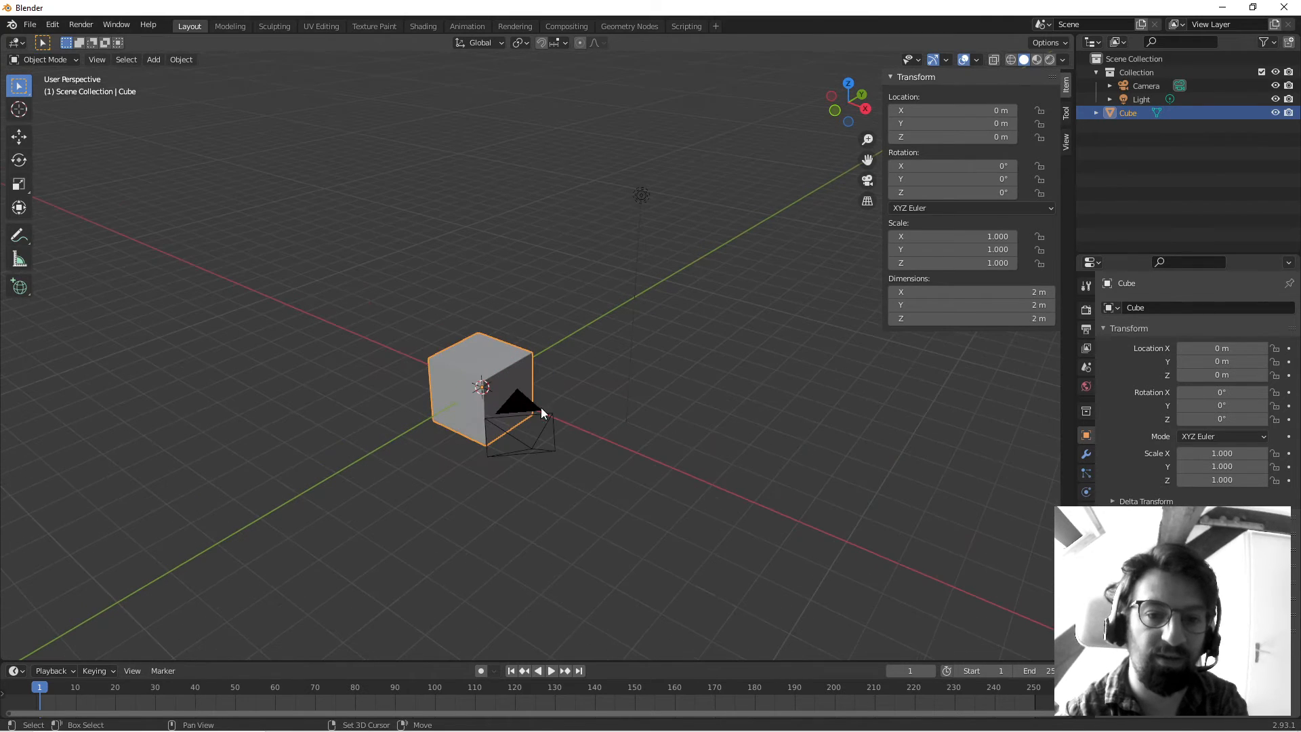
pyautogui.press('n')
pyautogui.click(790, 387)
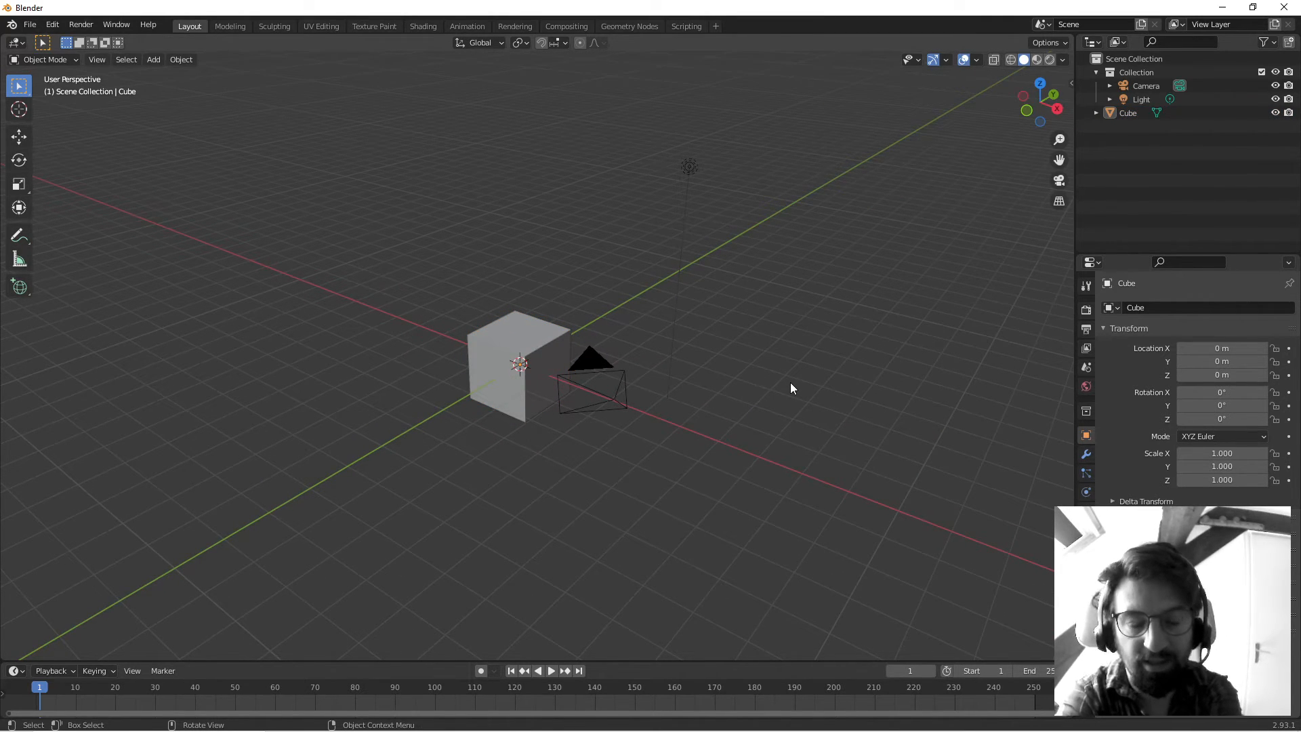
# Select the cube and move it freely to about X -0.76, Y 3.13, Z 3.76 m.
pyautogui.moveTo(608, 278); pyautogui.dragTo(584, 311, button='middle')
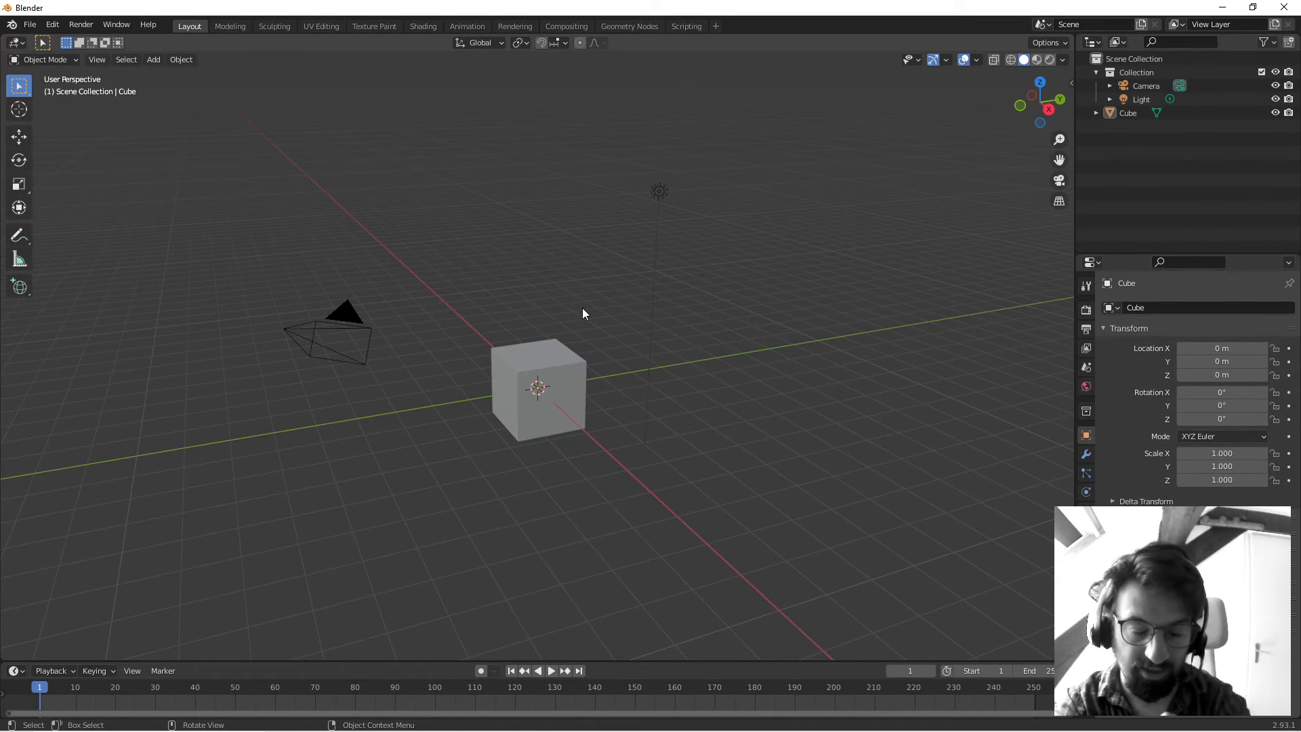
pyautogui.moveTo(563, 315); pyautogui.dragTo(510, 321, button='middle')
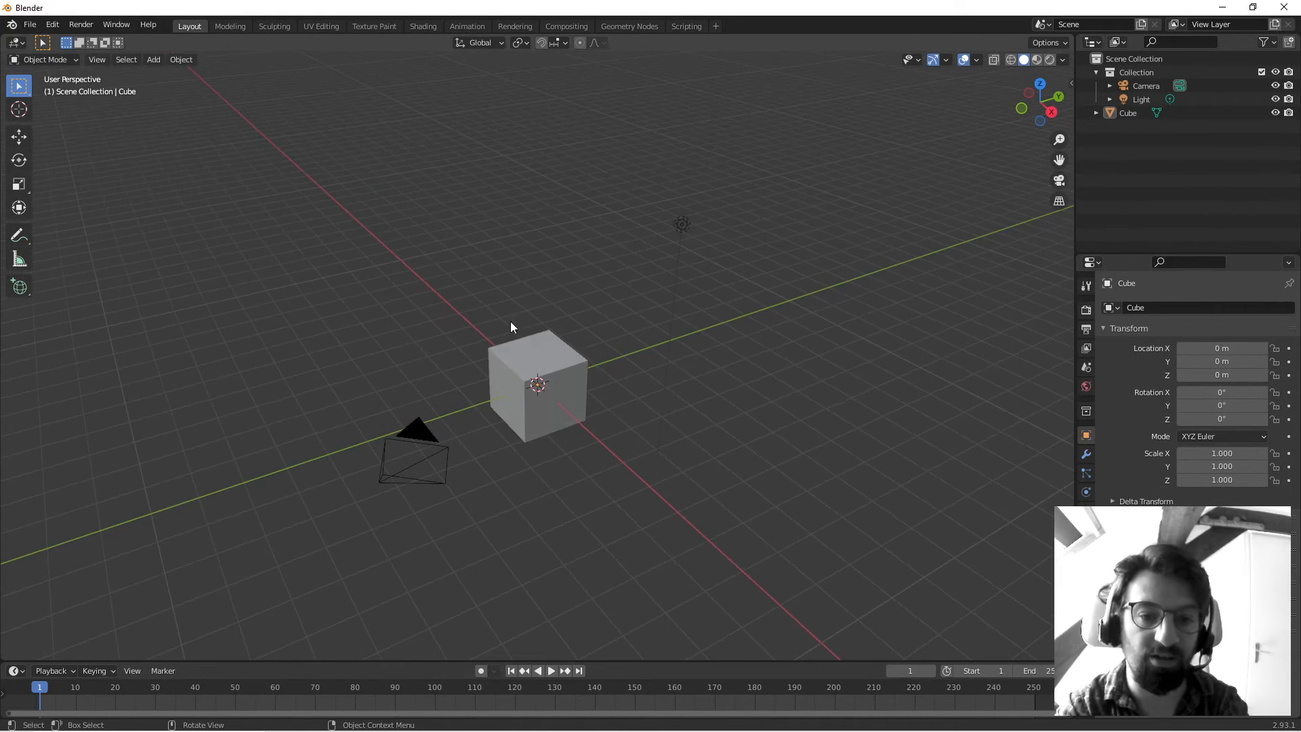
pyautogui.click(545, 361)
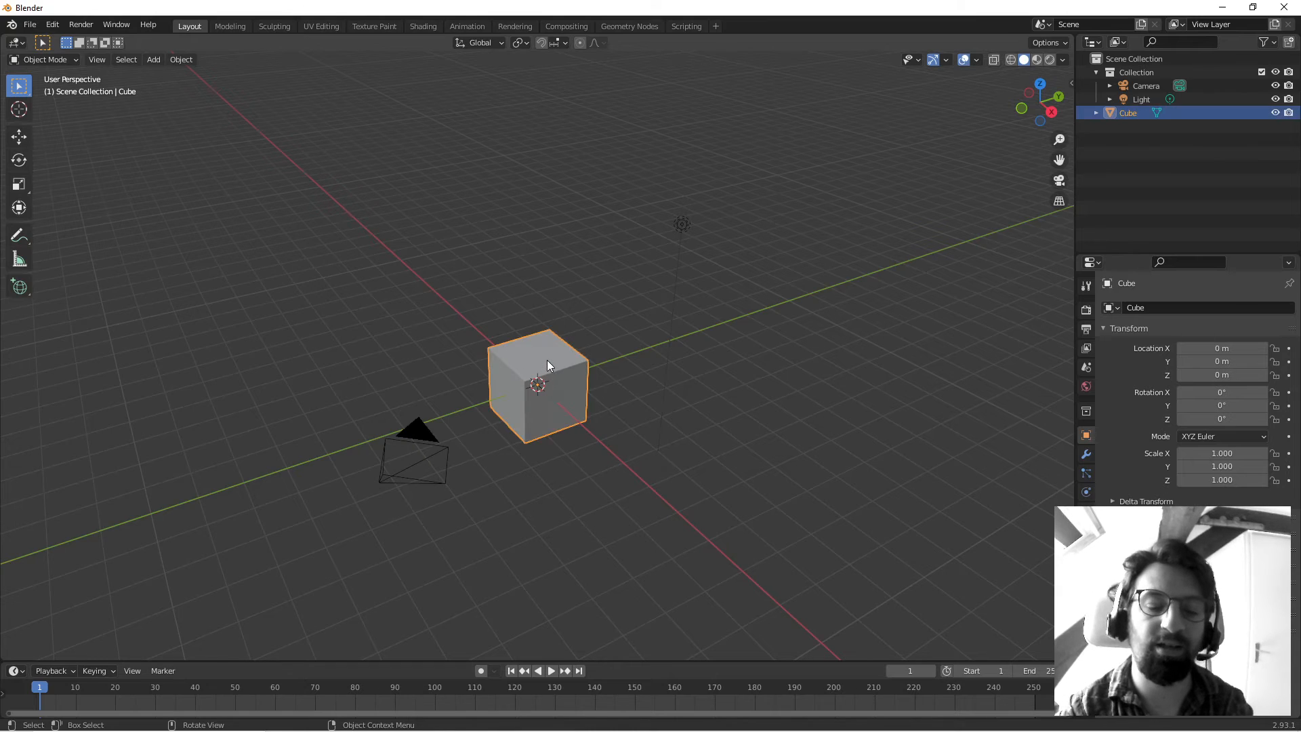
pyautogui.press('g')
pyautogui.click(628, 206)
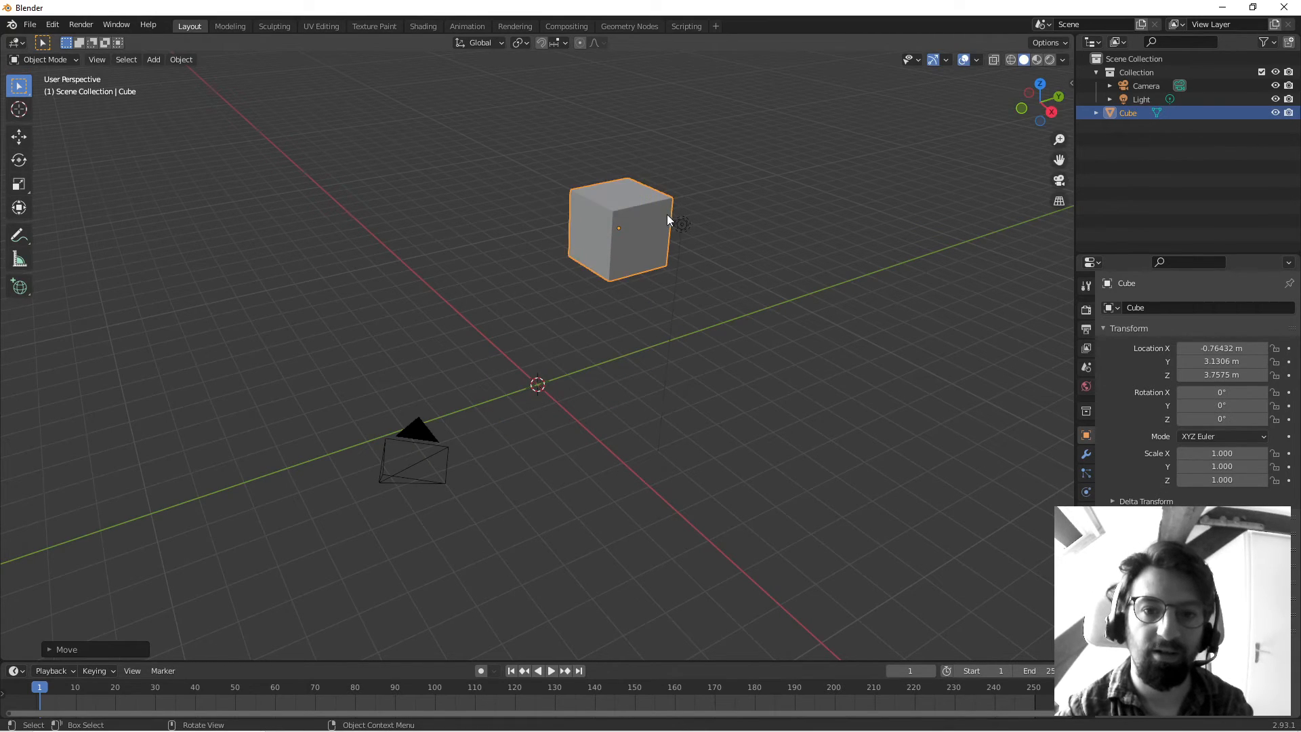
# Move the cube along the global X axis to about 5.53 m and undo both cube moves.
pyautogui.press('g')
pyautogui.press('x')
pyautogui.click(834, 302)
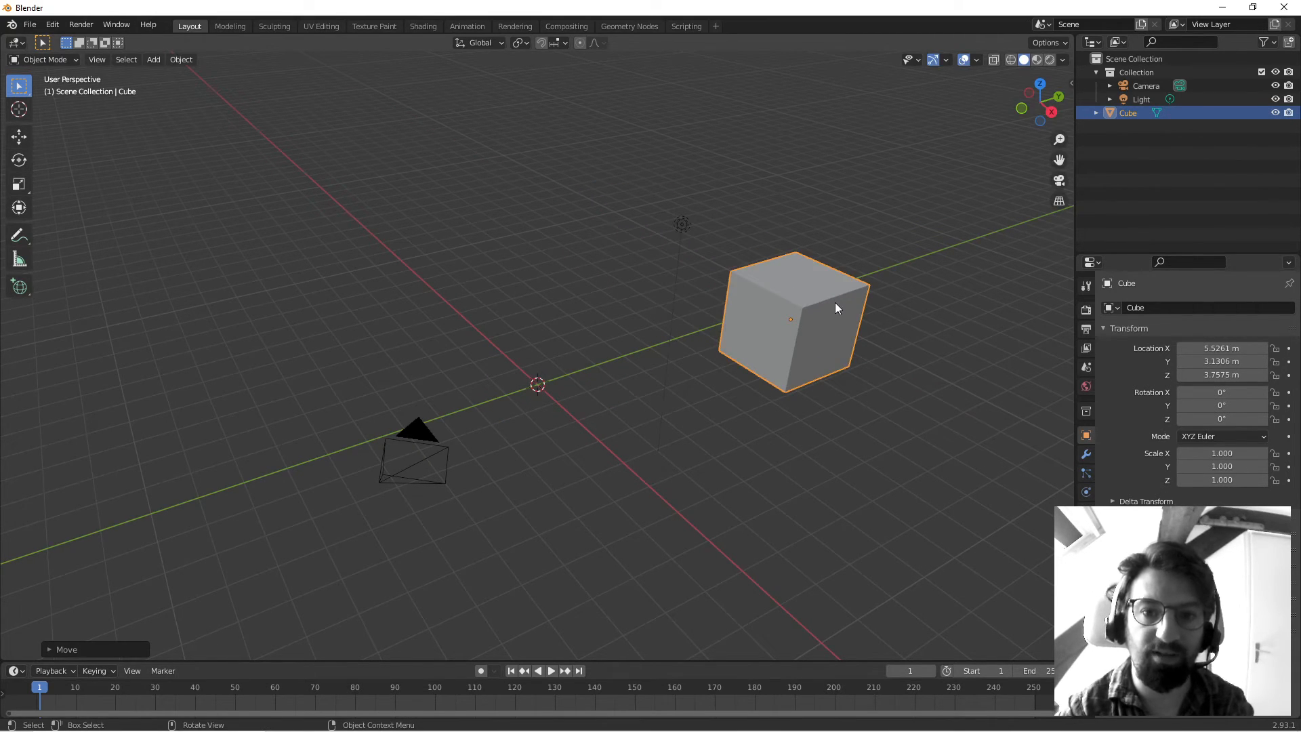
pyautogui.hotkey('ctrl', 'z')
pyautogui.hotkey('ctrl', 'z')
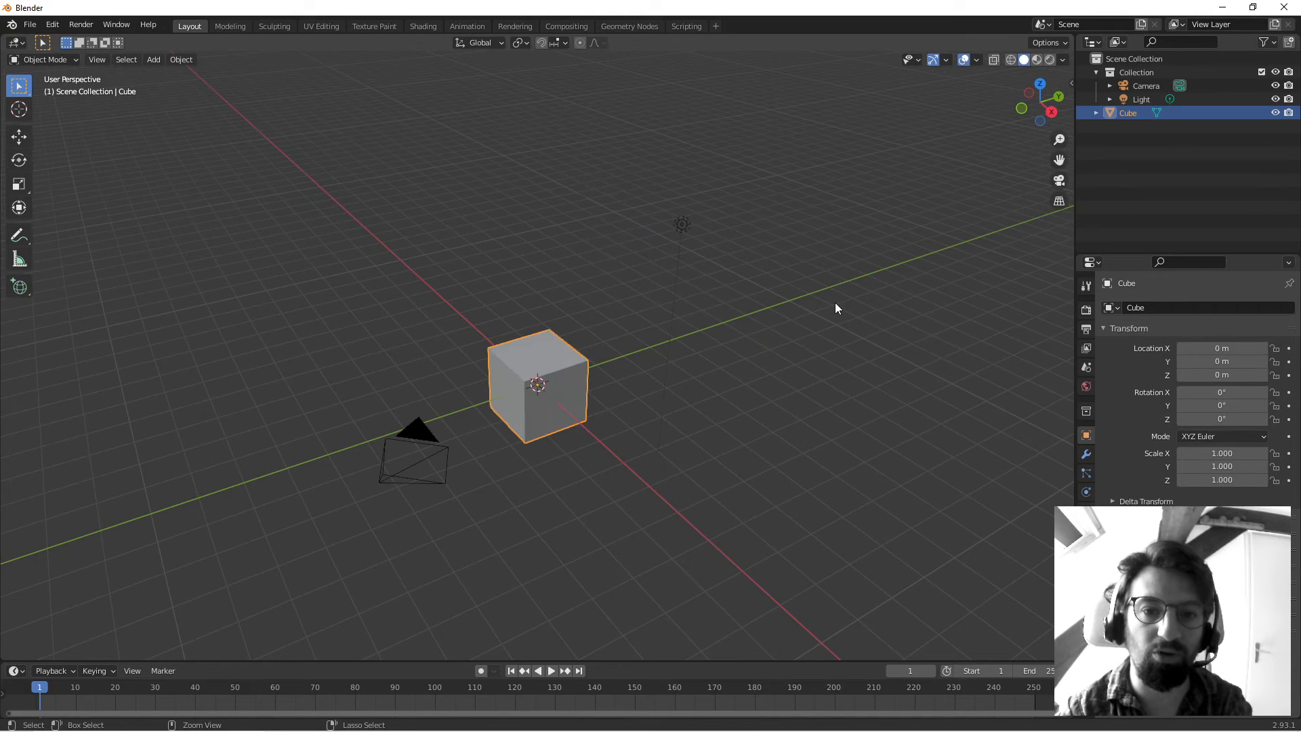
# Select the light, centre the view on it and move it freely to about X -3.25, Y 3.52, Z 5.90 m.
pyautogui.moveTo(817, 353); pyautogui.dragTo(756, 336, button='middle')
pyautogui.scroll(-5, 732, 332)
pyautogui.scroll(5, 733, 338)
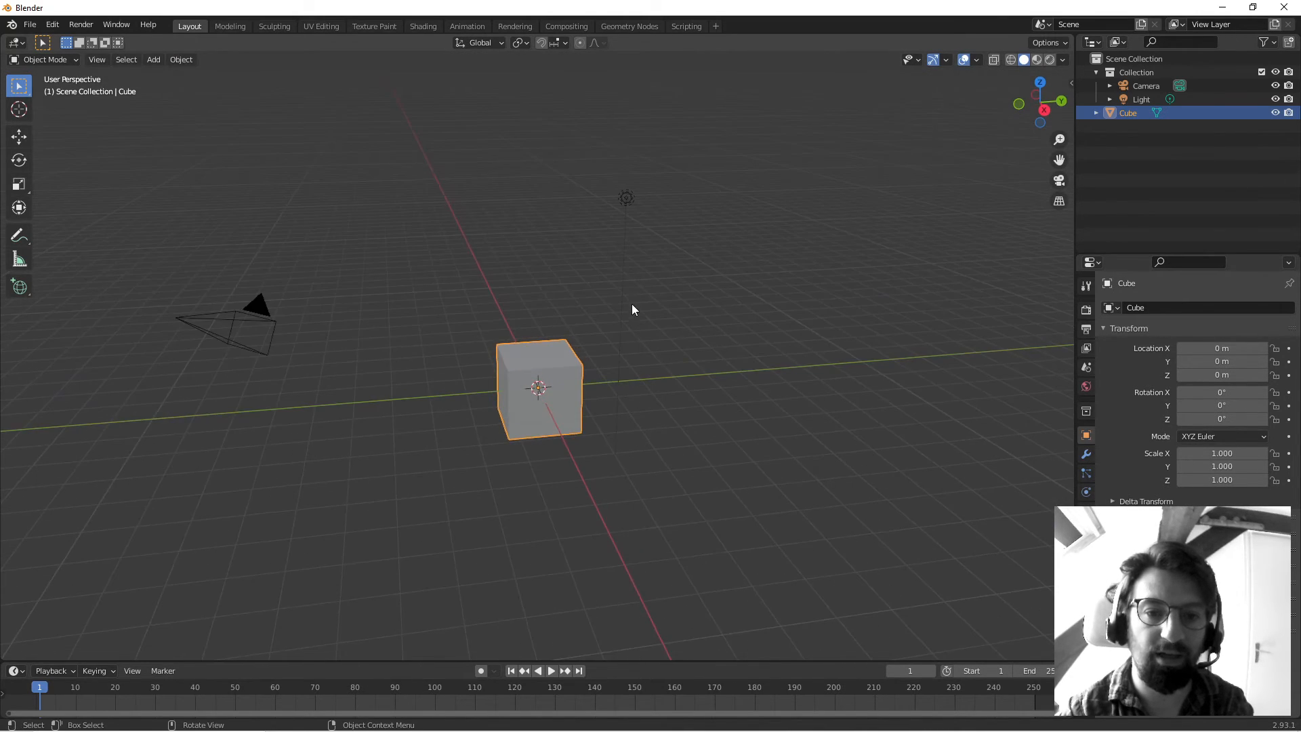
pyautogui.click(631, 224)
pyautogui.press('KP_Decimal')
pyautogui.moveTo(632, 222); pyautogui.dragTo(580, 380, button='middle')
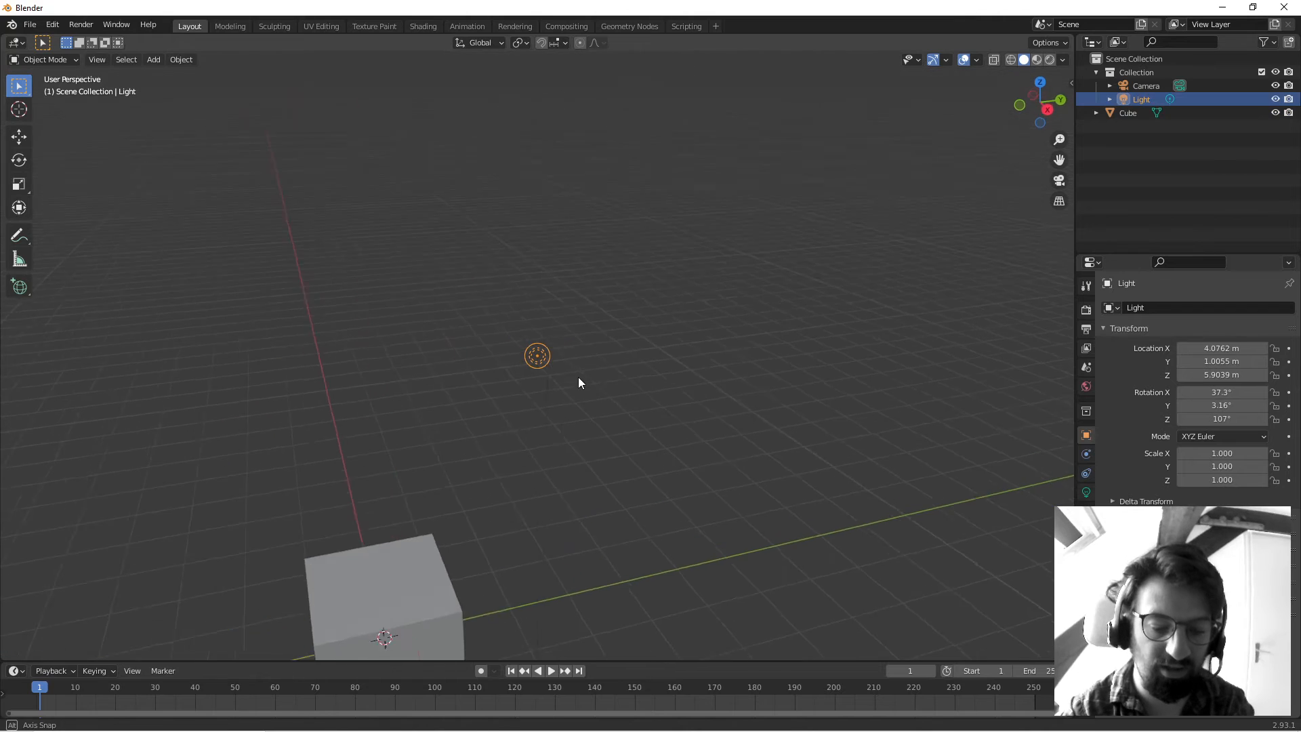
pyautogui.press('g')
pyautogui.click(572, 272)
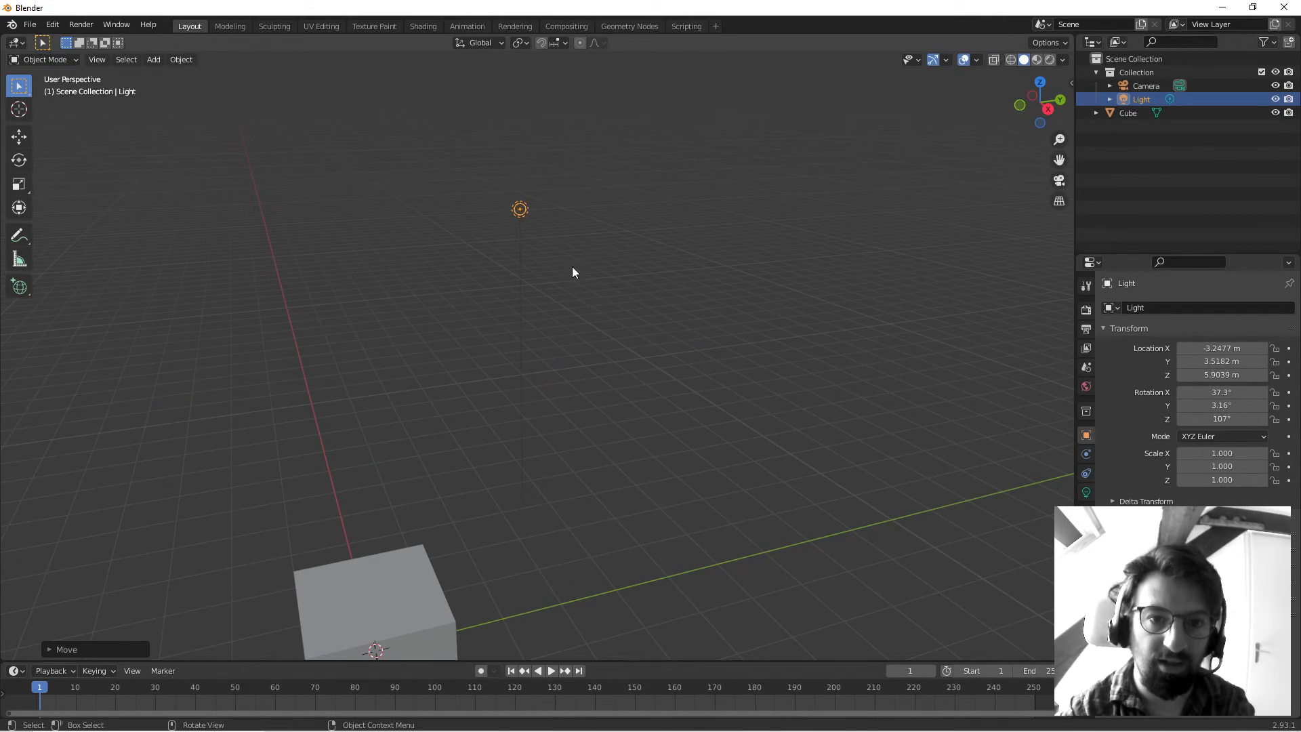
# Undo the light's move and clear the selection.
pyautogui.hotkey('ctrl', 'z')
pyautogui.scroll(-3, 584, 342)
pyautogui.click(595, 347)
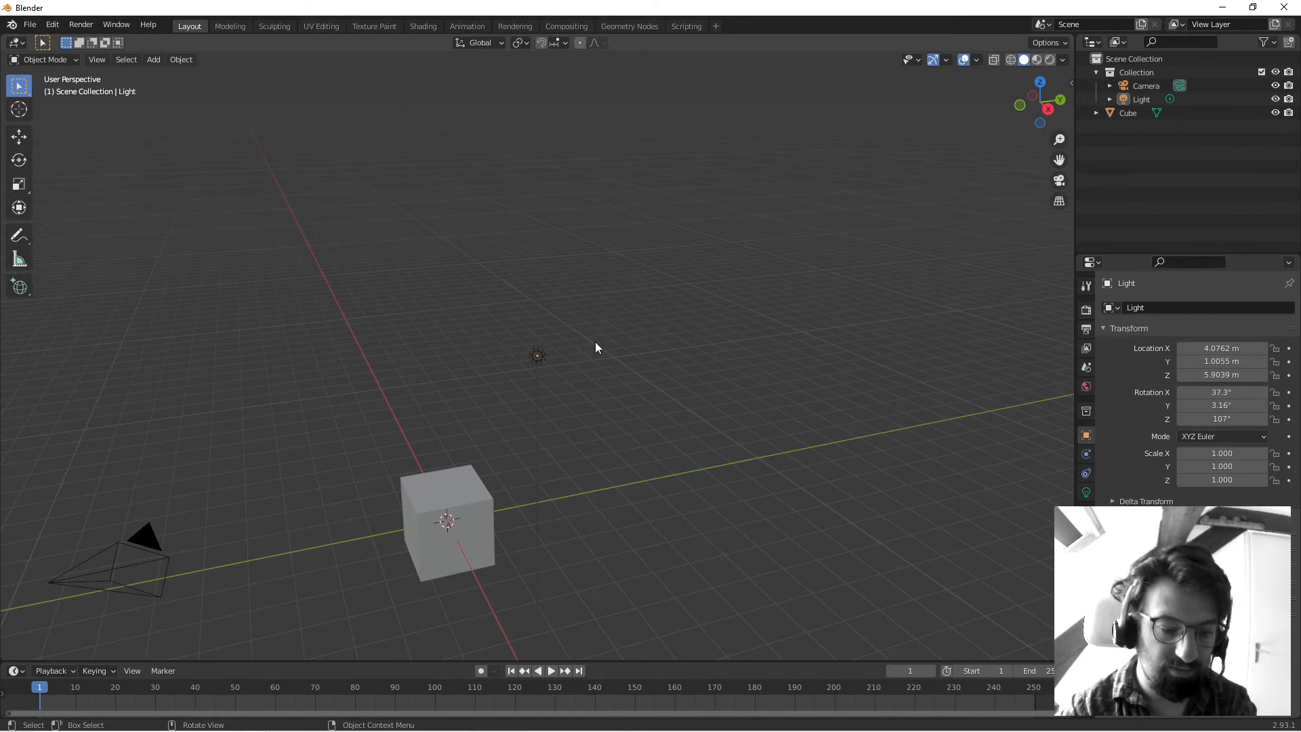
pyautogui.moveTo(432, 403); pyautogui.dragTo(550, 358, button='middle')
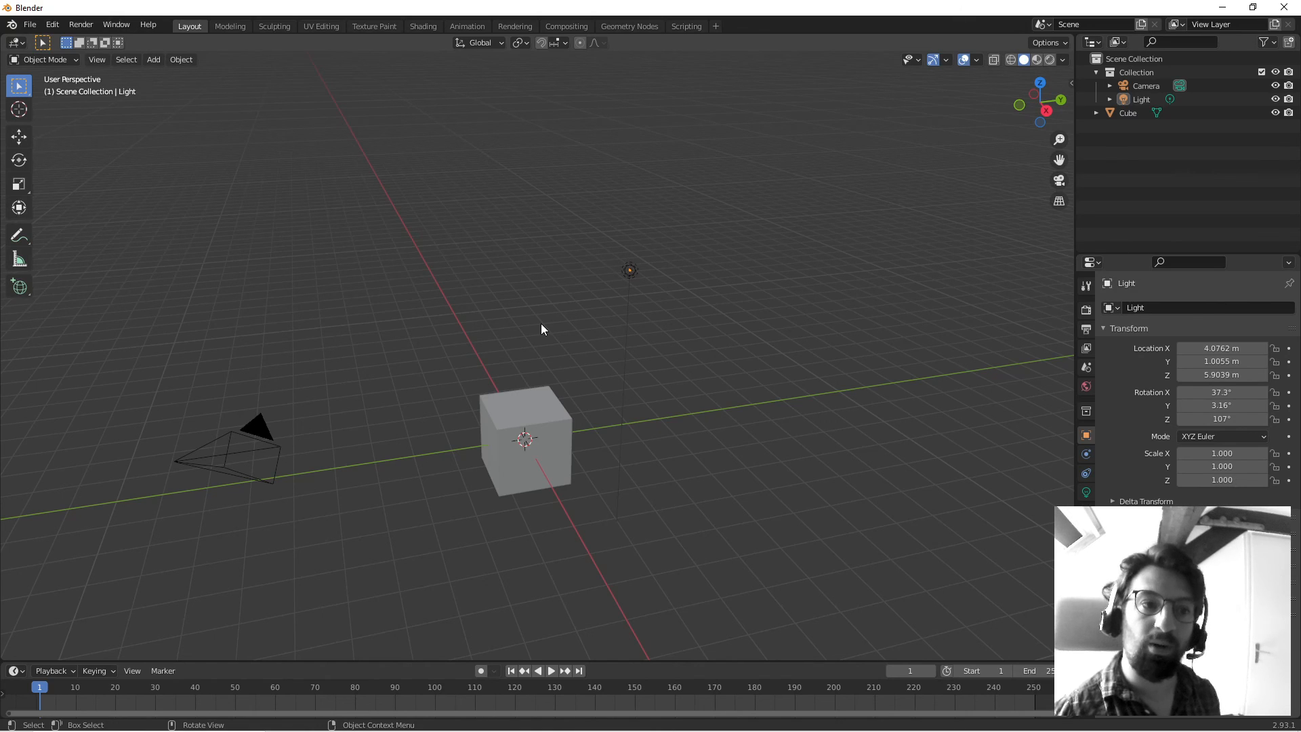
# Close Blender without saving the scene.
pyautogui.click(1283, 7)
pyautogui.click(678, 398)
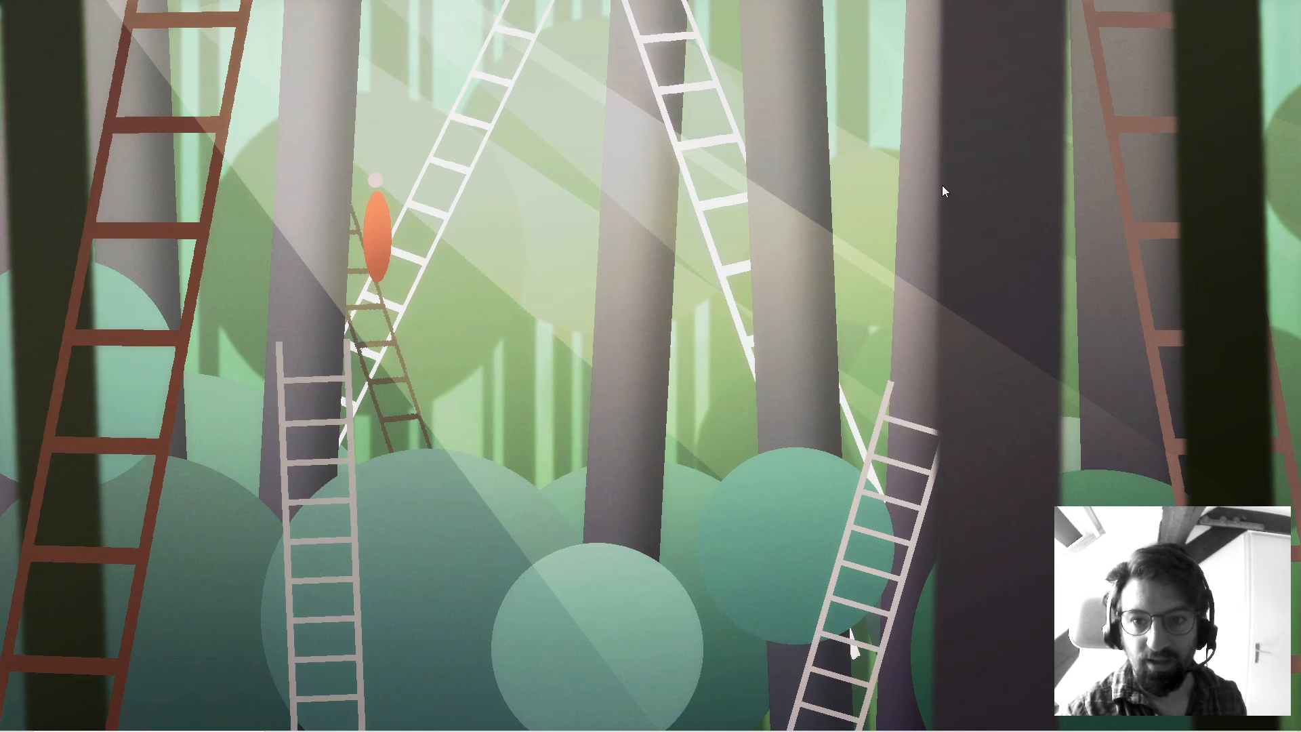